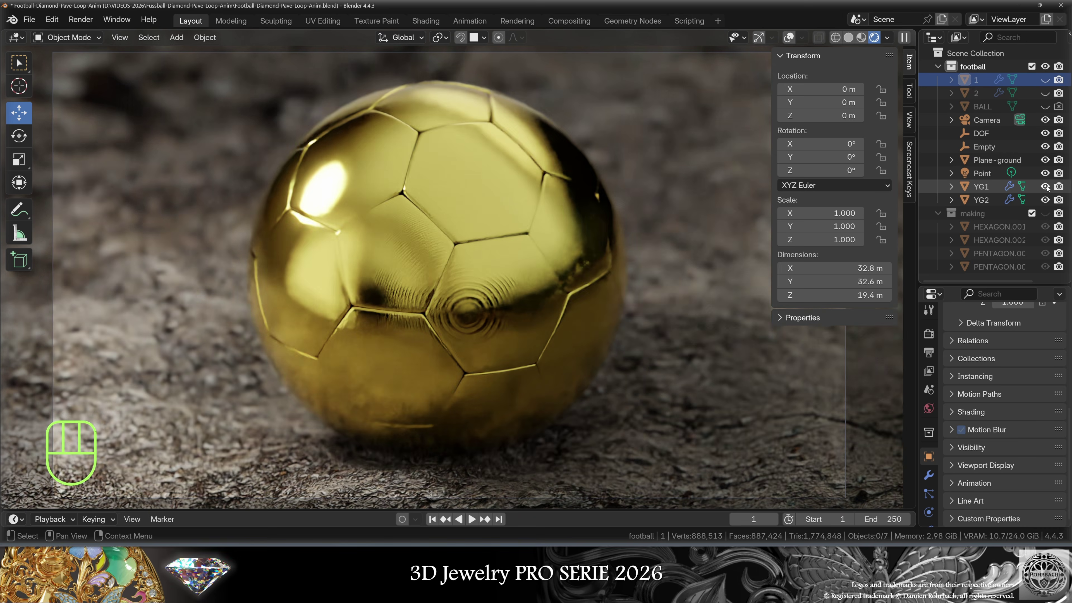
- Move the diamond onto the ball's top pentagonal panel, snapped to the surface, at X 0 m and Y 0 m
{"action": "middle_click_drag", "start_coordinate": [548, 302], "coordinate": [599, 324]}
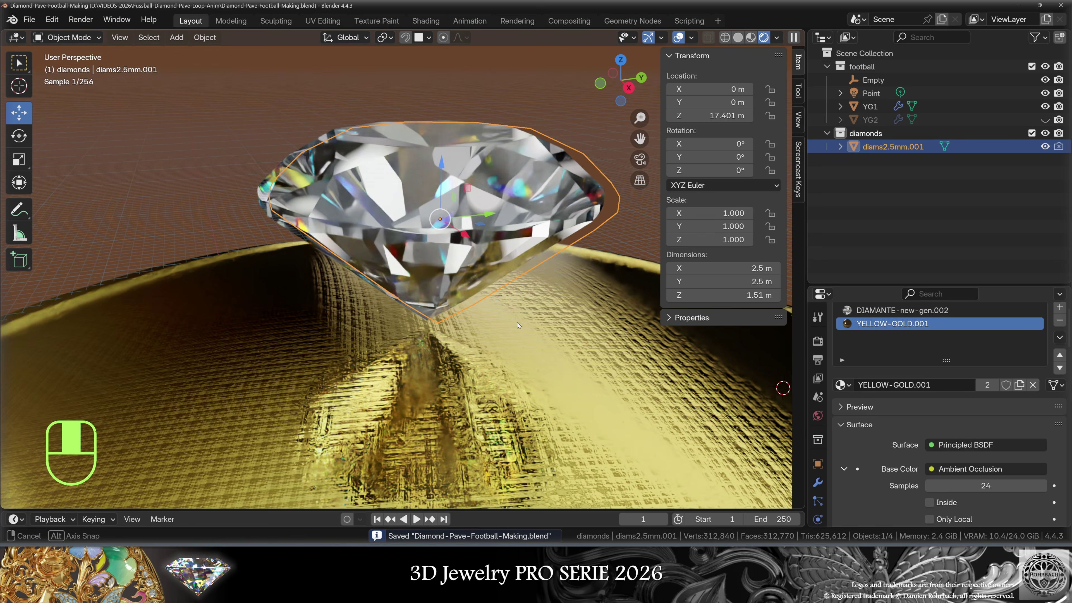
{"action": "middle_click_drag", "start_coordinate": [469, 325], "coordinate": [556, 272]}
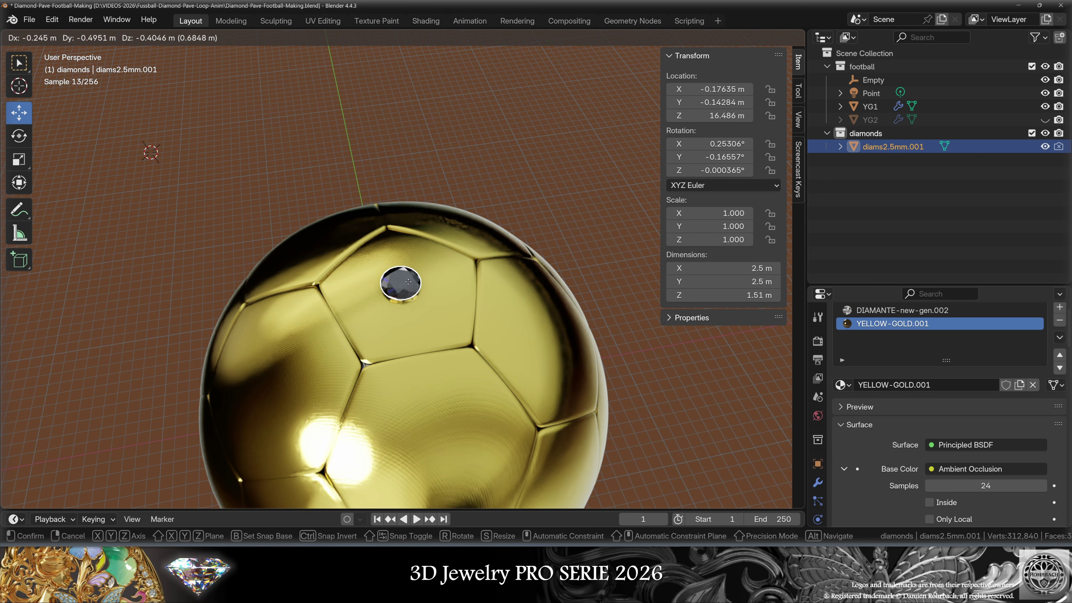
{"action": "left_click", "coordinate": [374, 297]}
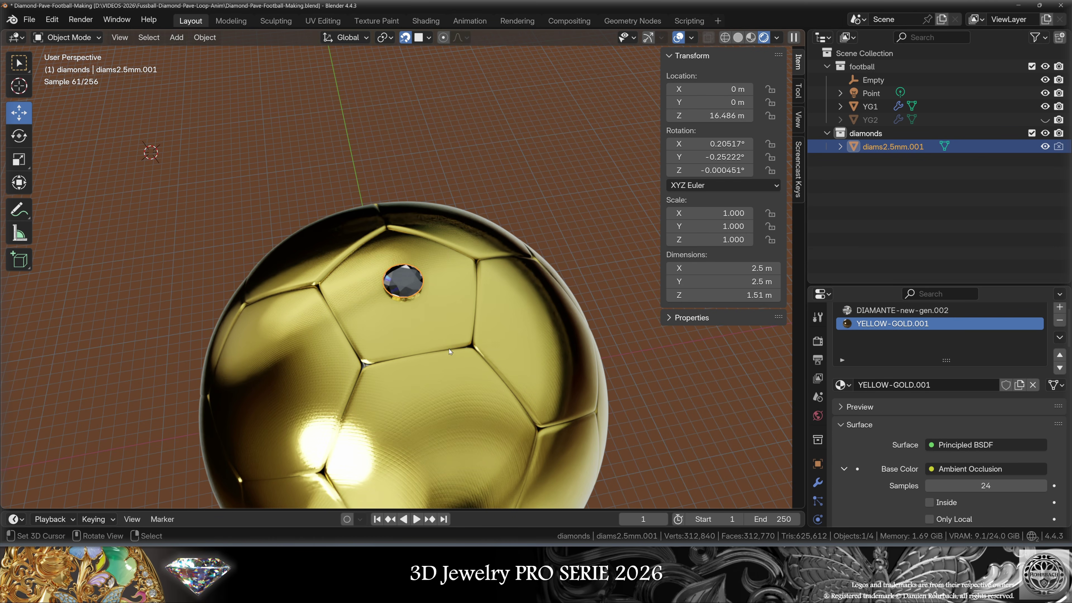
- Duplicate the diamond along the global Y axis by about 2.7 m within the pentagonal panel, seen from the top
{"action": "key", "text": "KP_7"}
{"action": "scroll", "coordinate": [374, 297], "scroll_direction": "up", "scroll_amount": 5}
{"action": "key", "text": "shift+d"}
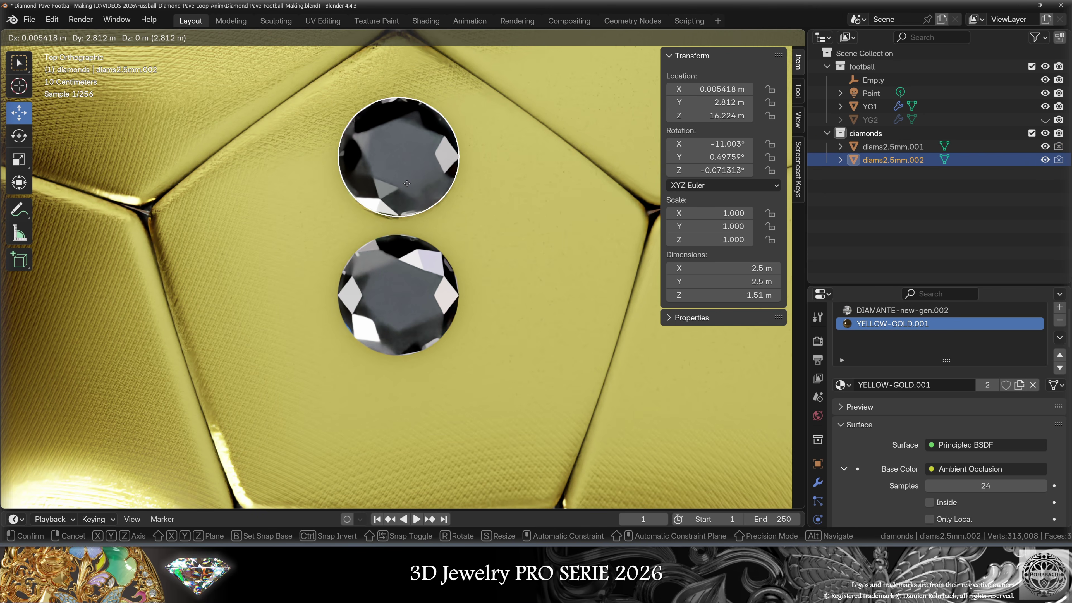
{"action": "key", "text": "y"}
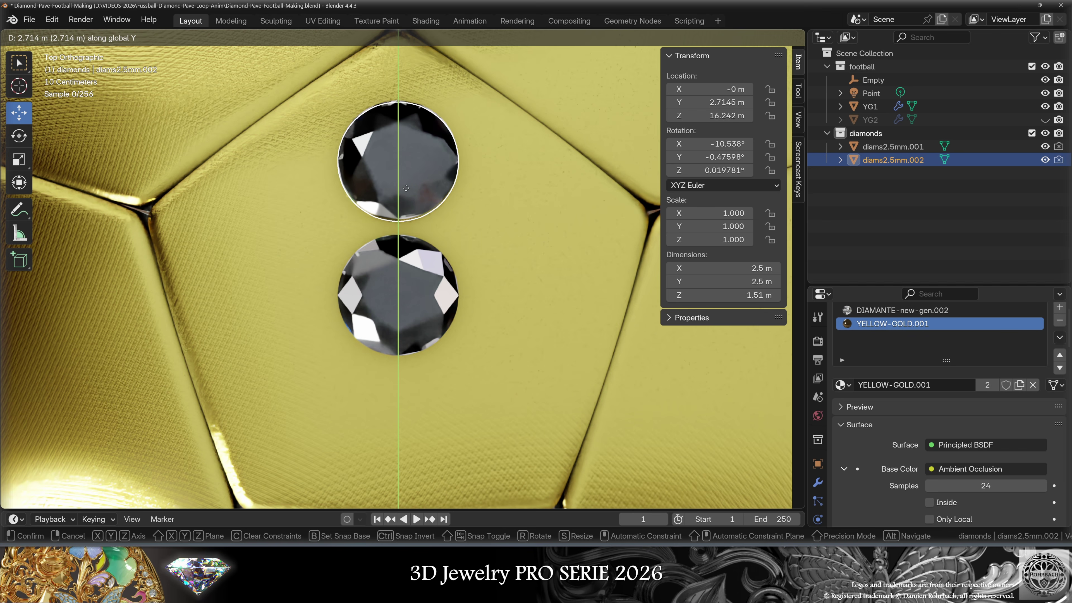
{"action": "left_click", "coordinate": [406, 188]}
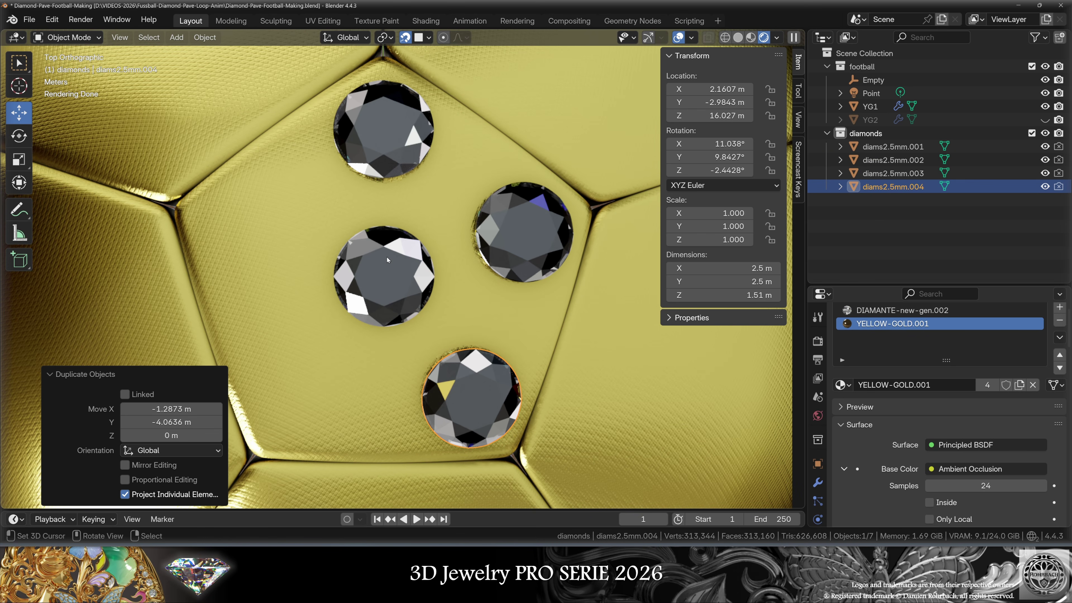
- Set the central diamond's X location to 0 m and scale the diamonds to 0.8, giving a 2 m diameter
{"action": "left_click", "coordinate": [392, 271]}
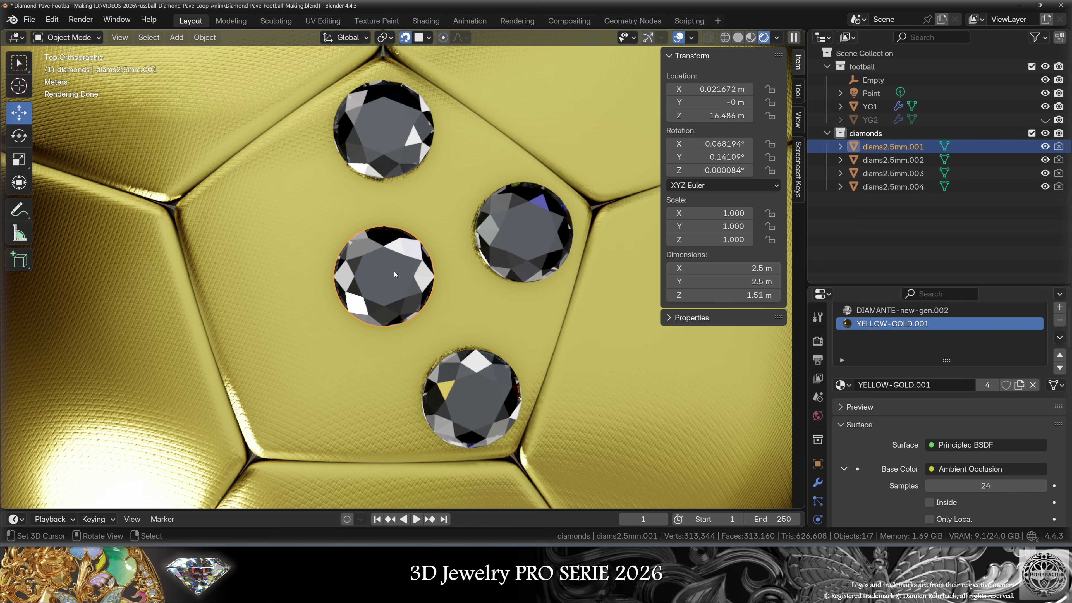
{"action": "key", "text": "Return"}
{"action": "left_click", "coordinate": [719, 284]}
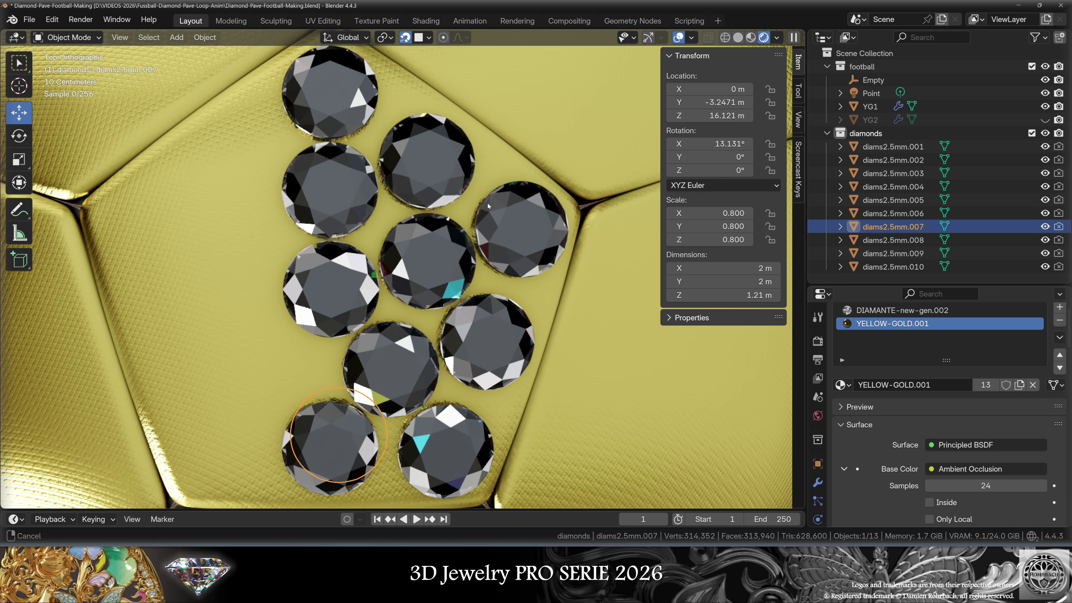
- Mirror the diamond near the panel's upper edge across X, using Empty-CENTER as the Mirror Object
{"action": "middle_click_drag", "start_coordinate": [496, 279], "coordinate": [506, 263], "text": "shift"}
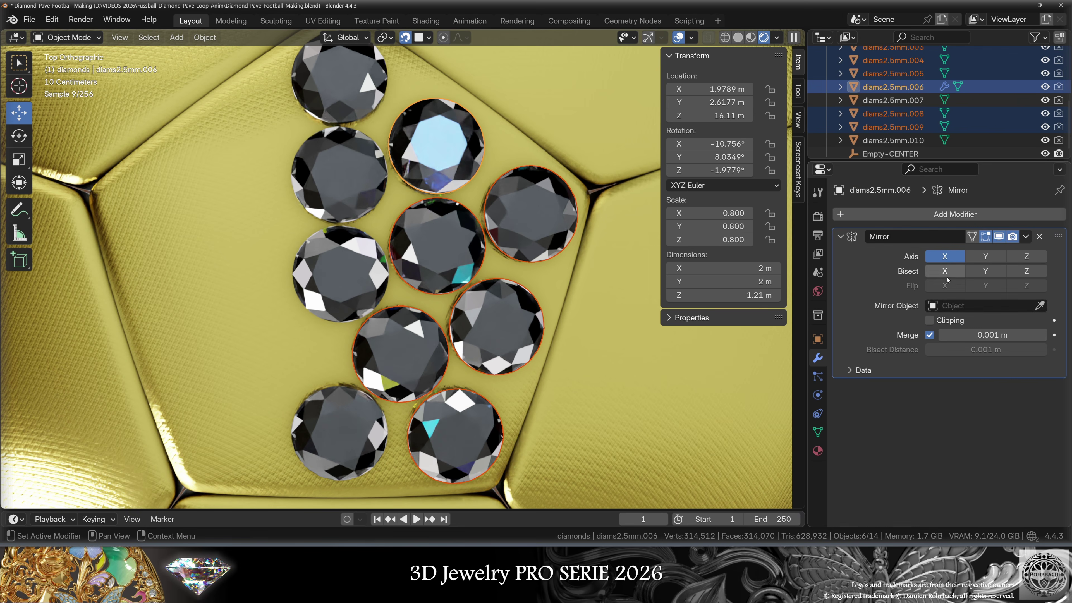
{"action": "left_click", "coordinate": [981, 308]}
{"action": "type", "text": "emp"}
{"action": "key", "text": "Return"}
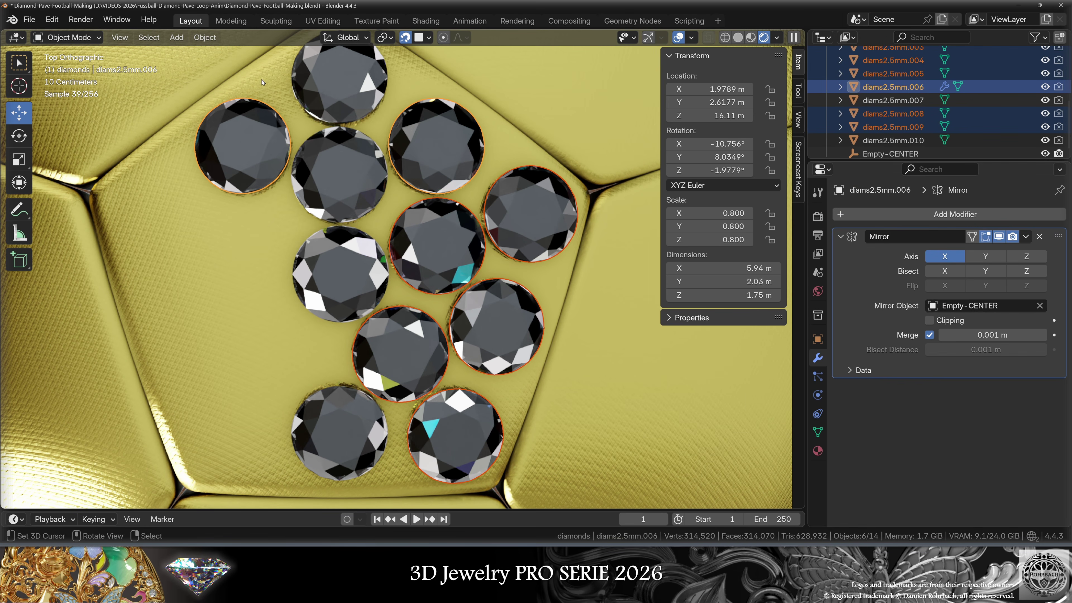
- Copy the Mirror modifier from the active diamond to the other selected diamonds and save the file
{"action": "left_click", "coordinate": [194, 37]}
{"action": "mouse_move", "coordinate": [250, 328]}
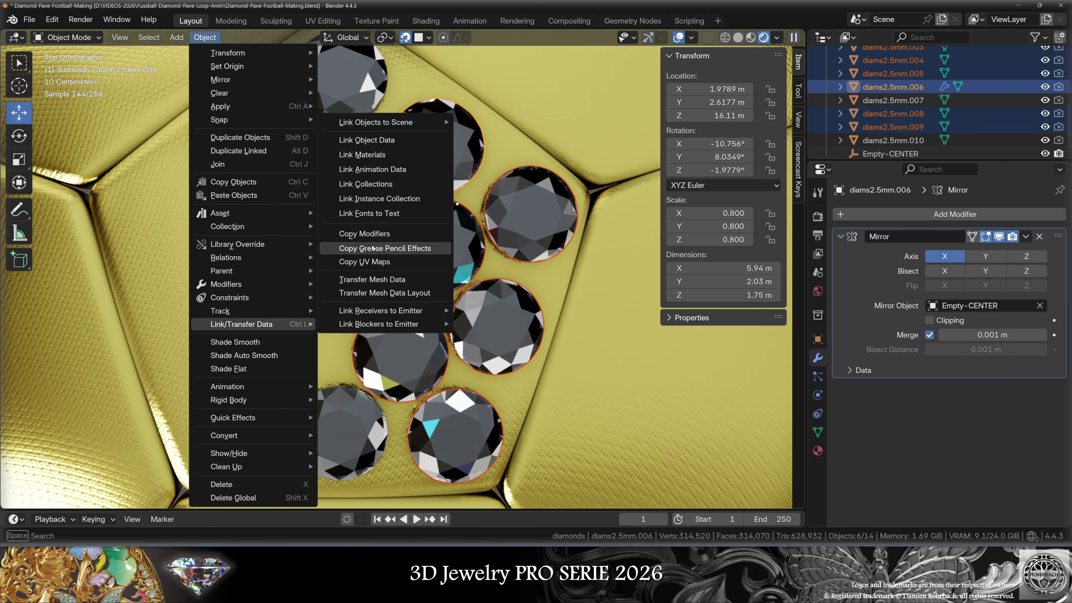
{"action": "left_click", "coordinate": [365, 234]}
{"action": "scroll", "coordinate": [533, 314], "scroll_direction": "down", "scroll_amount": 1}
{"action": "key", "text": "ctrl+s"}
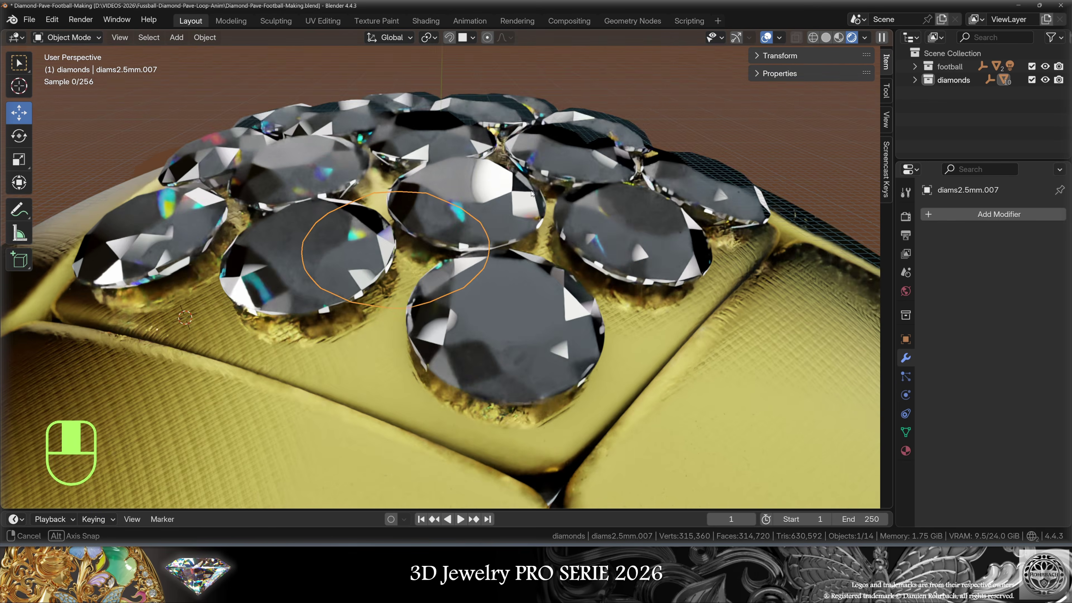
- Add a circle mesh with 5 vertices over the ball's top pentagonal panel in the cutters collection
{"action": "middle_click_drag", "start_coordinate": [639, 180], "coordinate": [553, 174]}
{"action": "left_click", "coordinate": [176, 37]}
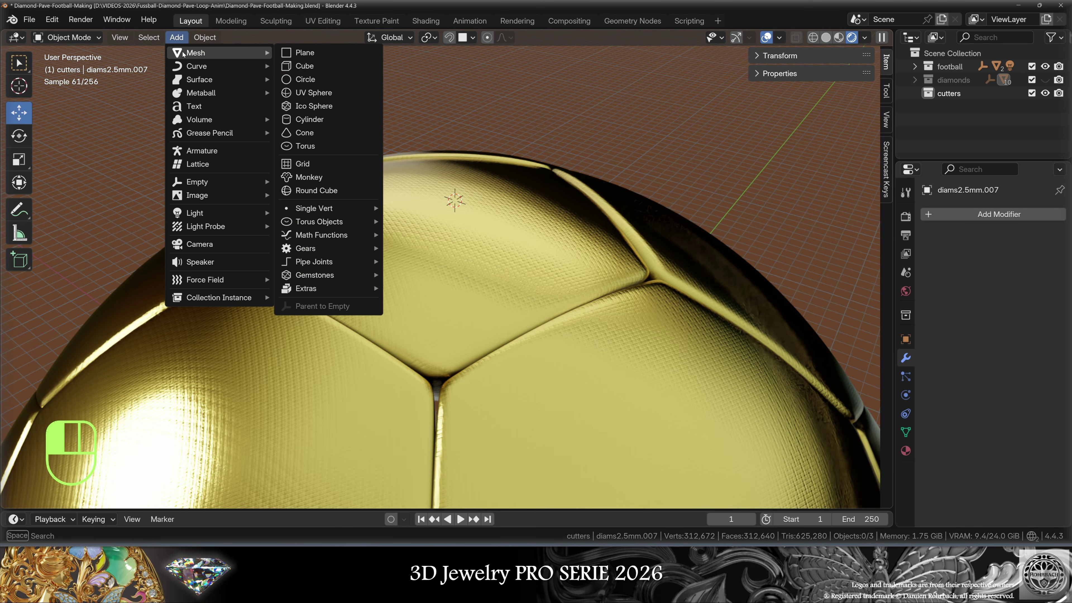
{"action": "left_click", "coordinate": [371, 80]}
{"action": "left_click", "coordinate": [171, 353]}
{"action": "type", "text": "5"}
{"action": "key", "text": "Return"}
{"action": "key", "text": "KP_7"}
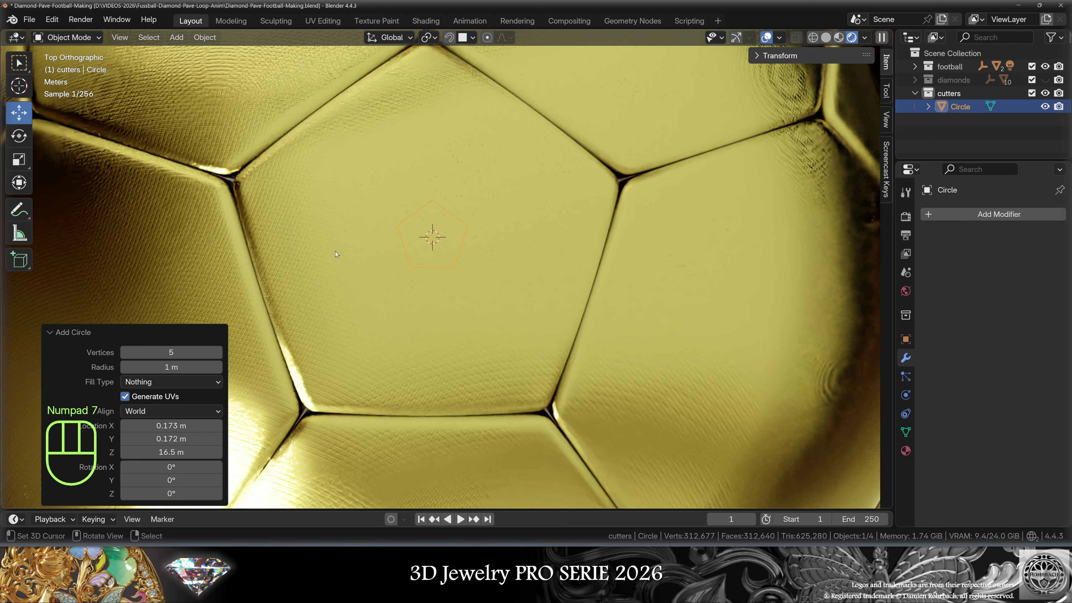
- Fill the five-sided circle with a face, enlarge it to about 9.9 by 9.5 m and inset it towards its centre
{"action": "key", "text": "Tab"}
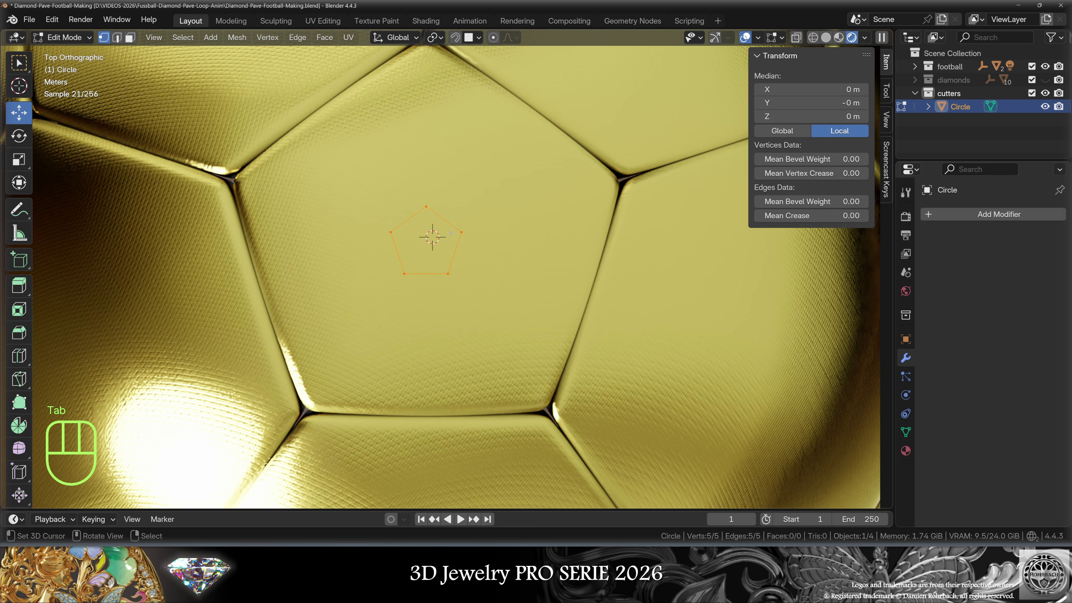
{"action": "key", "text": "f"}
{"action": "key", "text": "s"}
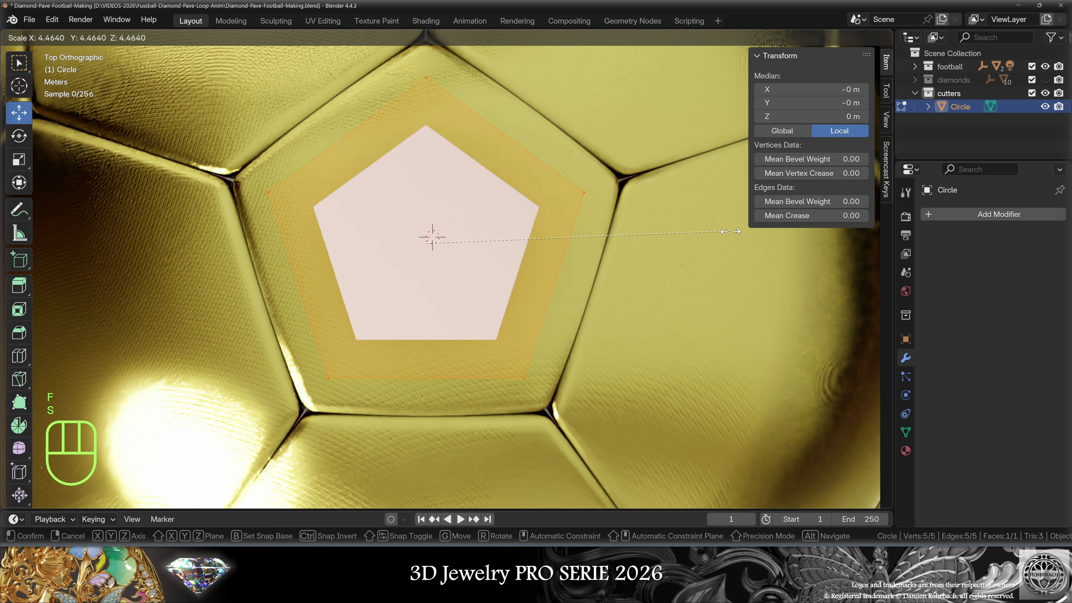
{"action": "left_click", "coordinate": [782, 234]}
{"action": "key", "text": "i"}
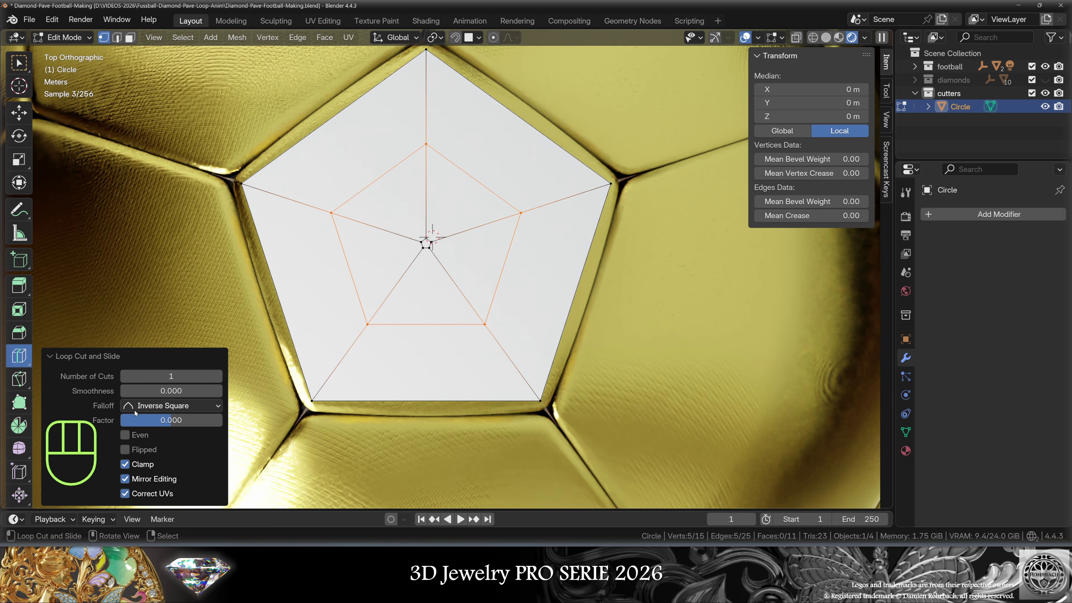
- Subdivide the pentagon with eight concentric loop cuts and one radial loop cut through the middle of each side
{"action": "left_click", "coordinate": [170, 376]}
{"action": "type", "text": "8"}
{"action": "key", "text": "Return"}
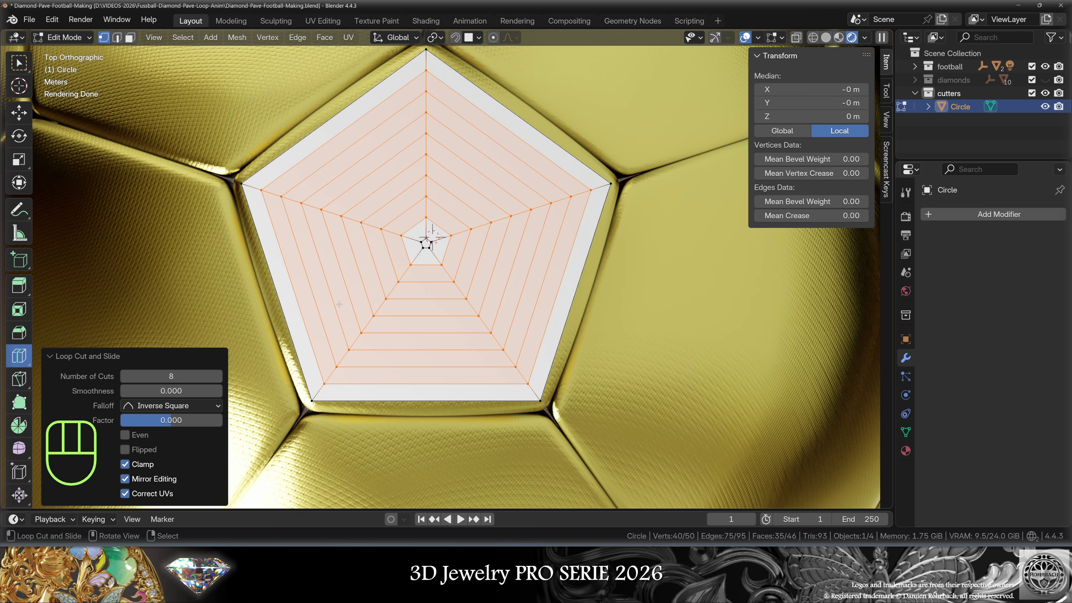
{"action": "left_click", "coordinate": [340, 304]}
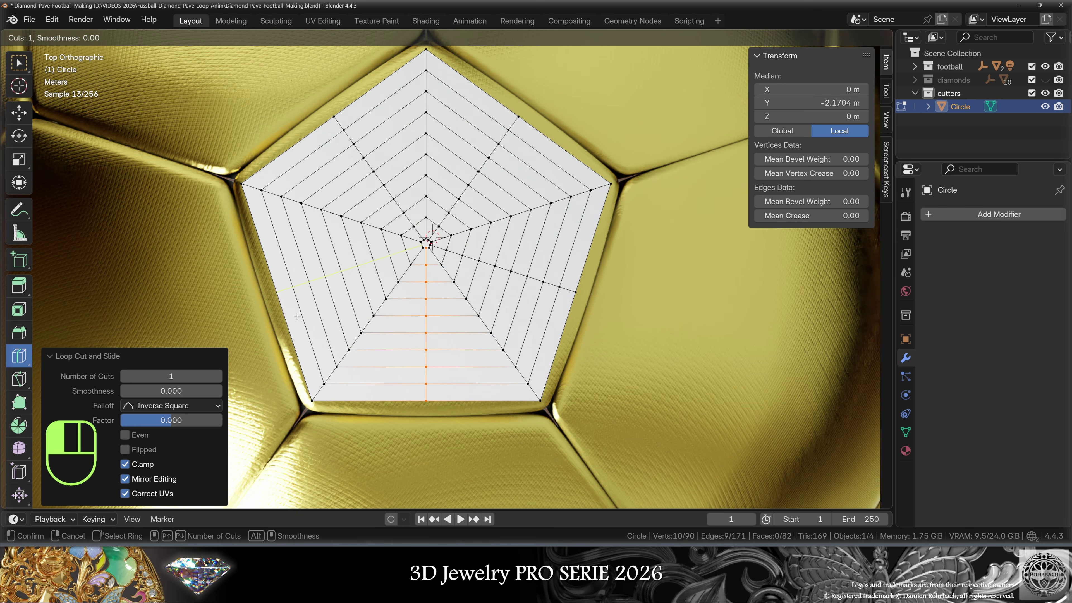
{"action": "left_click", "coordinate": [325, 277]}
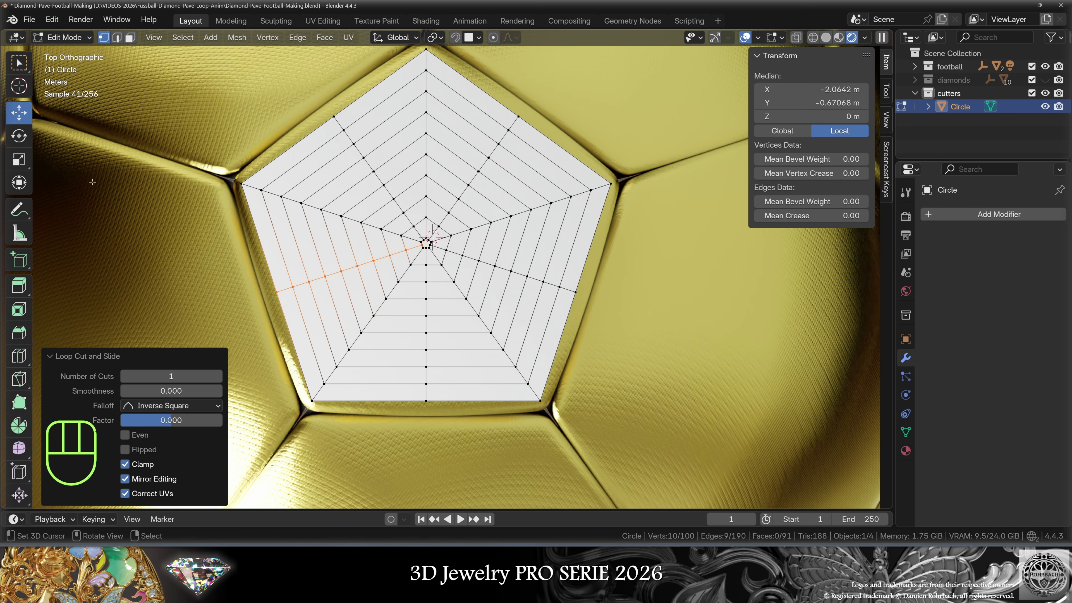
- Add a Shrinkwrap modifier to the pentagon with the YG1 ball as its target
{"action": "key", "text": "Tab"}
{"action": "left_click", "coordinate": [999, 214]}
{"action": "mouse_move", "coordinate": [922, 230]}
{"action": "left_click", "coordinate": [833, 337]}
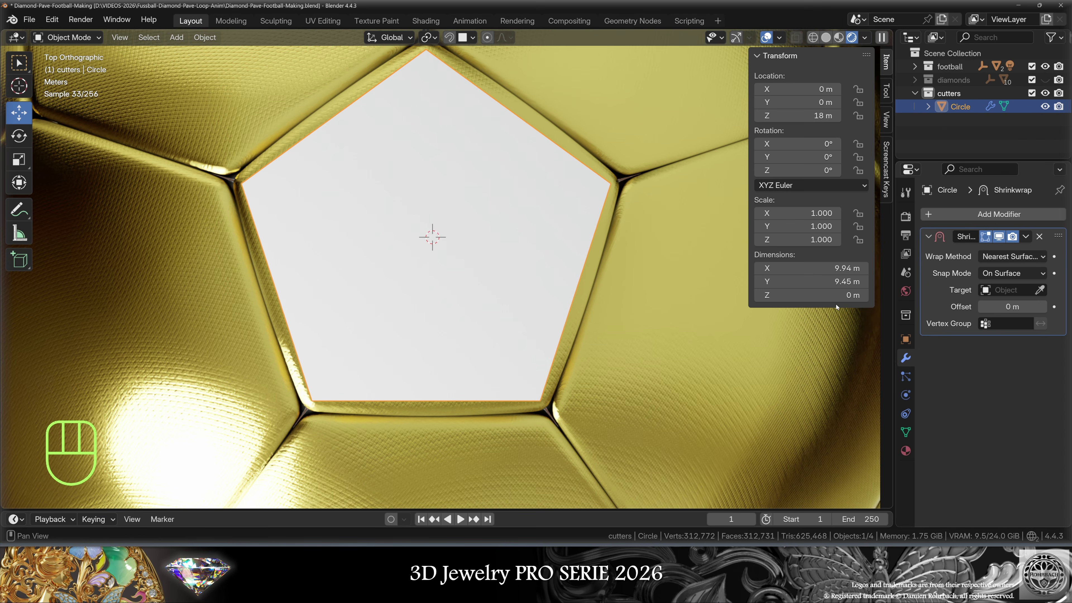
{"action": "left_click", "coordinate": [608, 324]}
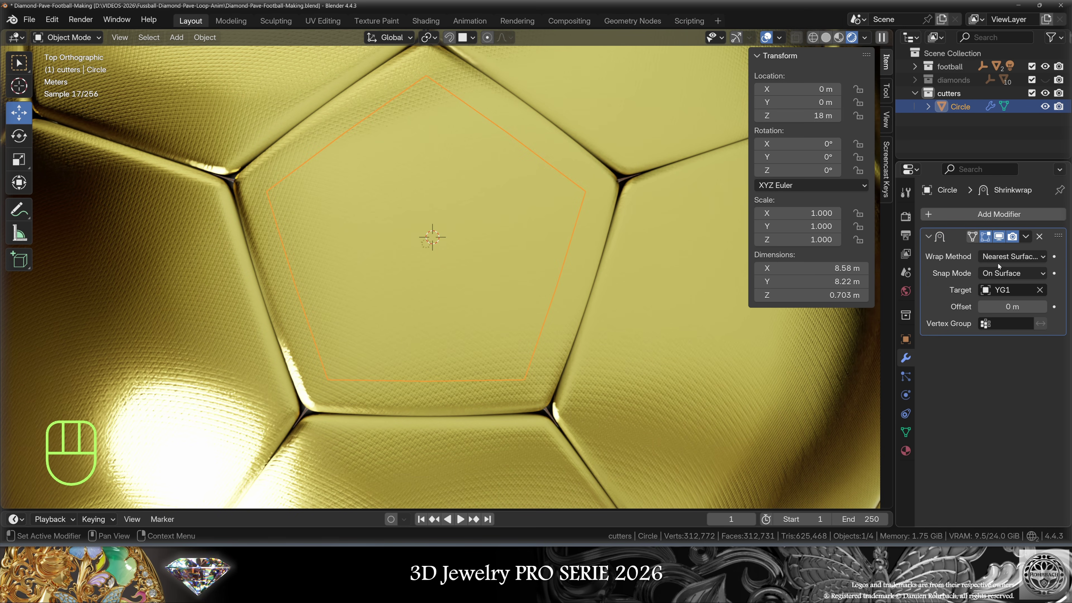
- Change the Shrinkwrap wrap method so the pentagon is projected straight down onto the ball's surface
{"action": "left_click", "coordinate": [1011, 256]}
{"action": "left_click", "coordinate": [970, 289]}
{"action": "left_click", "coordinate": [982, 337]}
{"action": "left_click", "coordinate": [1035, 323]}
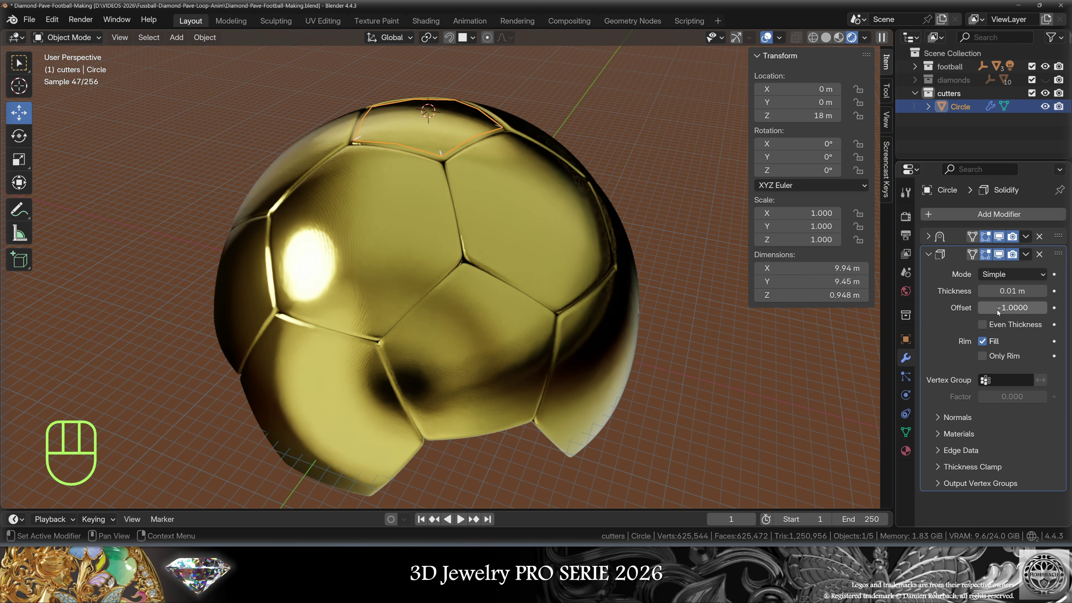
- Set the Solidify thickness to 1 m with offset 0, and add Bevel and Subdivision Surface modifiers to the pentagon cutter
{"action": "key", "text": "Return"}
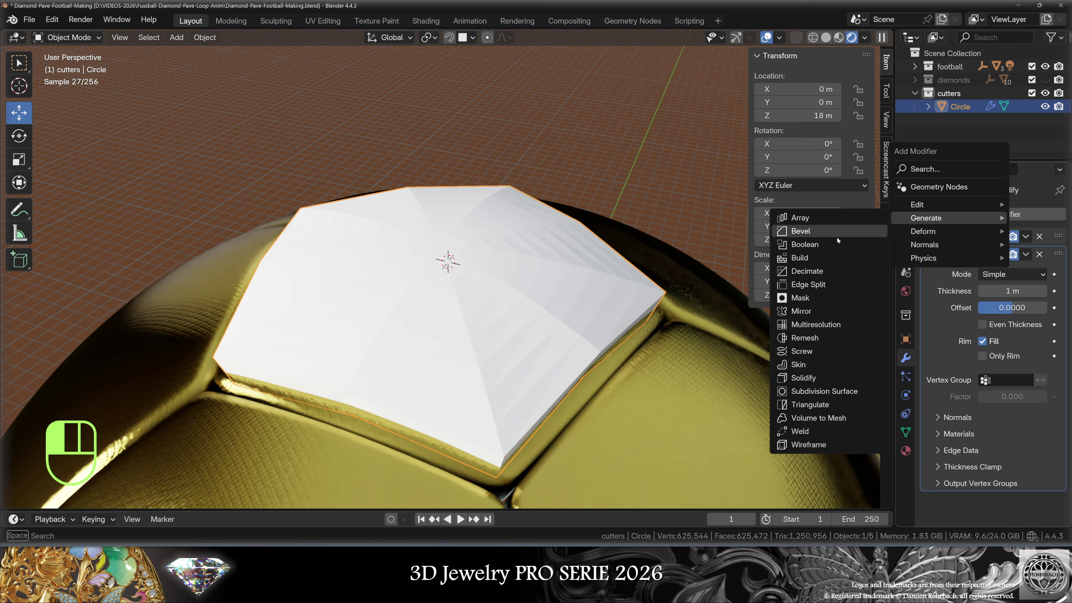
{"action": "left_click", "coordinate": [819, 228]}
{"action": "left_click", "coordinate": [1000, 216]}
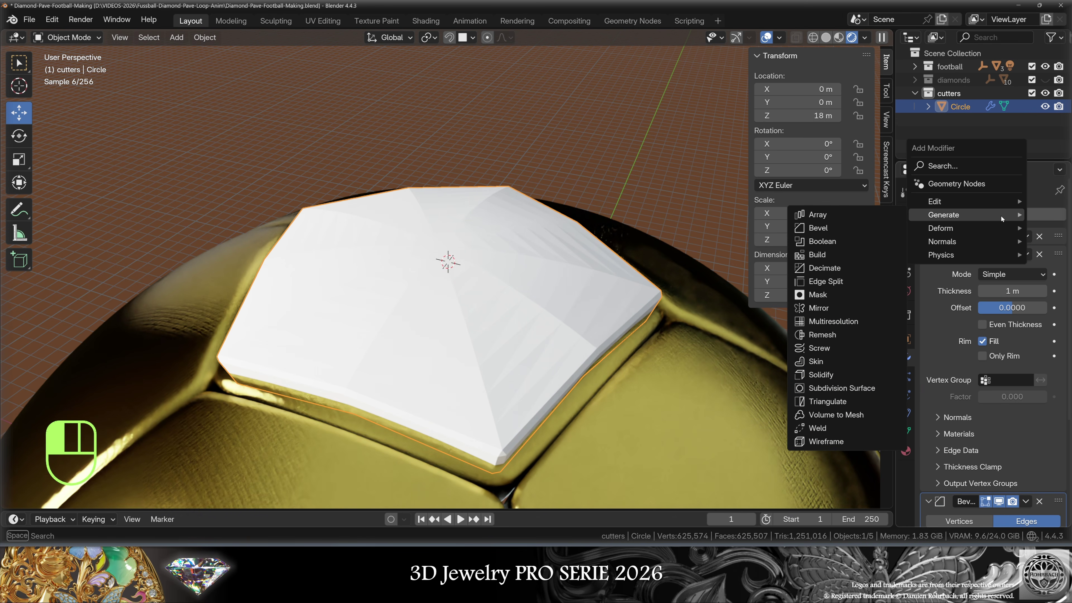
{"action": "left_click", "coordinate": [829, 388]}
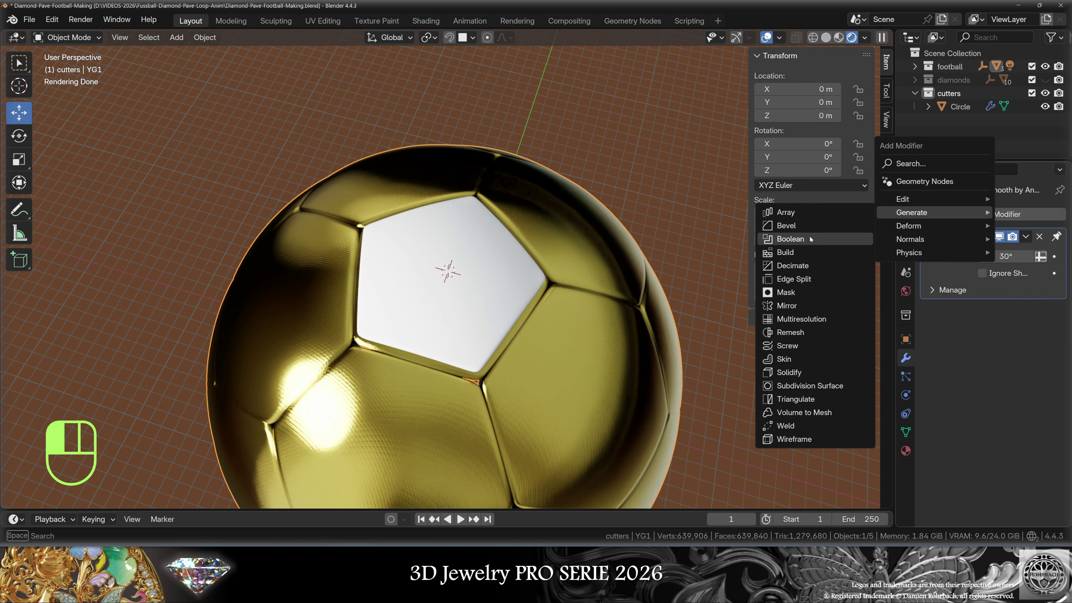
- Subtract the Circle cutter from YG1 with a Fast Boolean Difference and lower all diamonds 0.5 m along Z
{"action": "left_click", "coordinate": [790, 239]}
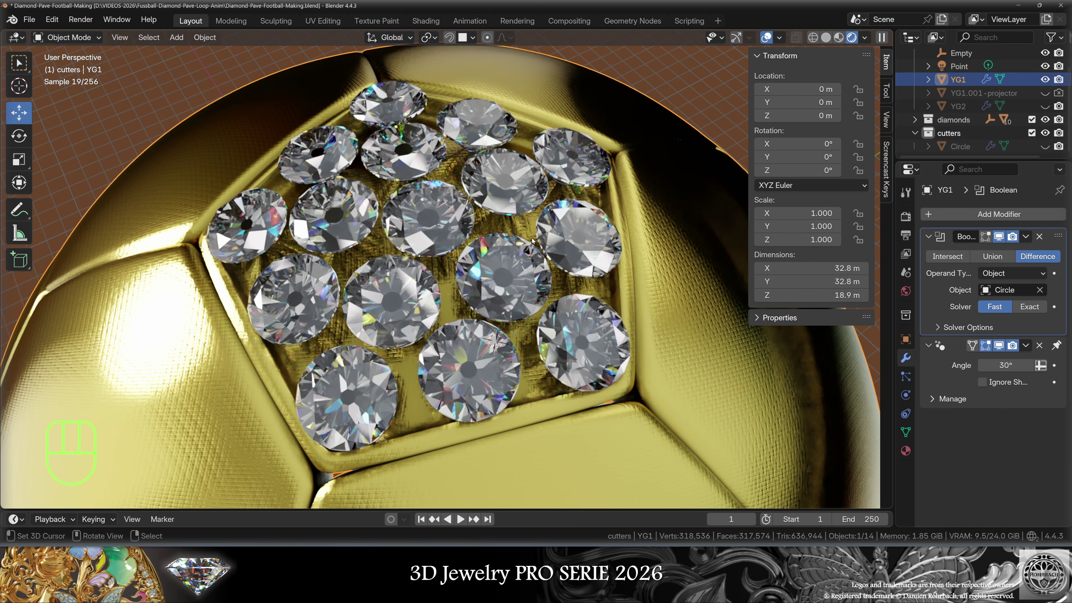
{"action": "key", "text": "KP_1"}
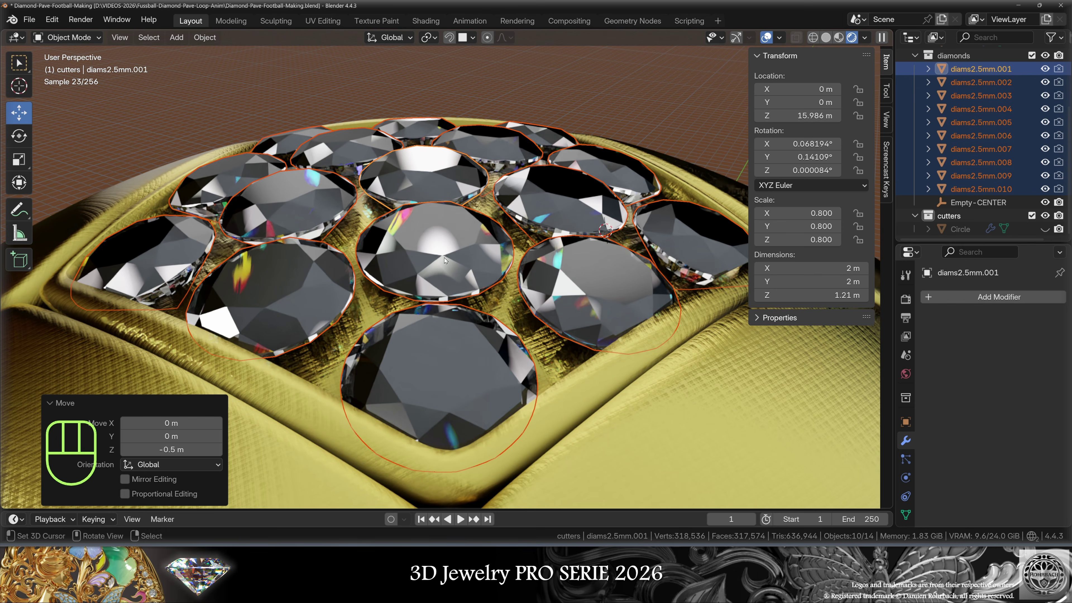
- Add a UV sphere with 50 segments and 25 rings to the prongs collection
{"action": "left_click", "coordinate": [176, 37]}
{"action": "mouse_move", "coordinate": [188, 52]}
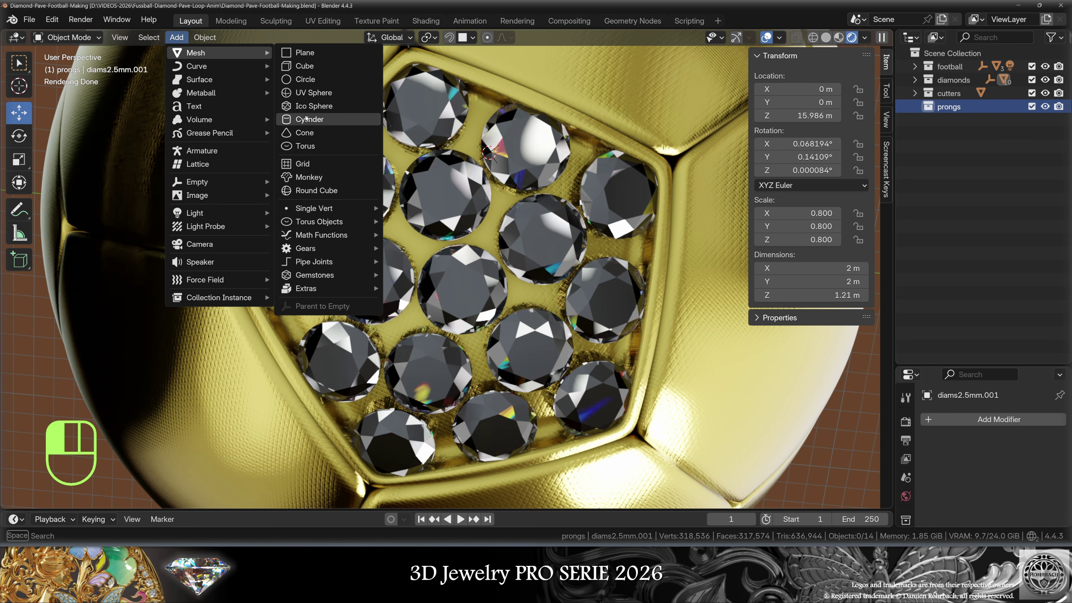
{"action": "left_click", "coordinate": [313, 92]}
{"action": "left_click", "coordinate": [179, 352]}
{"action": "type", "text": "50"}
{"action": "left_click", "coordinate": [179, 366]}
{"action": "type", "text": "25"}
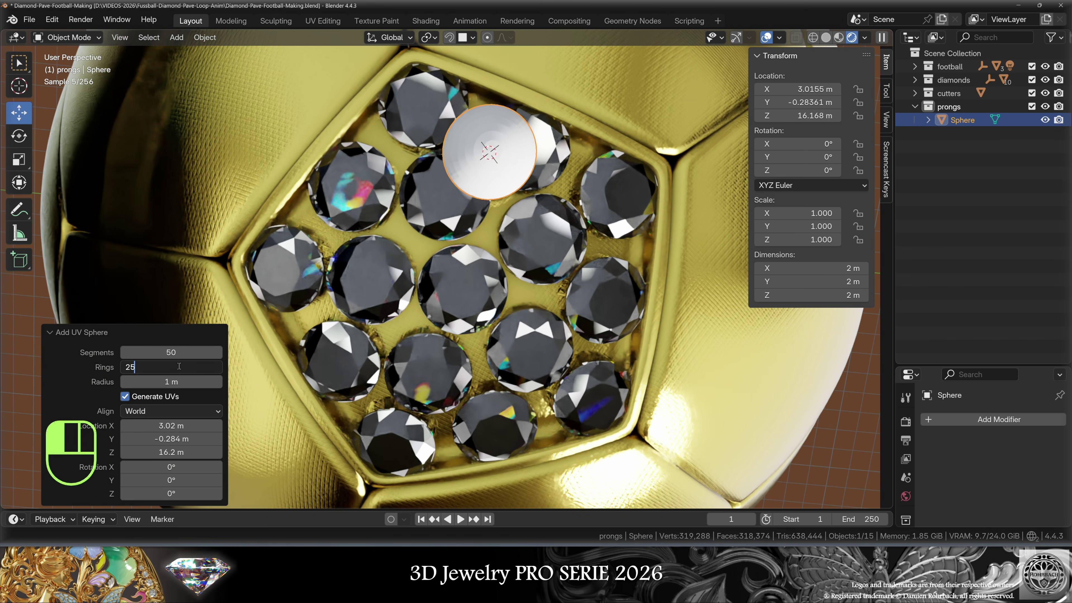
{"action": "key", "text": "Return"}
- Set the sphere's X, Y and Z dimensions to 0.8 m
{"action": "left_click_drag", "start_coordinate": [808, 266], "coordinate": [808, 295]}
{"action": "type", "text": ".8"}
{"action": "key", "text": "Return"}
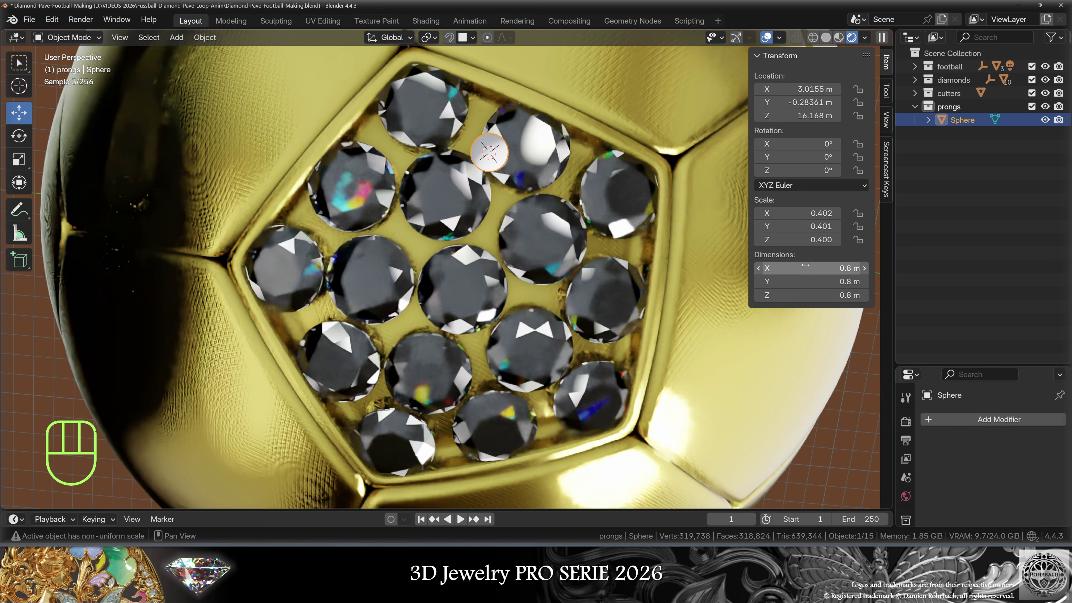
- Raise the sphere about 3.6 m above the ball and move its lower half down to form a capsule about 1.27 m tall
{"action": "key", "text": "KP_3"}
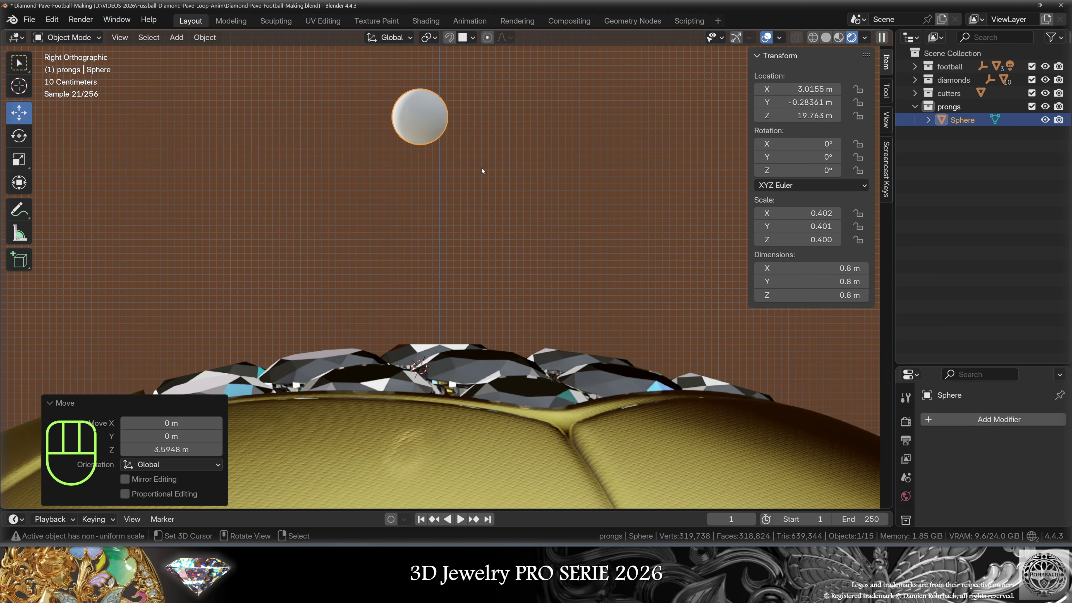
{"action": "key", "text": "Tab"}
{"action": "key", "text": "g"}
{"action": "key", "text": "z"}
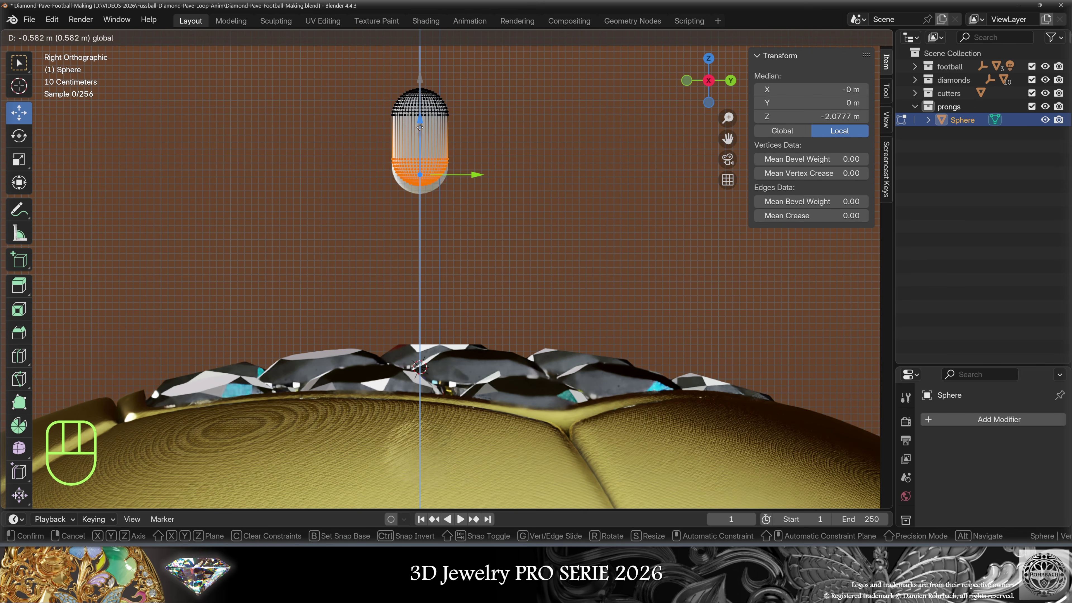
- Assign the YELLOW-GOLD material to the capsule-shaped prong
{"action": "left_click", "coordinate": [930, 323]}
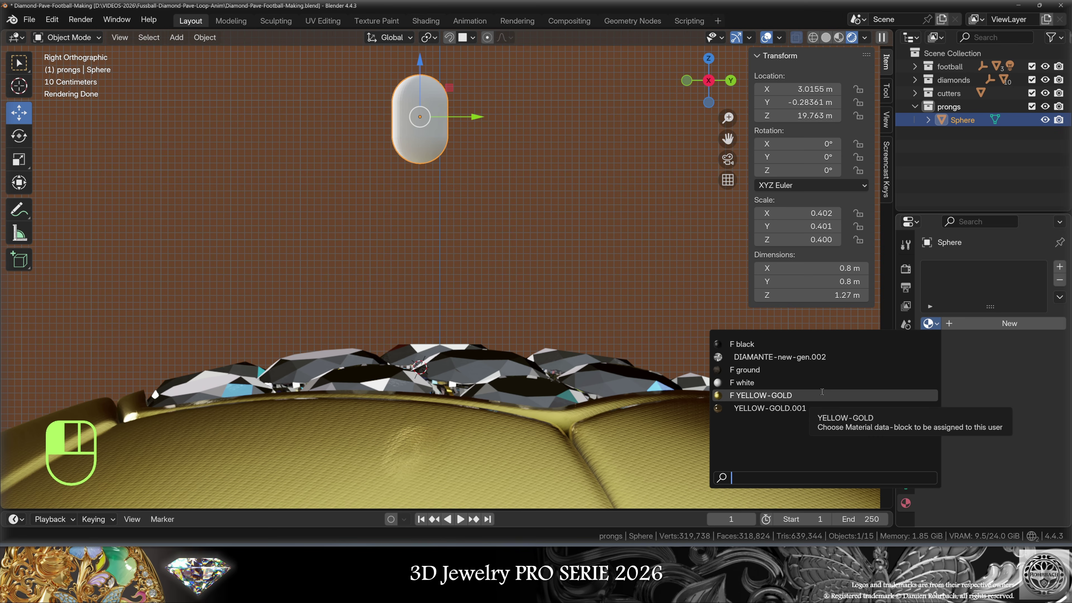
{"action": "left_click", "coordinate": [822, 394]}
- Shade the gold capsule-shaped prong smooth
{"action": "left_click", "coordinate": [205, 37]}
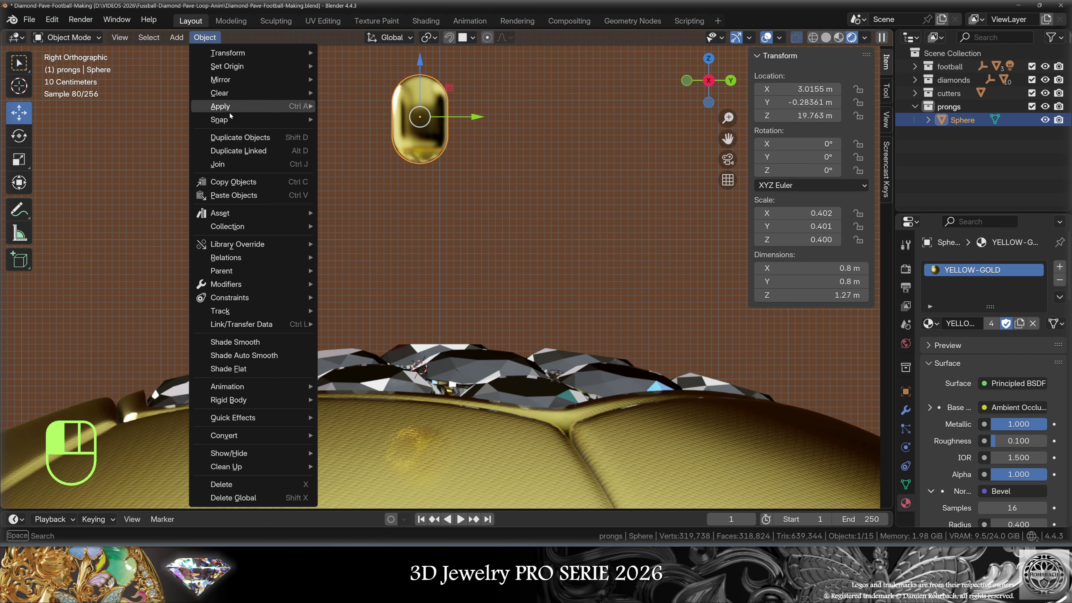
{"action": "left_click", "coordinate": [248, 345]}
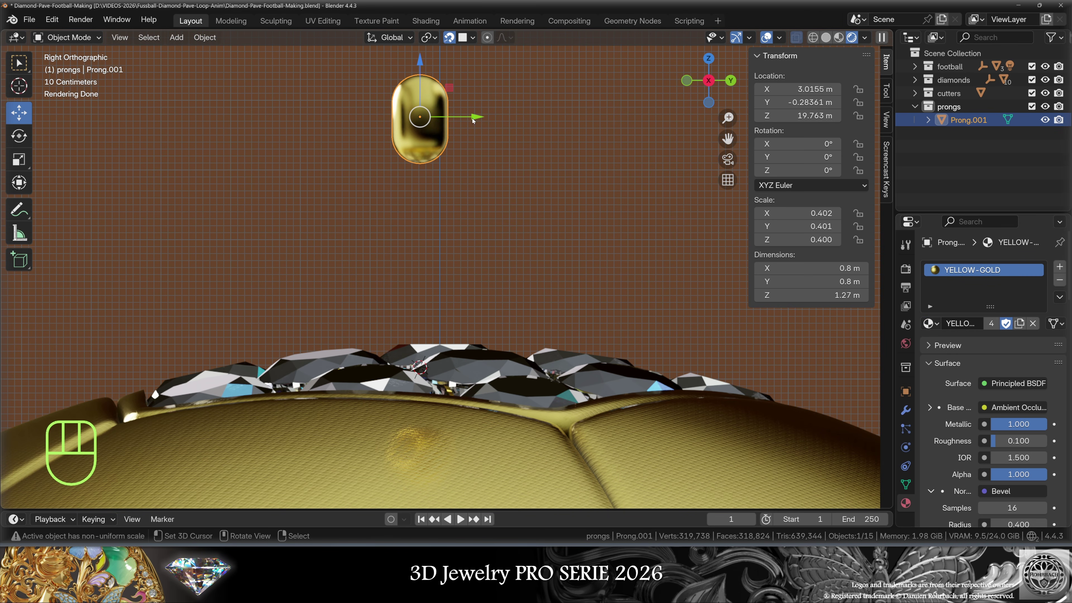
- Try placing the prong between the diamonds in top view and undo the move
{"action": "key", "text": "KP_7"}
{"action": "key", "text": "g"}
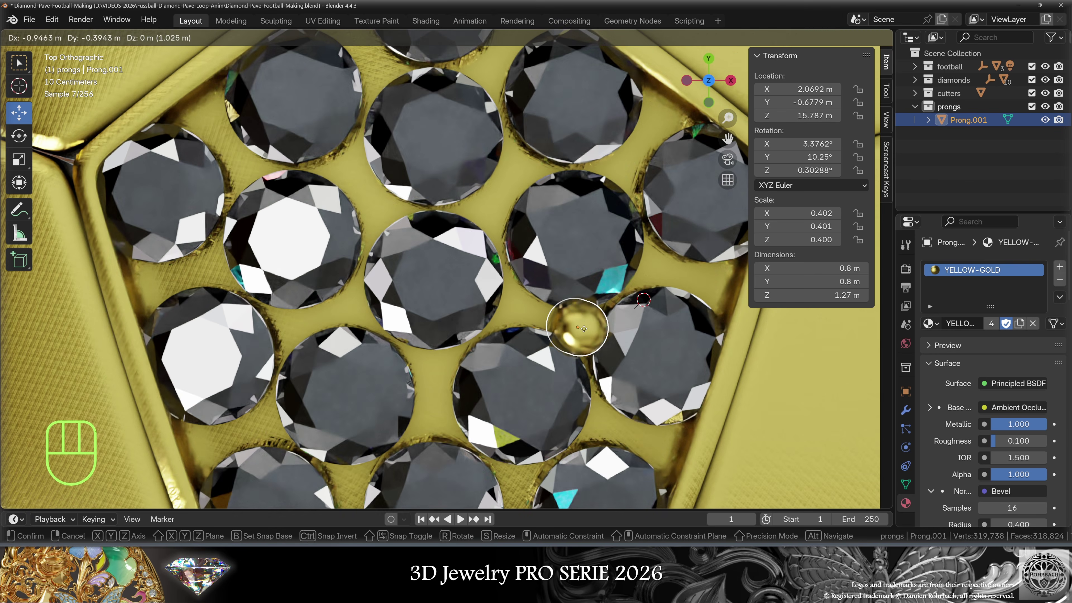
{"action": "left_click", "coordinate": [648, 369]}
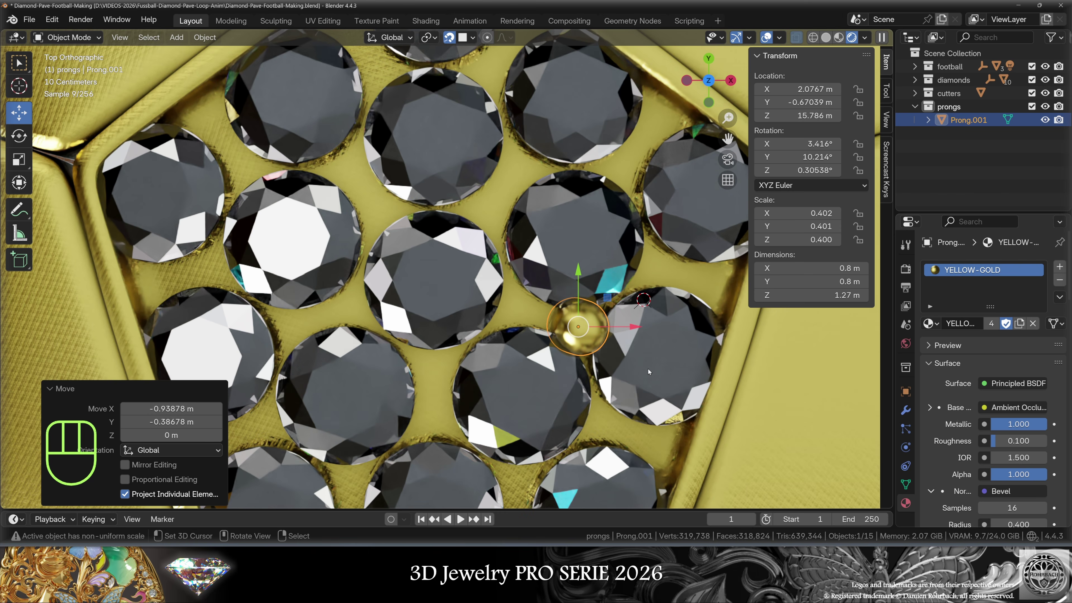
{"action": "middle_click_drag", "start_coordinate": [648, 369], "coordinate": [477, 270]}
{"action": "key", "text": "ctrl+z"}
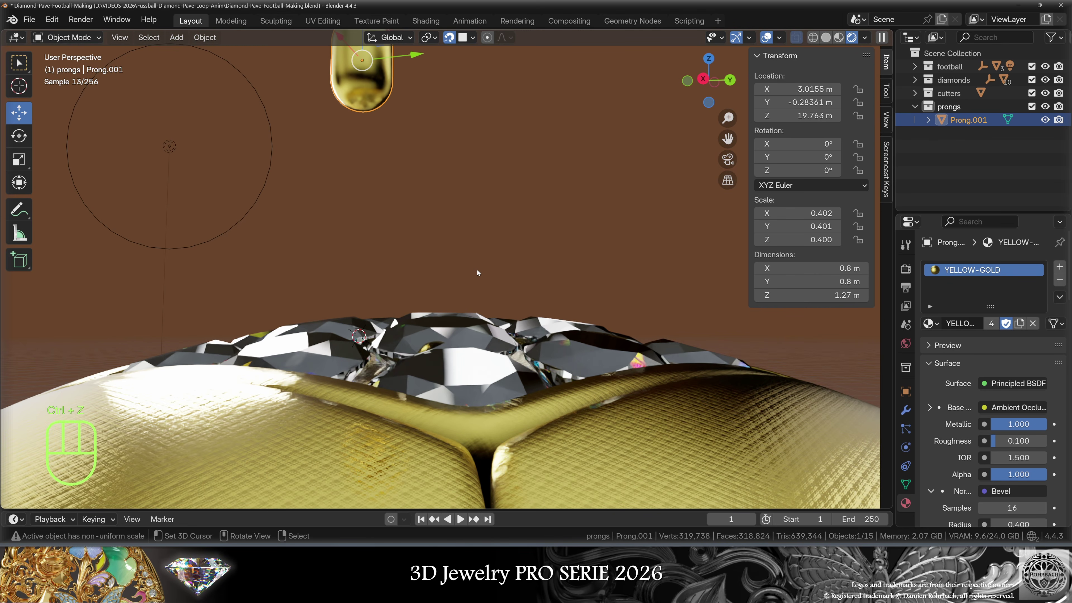
- Extend the prong's lower half downward to make it about 1.43 m tall and seat it between the diamonds
{"action": "key", "text": "Tab"}
{"action": "left_click", "coordinate": [703, 79]}
{"action": "key", "text": "g"}
{"action": "key", "text": "z"}
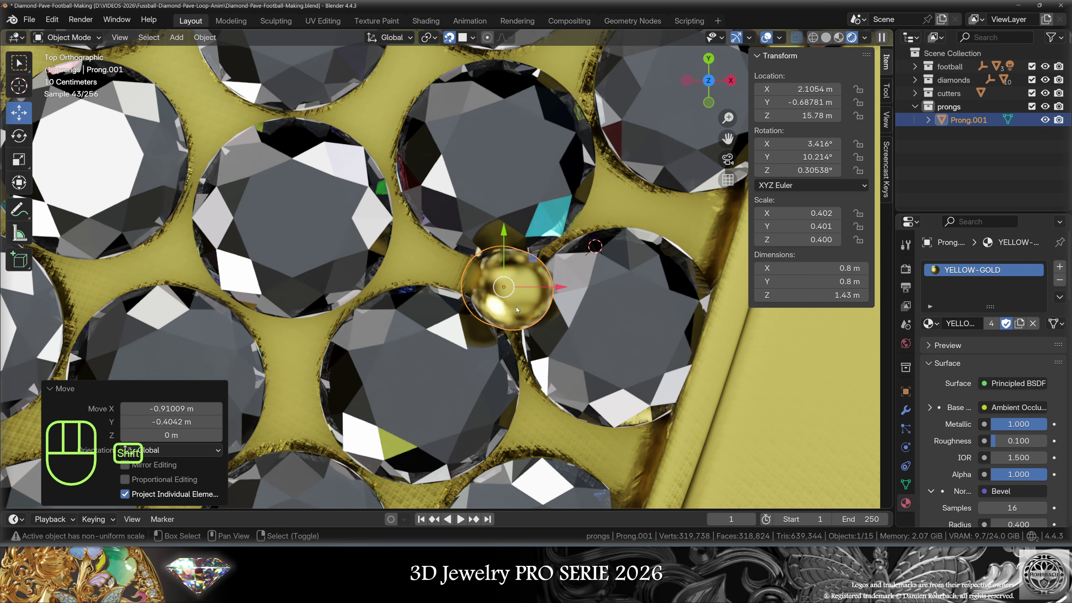
- Duplicate the prong into the gaps around the diamonds and copy the Mirror modifier of Prong.016 to all prongs
{"action": "key", "text": "shift+d"}
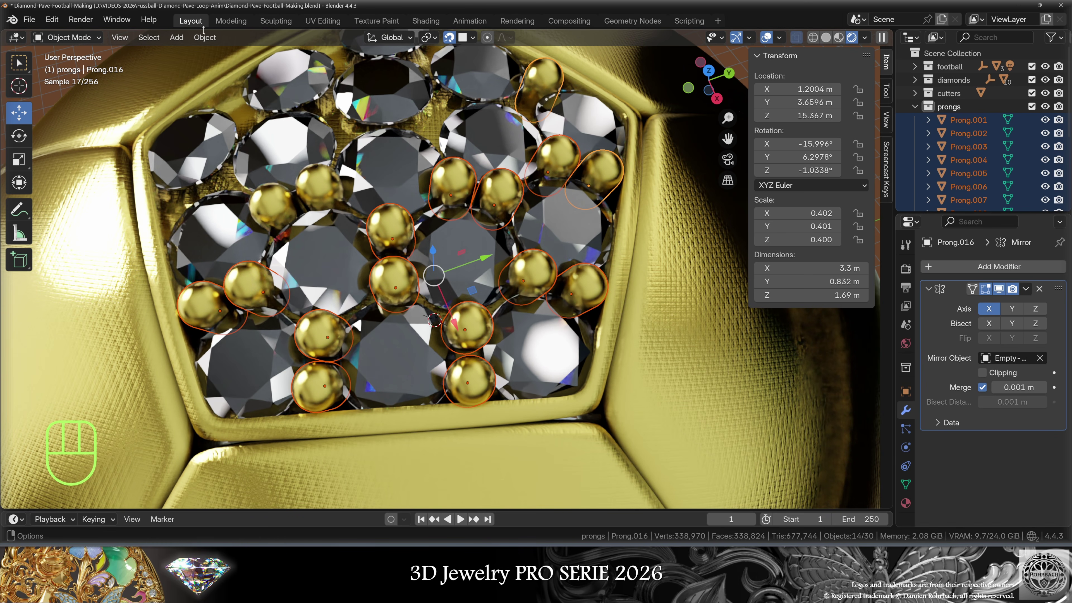
{"action": "left_click", "coordinate": [205, 38]}
{"action": "mouse_move", "coordinate": [251, 324]}
{"action": "left_click", "coordinate": [391, 233]}
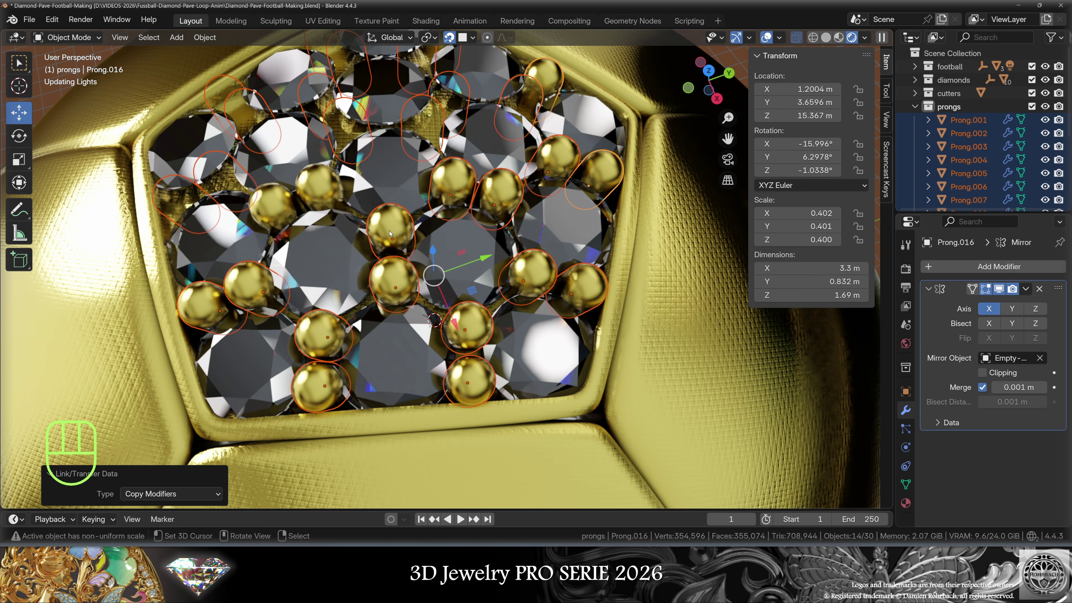
- Deselect all the prongs and save the file
{"action": "key", "text": "alt+a"}
{"action": "scroll", "coordinate": [615, 338], "scroll_direction": "down", "scroll_amount": 3}
{"action": "middle_click_drag", "start_coordinate": [615, 338], "coordinate": [647, 291]}
{"action": "scroll", "coordinate": [647, 291], "scroll_direction": "up", "scroll_amount": 3}
{"action": "key", "text": "ctrl+s"}
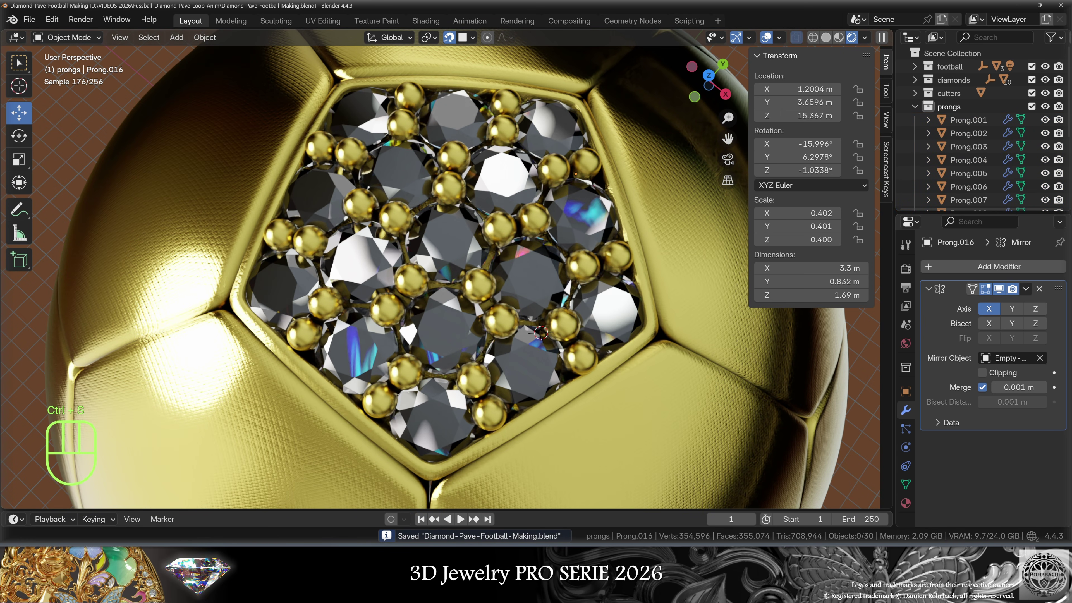
- Duplicate all the panel's diamonds in place, converting the copies to mesh and joining them into one object
{"action": "right_click", "coordinate": [448, 243], "text": "shift"}
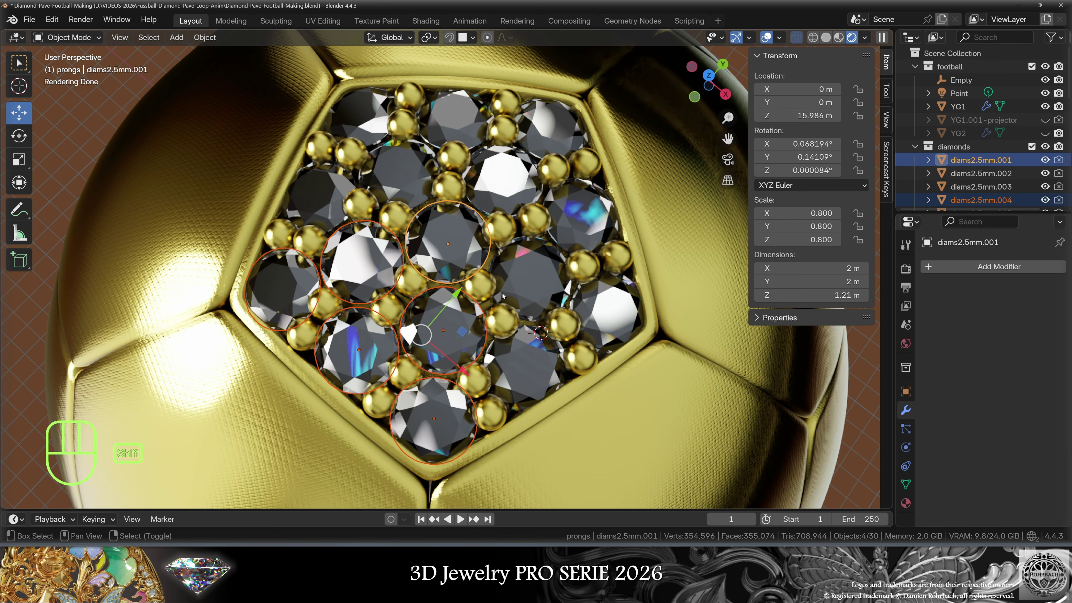
{"action": "right_click", "coordinate": [528, 280], "text": "shift"}
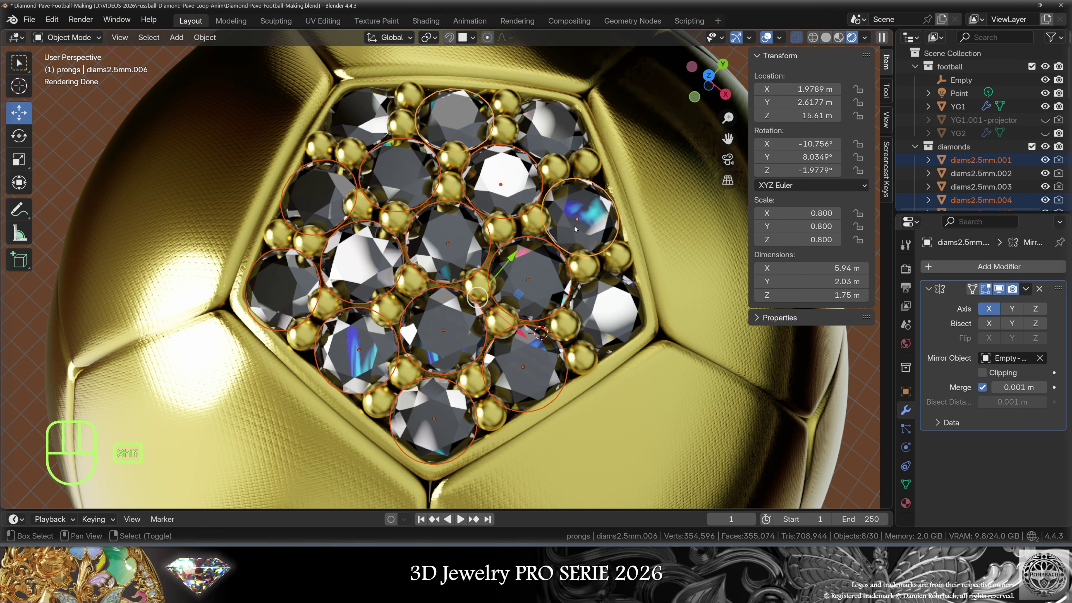
{"action": "key", "text": "shift+d"}
{"action": "key", "text": "KP_Enter"}
{"action": "key", "text": "alt+c"}
{"action": "left_click", "coordinate": [736, 393]}
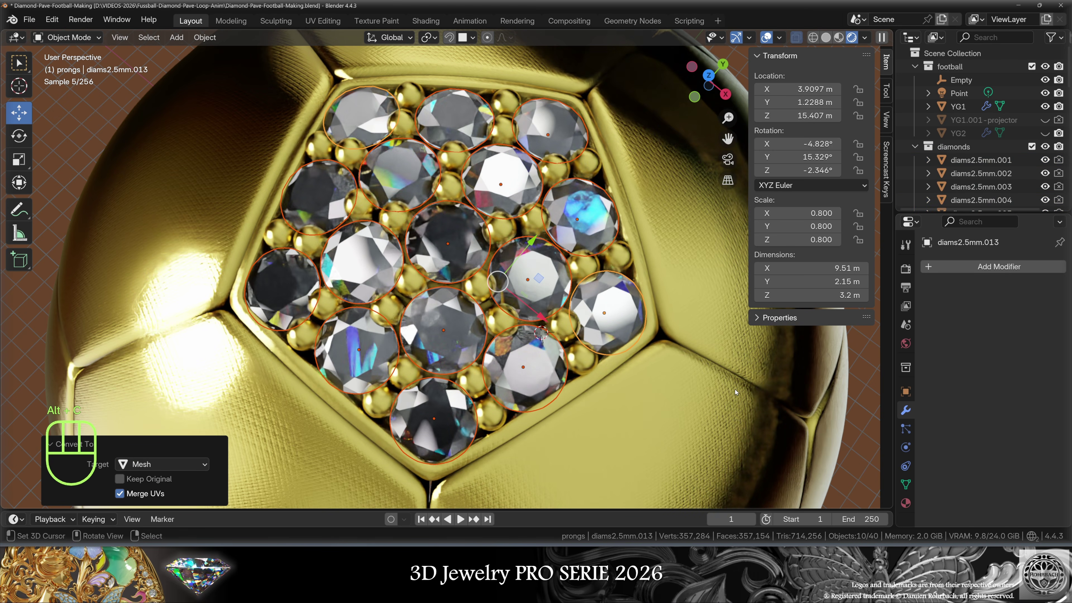
{"action": "key", "text": "ctrl+j"}
- Rename the joined diamond copy diams2.5mm-CUTTERS and apply all its transforms
{"action": "key", "text": "F2"}
{"action": "key", "text": "End"}
{"action": "key", "text": "BackSpace"}
{"action": "key", "text": "BackSpace"}
{"action": "key", "text": "BackSpace"}
{"action": "key", "text": "BackSpace"}
{"action": "type", "text": "-CUTTE"}
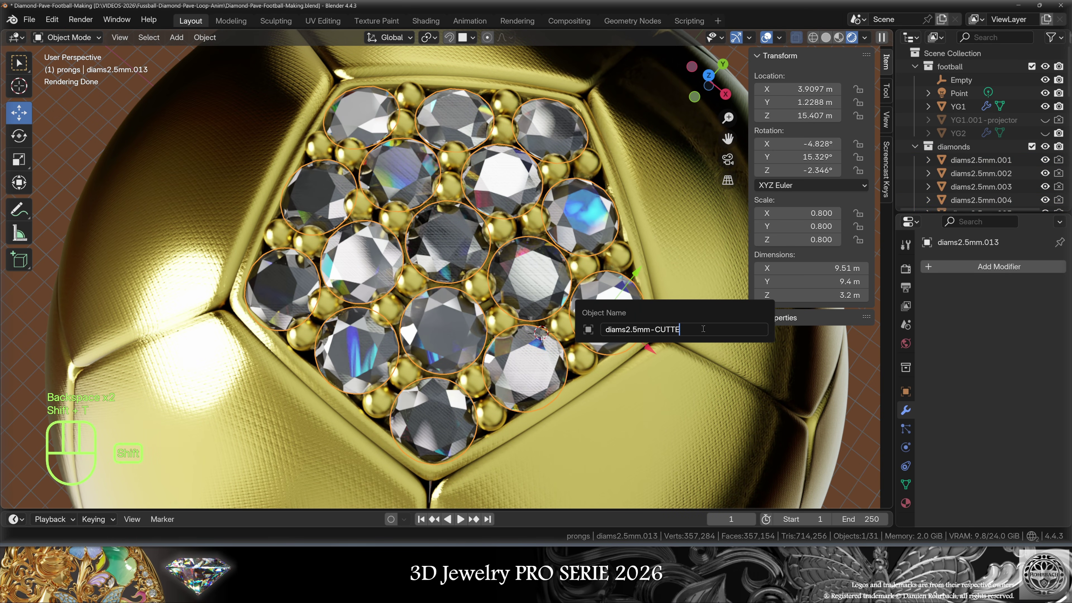
{"action": "type", "text": "RS"}
{"action": "key", "text": "Return"}
{"action": "key", "text": "ctrl+a"}
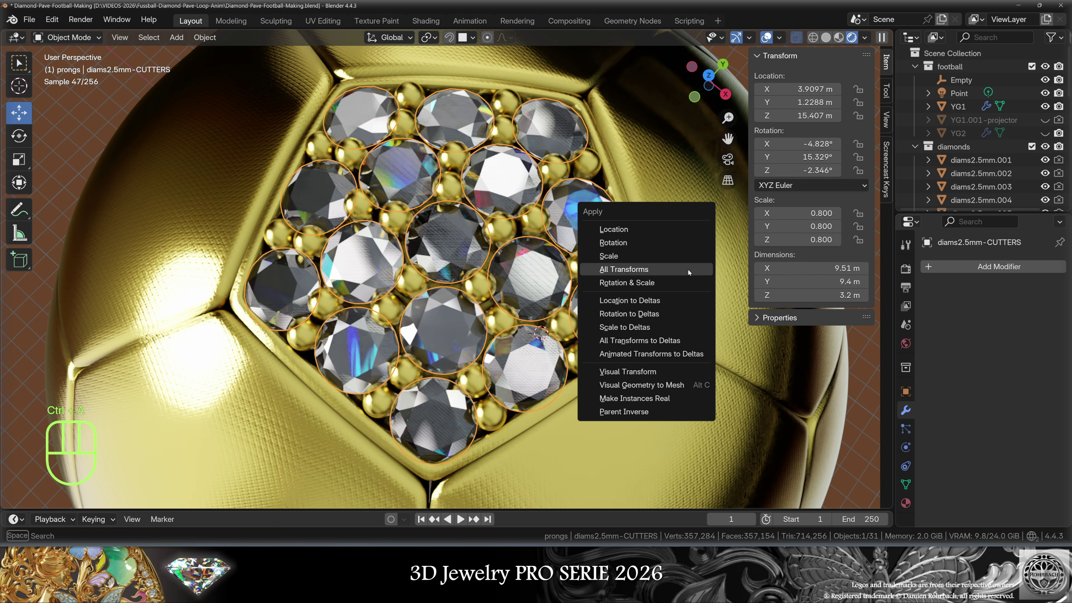
{"action": "left_click", "coordinate": [687, 270]}
- Add a Solidify modifier with offset 1 and thickness 0.025 m to the diamond cutters, followed by a Remesh modifier
{"action": "left_click", "coordinate": [963, 271]}
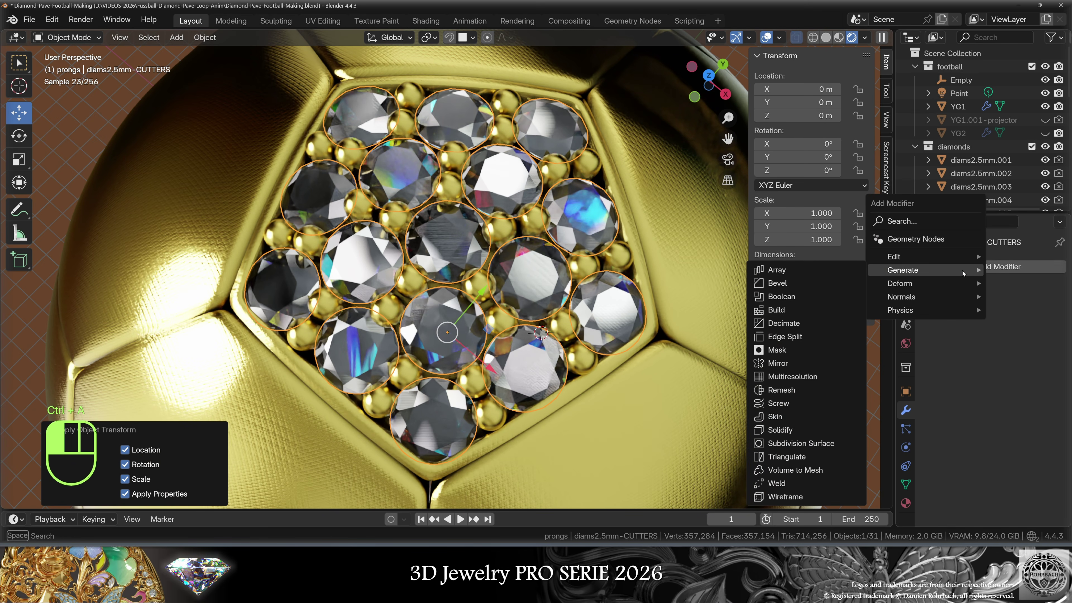
{"action": "left_click", "coordinate": [807, 429]}
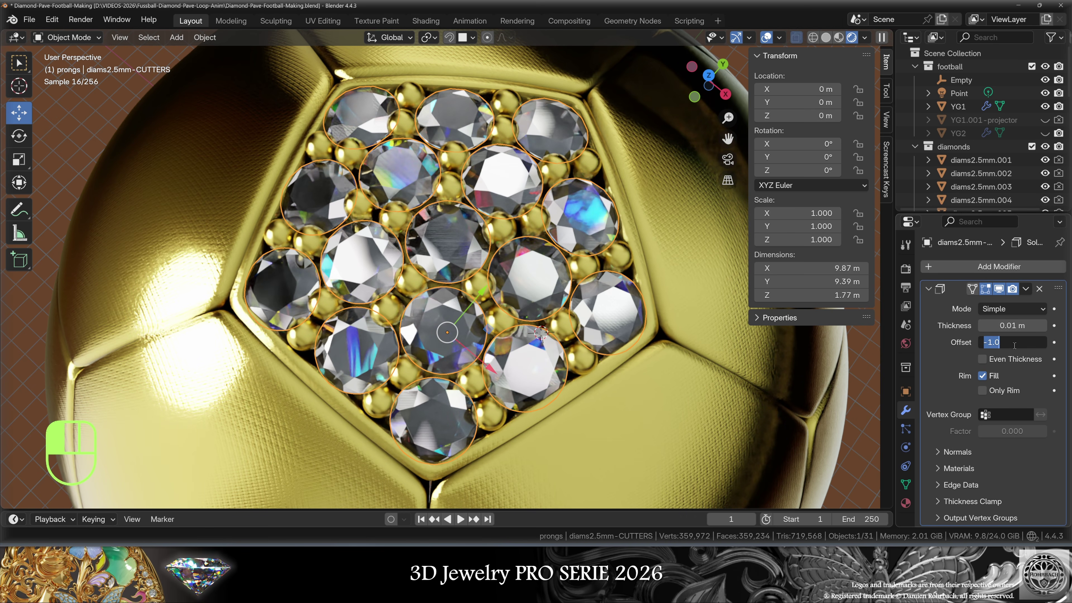
{"action": "type", "text": "1"}
{"action": "key", "text": "Return"}
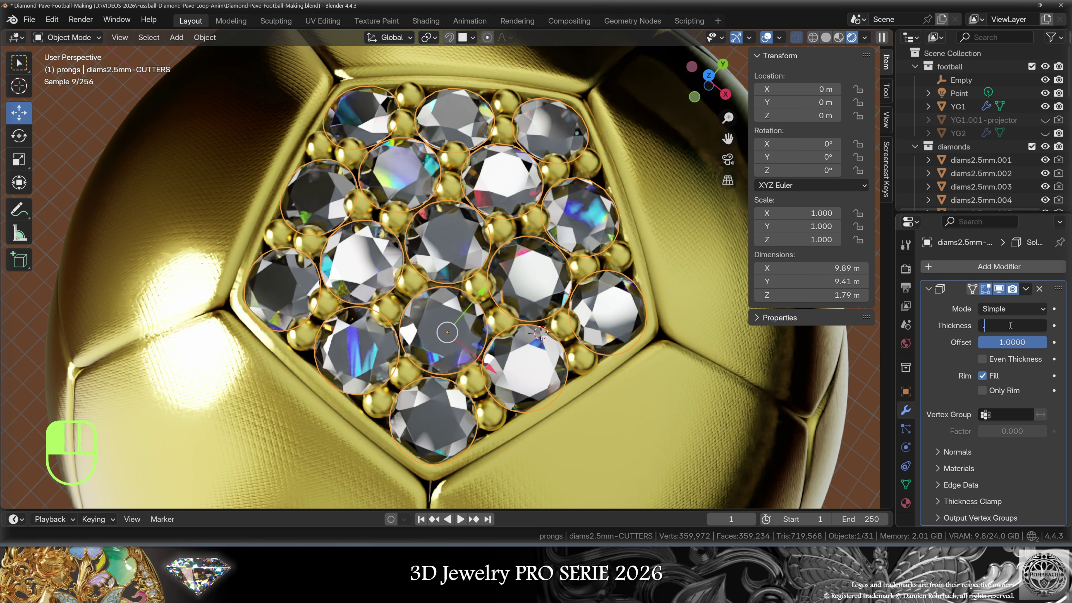
{"action": "type", "text": ".025"}
{"action": "key", "text": "Return"}
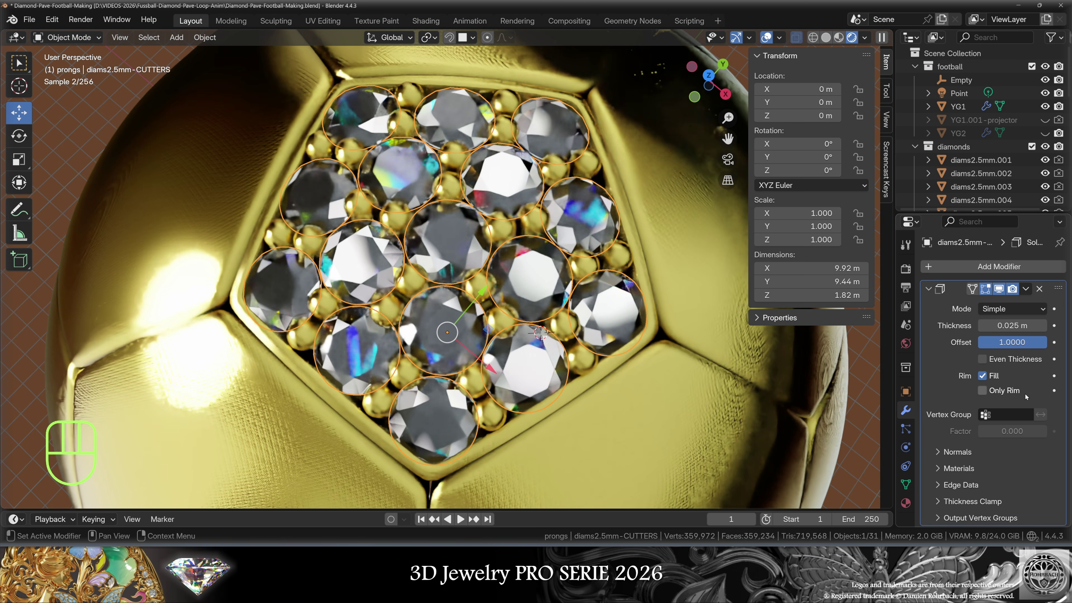
{"action": "left_click", "coordinate": [958, 266]}
{"action": "left_click", "coordinate": [793, 386]}
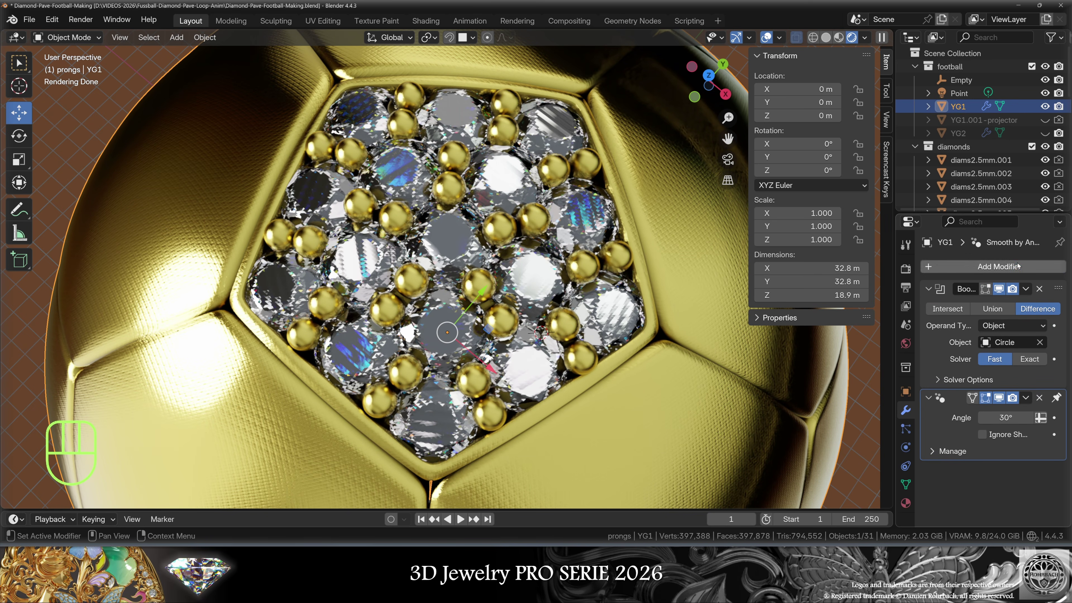
- Add a second Boolean Difference modifier with the Fast solver to the gold ball YG1, using the joined diamond cutters as its object
{"action": "left_click", "coordinate": [1018, 266]}
{"action": "left_click", "coordinate": [836, 289]}
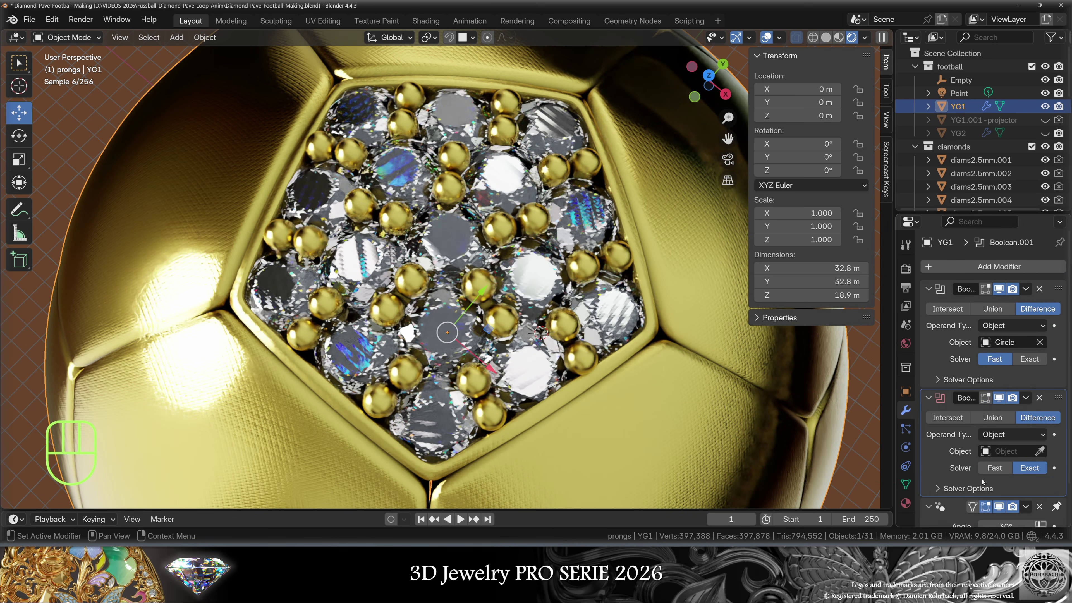
{"action": "left_click", "coordinate": [1041, 408]}
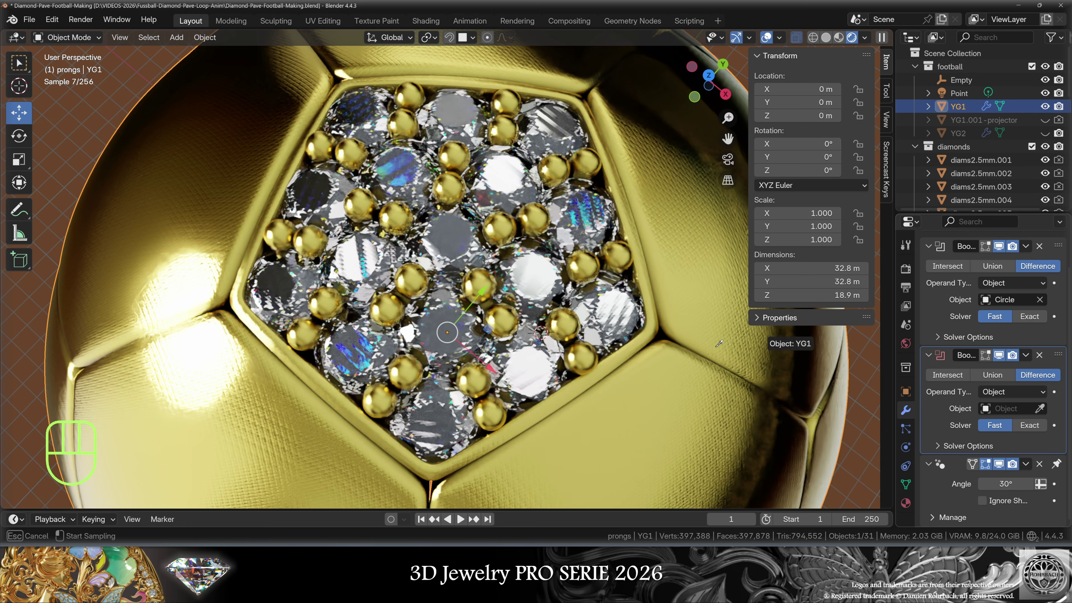
{"action": "left_click", "coordinate": [608, 312]}
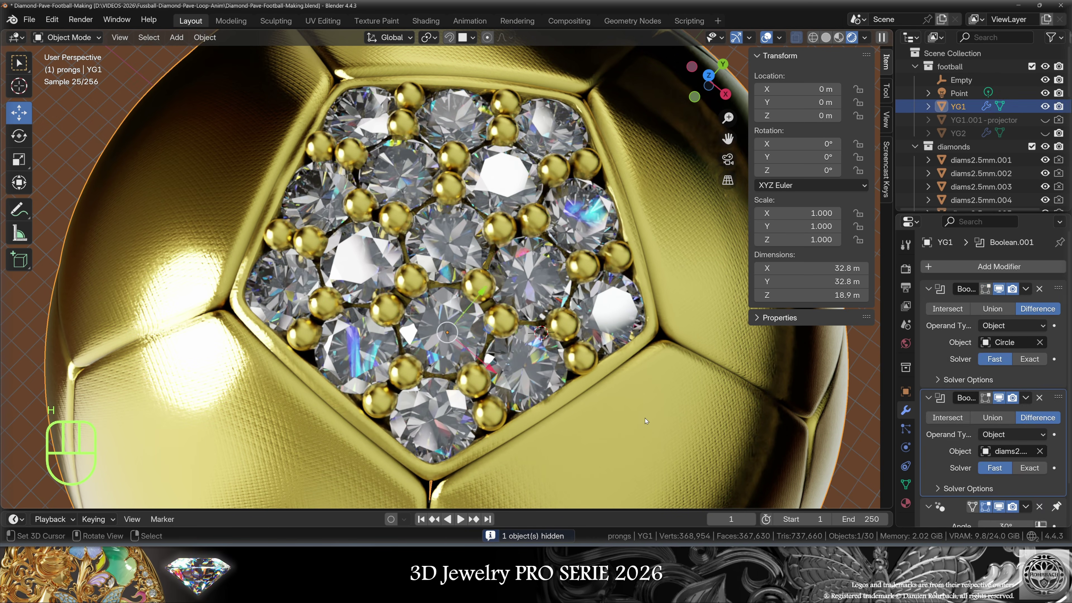
- Link the BLACK-DIAMOND material from the black diamond to all the other diamonds on the pentagonal panel and save the file
{"action": "key", "text": "KP_Divide"}
{"action": "scroll", "coordinate": [511, 253], "scroll_direction": "down", "scroll_amount": 3}
{"action": "middle_click_drag", "start_coordinate": [567, 313], "coordinate": [563, 376], "text": "shift"}
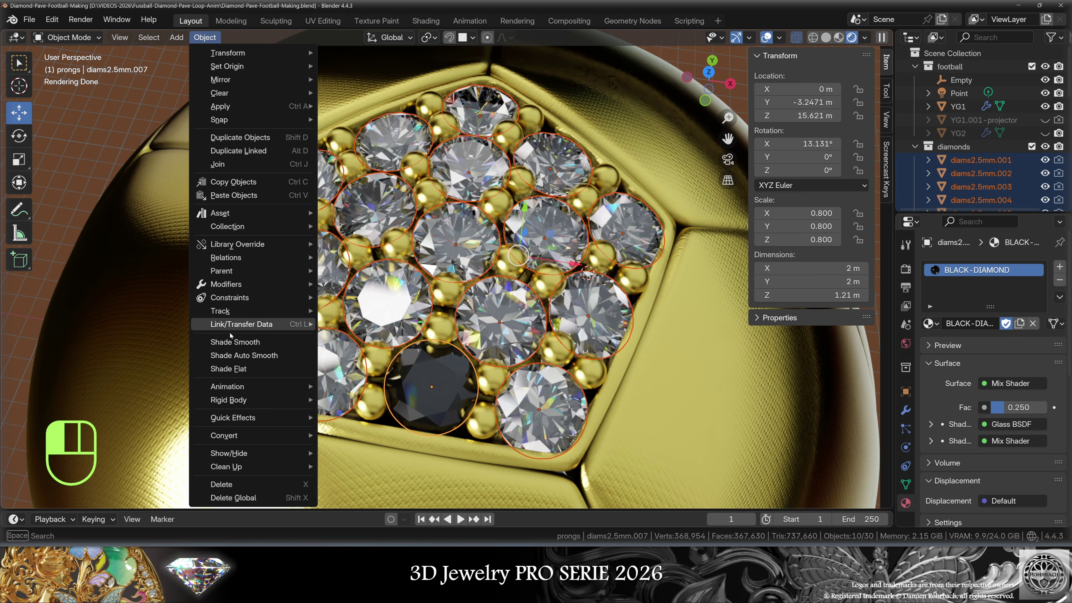
{"action": "mouse_move", "coordinate": [295, 324]}
{"action": "left_click", "coordinate": [364, 156]}
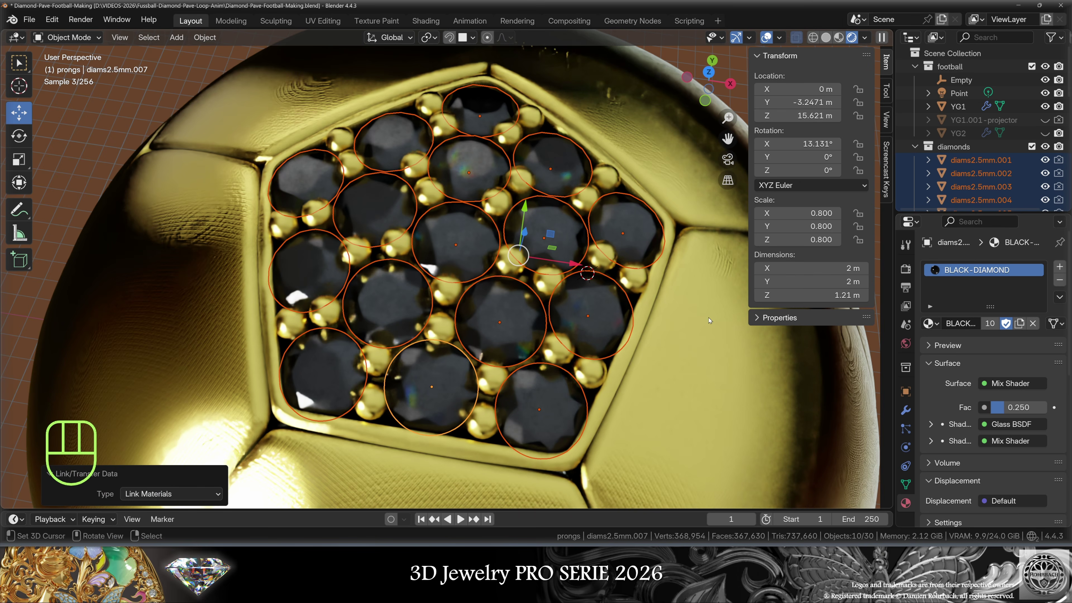
{"action": "key", "text": "ctrl+s"}
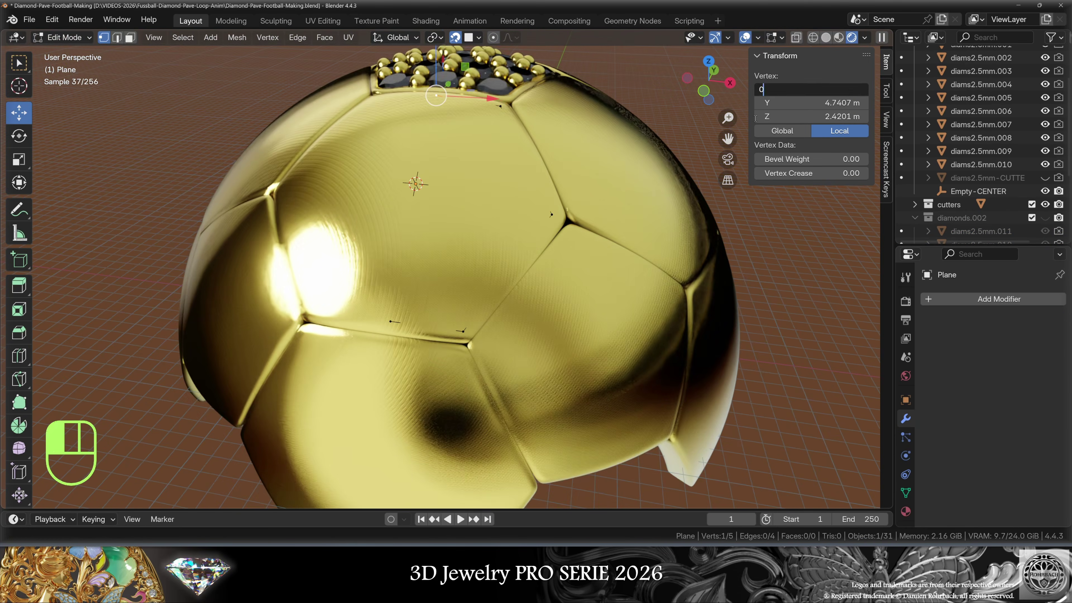
- Set the X coordinate of the plane's selected vertex to 0 m
{"action": "key", "text": "KP_Enter"}
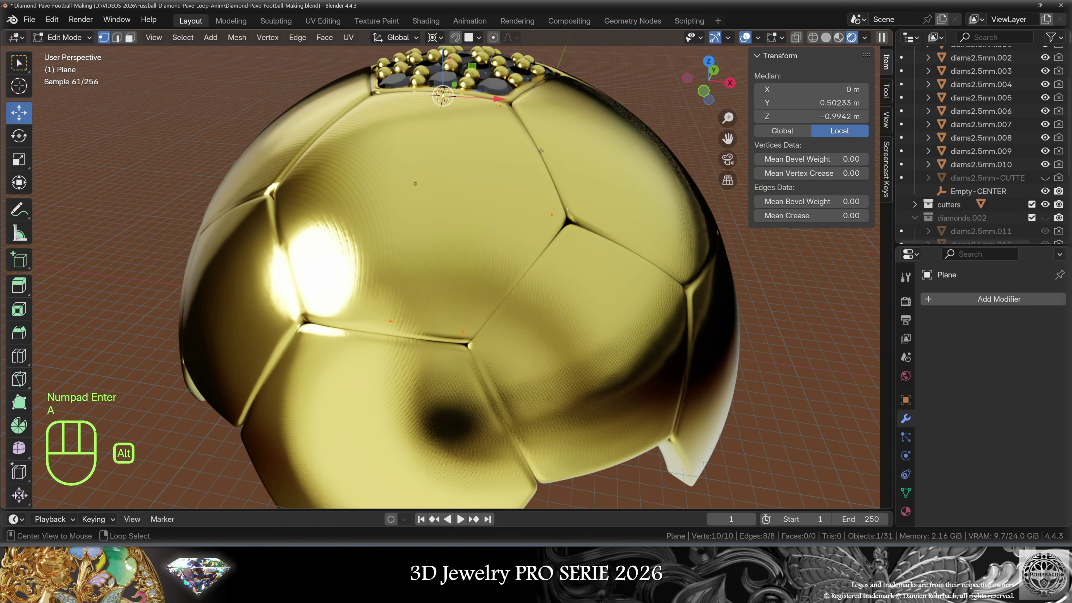
{"action": "key", "text": "KP_Divide"}
{"action": "key", "text": "KP_Divide"}
{"action": "key", "text": "KP_Divide"}
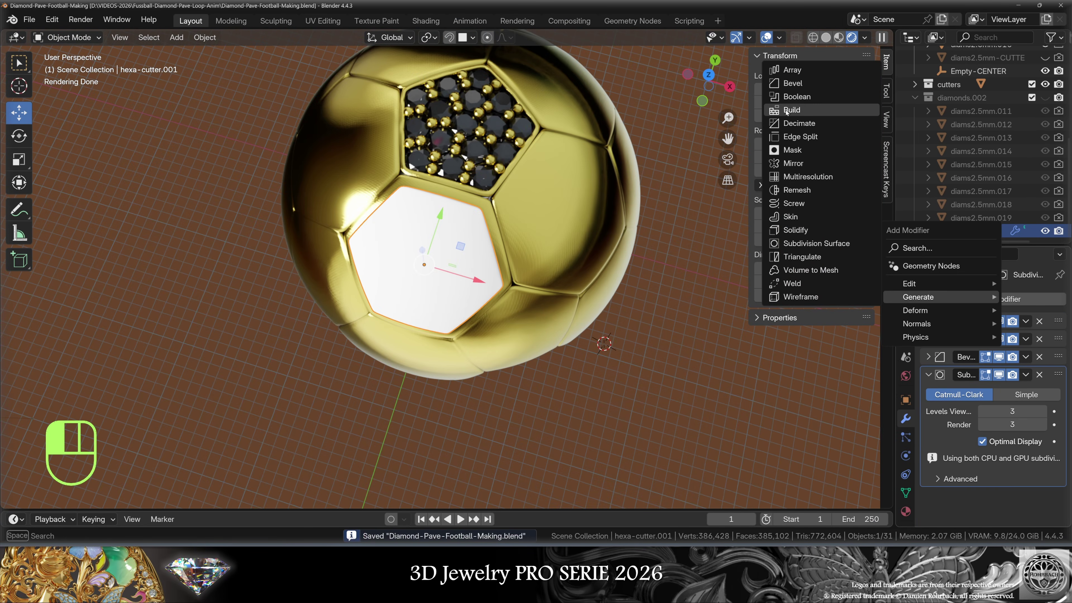
- Add an Array modifier with a count of 5 to hexa-cutter.001, enabling Object Offset instead of Relative Offset
{"action": "left_click", "coordinate": [793, 69]}
{"action": "scroll", "coordinate": [970, 423], "scroll_direction": "down", "scroll_amount": 5}
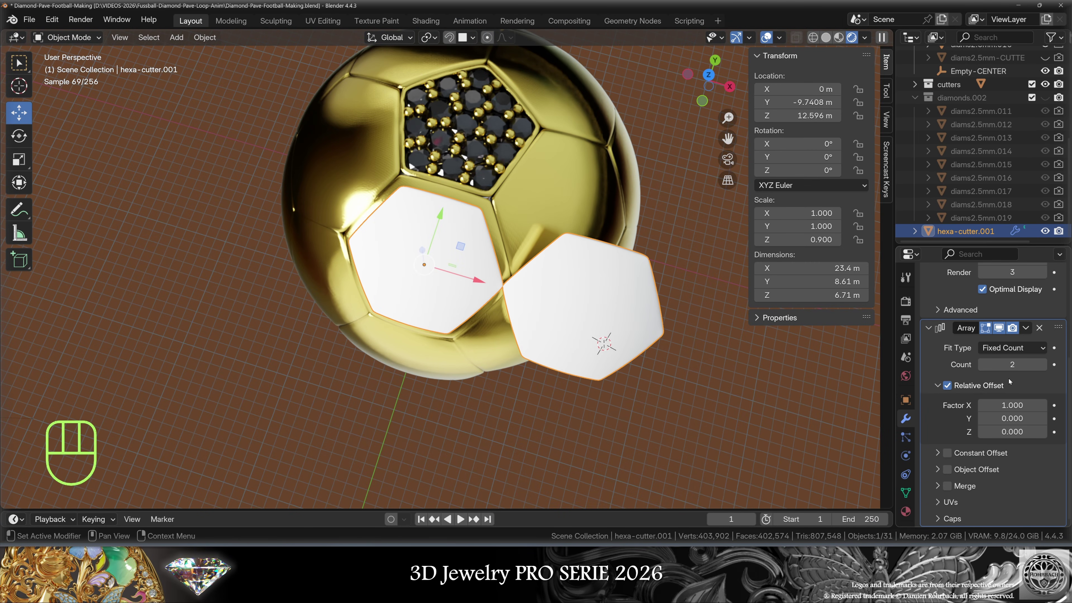
{"action": "key", "text": "Return"}
{"action": "left_click", "coordinate": [947, 385]}
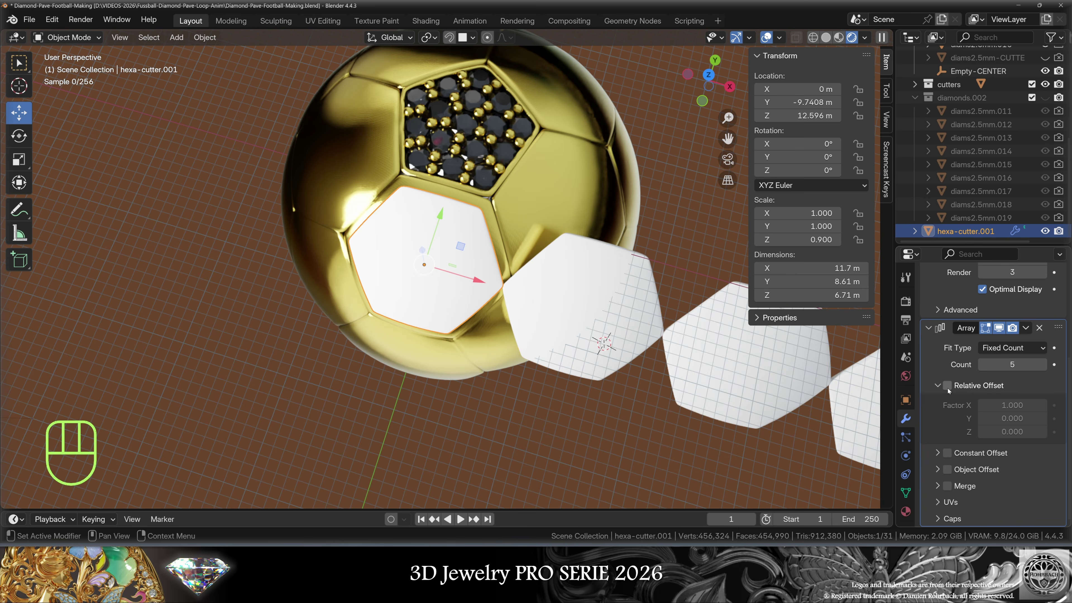
{"action": "left_click", "coordinate": [948, 470]}
- Add a Plain Axes empty rotated about Z for five even copies and use it as the hexagonal cutter array's offset object
{"action": "left_click", "coordinate": [176, 37]}
{"action": "mouse_move", "coordinate": [208, 183]}
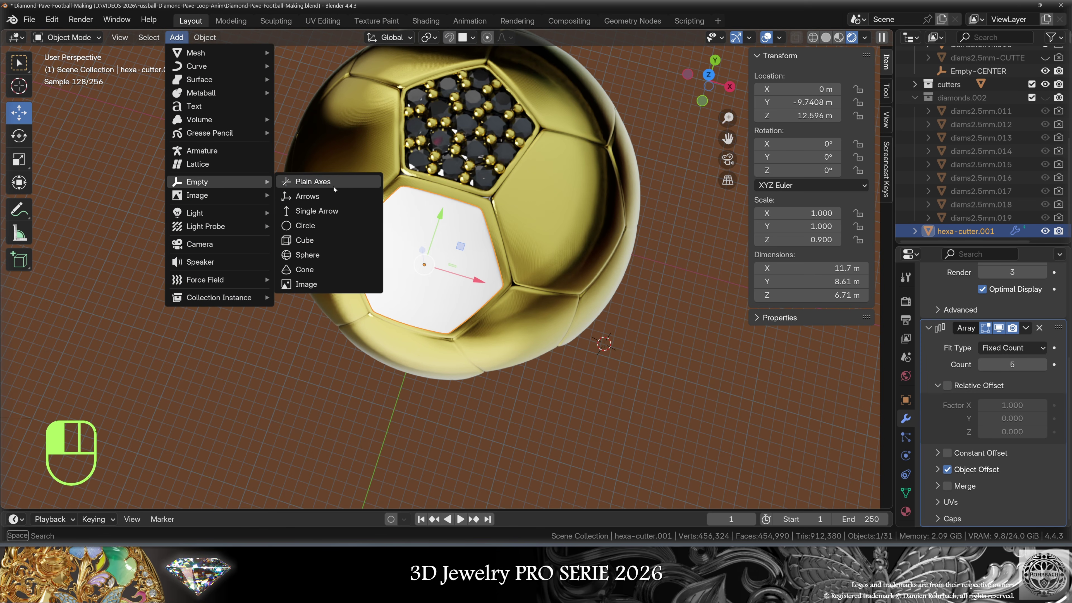
{"action": "left_click", "coordinate": [334, 186]}
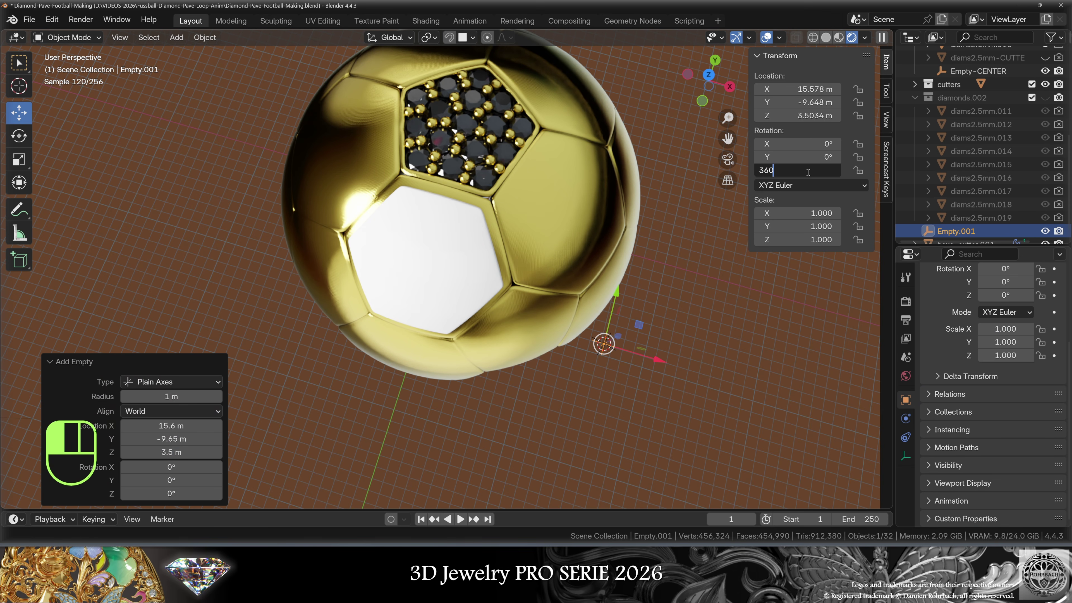
{"action": "key", "text": "Return"}
{"action": "left_click", "coordinate": [967, 242]}
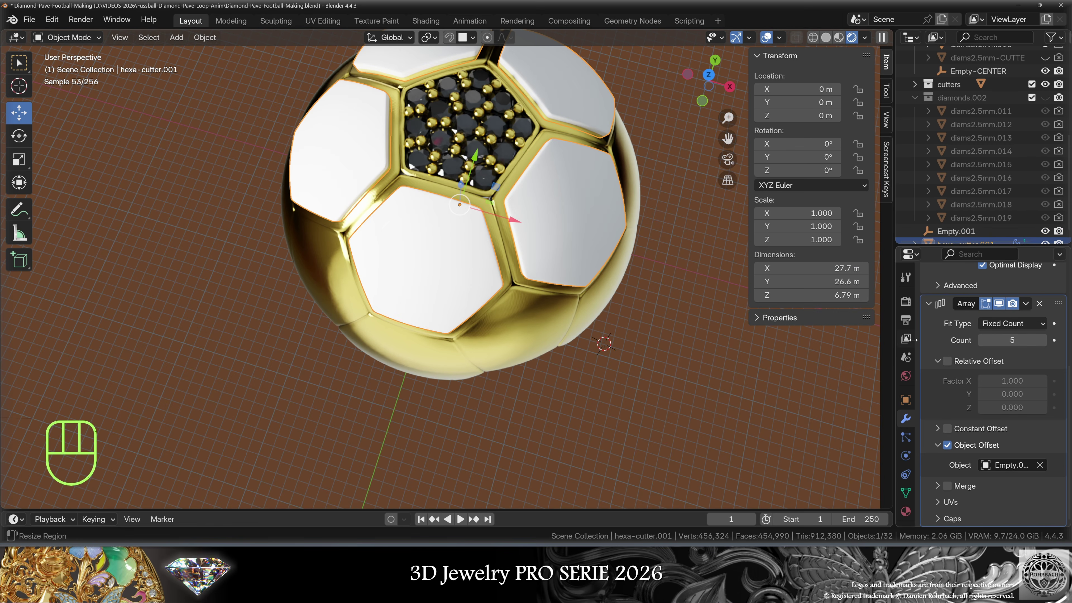
- Cut hexagonal recesses into the gold ball YG1 with a Fast Boolean Difference using hexa-cutter.001, and hide the cutter
{"action": "right_click", "coordinate": [561, 324]}
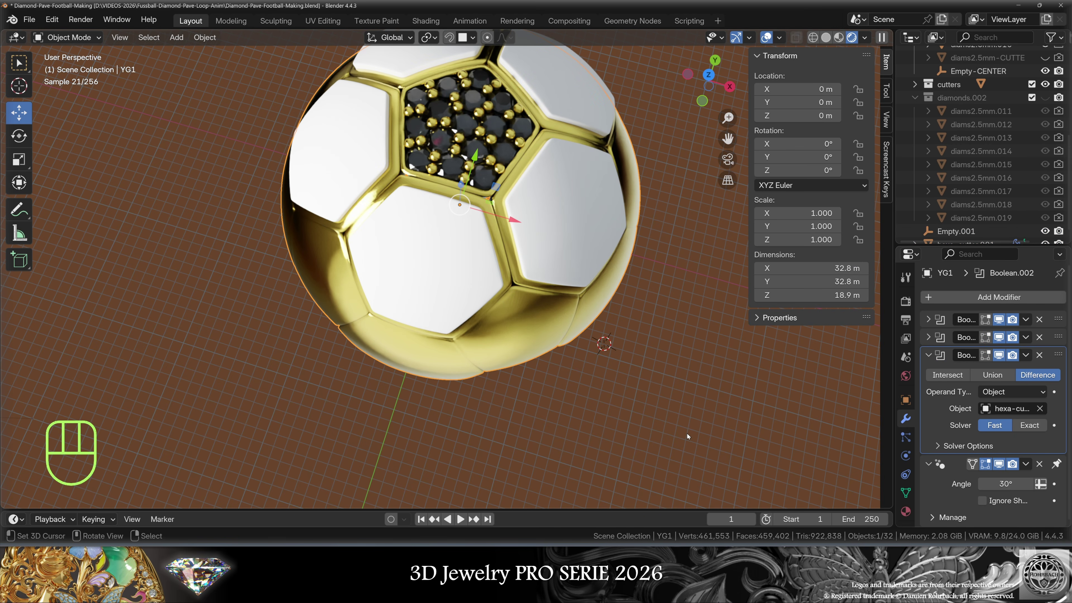
{"action": "right_click", "coordinate": [601, 253]}
{"action": "key", "text": "h"}
{"action": "middle_click_drag", "start_coordinate": [717, 342], "coordinate": [701, 303]}
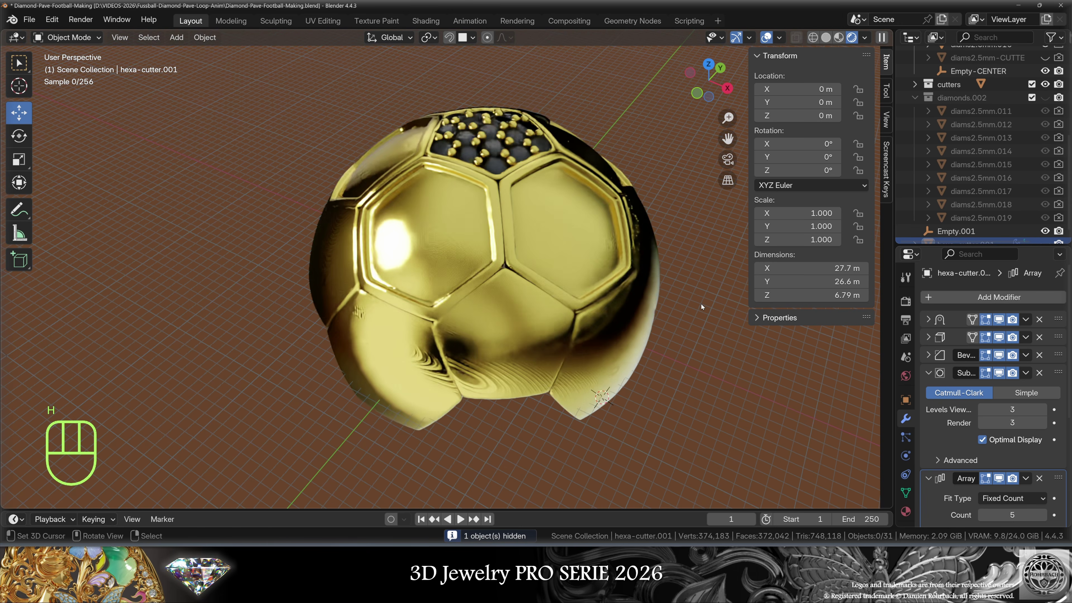
- Save the football file
{"action": "scroll", "coordinate": [701, 303], "scroll_direction": "up", "scroll_amount": 2}
{"action": "middle_click_drag", "start_coordinate": [698, 259], "coordinate": [681, 346], "text": "shift"}
{"action": "key", "text": "ctrl+s"}
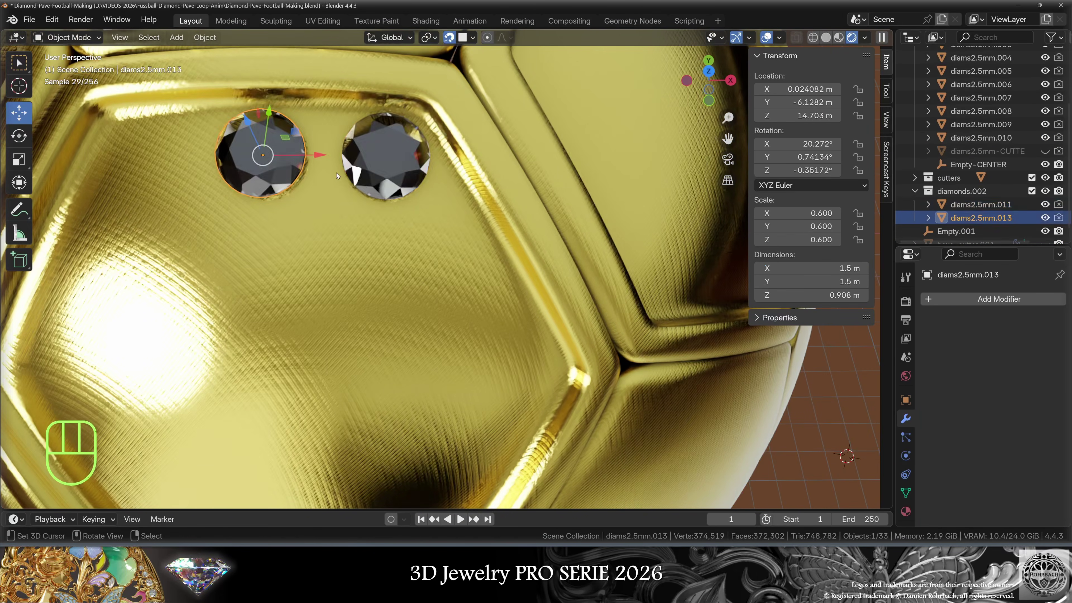
- Fill the front hexagonal panel with copies of the 1.5 m diamond, mirroring the off-centre ones in X about Empty-CENTER
{"action": "left_click", "coordinate": [321, 152]}
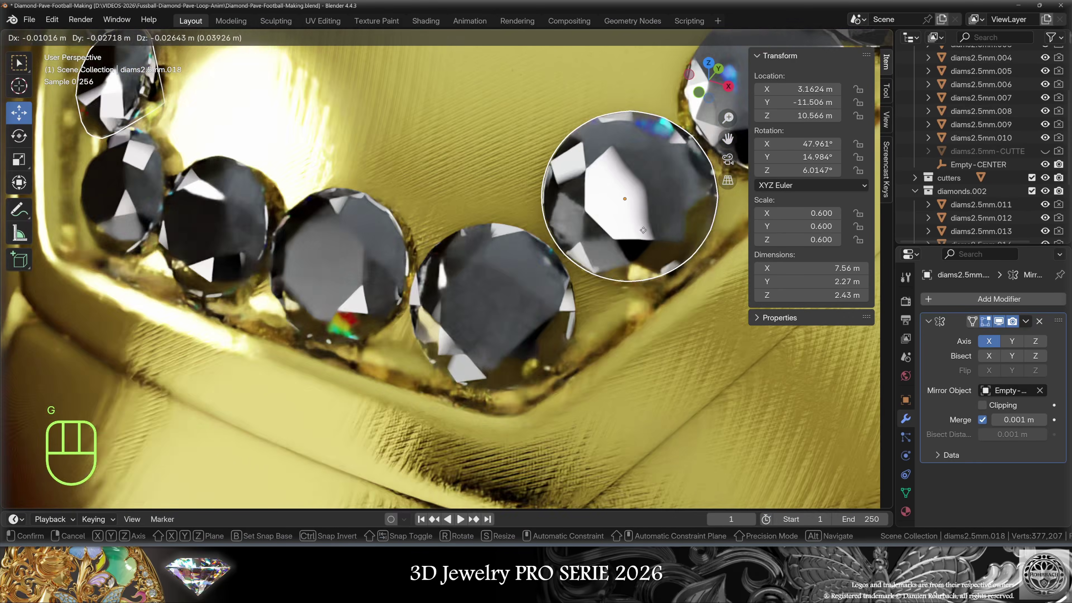
{"action": "key", "text": "g"}
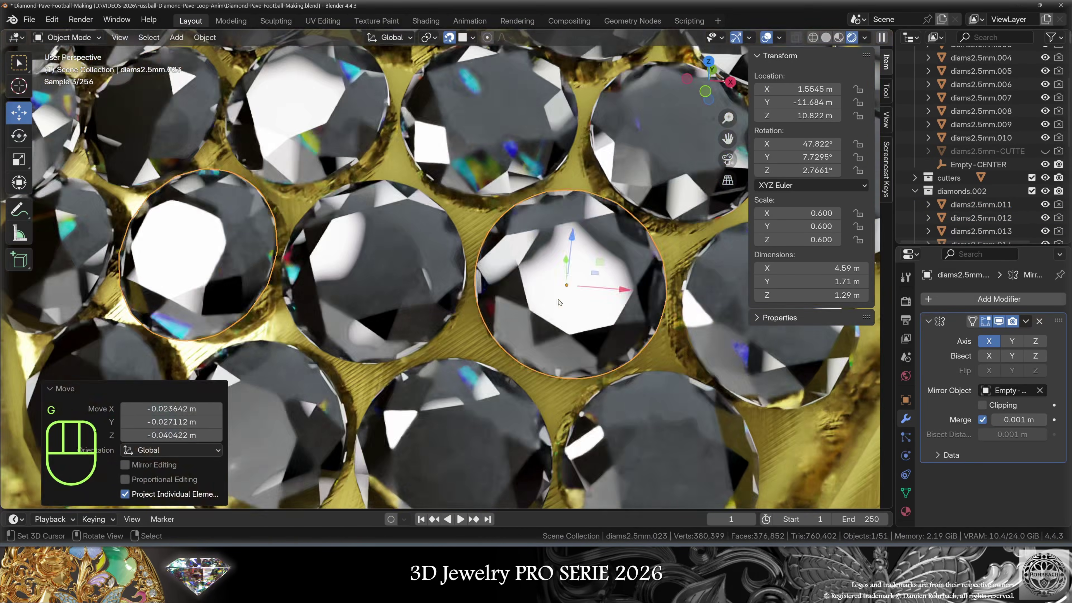
{"action": "key", "text": "shift+d"}
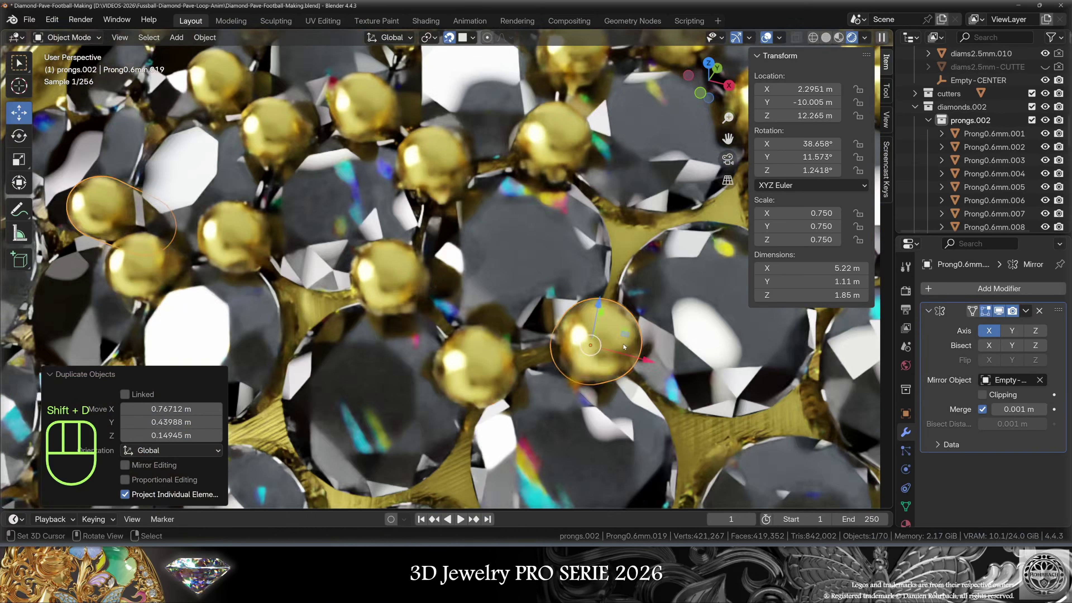
- Duplicate and position gold prongs between the hexagonal panel's diamonds, setting the centre-line prong's X location to 0
{"action": "key", "text": "shift+d"}
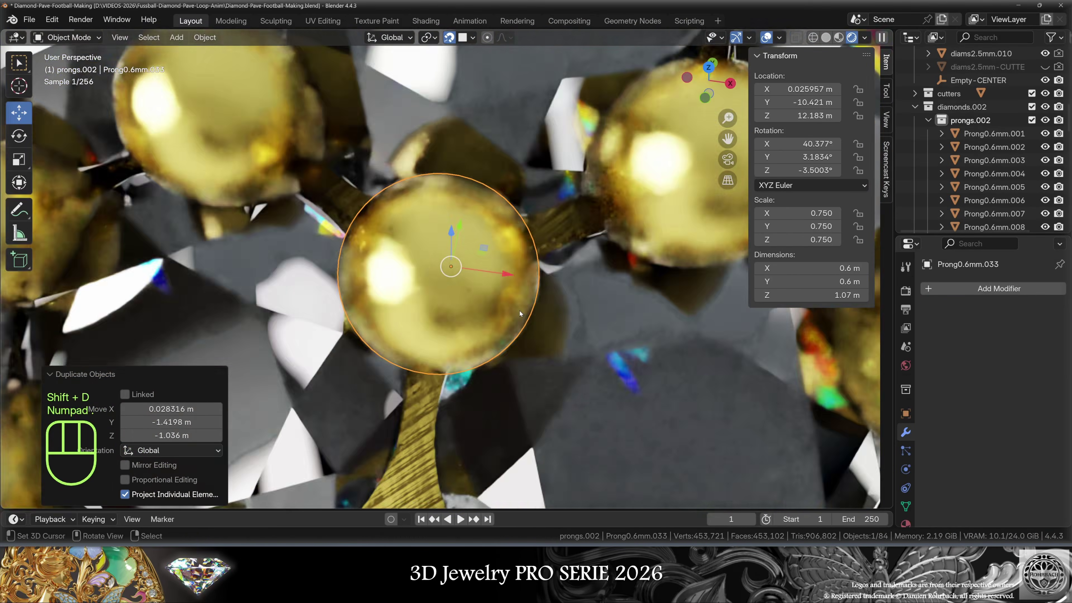
{"action": "key", "text": "shift+d"}
{"action": "double_click", "coordinate": [798, 89]}
{"action": "type", "text": "0"}
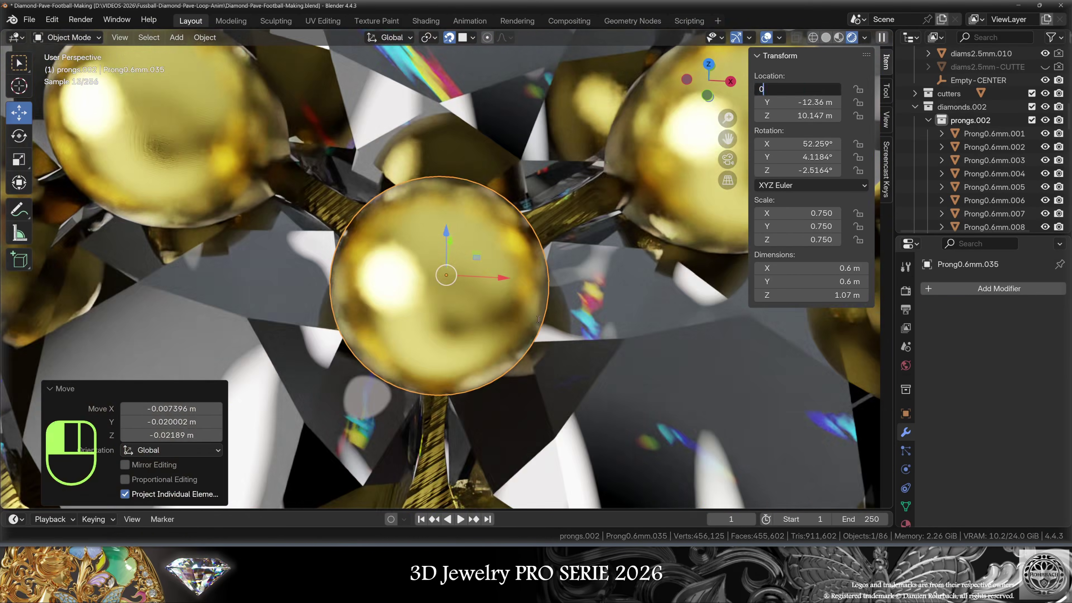
{"action": "key", "text": "shift+d"}
{"action": "key", "text": "g"}
{"action": "key", "text": "g"}
{"action": "key", "text": "KP_Decimal"}
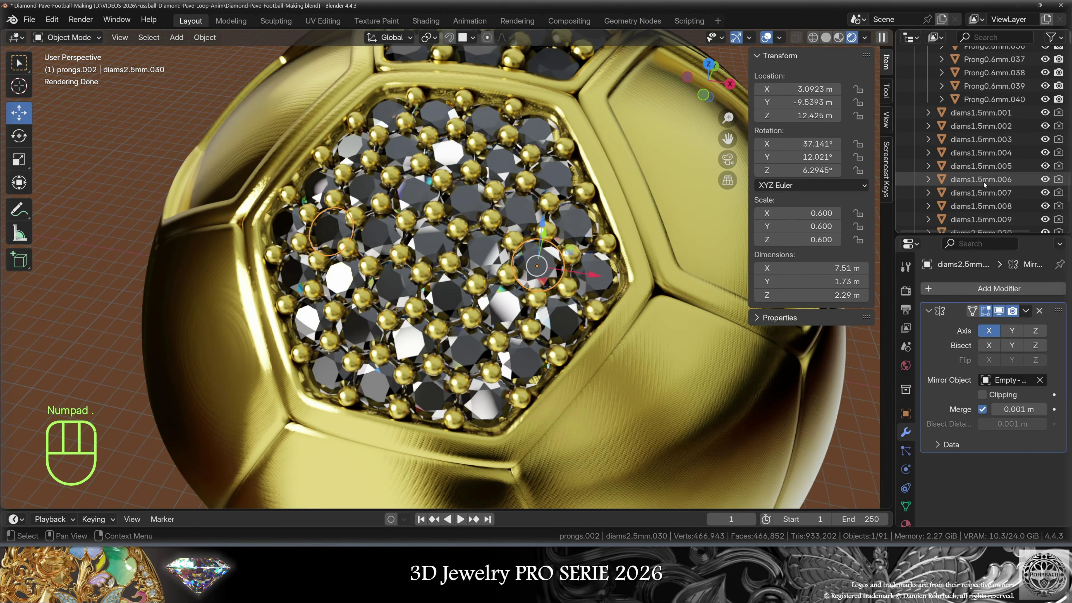
- Duplicate all the hexagonal panel's diamonds in place, convert the copies to mesh, join them and apply all transforms
{"action": "left_click", "coordinate": [981, 112], "text": "shift"}
{"action": "key", "text": "shift+d"}
{"action": "key", "text": "KP_Enter"}
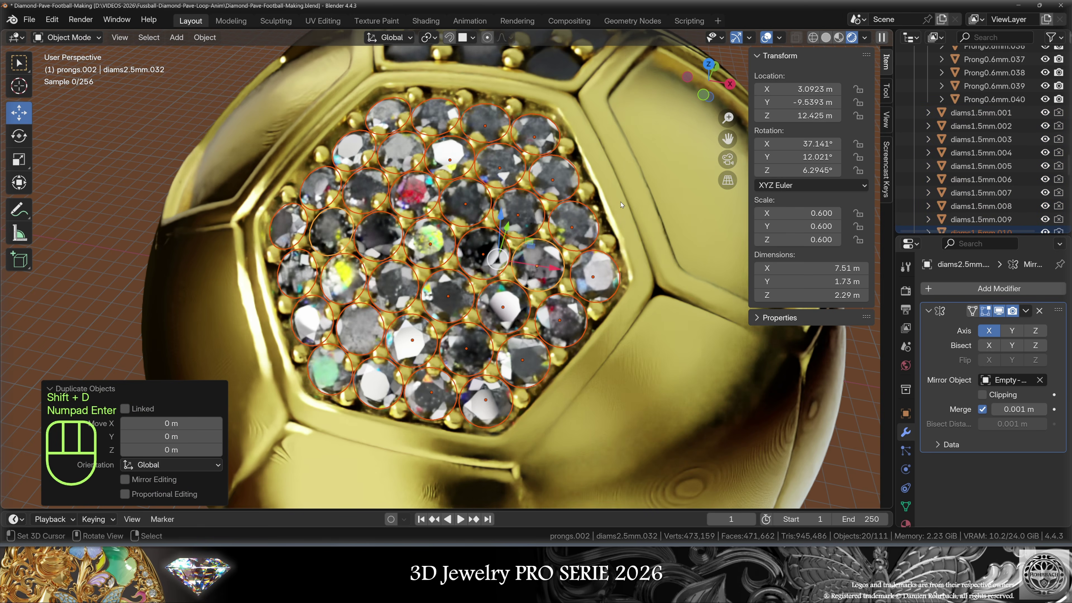
{"action": "key", "text": "alt+c"}
{"action": "left_click", "coordinate": [621, 205]}
{"action": "key", "text": "ctrl+j"}
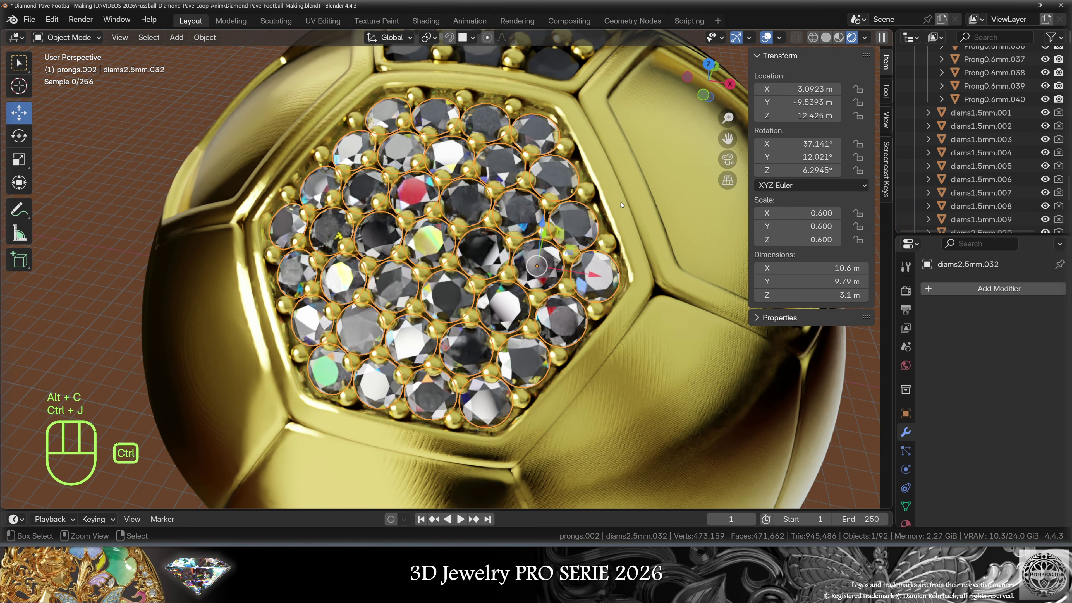
{"action": "key", "text": "ctrl+a"}
{"action": "left_click", "coordinate": [599, 237]}
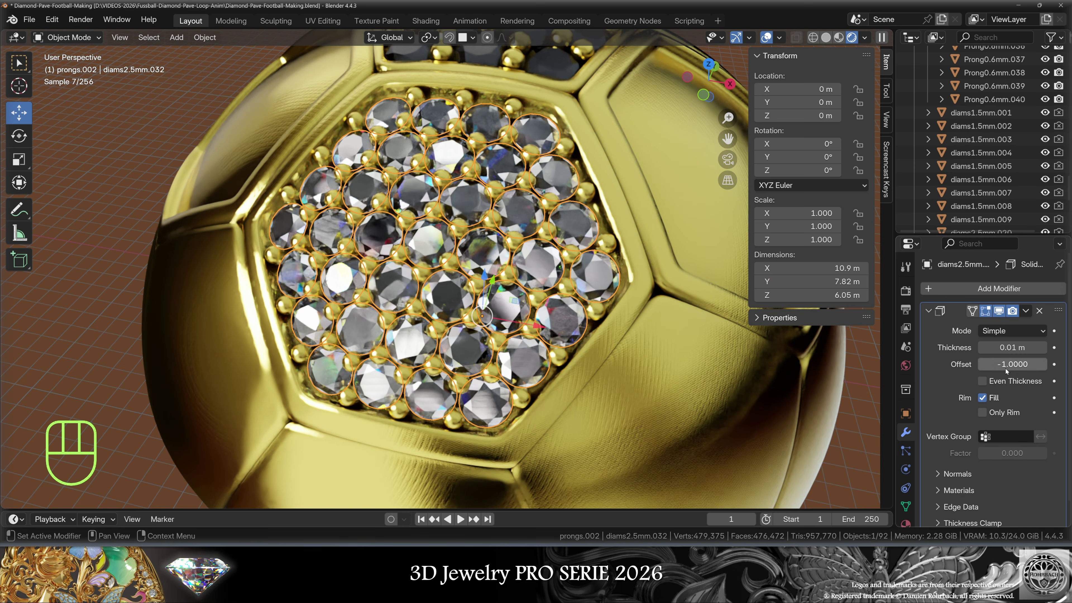
- Set the joined diamond copy's Solidify modifier to a thickness of 0.02 m and an offset of 1
{"action": "left_click", "coordinate": [1009, 365]}
{"action": "type", "text": "1"}
{"action": "key", "text": "Return"}
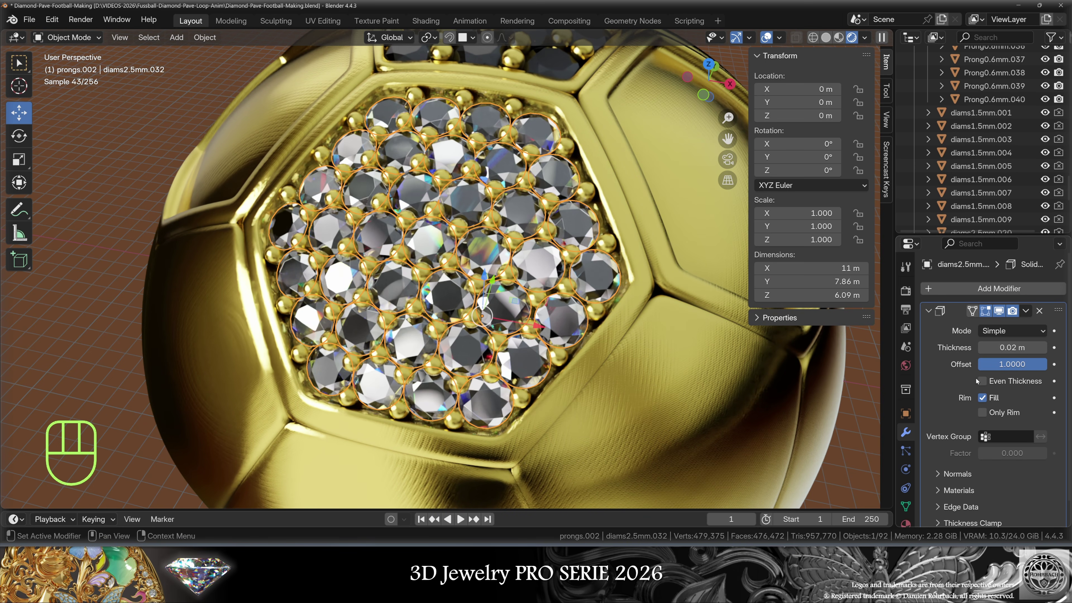
- Add a voxel Remesh modifier with a 0.07 m voxel size to the joined diamond copy
{"action": "left_click", "coordinate": [965, 291]}
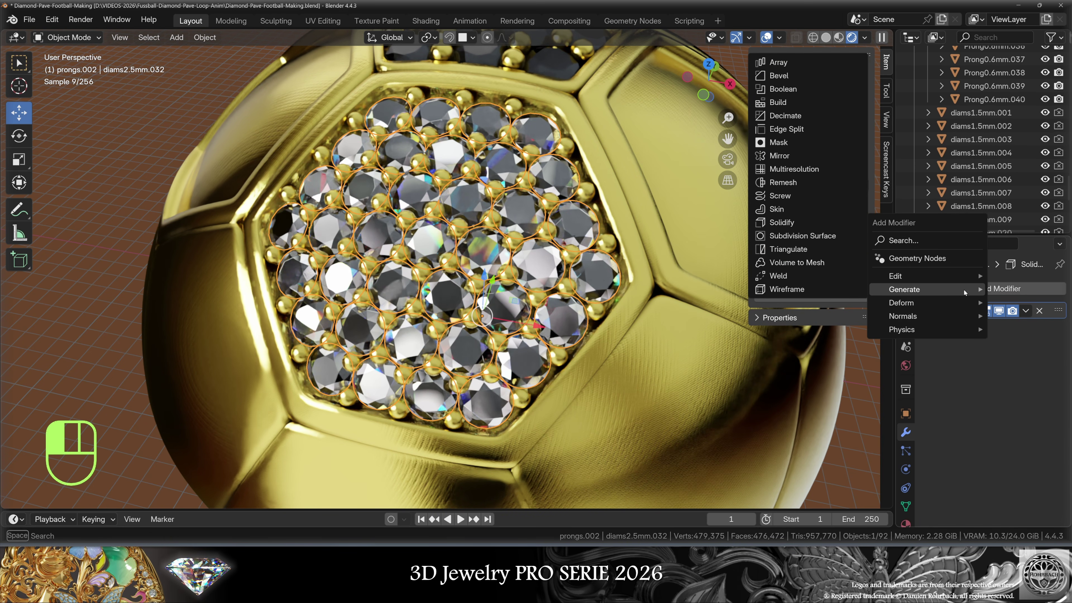
{"action": "left_click", "coordinate": [802, 182]}
{"action": "left_click", "coordinate": [1017, 366]}
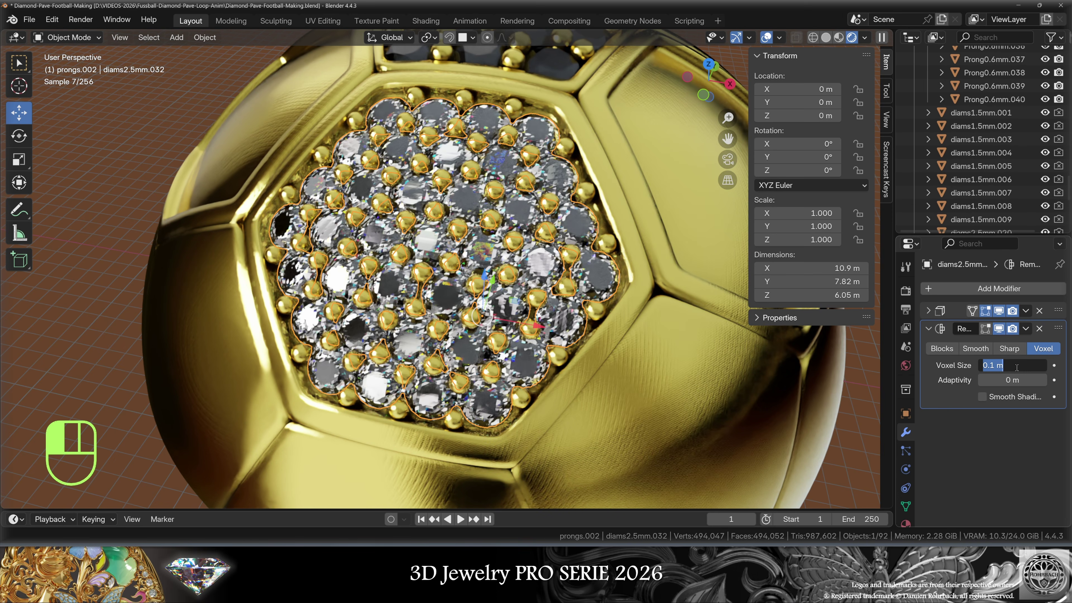
{"action": "key", "text": "Return"}
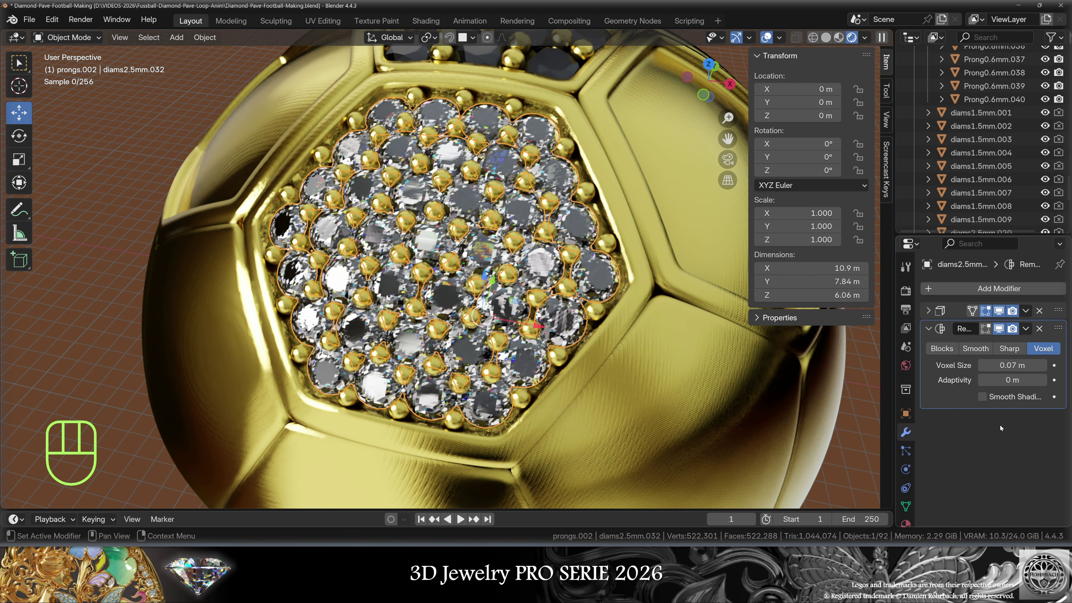
- Add an Array modifier with a count of 5 to the remeshed diamond copy
{"action": "left_click", "coordinate": [971, 289]}
{"action": "left_click", "coordinate": [822, 287]}
{"action": "scroll", "coordinate": [1013, 469], "scroll_direction": "down", "scroll_amount": 3}
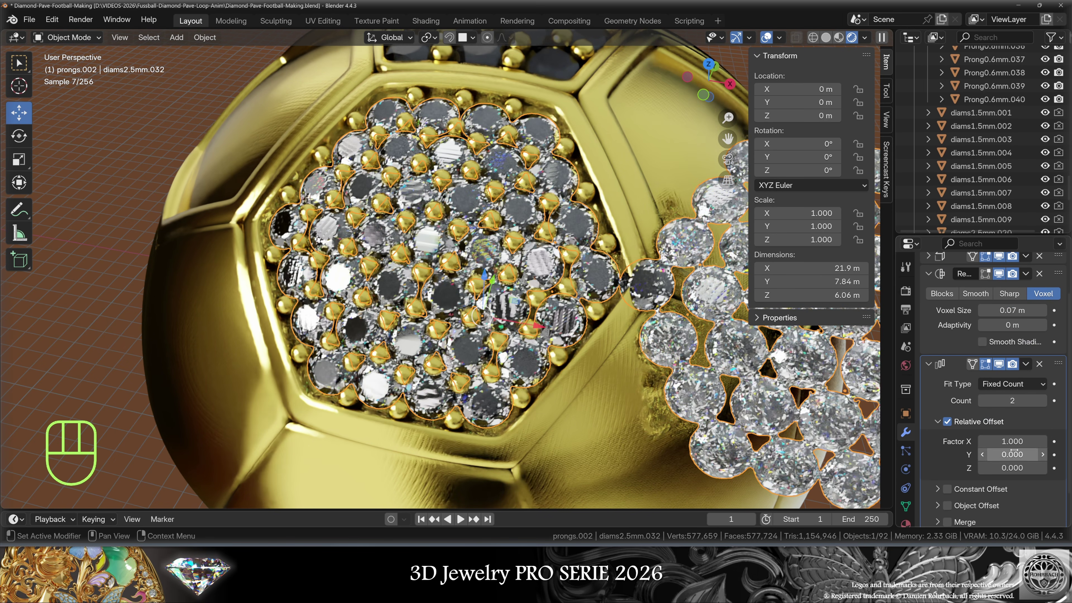
{"action": "key", "text": "Return"}
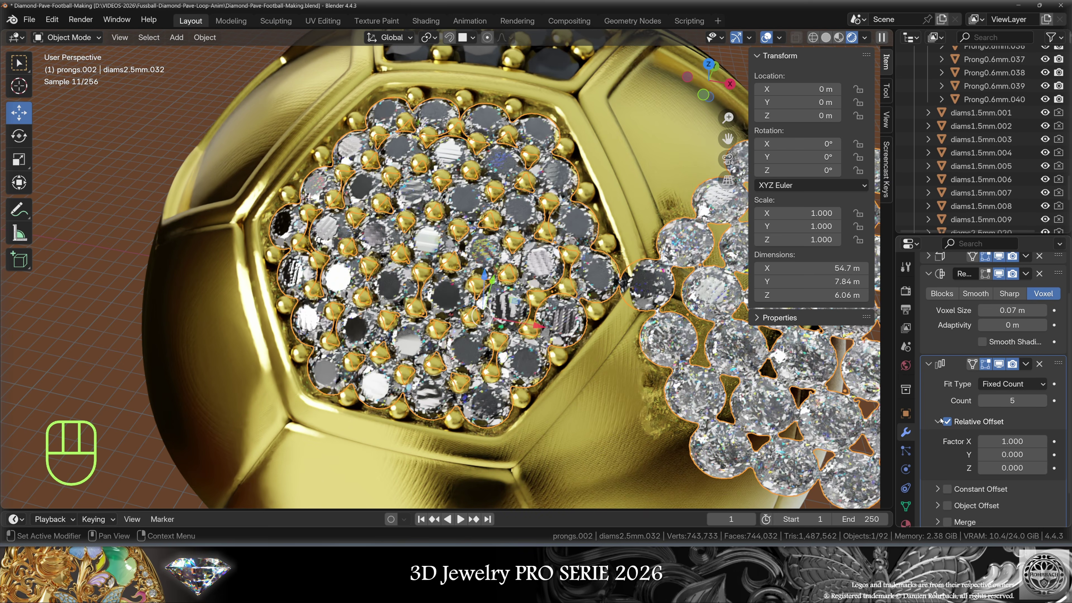
- Replace the array's Relative Offset with an Object Offset using Empty.001, and rename the object diams1.5mm-CUTTERS
{"action": "left_click", "coordinate": [947, 421]}
{"action": "left_click", "coordinate": [948, 505]}
{"action": "left_click", "coordinate": [991, 524]}
{"action": "scroll", "coordinate": [950, 443], "scroll_direction": "up", "scroll_amount": 3}
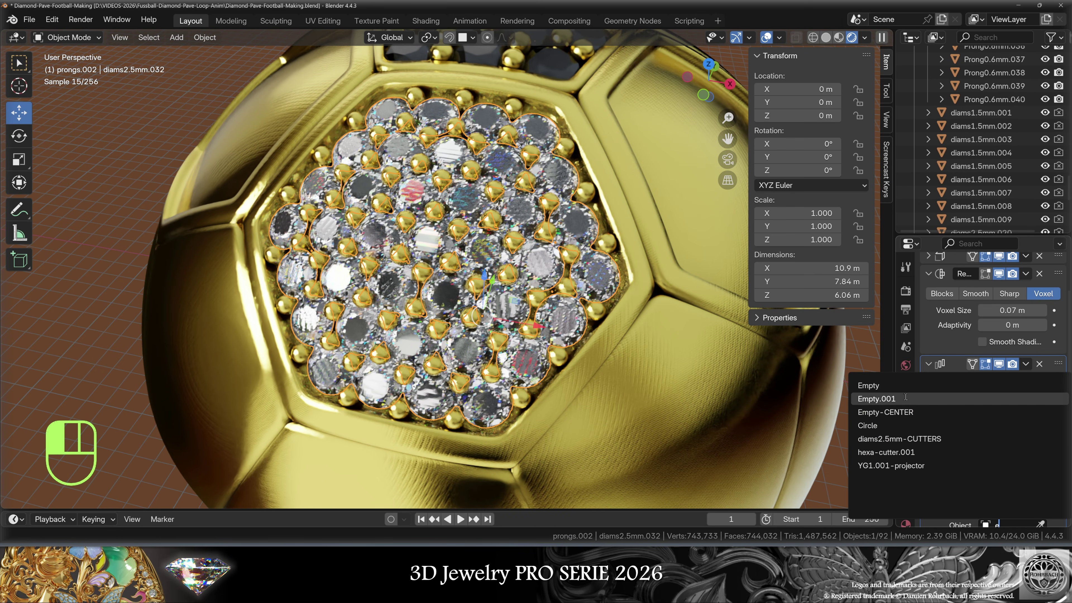
{"action": "left_click", "coordinate": [887, 399]}
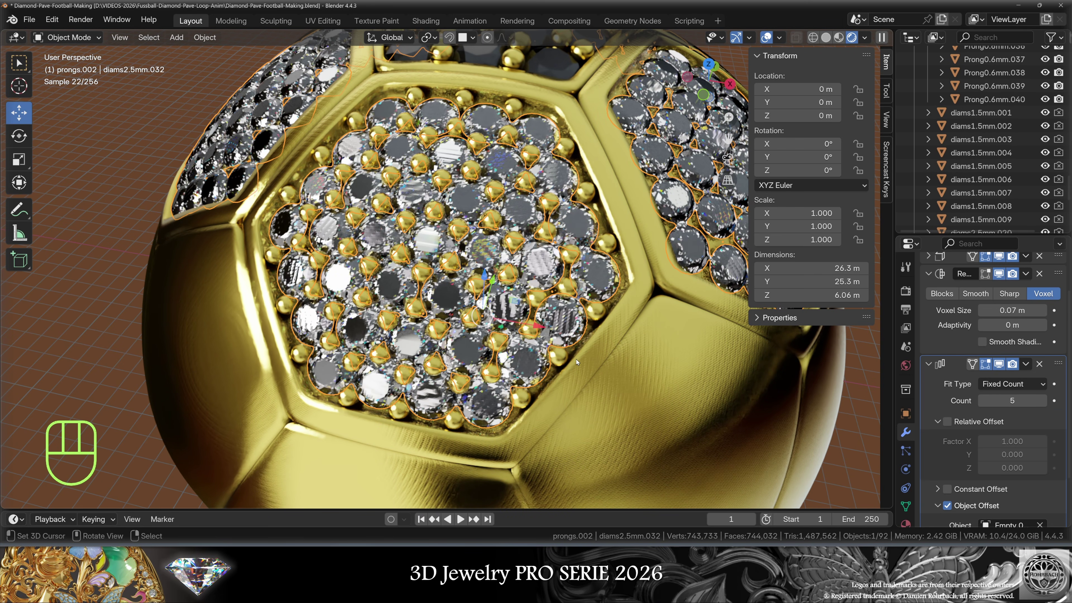
{"action": "left_click", "coordinate": [577, 362]}
{"action": "middle_click_drag", "start_coordinate": [578, 362], "coordinate": [628, 378]}
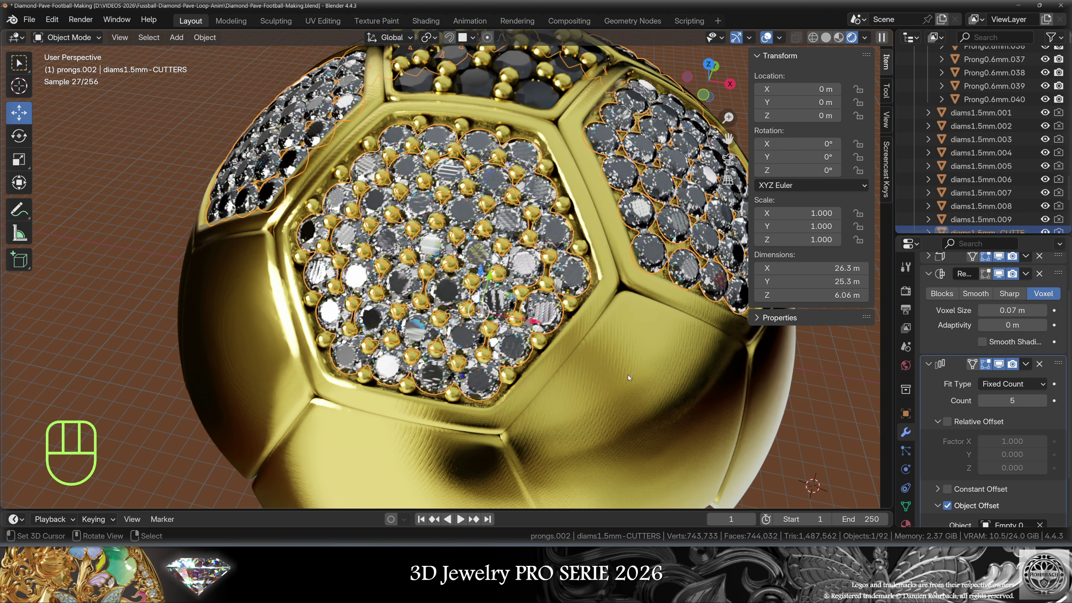
- Cut diamond seats into the gold ball YG1 with a Fast Boolean Difference using diams1.5mm-CUTTERS, and inspect the ball in isolation
{"action": "left_click", "coordinate": [630, 390]}
{"action": "left_click", "coordinate": [954, 289]}
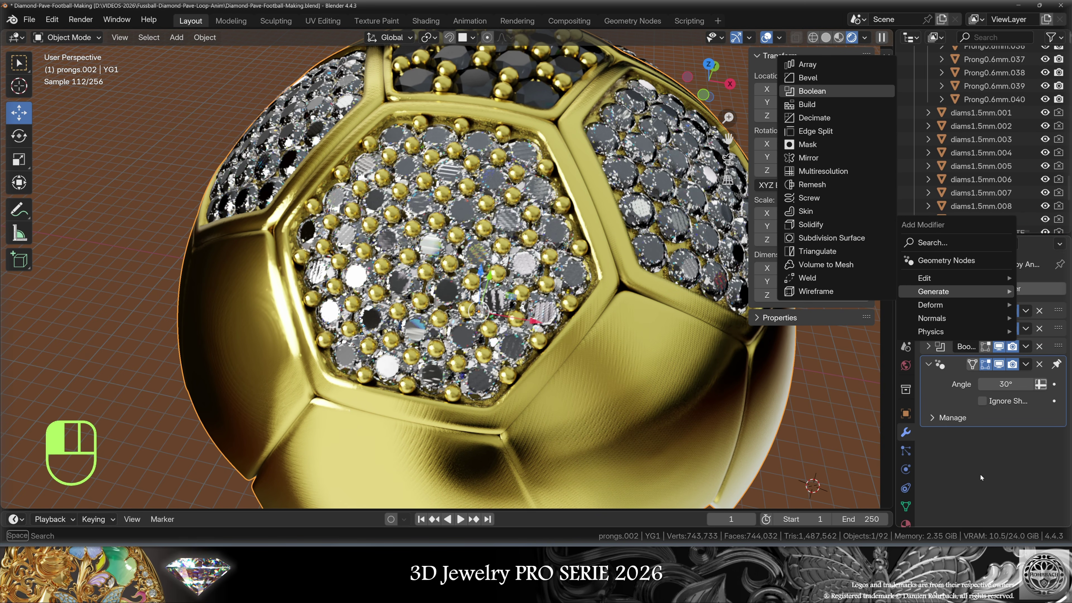
{"action": "left_click", "coordinate": [1007, 425]}
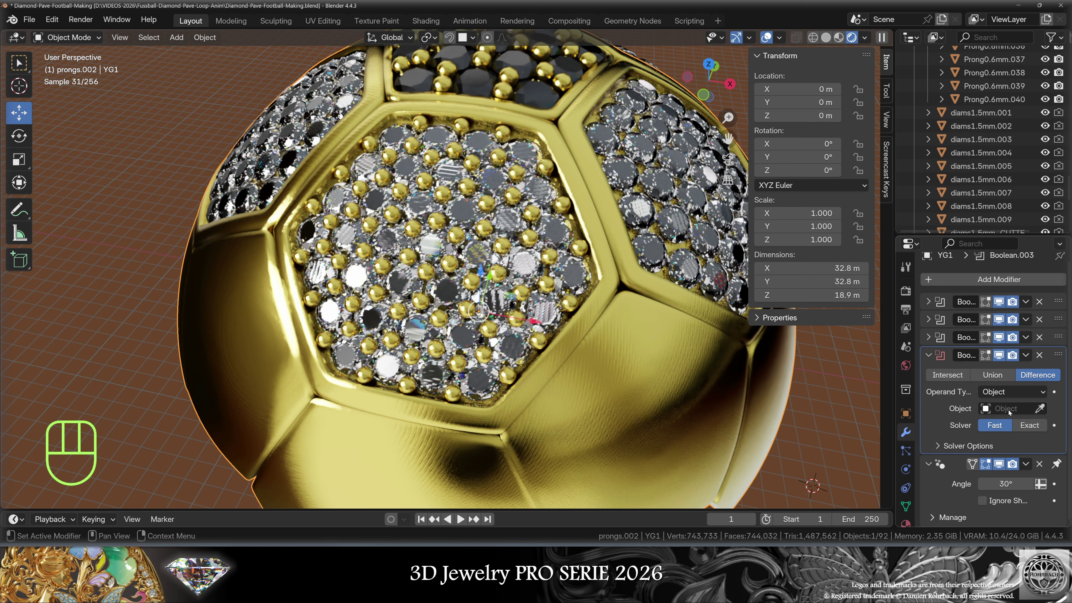
{"action": "left_click", "coordinate": [1008, 409]}
{"action": "type", "text": "cutt"}
{"action": "key", "text": "Return"}
{"action": "key", "text": "KP_Divide"}
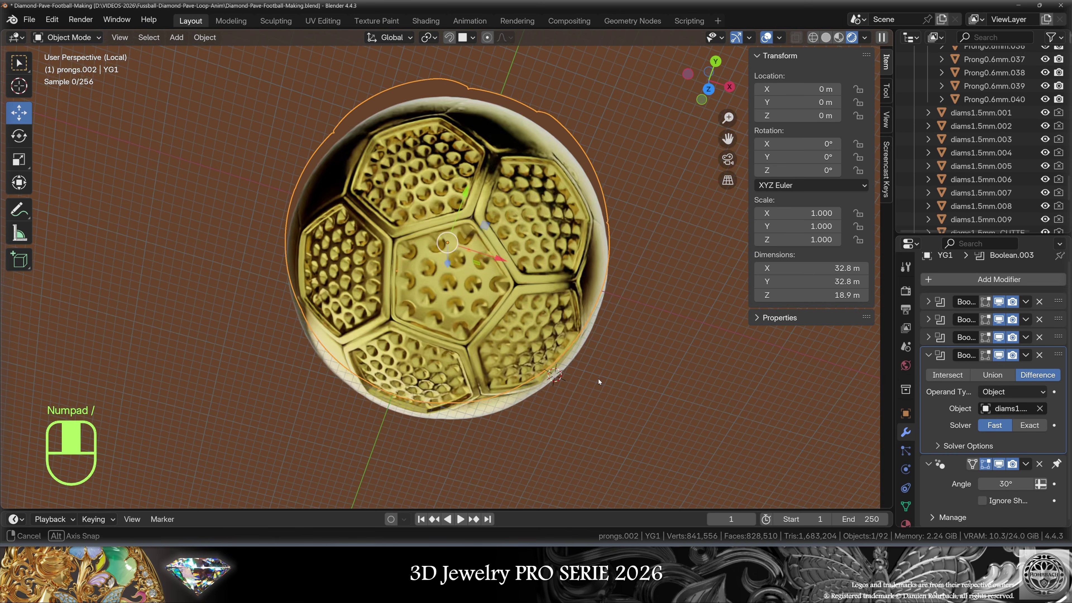
{"action": "middle_click_drag", "start_coordinate": [600, 381], "coordinate": [589, 265]}
{"action": "key", "text": "KP_Divide"}
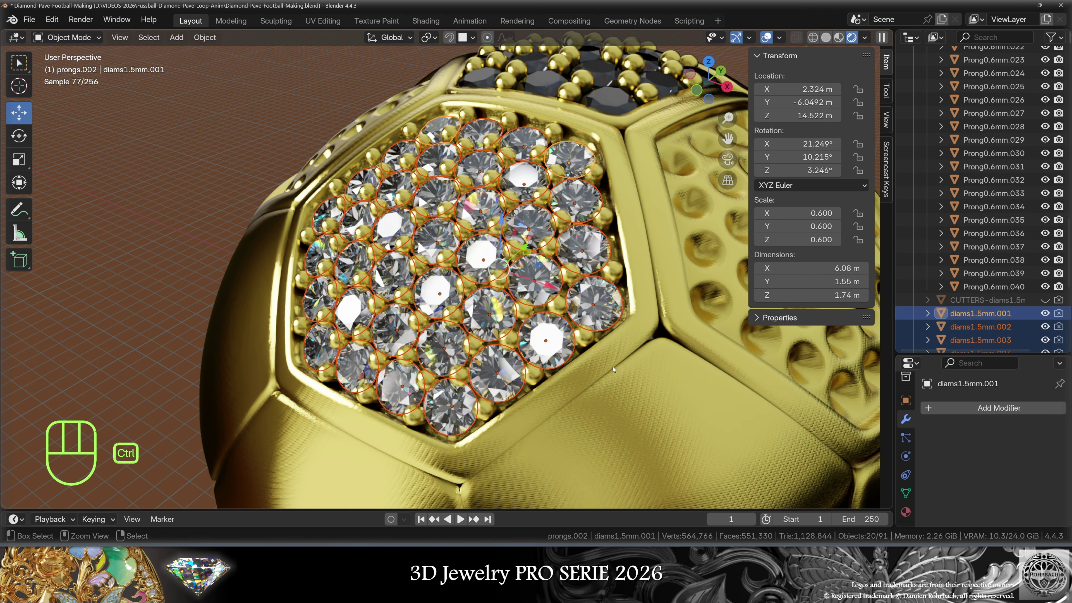
- Join the hexagonal panel's original diamonds into one object and apply all its transforms
{"action": "key", "text": "ctrl+j"}
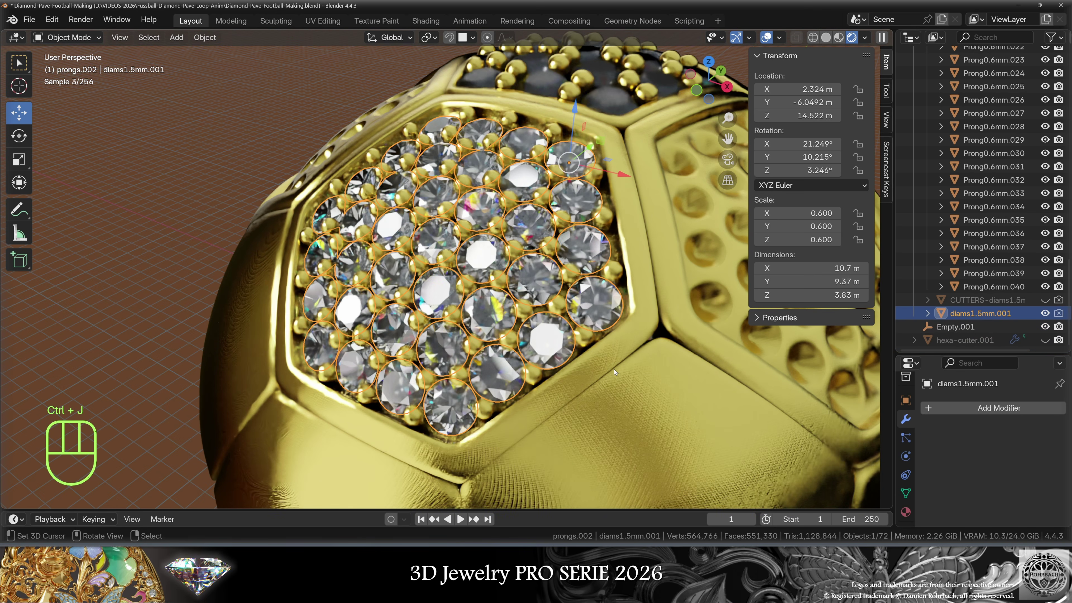
{"action": "key", "text": "ctrl+a"}
{"action": "left_click", "coordinate": [603, 308]}
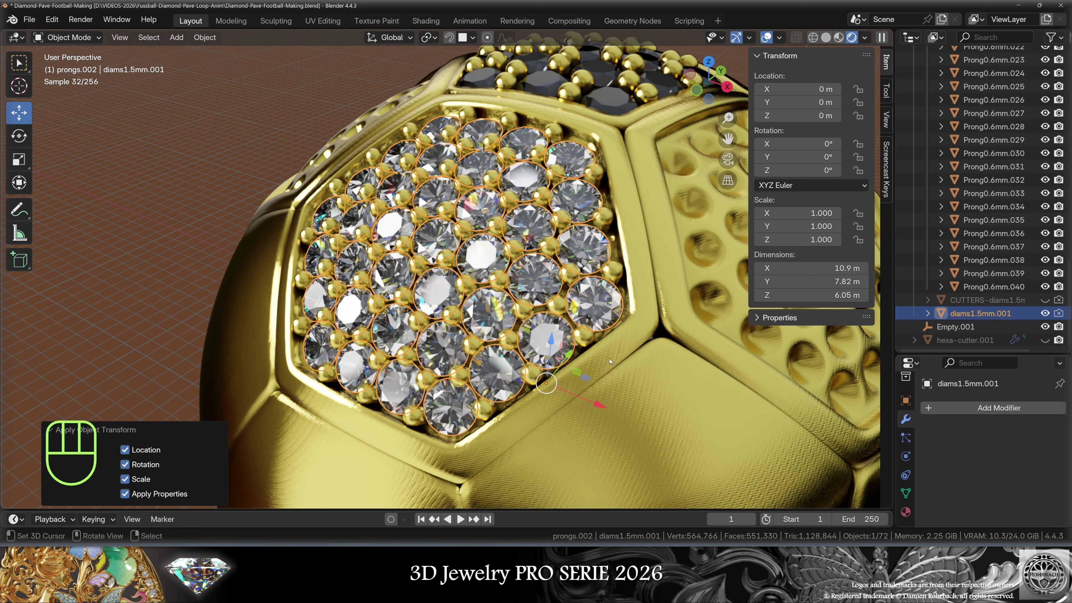
- Add an Array modifier with a count of 5 to the joined diamonds, using Object Offset instead of Relative Offset
{"action": "left_click", "coordinate": [971, 407]}
{"action": "mouse_move", "coordinate": [912, 408]}
{"action": "left_click", "coordinate": [768, 180]}
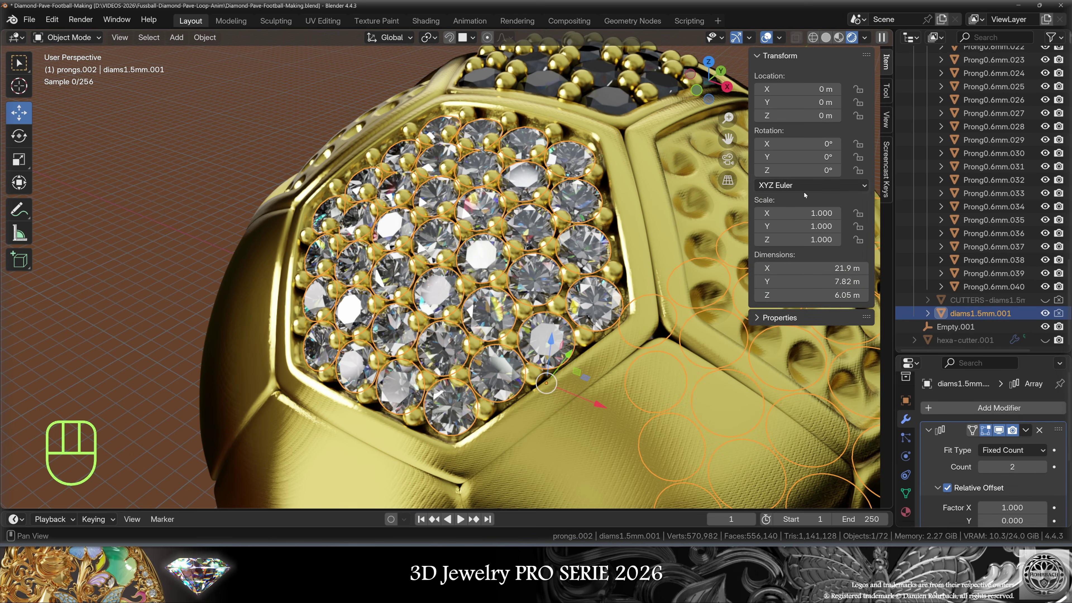
{"action": "left_click", "coordinate": [1012, 384]}
{"action": "type", "text": "5"}
{"action": "key", "text": "Return"}
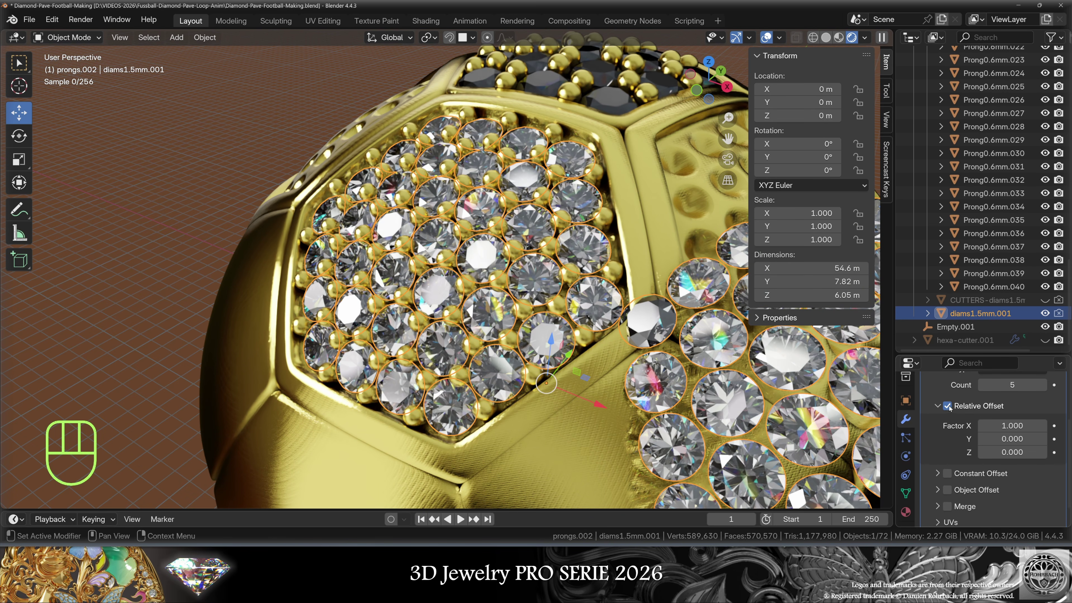
{"action": "left_click", "coordinate": [947, 405]}
{"action": "left_click", "coordinate": [947, 489]}
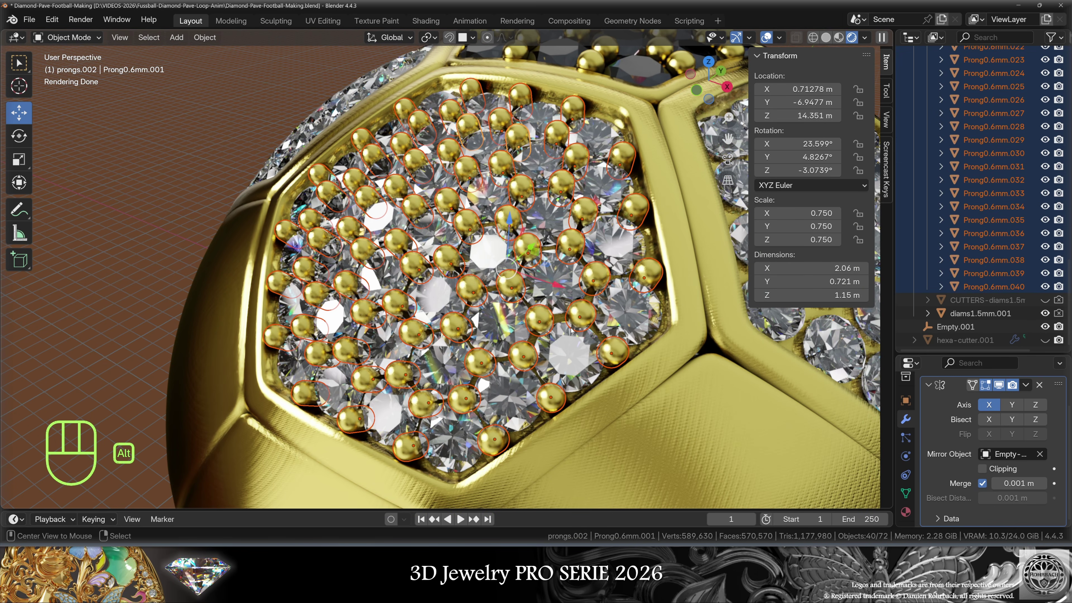
- Convert the hexagonal panel's prongs to mesh, join them, apply transforms and array them five times with the empty as Object Offset
{"action": "key", "text": "alt+c"}
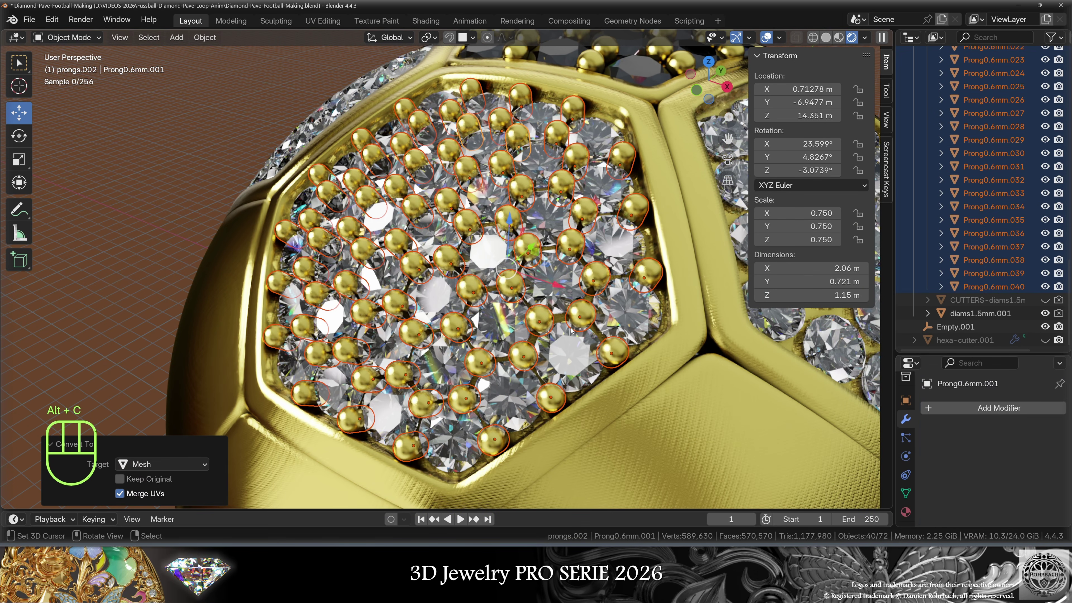
{"action": "key", "text": "ctrl+j"}
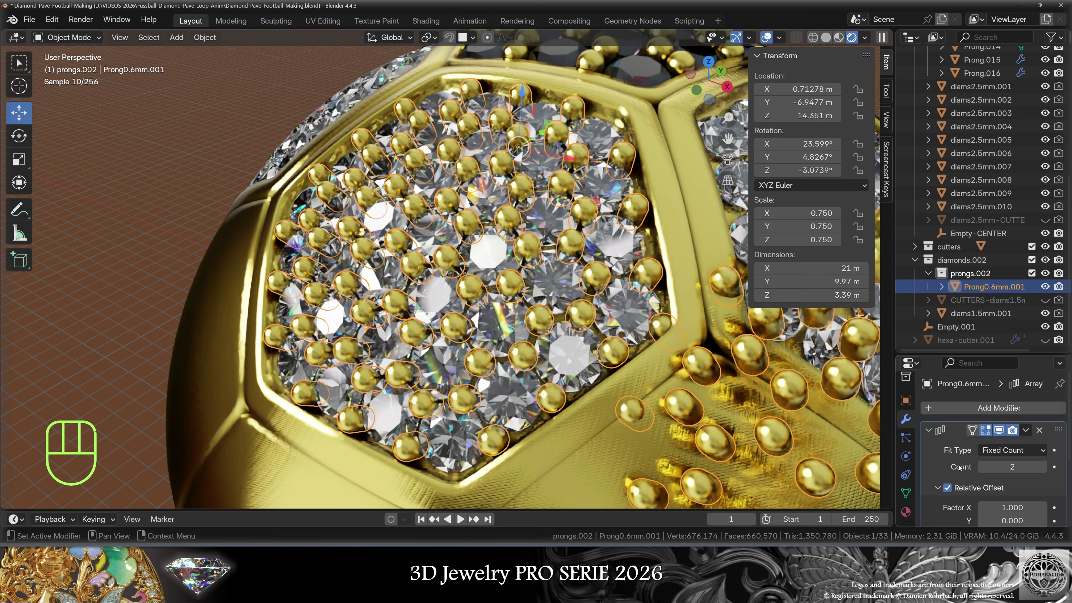
{"action": "scroll", "coordinate": [1007, 424], "scroll_direction": "down", "scroll_amount": 3}
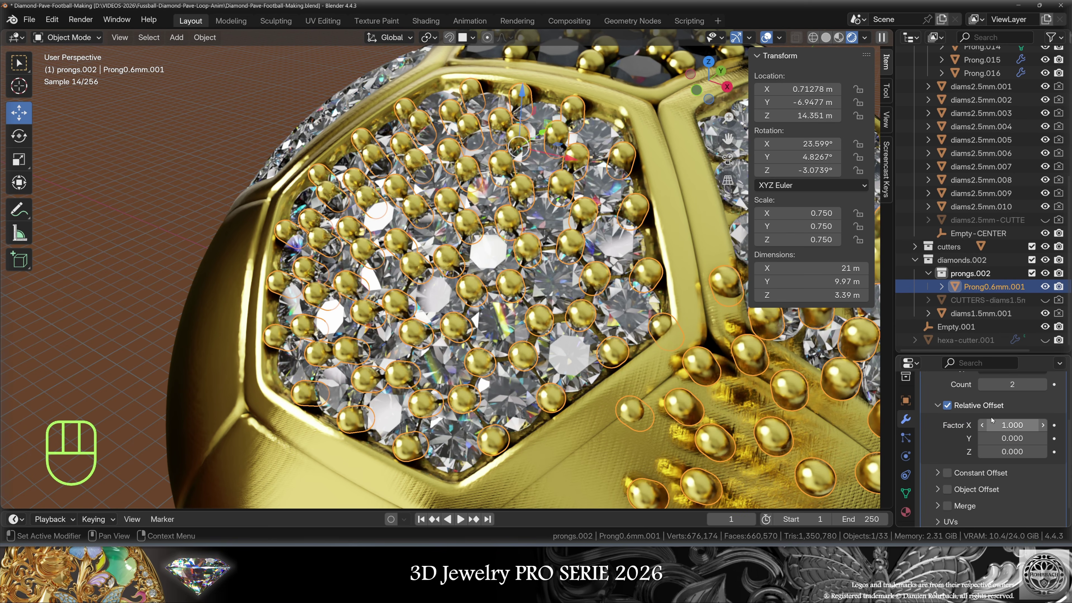
{"action": "scroll", "coordinate": [1012, 428], "scroll_direction": "up", "scroll_amount": 1}
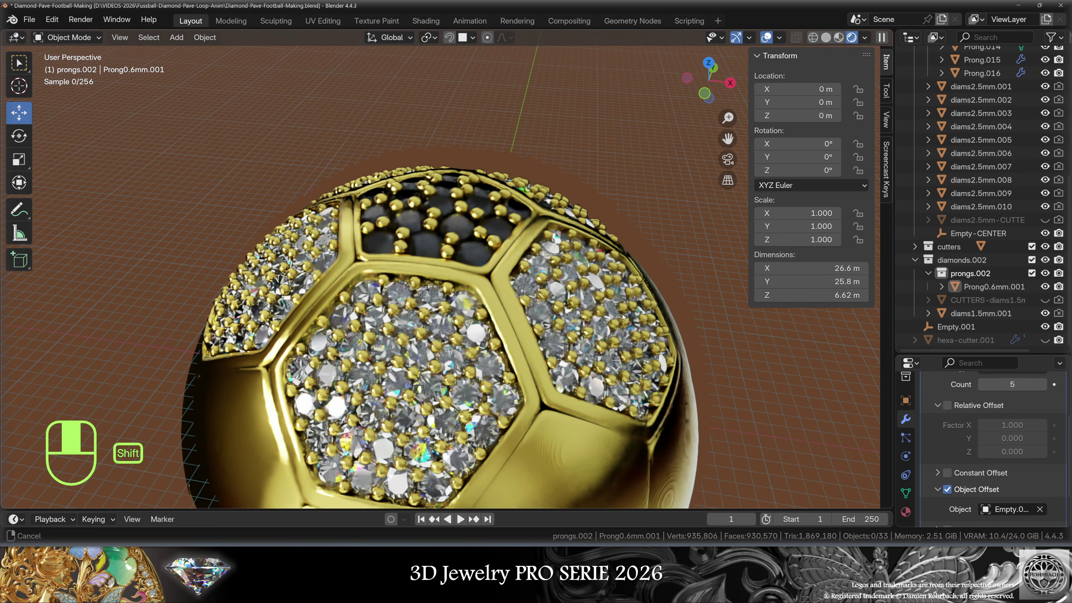
{"action": "scroll", "coordinate": [644, 290], "scroll_direction": "up", "scroll_amount": 4}
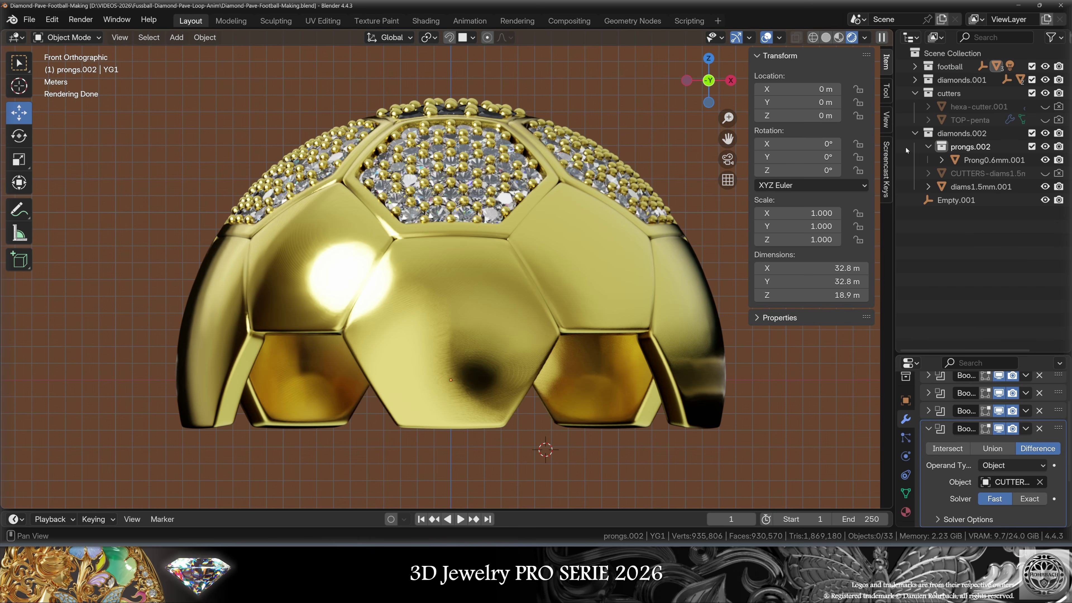
- Unhide hexa-cutter.001, use a copy of it to recess the lower hexagonal panels of the gold ball, and hide the cutter
{"action": "left_click", "coordinate": [1046, 107]}
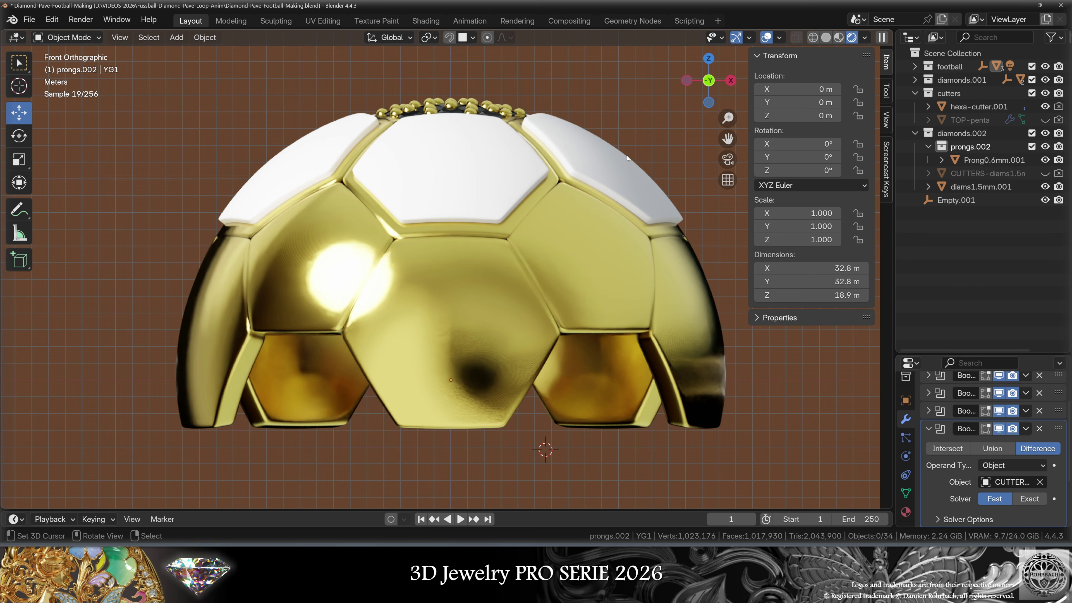
{"action": "middle_click_drag", "start_coordinate": [465, 211], "coordinate": [501, 209]}
{"action": "left_click", "coordinate": [493, 196]}
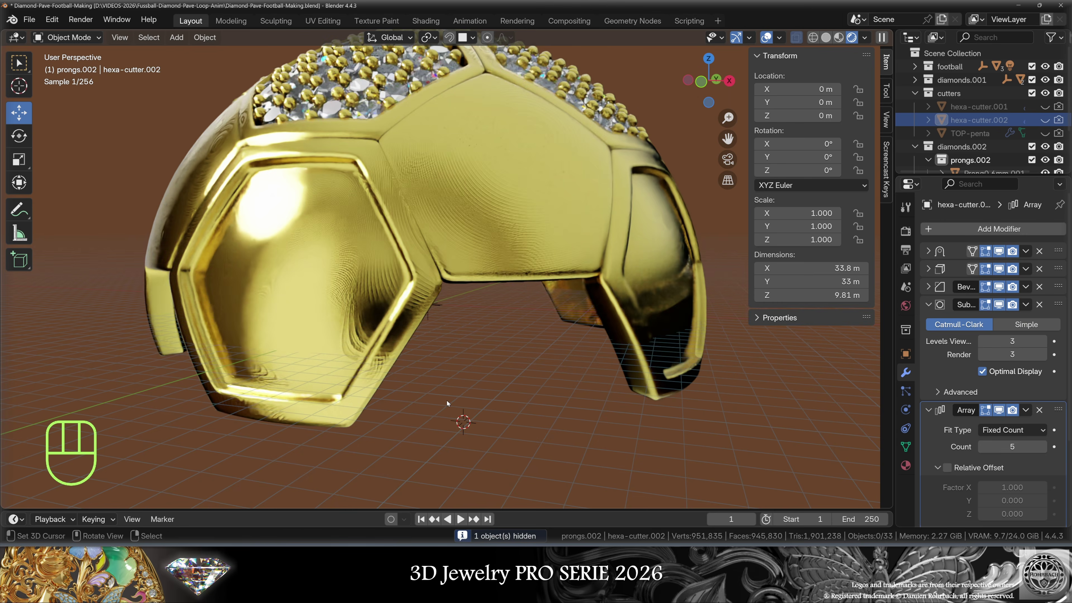
{"action": "middle_click_drag", "start_coordinate": [446, 401], "coordinate": [351, 376]}
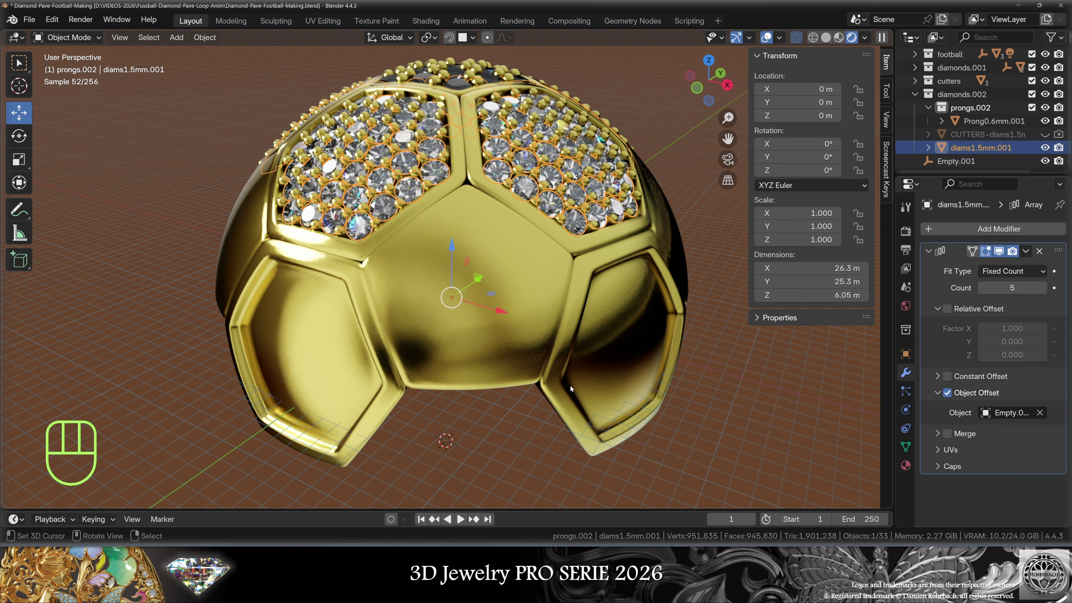
- Duplicate the arrayed upper hexagon diamonds in place as diamsHexa2-1.5mm in the diamonds.003 collection and snap the 3D cursor to the copy
{"action": "key", "text": "shift+d"}
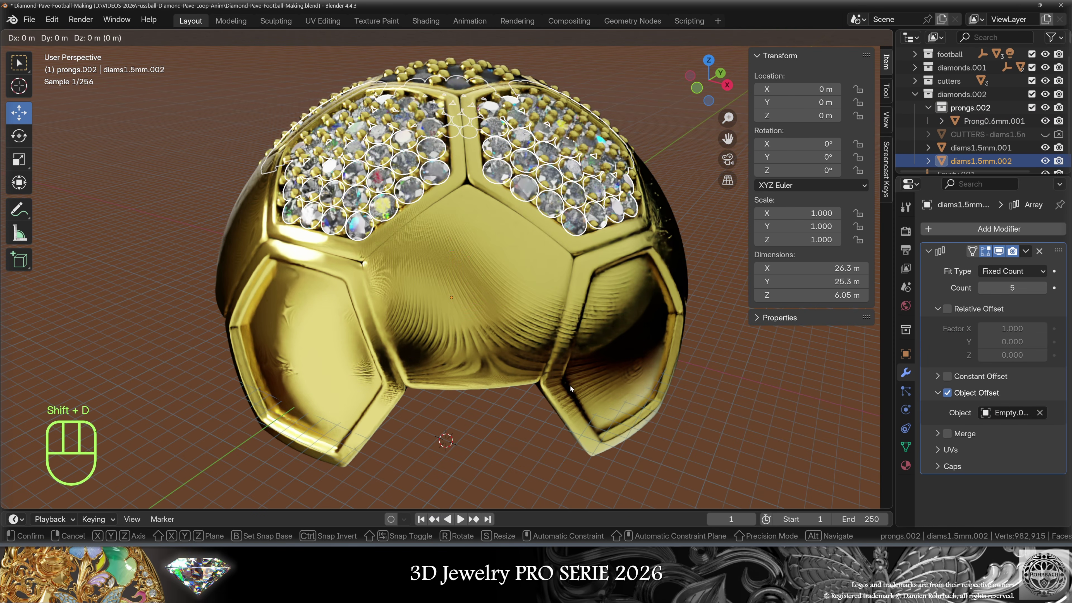
{"action": "key", "text": "KP_Enter"}
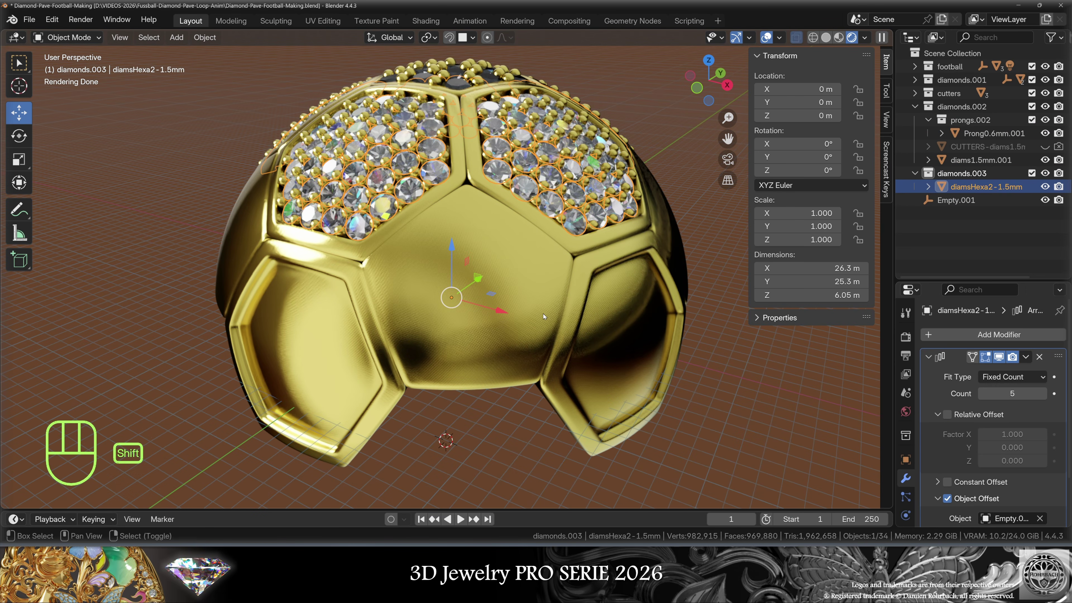
{"action": "key", "text": "shift+s"}
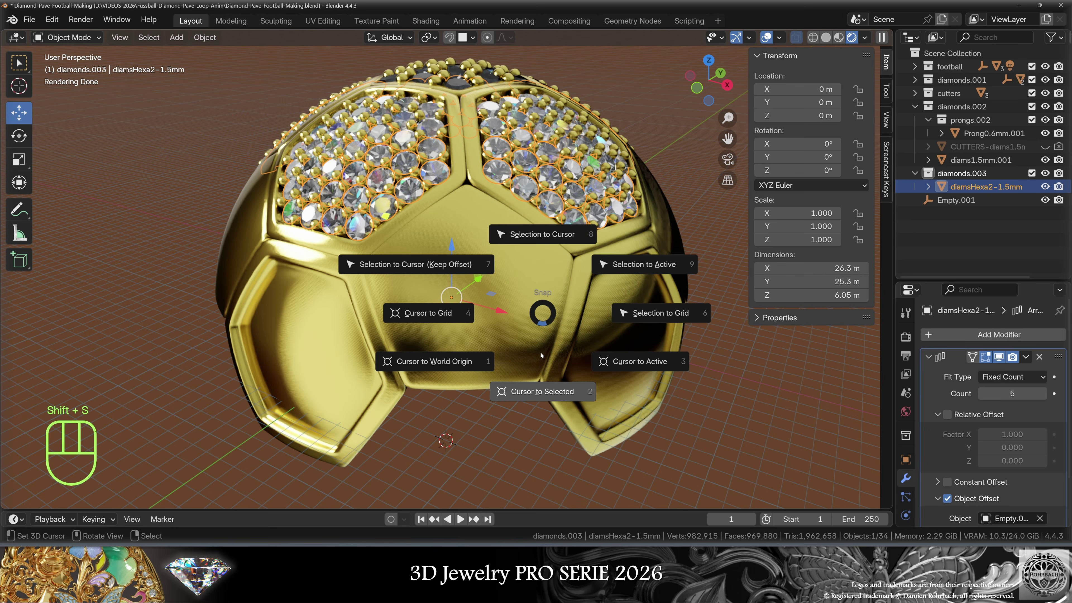
{"action": "left_click", "coordinate": [539, 391]}
- Rotate all of the diamond copy's geometry about the 3D cursor in the right view so the stones fill the lower hexagonal panels
{"action": "key", "text": "Tab"}
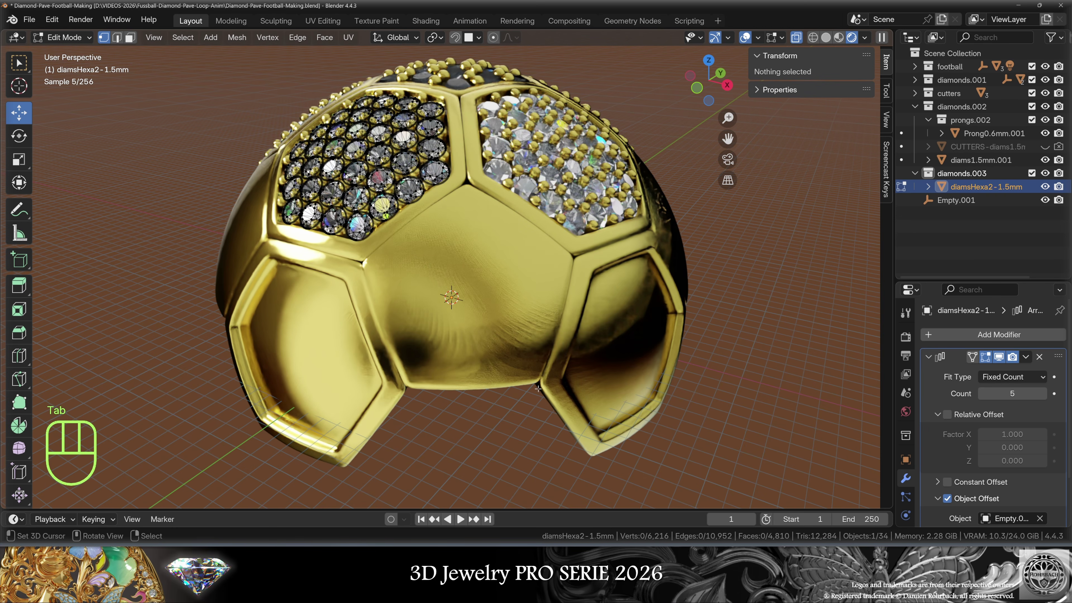
{"action": "key", "text": "KP_3"}
{"action": "key", "text": "a"}
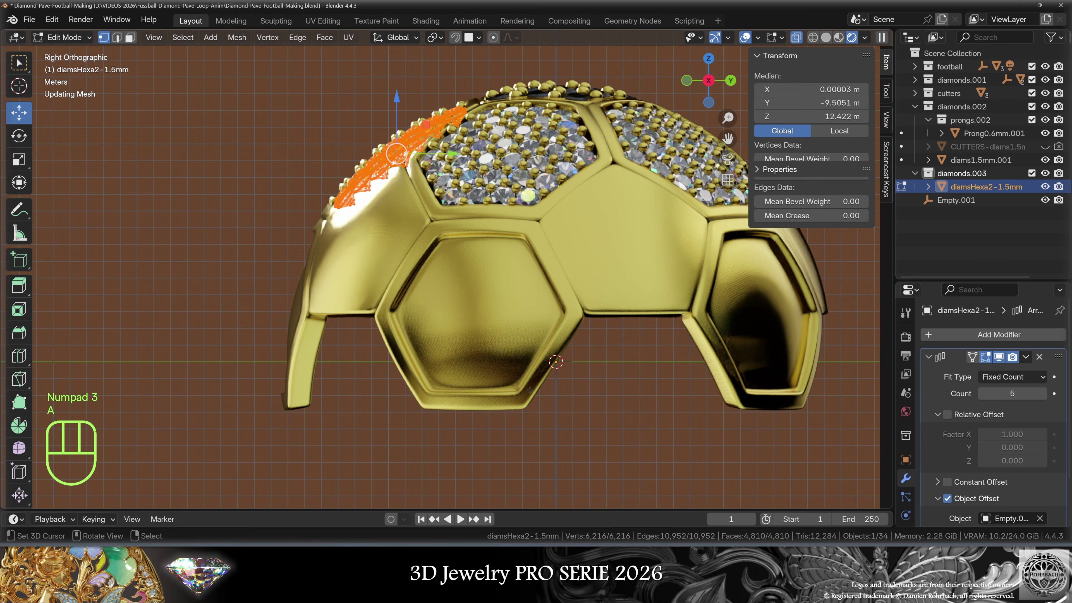
{"action": "left_click", "coordinate": [434, 38]}
{"action": "left_click", "coordinate": [456, 80]}
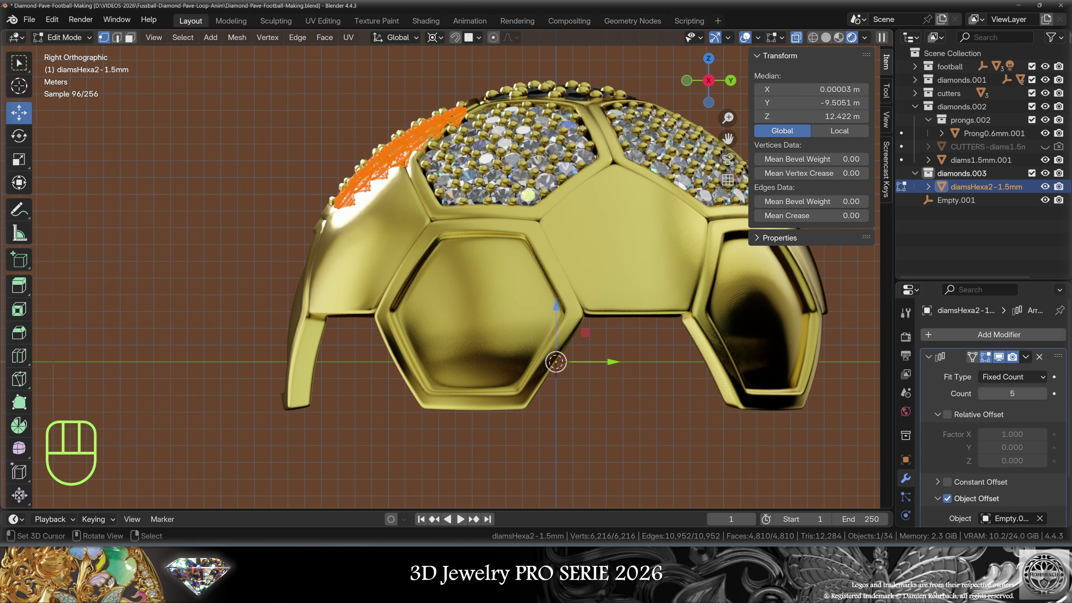
{"action": "key", "text": "r"}
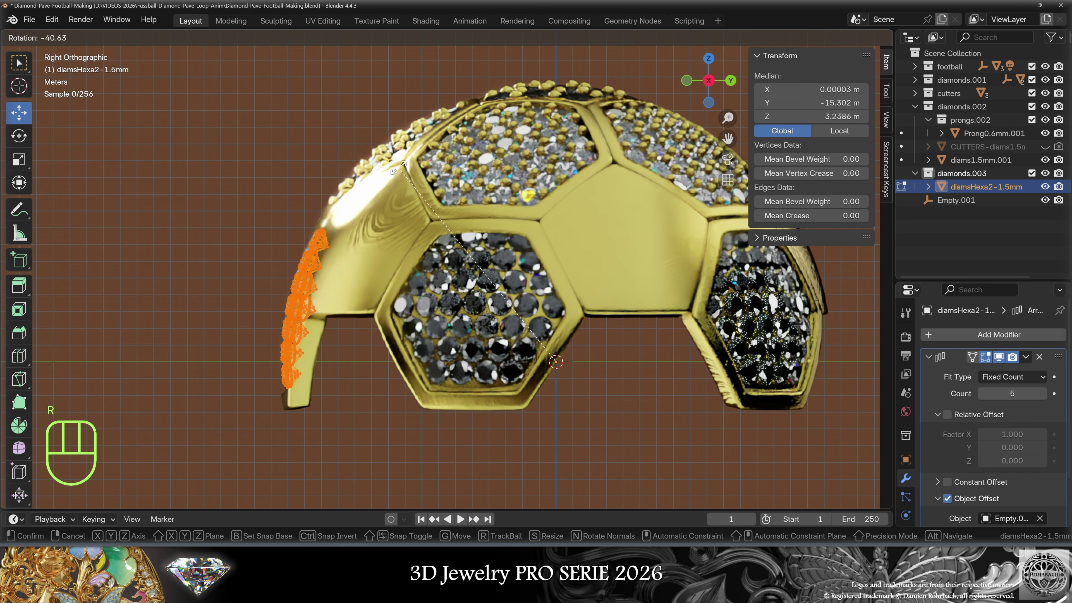
{"action": "left_click", "coordinate": [342, 258]}
{"action": "key", "text": "Tab"}
{"action": "middle_click_drag", "start_coordinate": [341, 258], "coordinate": [458, 411]}
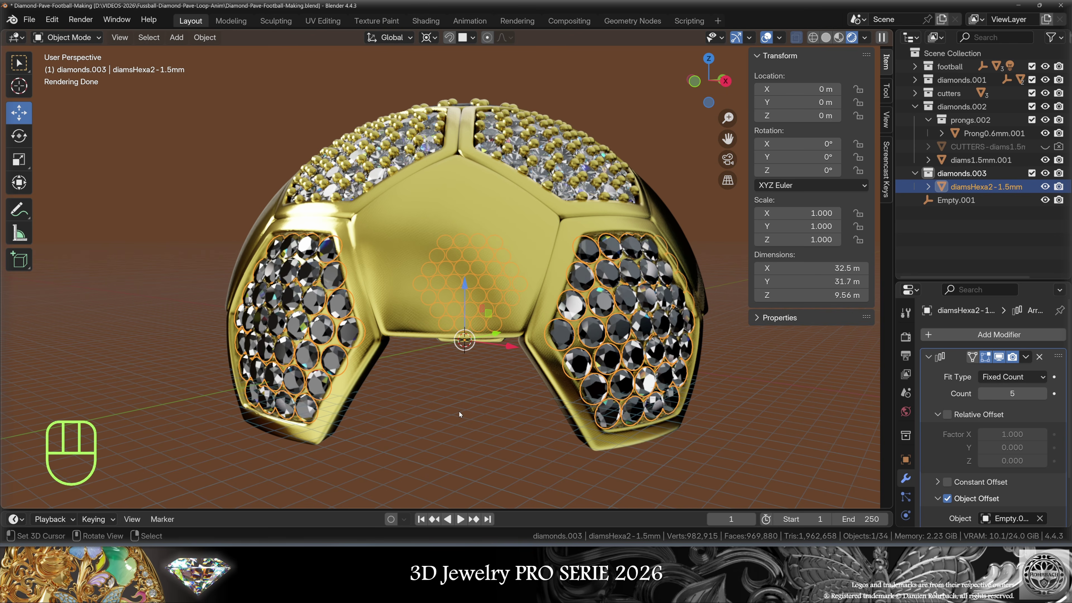
- Duplicate the lower hexagon diamonds in place, convert the copy to mesh and make it a hidden cutter with Solidify and voxel Remesh modifiers
{"action": "key", "text": "shift+d"}
{"action": "key", "text": "KP_Enter"}
{"action": "key", "text": "alt+c"}
{"action": "left_click", "coordinate": [459, 411]}
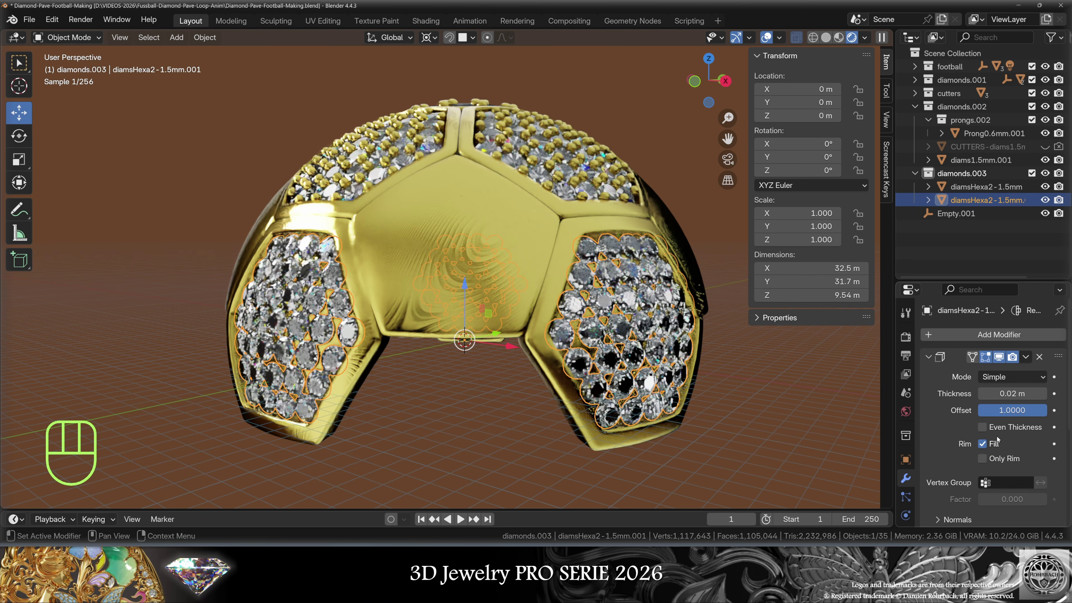
{"action": "scroll", "coordinate": [998, 440], "scroll_direction": "down", "scroll_amount": 8}
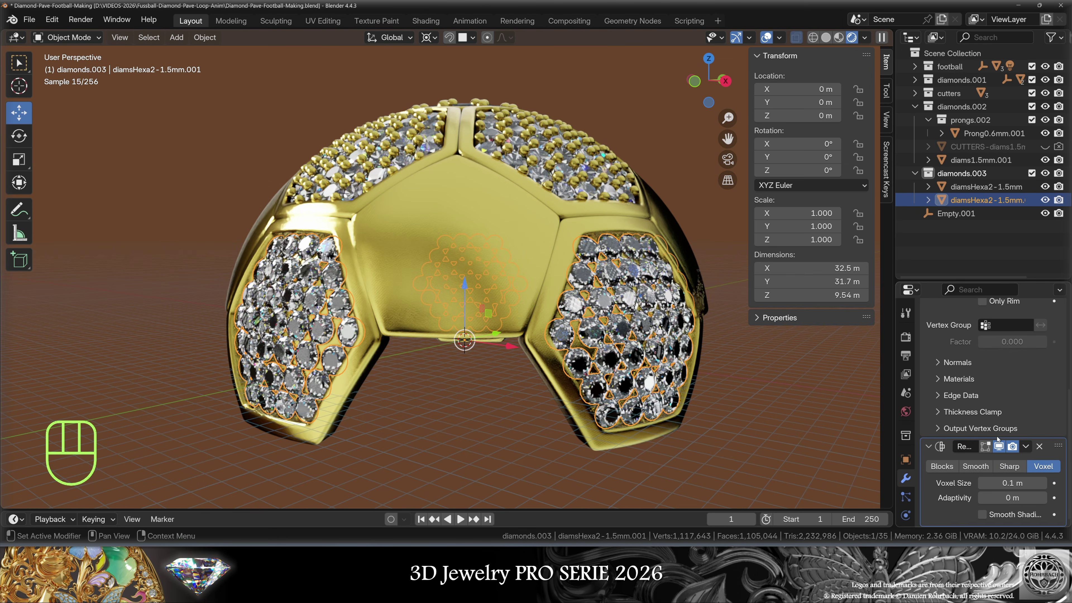
{"action": "left_click", "coordinate": [1012, 483]}
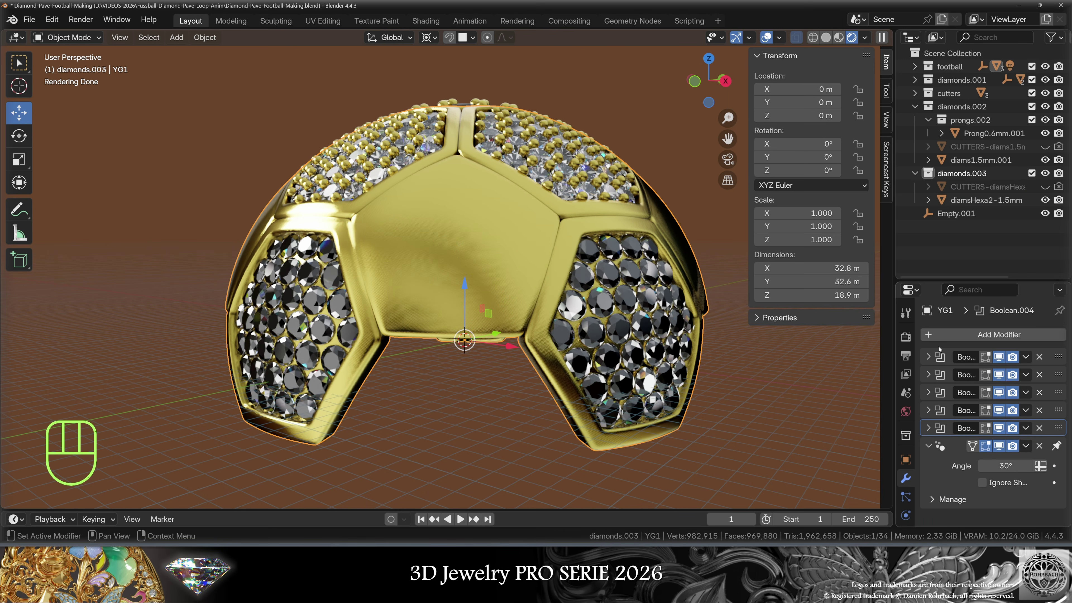
- Subtract the new diamond cutter from the gold ball YG1 with a Fast Boolean Difference and leave local view
{"action": "left_click", "coordinate": [942, 335]}
{"action": "mouse_move", "coordinate": [908, 338]}
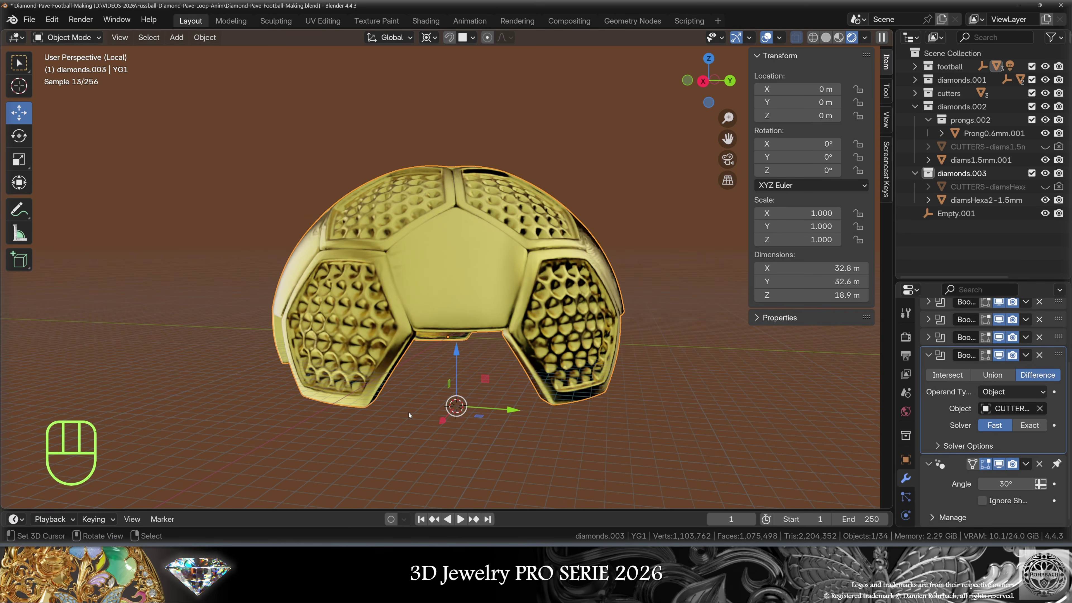
{"action": "key", "text": "KP_Divide"}
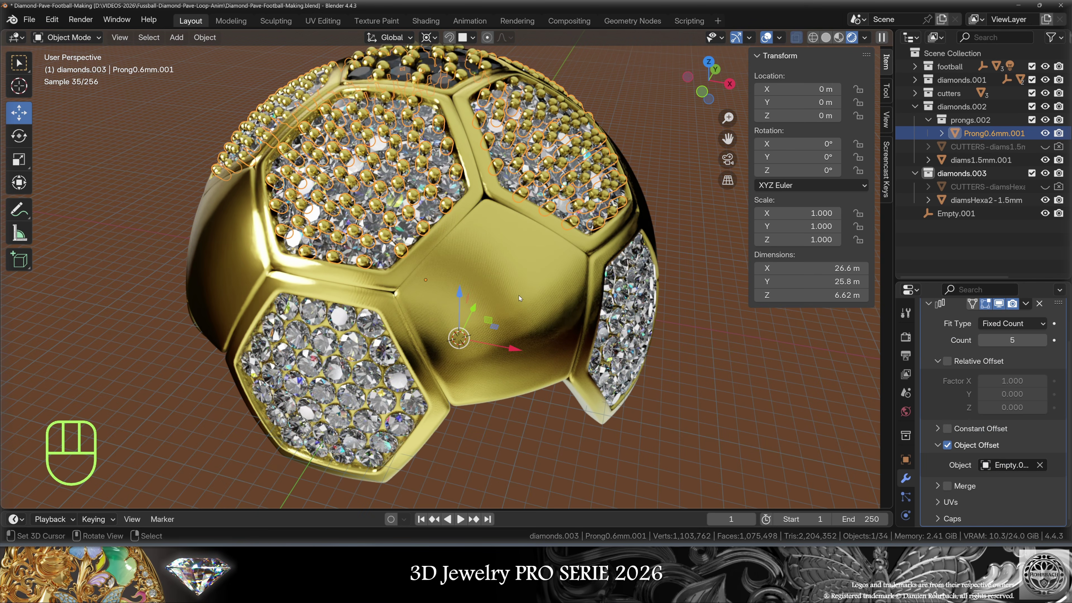
- Duplicate the upper hexagon prongs into diamonds.003 and rotate all the copy's geometry about the 3D cursor onto the lower hexagonal panels' diamonds
{"action": "key", "text": "shift+d"}
{"action": "right_click", "coordinate": [522, 301]}
{"action": "middle_click_drag", "start_coordinate": [521, 300], "coordinate": [608, 396]}
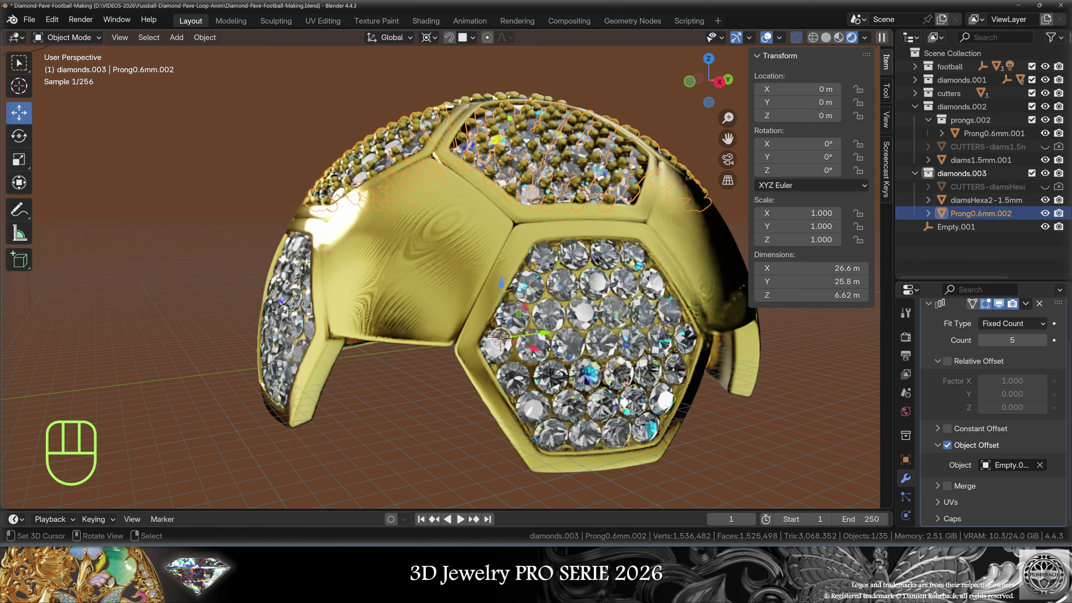
{"action": "key", "text": "Tab"}
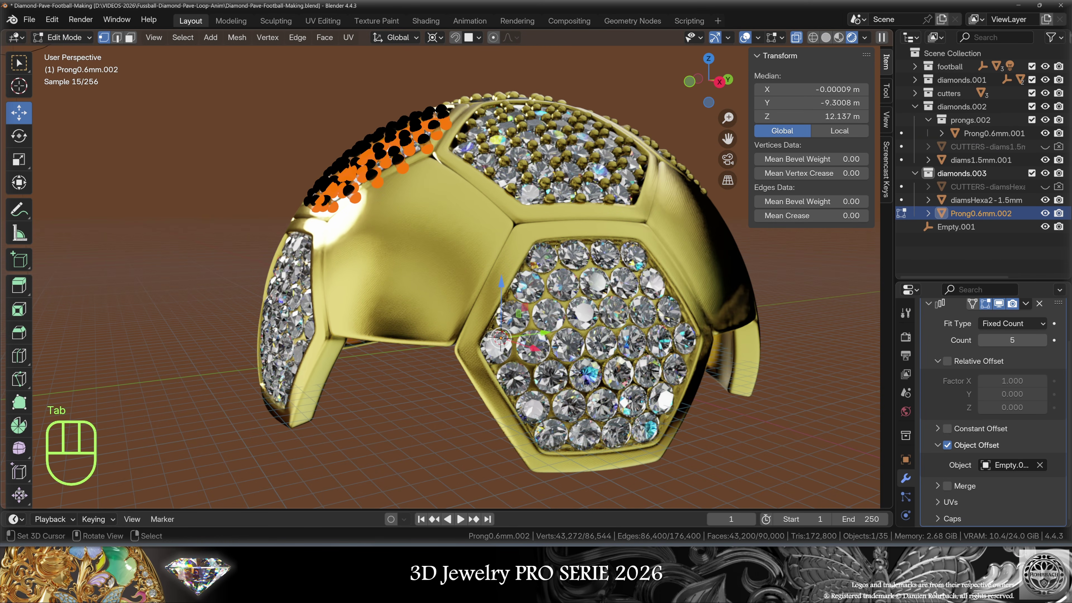
{"action": "key", "text": "a"}
{"action": "left_click", "coordinate": [720, 85]}
{"action": "key", "text": "r"}
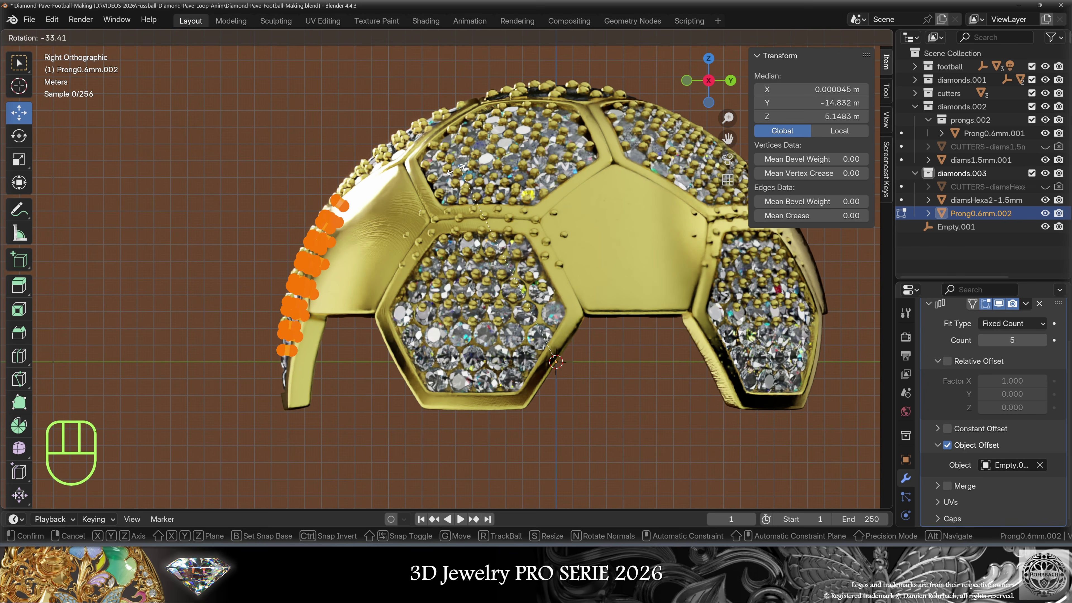
{"action": "left_click", "coordinate": [290, 303]}
{"action": "key", "text": "Tab"}
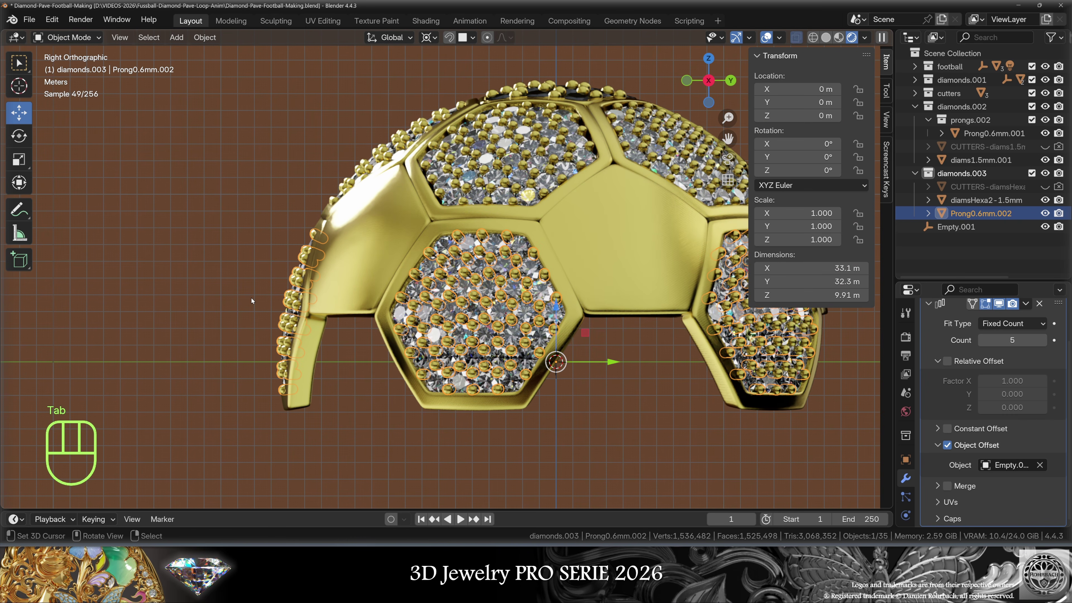
- Save the football file
{"action": "middle_click_drag", "start_coordinate": [251, 301], "coordinate": [499, 311]}
{"action": "scroll", "coordinate": [499, 311], "scroll_direction": "up", "scroll_amount": 3}
{"action": "key", "text": "ctrl+s"}
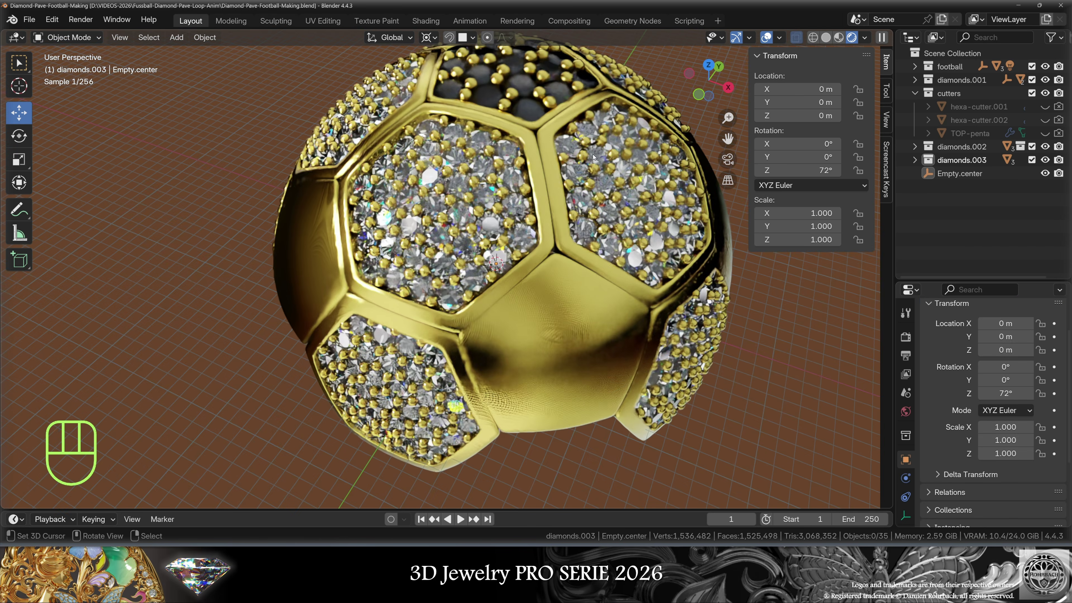
{"action": "scroll", "coordinate": [555, 142], "scroll_direction": "up", "scroll_amount": 5}
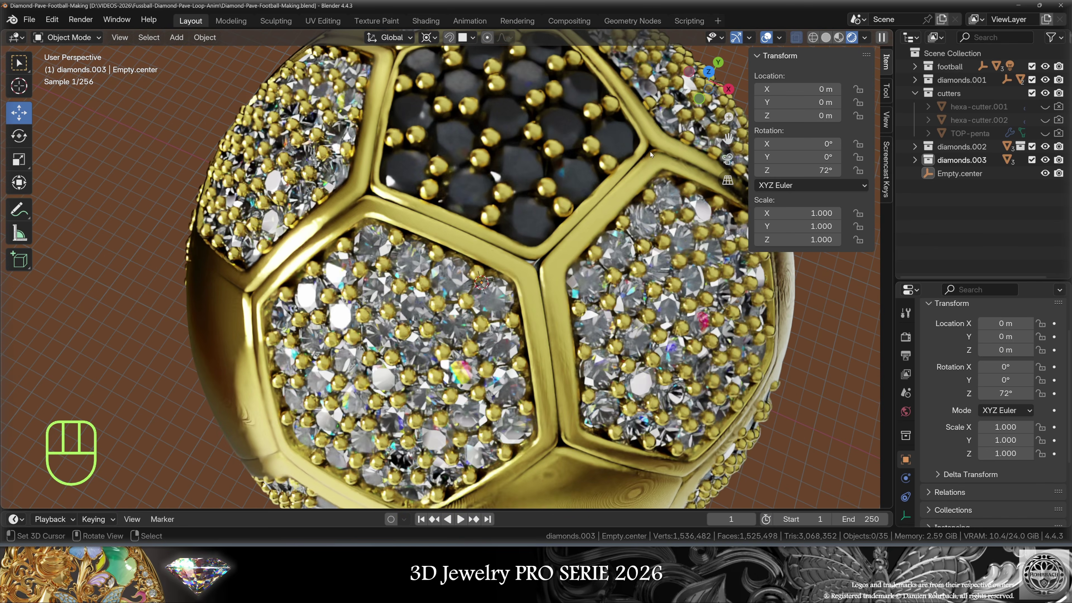
{"action": "scroll", "coordinate": [650, 154], "scroll_direction": "down", "scroll_amount": 5}
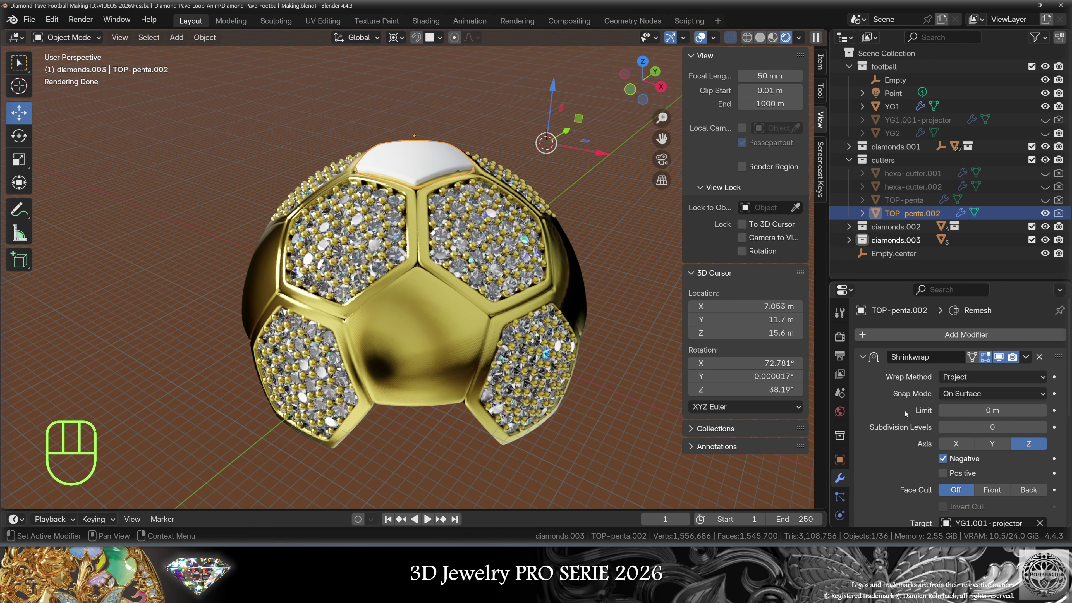
- Set the TOP-penta.002 cutter's Shrinkwrap method to Nearest Surface Point and enter Edit Mode on it in the right view
{"action": "left_click", "coordinate": [984, 375]}
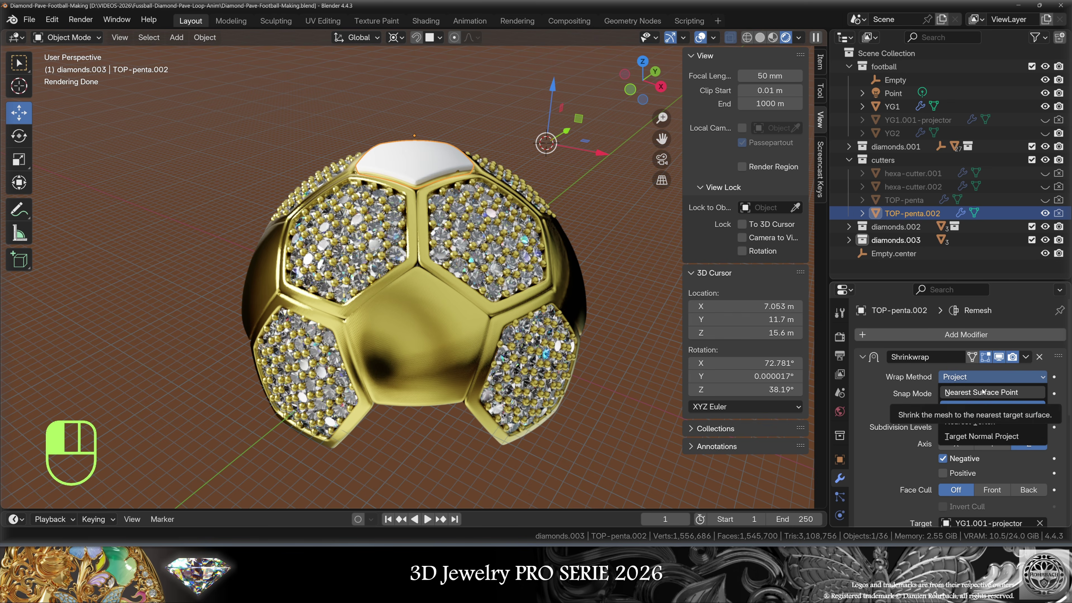
{"action": "left_click", "coordinate": [979, 393]}
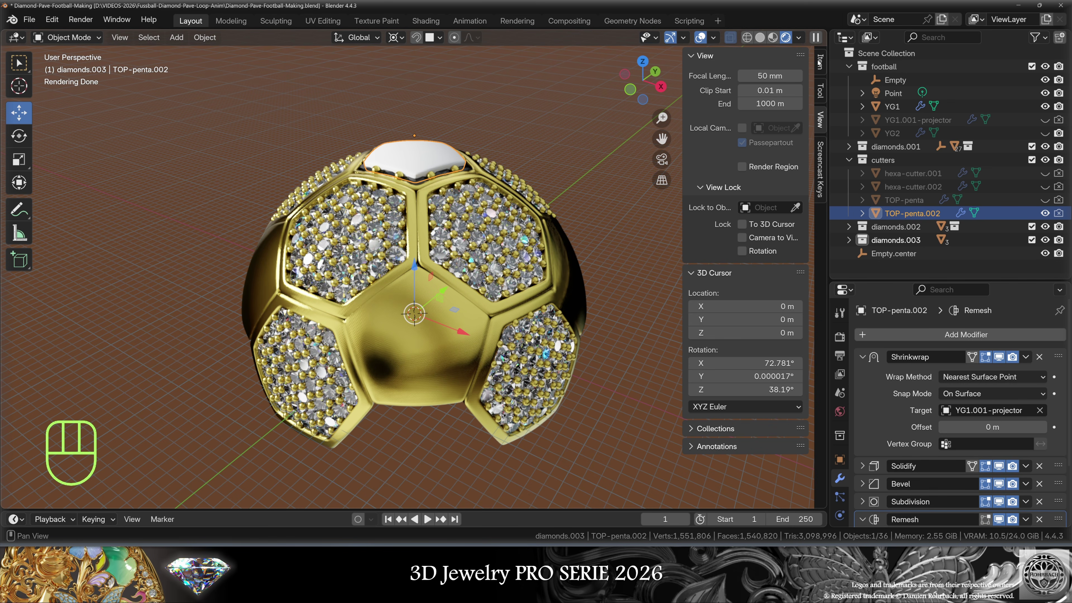
{"action": "left_click", "coordinate": [820, 62]}
{"action": "key", "text": "Tab"}
{"action": "left_click", "coordinate": [661, 86]}
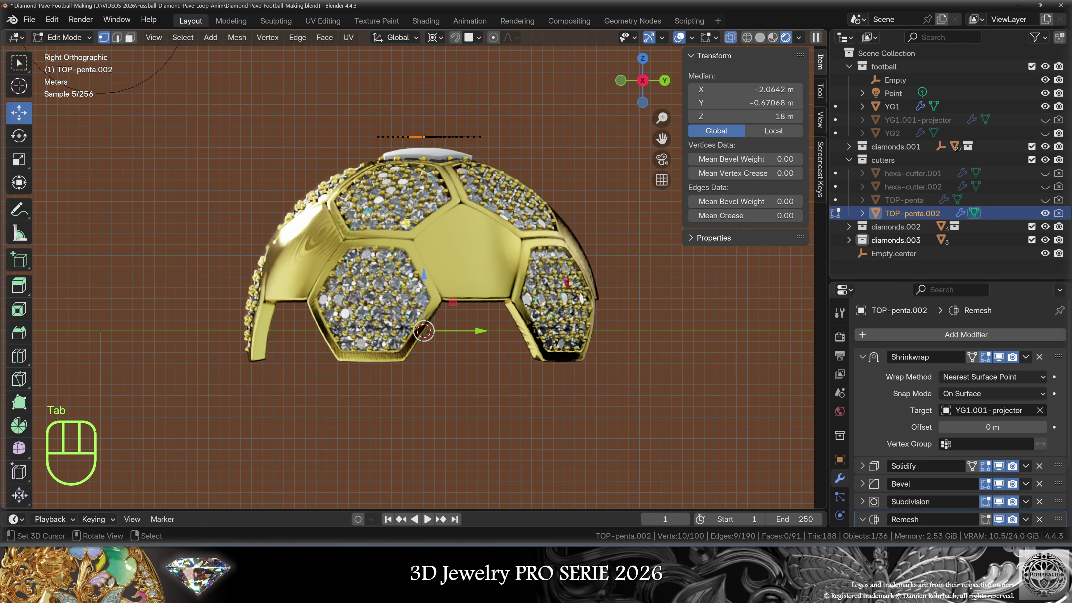
- Try to place the pentagon cutter on the front pentagonal panel by rotating it about -63.9° and freehand around Z, and undo both rotations
{"action": "key", "text": "r"}
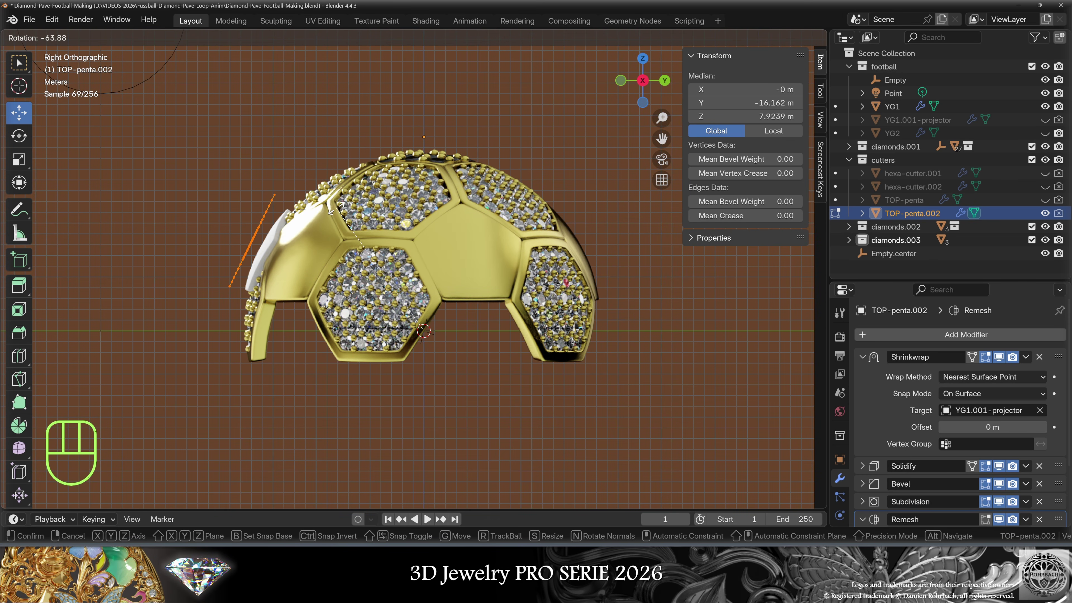
{"action": "left_click", "coordinate": [331, 209]}
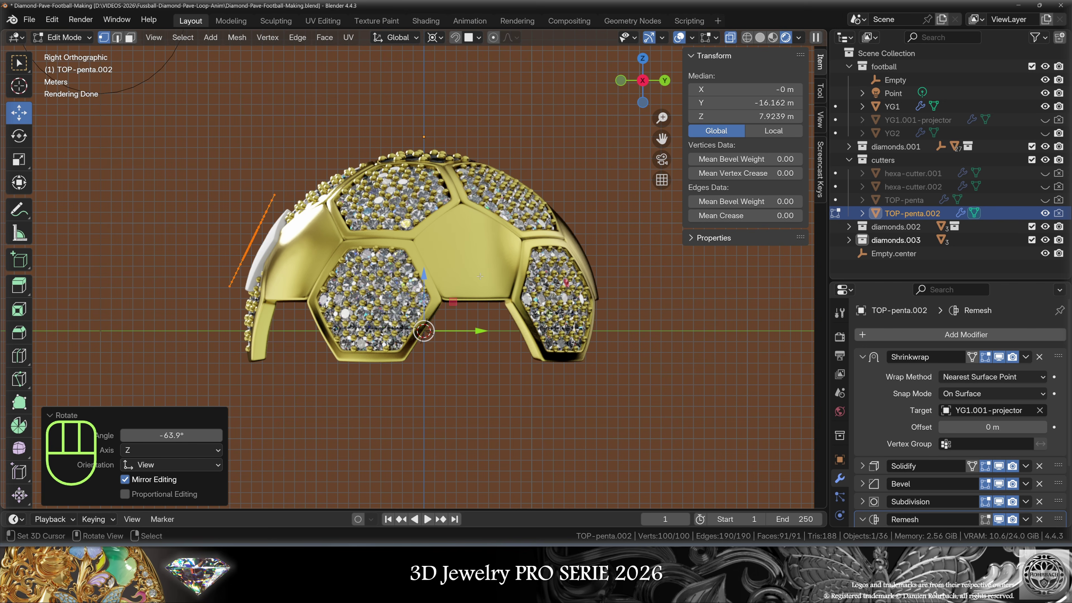
{"action": "middle_click_drag", "start_coordinate": [480, 276], "coordinate": [464, 270]}
{"action": "key", "text": "r"}
{"action": "key", "text": "z"}
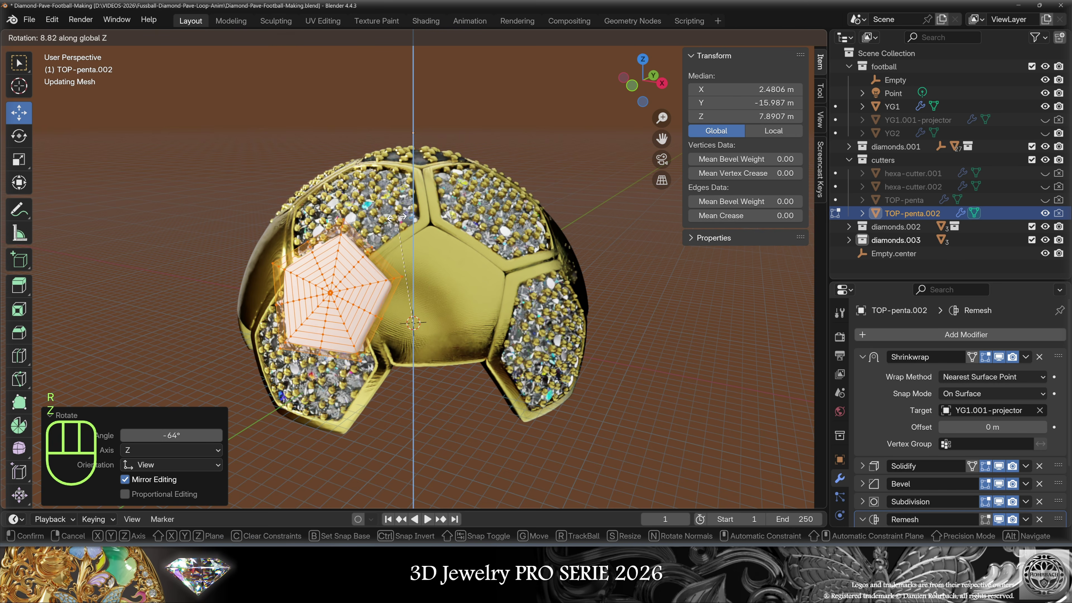
{"action": "left_click", "coordinate": [734, 362]}
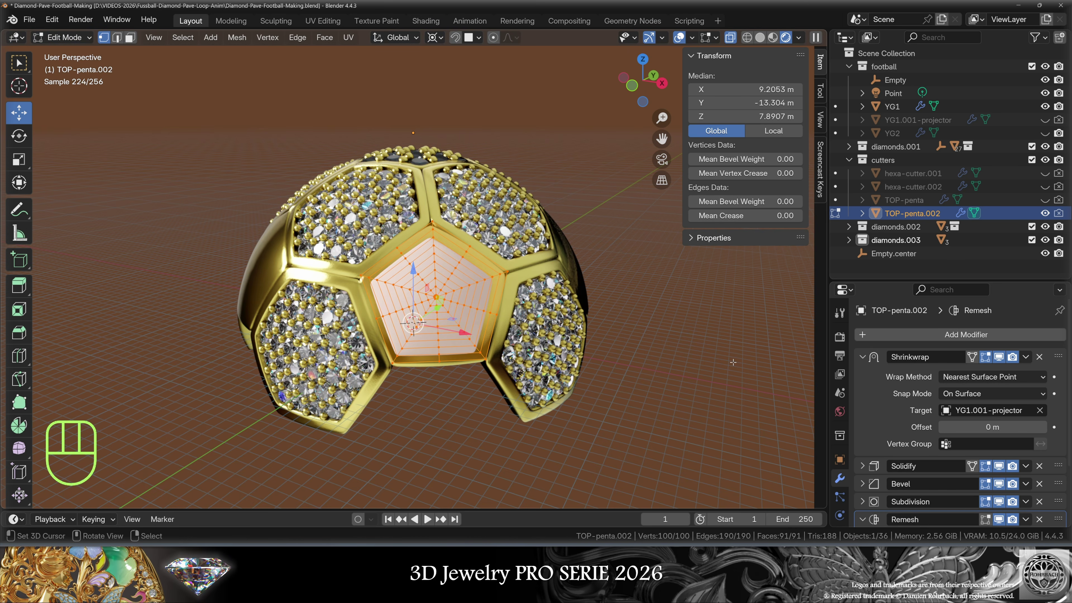
{"action": "key", "text": "ctrl+z"}
{"action": "key", "text": "ctrl+z"}
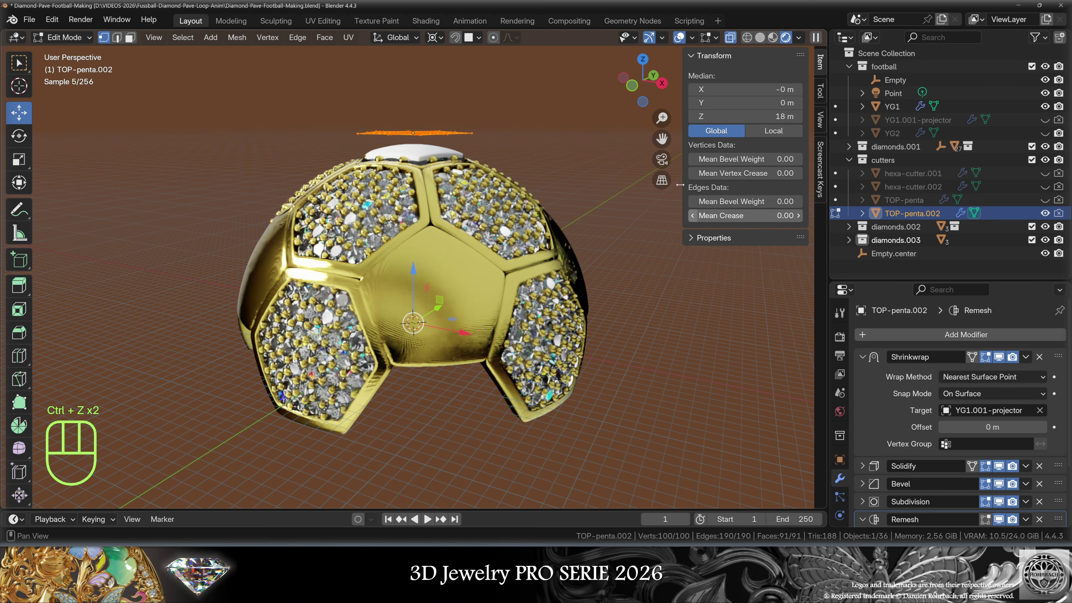
- Place the pentagon cutter on the front pentagonal panel by rotating it -63° in the right view and 36° around global Z, scaling it to fit
{"action": "left_click", "coordinate": [662, 83]}
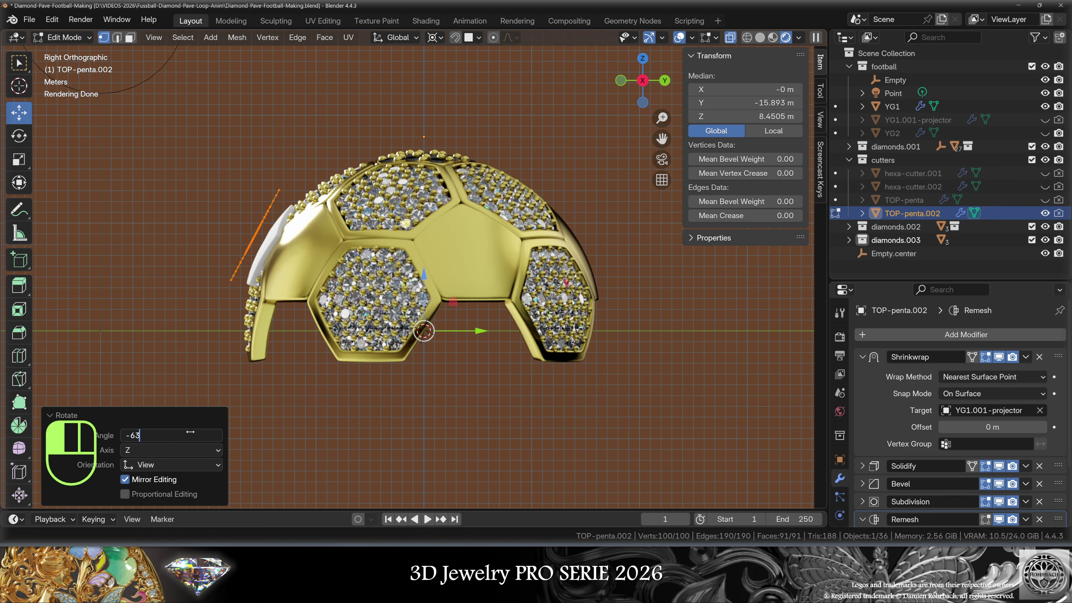
{"action": "key", "text": "Return"}
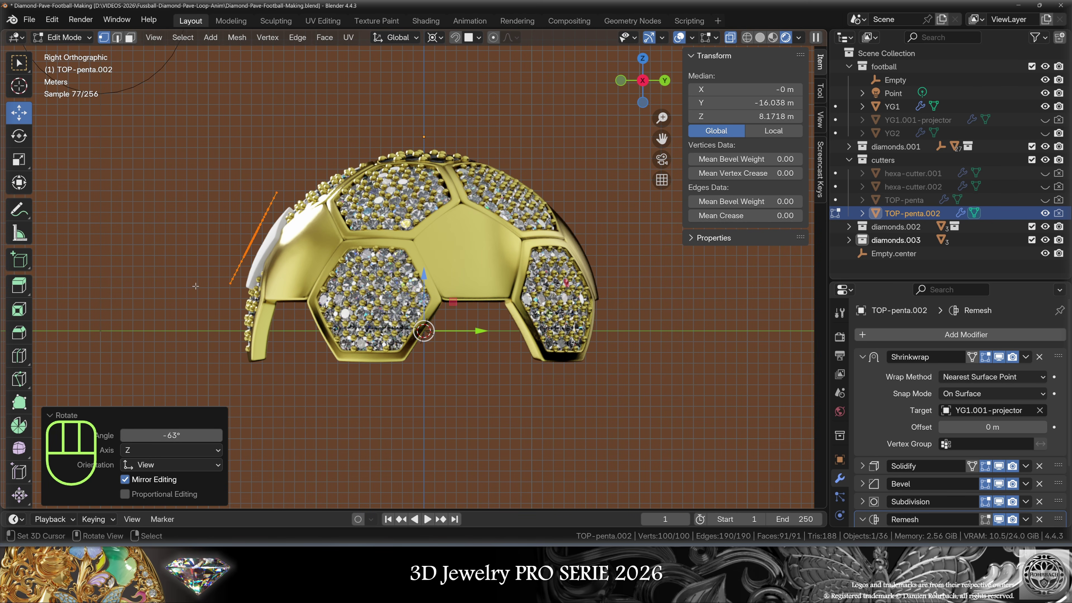
{"action": "middle_click_drag", "start_coordinate": [196, 286], "coordinate": [262, 271]}
{"action": "key", "text": "r"}
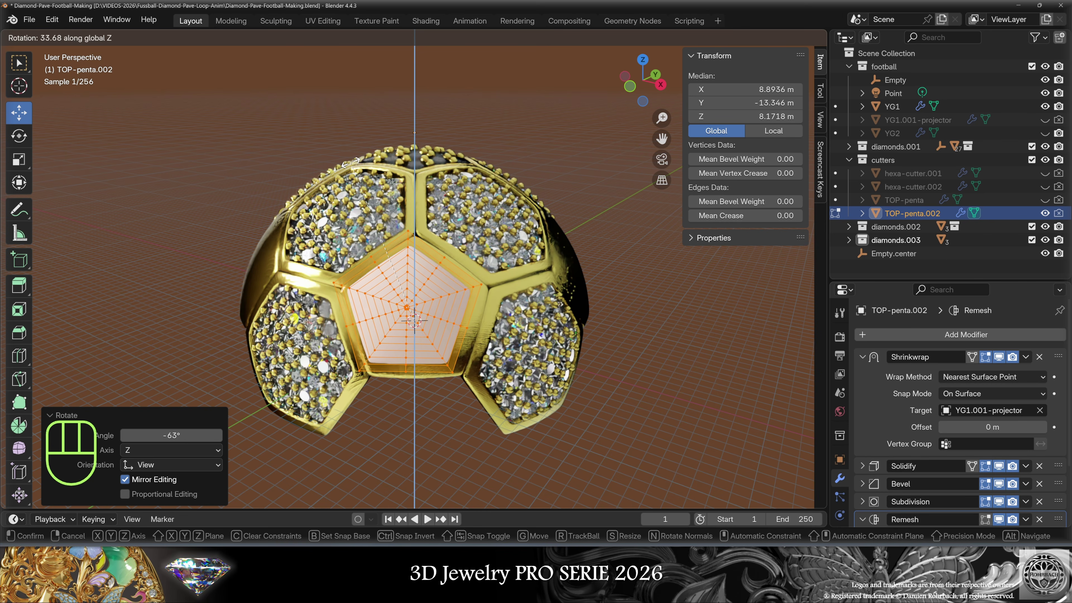
{"action": "type", "text": "36"}
{"action": "key", "text": "Return"}
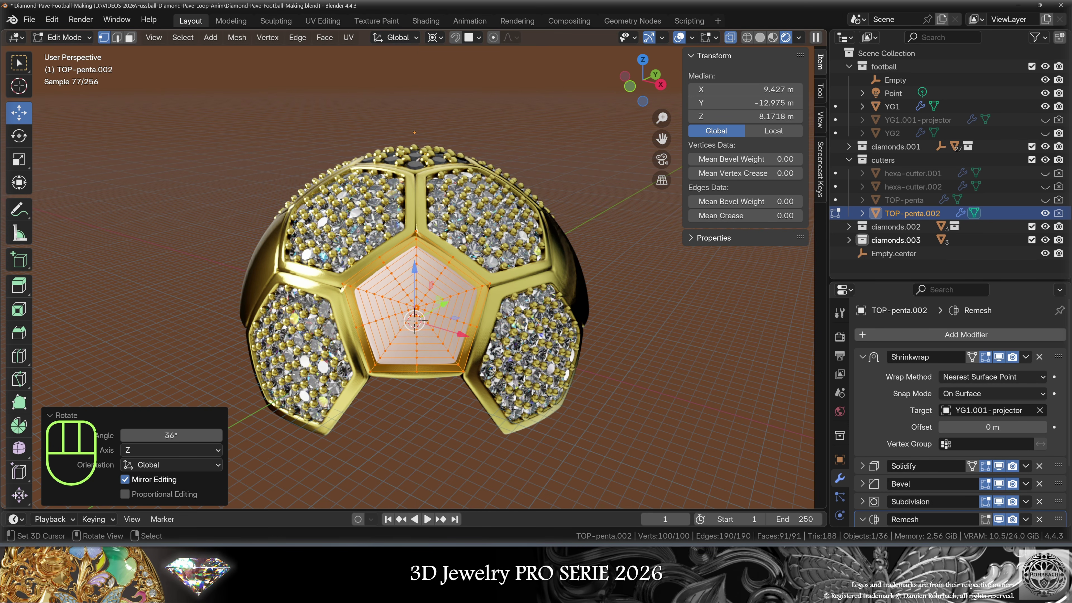
{"action": "middle_click_drag", "start_coordinate": [372, 317], "coordinate": [415, 313]}
{"action": "key", "text": "s"}
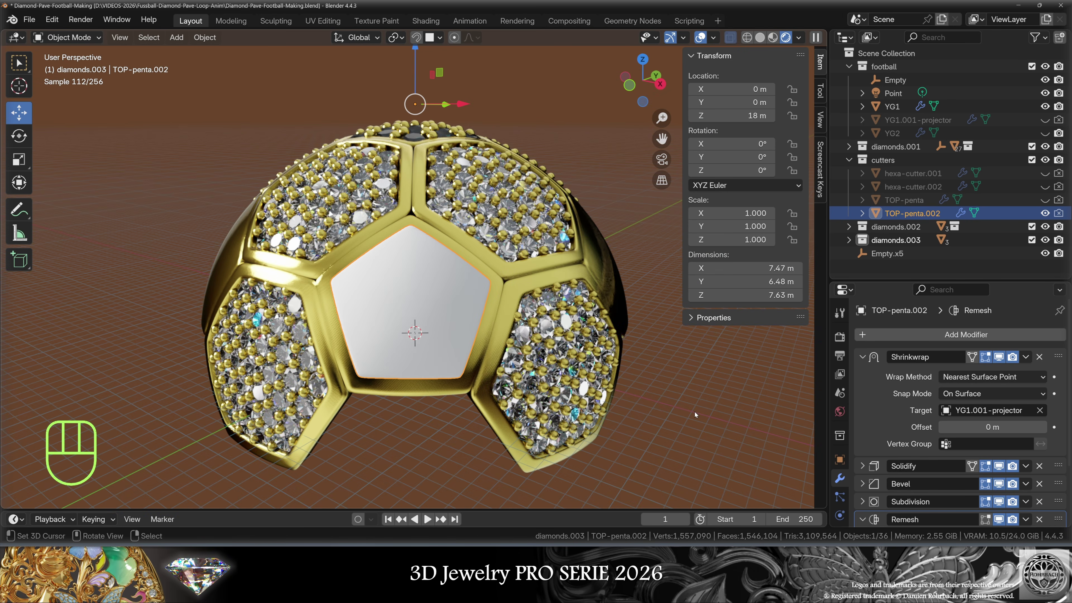
- Apply all transforms to the TOP-penta.002 cutter and add an Array modifier with a fixed count of 5
{"action": "key", "text": "ctrl+a"}
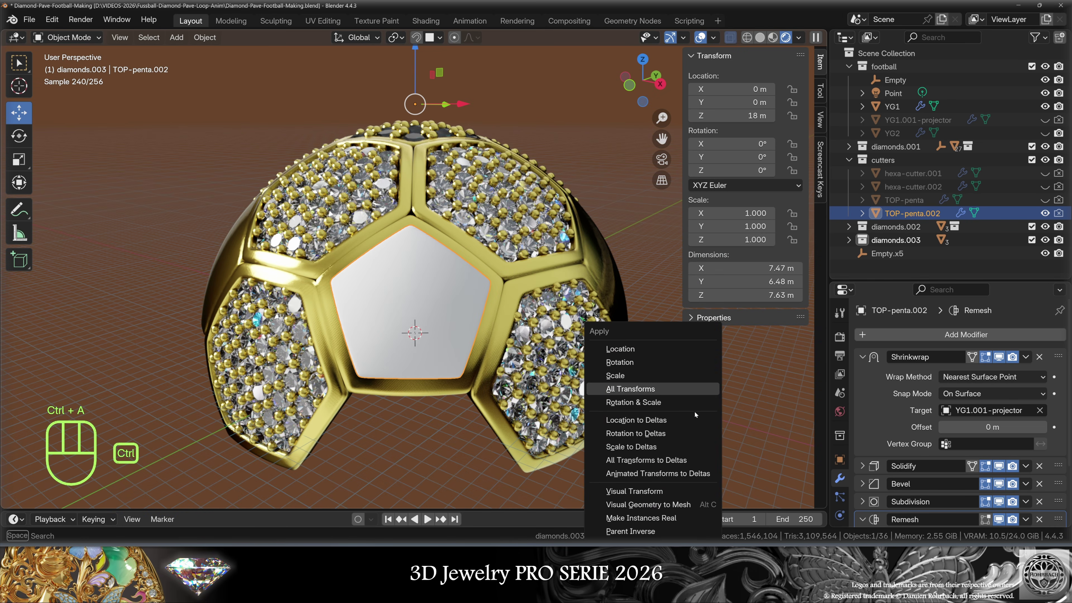
{"action": "left_click", "coordinate": [656, 387]}
{"action": "left_click", "coordinate": [928, 334]}
{"action": "mouse_move", "coordinate": [912, 296]}
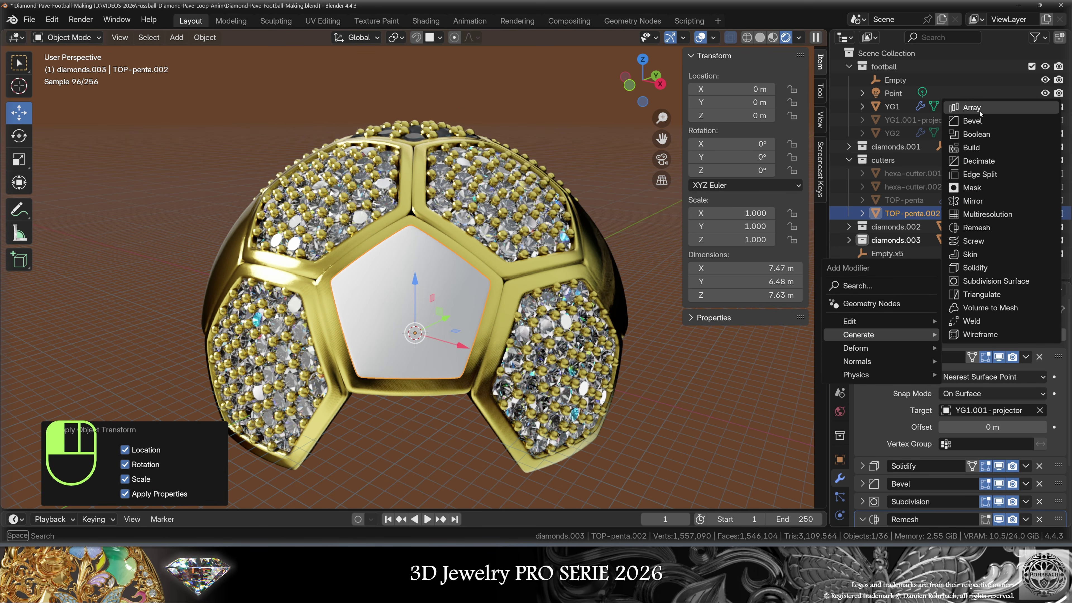
{"action": "left_click", "coordinate": [969, 105]}
{"action": "scroll", "coordinate": [947, 443], "scroll_direction": "down", "scroll_amount": 10}
{"action": "double_click", "coordinate": [971, 365]}
{"action": "type", "text": "5"}
{"action": "key", "text": "Return"}
- Switch the cutter's array from relative offset to object offset, using Empty.x5 as the offset object
{"action": "left_click", "coordinate": [882, 386]}
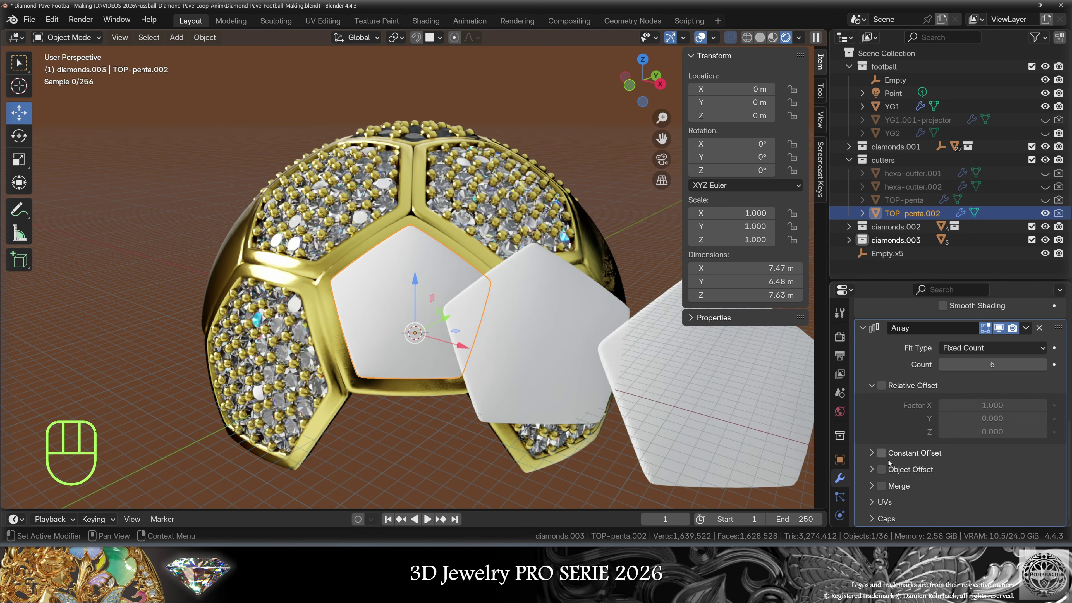
{"action": "left_click", "coordinate": [882, 469]}
{"action": "left_click", "coordinate": [968, 489]}
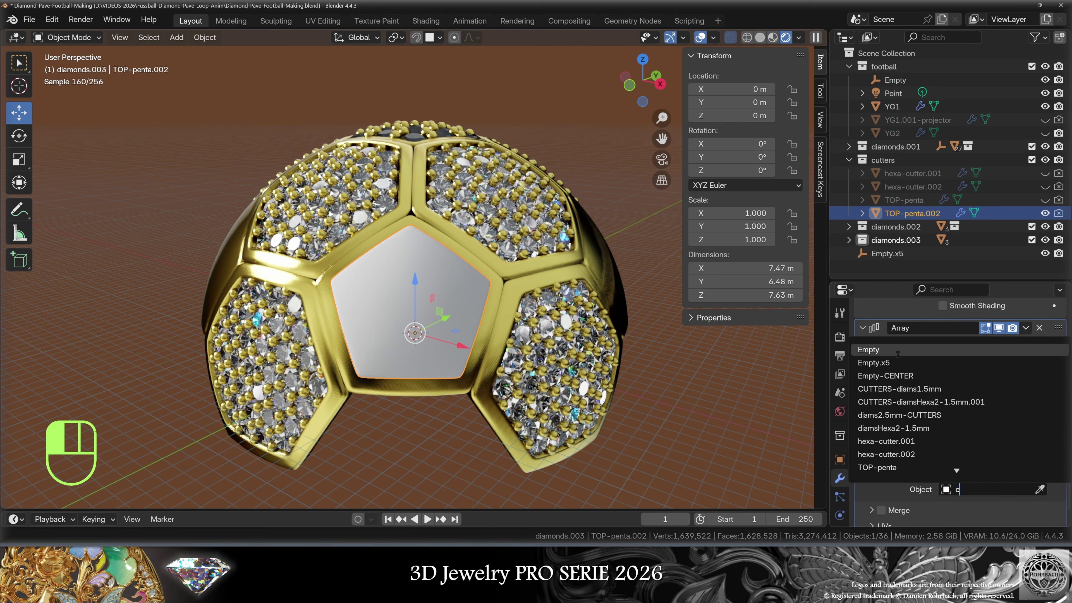
{"action": "left_click", "coordinate": [912, 351]}
- Set TOP-penta.002 as the object of YG1's Boolean.006 difference modifier and hide the cutter
{"action": "left_click", "coordinate": [522, 391]}
{"action": "left_click", "coordinate": [1040, 435]}
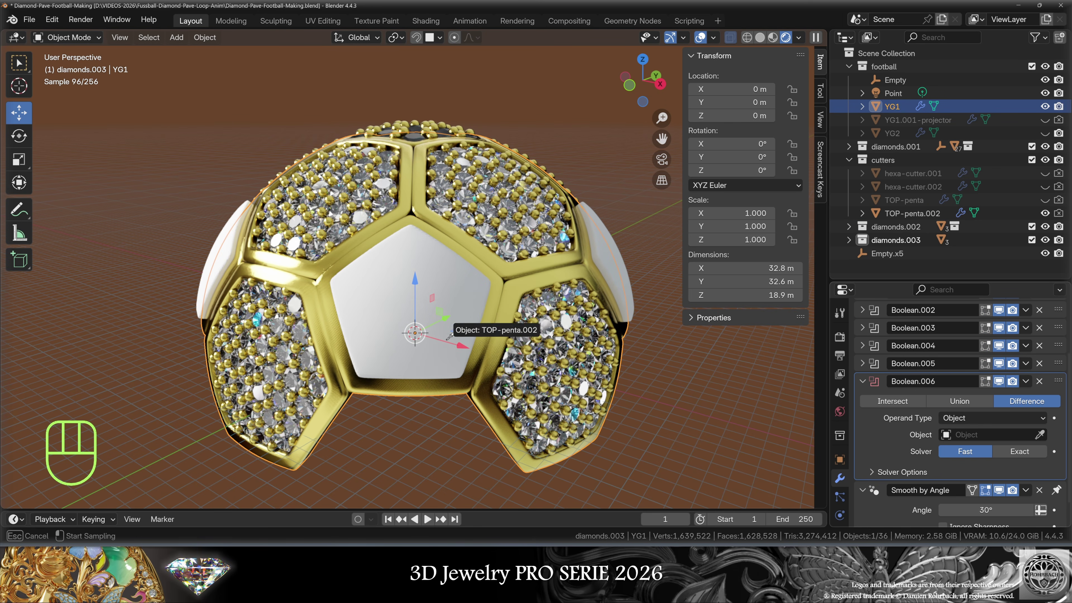
{"action": "left_click", "coordinate": [437, 274]}
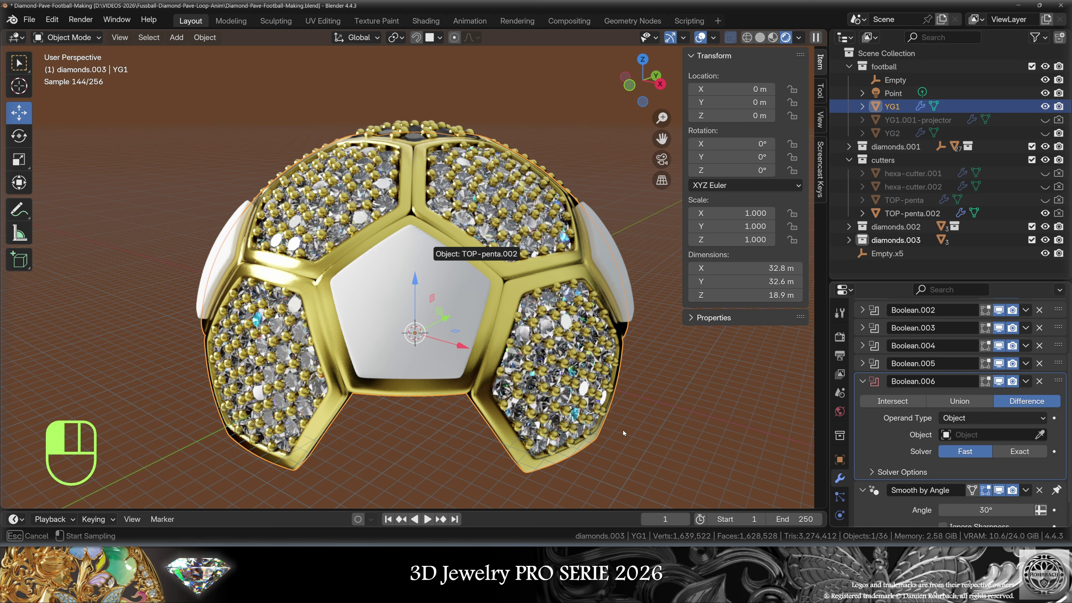
{"action": "left_click", "coordinate": [613, 277]}
{"action": "key", "text": "h"}
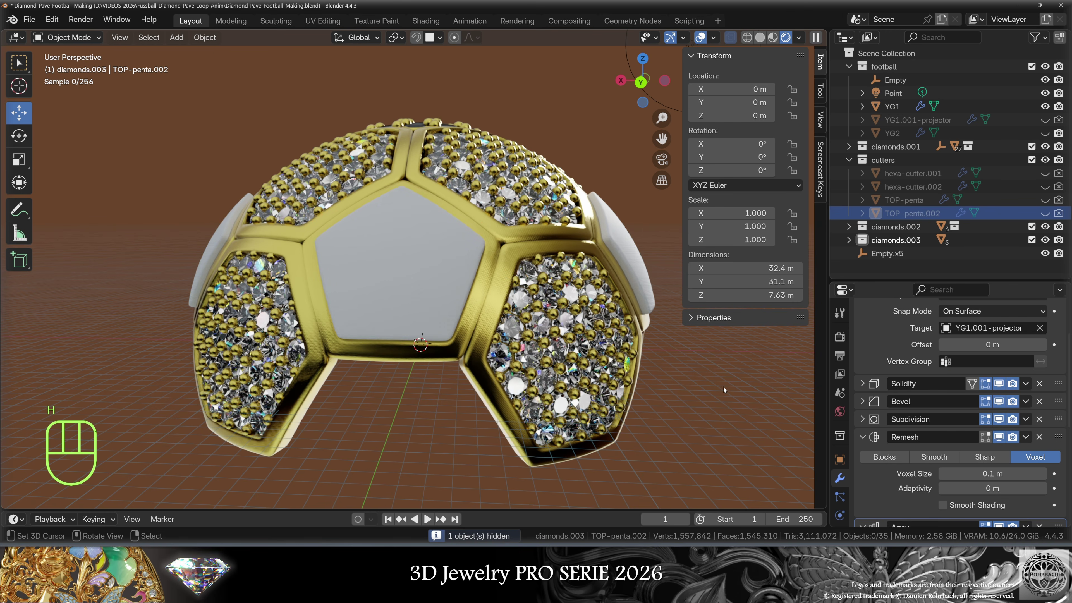
{"action": "middle_click_drag", "start_coordinate": [718, 391], "coordinate": [448, 399]}
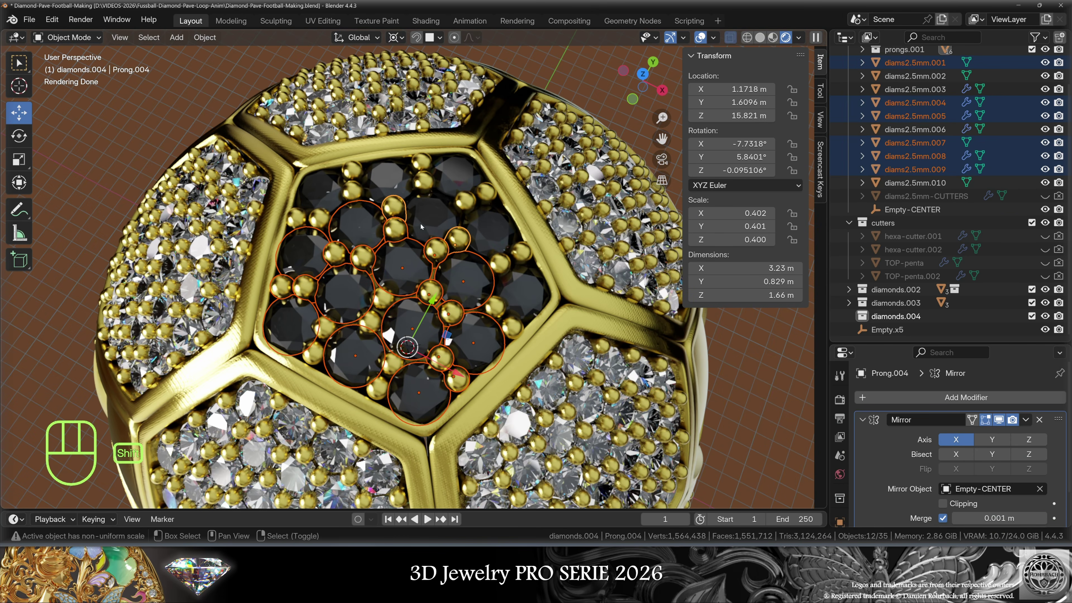
- Select all the black diamonds and gold prongs of the top pentagonal panel and duplicate them in place
{"action": "right_click", "coordinate": [425, 224], "text": "shift"}
{"action": "right_click", "coordinate": [456, 177], "text": "shift"}
{"action": "right_click", "coordinate": [465, 202], "text": "shift"}
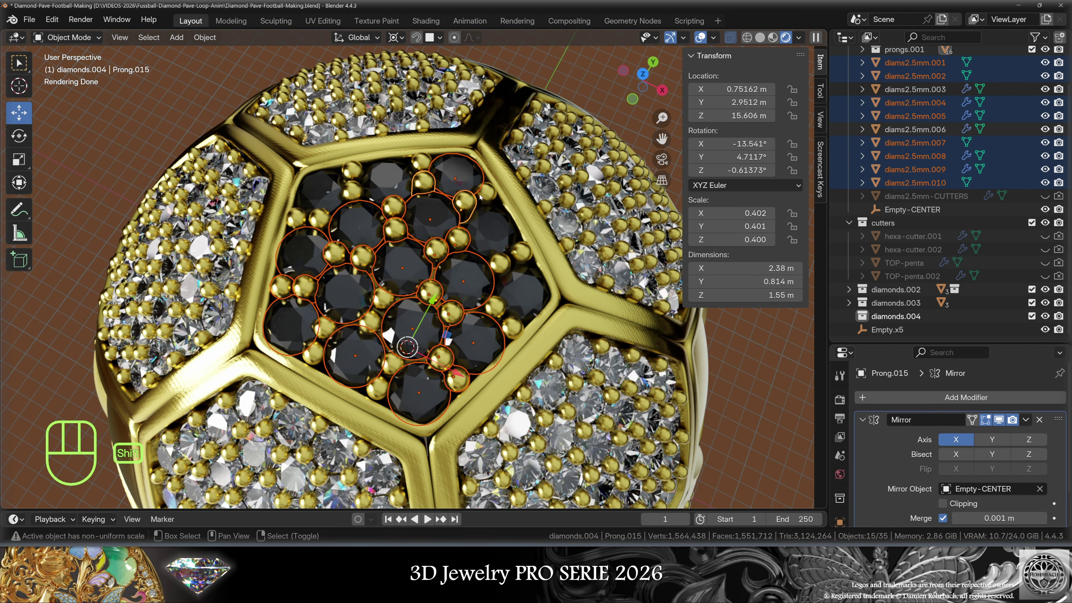
{"action": "right_click", "coordinate": [484, 194], "text": "shift"}
{"action": "right_click", "coordinate": [403, 267], "text": "shift"}
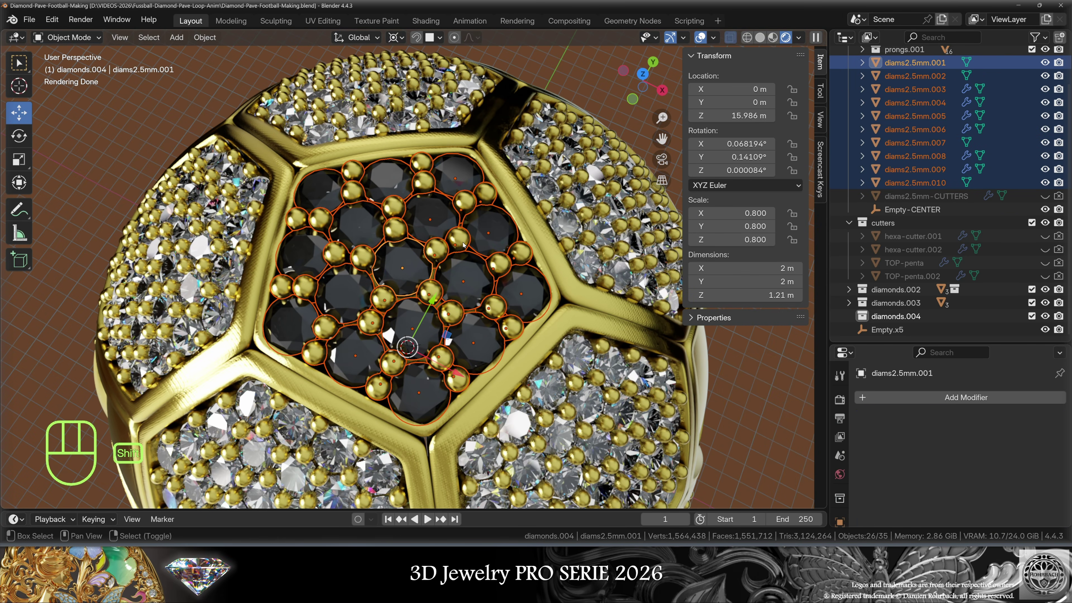
{"action": "key", "text": "shift+d"}
{"action": "key", "text": "KP_Enter"}
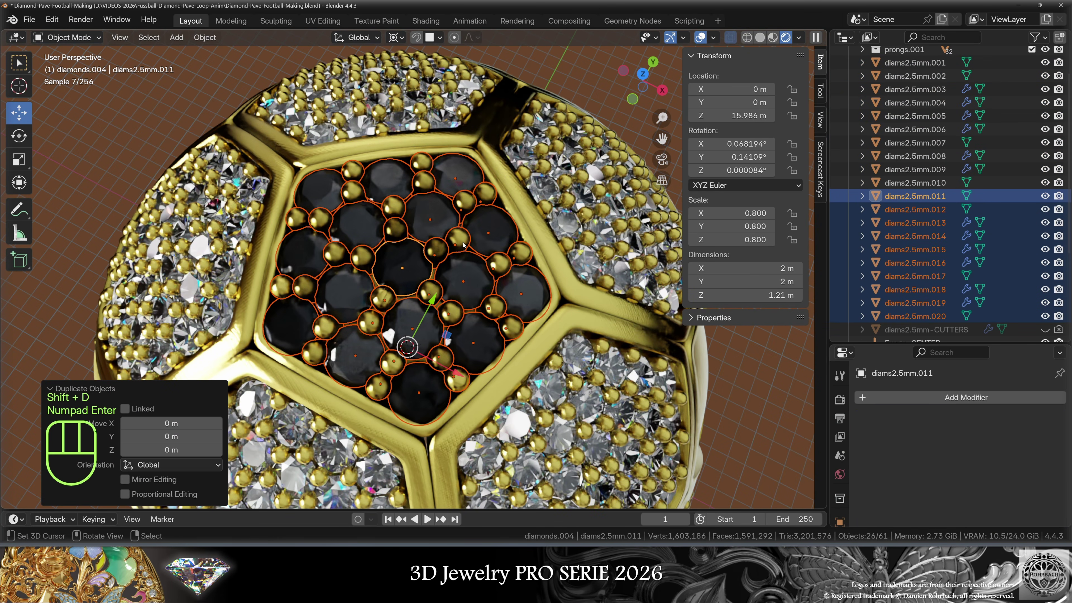
- Convert the duplicated diamonds and prongs to mesh, join them into one object, and check the 3D cursor's location
{"action": "key", "text": "alt+c"}
{"action": "left_click", "coordinate": [485, 186]}
{"action": "key", "text": "ctrl+j"}
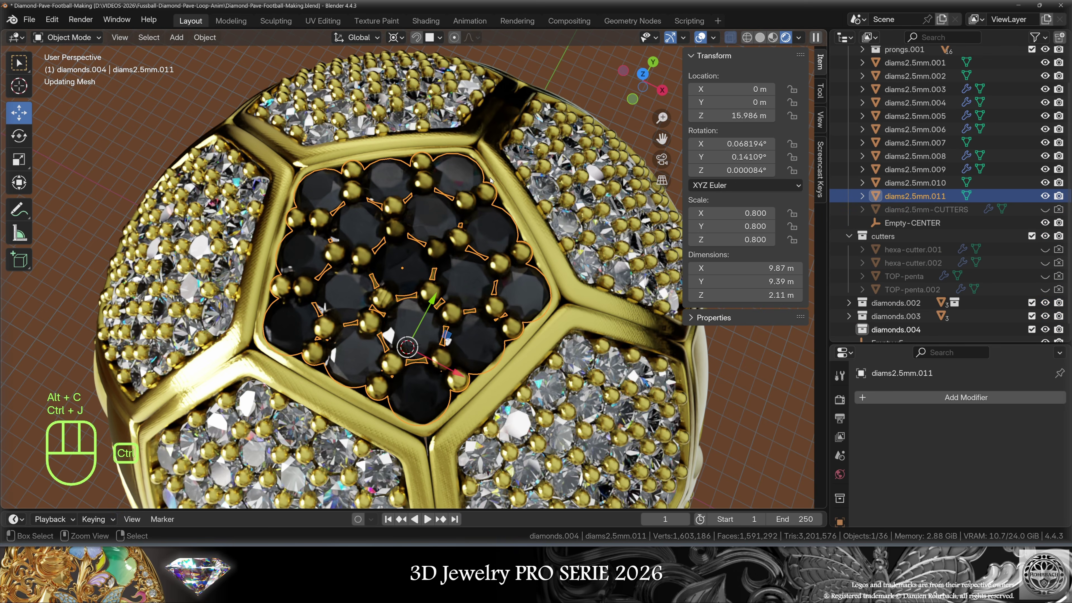
{"action": "left_click", "coordinate": [820, 120]}
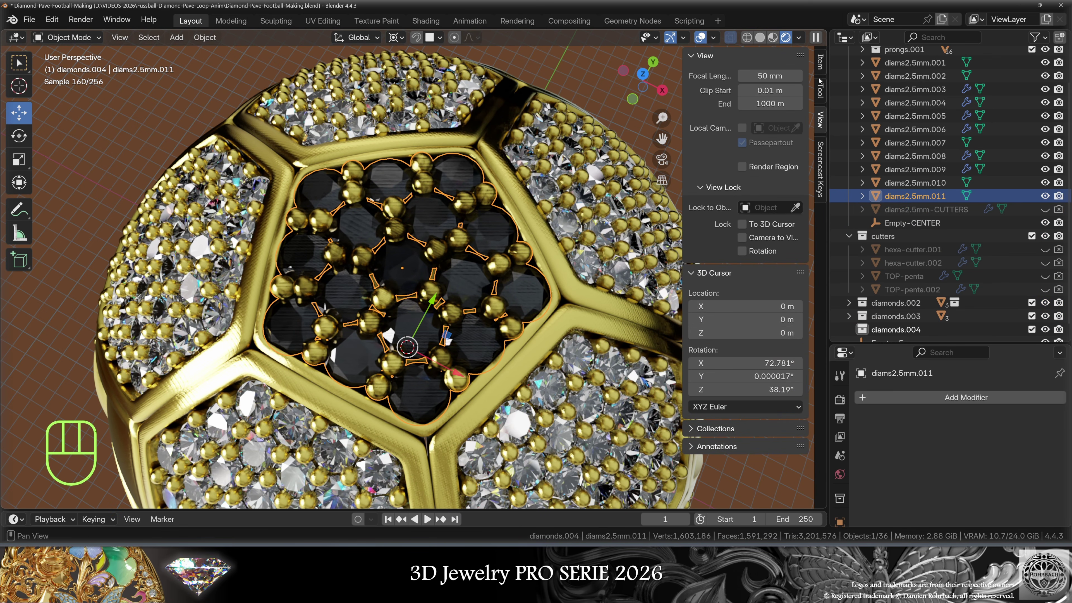
{"action": "left_click", "coordinate": [820, 62]}
- Rotate all geometry of the joined diamonds -63° around the 3D cursor in the right view, in Edit Mode
{"action": "middle_click_drag", "start_coordinate": [422, 270], "coordinate": [448, 245]}
{"action": "key", "text": "KP_3"}
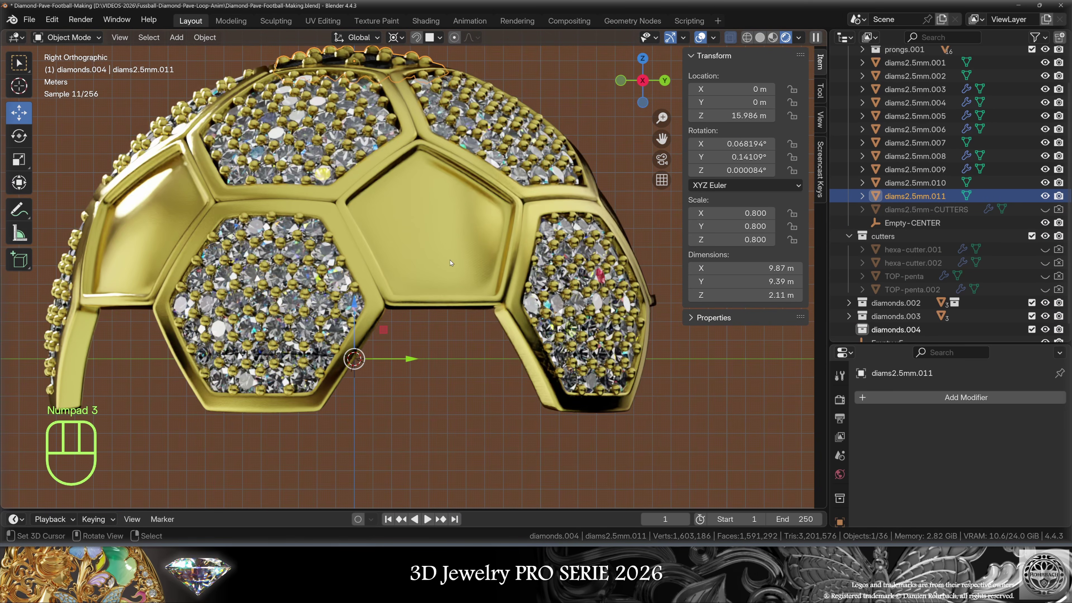
{"action": "key", "text": "Tab"}
{"action": "key", "text": "a"}
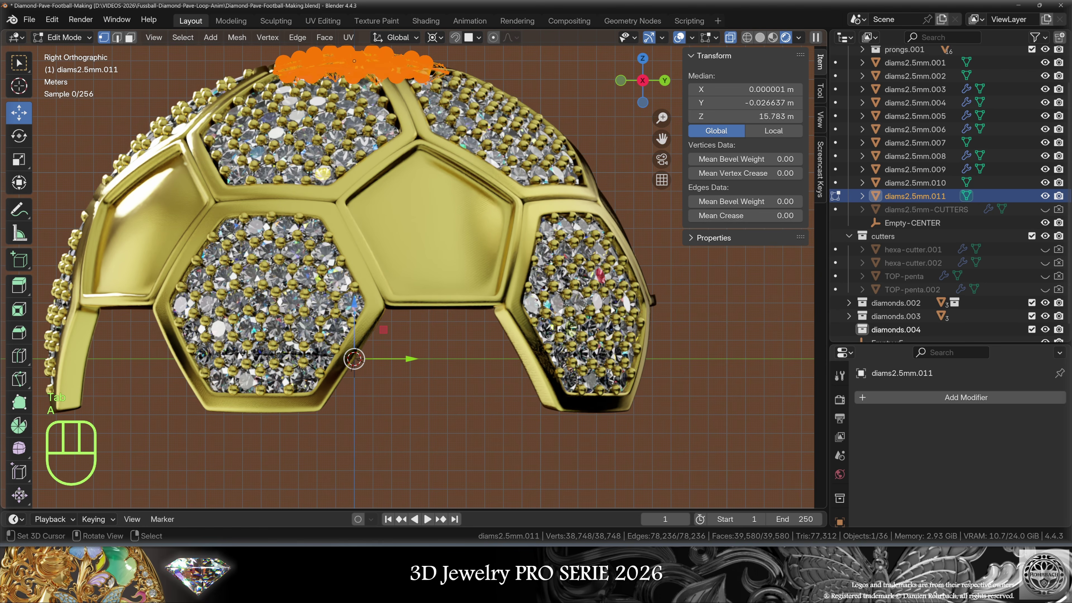
{"action": "left_click", "coordinate": [433, 38]}
{"action": "left_click", "coordinate": [452, 86]}
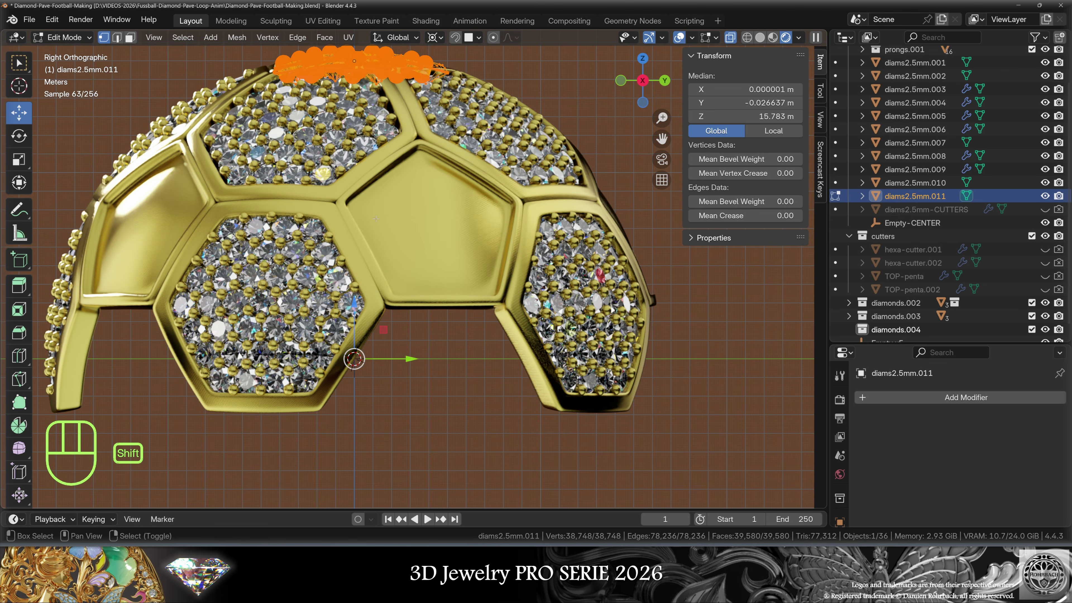
{"action": "middle_click_drag", "start_coordinate": [295, 295], "coordinate": [340, 332], "text": "shift"}
{"action": "key", "text": "r"}
{"action": "left_click", "coordinate": [231, 169]}
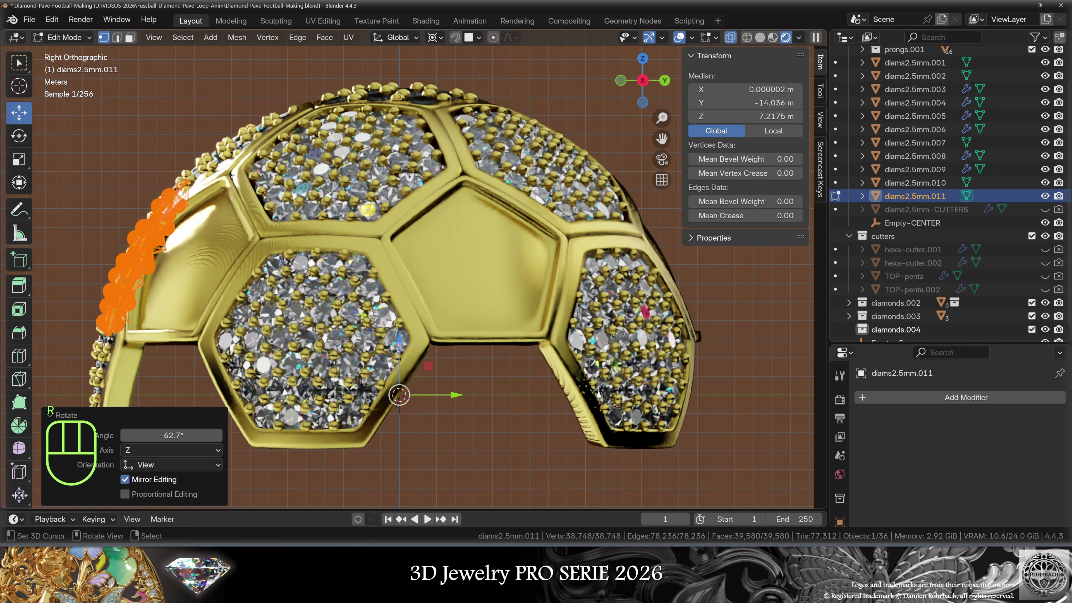
{"action": "left_click", "coordinate": [174, 434]}
{"action": "type", "text": "-63"}
{"action": "key", "text": "Return"}
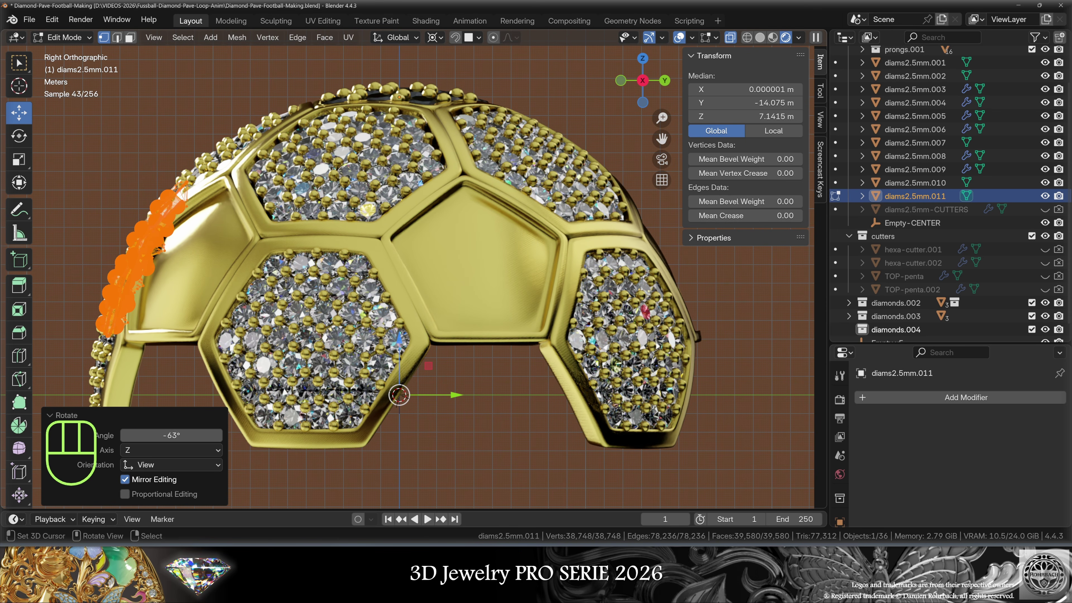
- Rotate the joined diamonds and prongs 36° around global Z onto the front pentagonal panel
{"action": "scroll", "coordinate": [330, 343], "scroll_direction": "down", "scroll_amount": 2}
{"action": "middle_click_drag", "start_coordinate": [330, 343], "coordinate": [382, 354]}
{"action": "key", "text": "r"}
{"action": "key", "text": "z"}
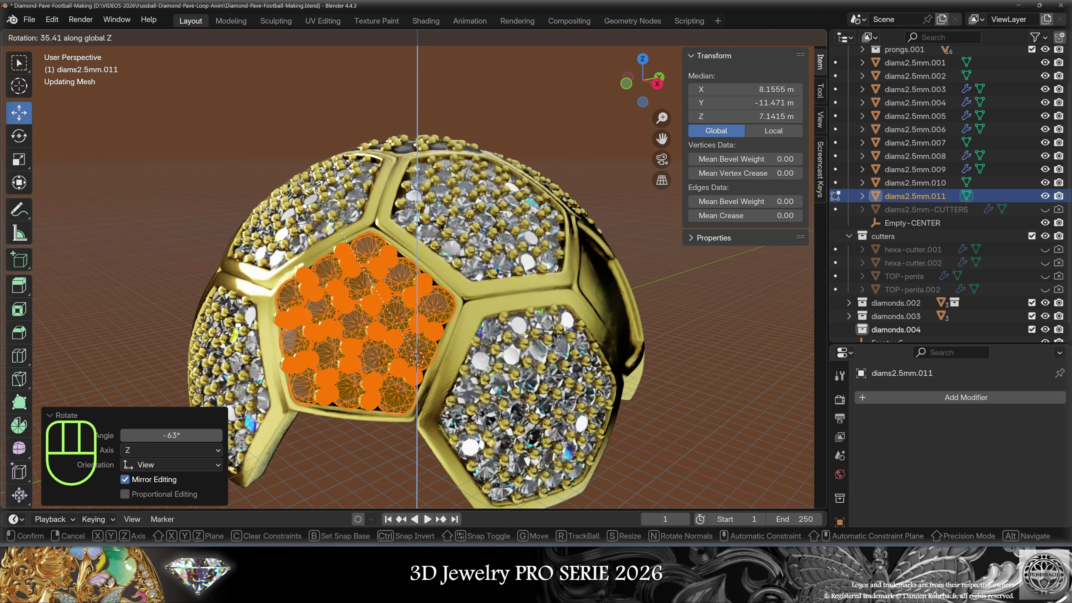
{"action": "left_click", "coordinate": [304, 406]}
{"action": "left_click", "coordinate": [179, 434]}
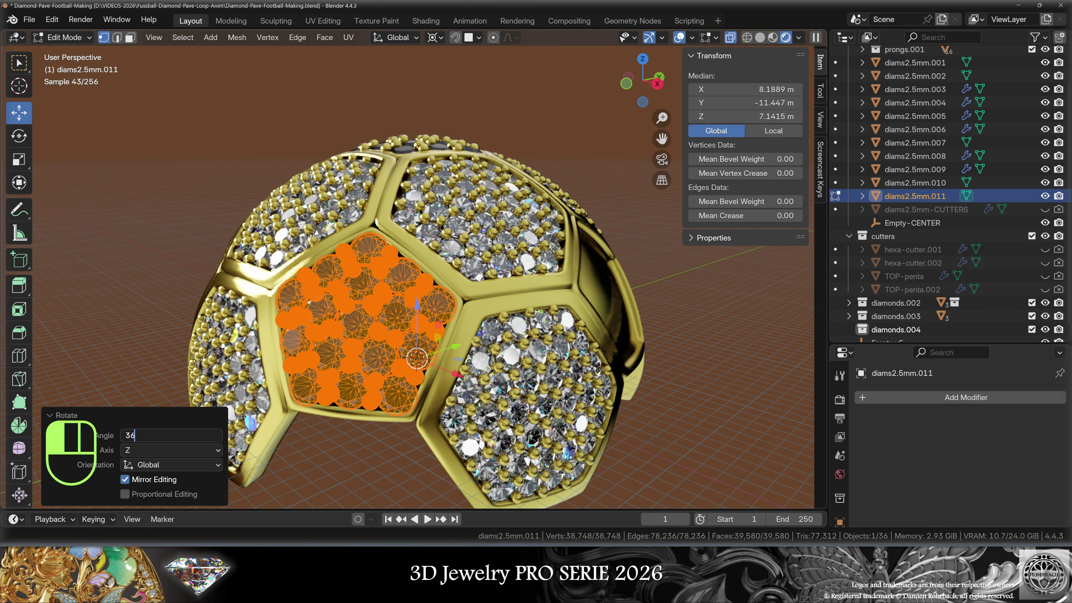
{"action": "type", "text": "36"}
{"action": "key", "text": "Return"}
- Apply all transforms to the joined diamonds and array them with count 5, relative offset off and Empty.x5 as object offset
{"action": "key", "text": "Tab"}
{"action": "key", "text": "ctrl+a"}
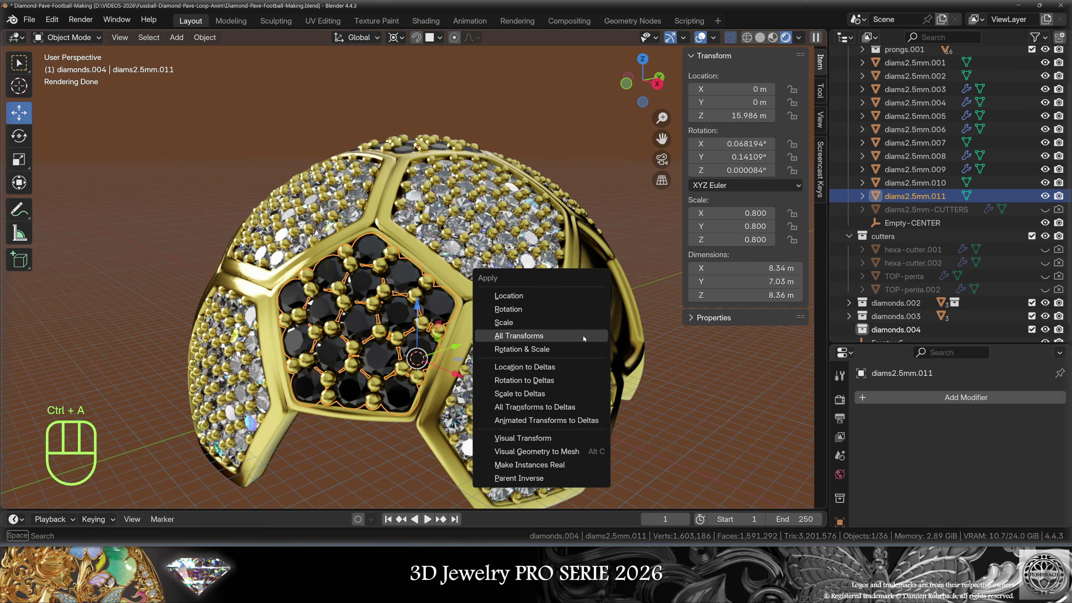
{"action": "left_click", "coordinate": [584, 338]}
{"action": "left_click", "coordinate": [917, 399]}
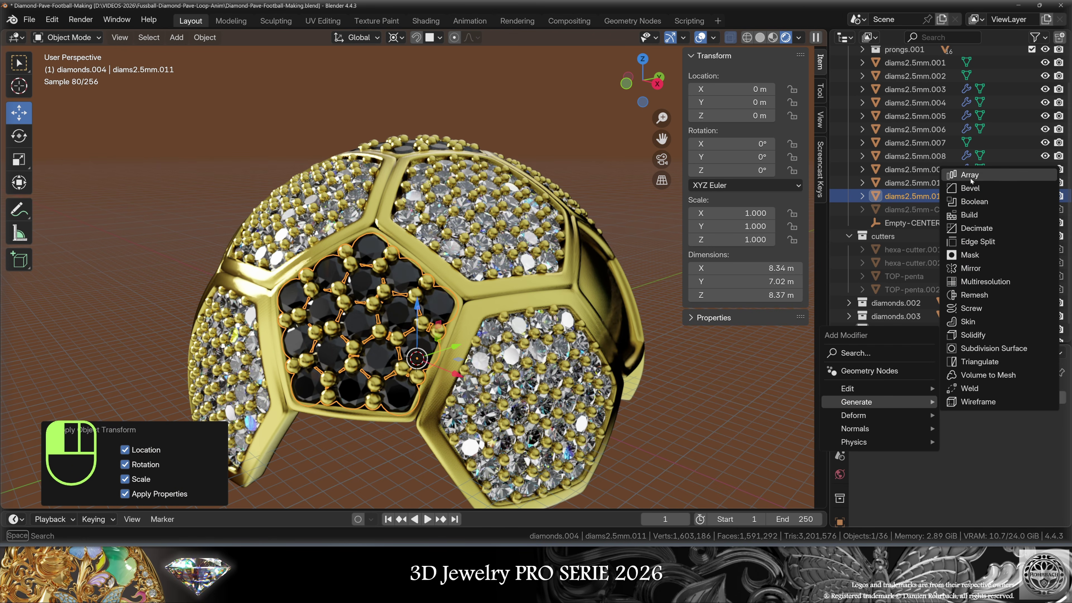
{"action": "left_click", "coordinate": [967, 176]}
{"action": "left_click", "coordinate": [954, 457]}
{"action": "type", "text": "5"}
{"action": "key", "text": "Return"}
{"action": "scroll", "coordinate": [907, 462], "scroll_direction": "down", "scroll_amount": 3}
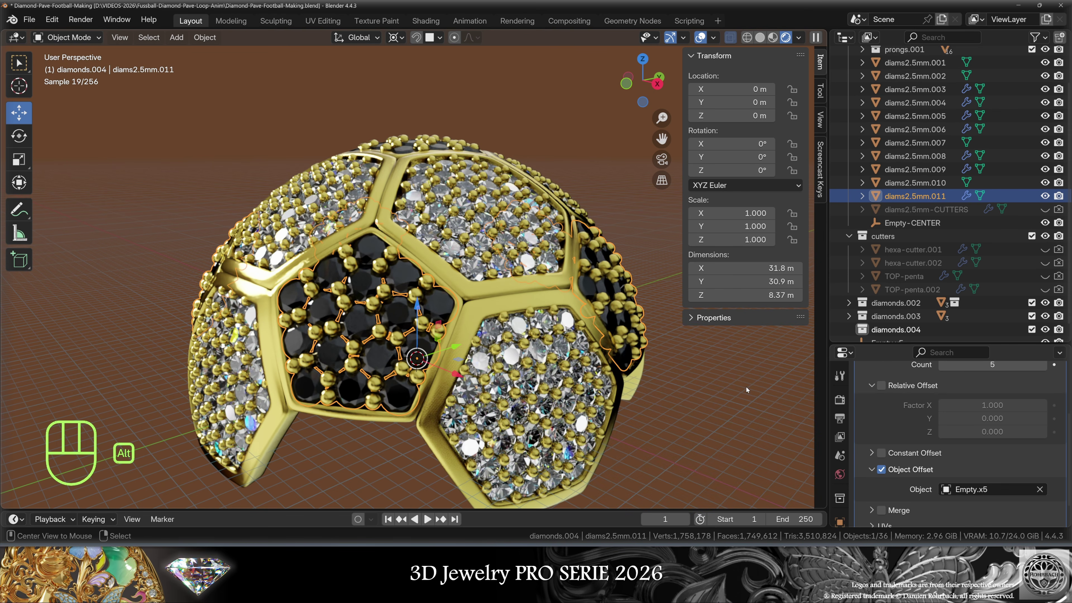
- Unhide diams2.5mm-CUTTERS, duplicate it into the diamonds.004 collection, and enter Edit Mode on the copy in the right view
{"action": "middle_click_drag", "start_coordinate": [747, 389], "coordinate": [747, 439], "text": "alt"}
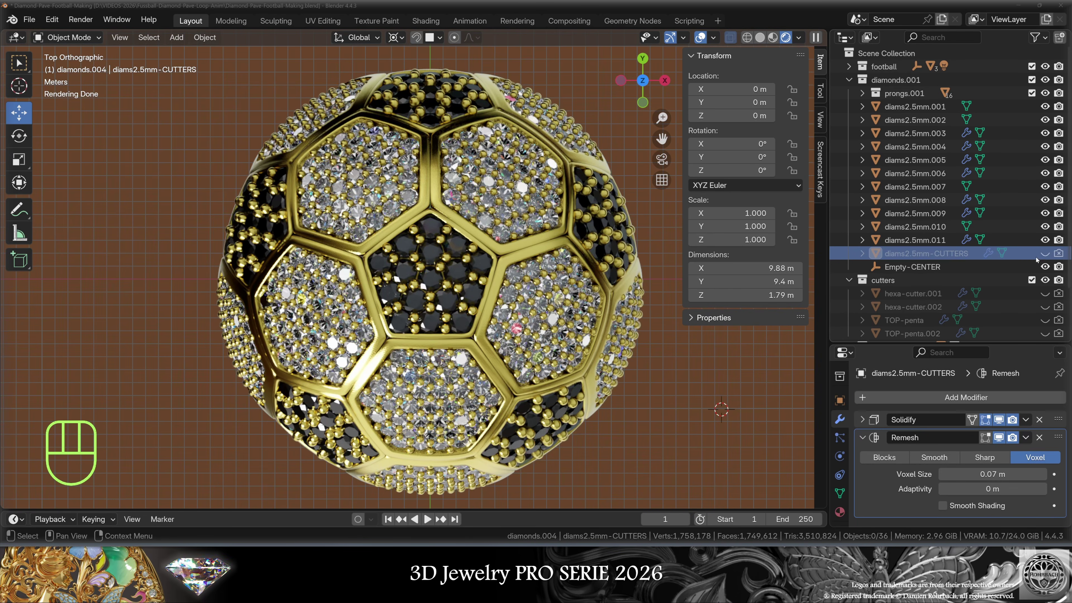
{"action": "left_click", "coordinate": [1045, 253]}
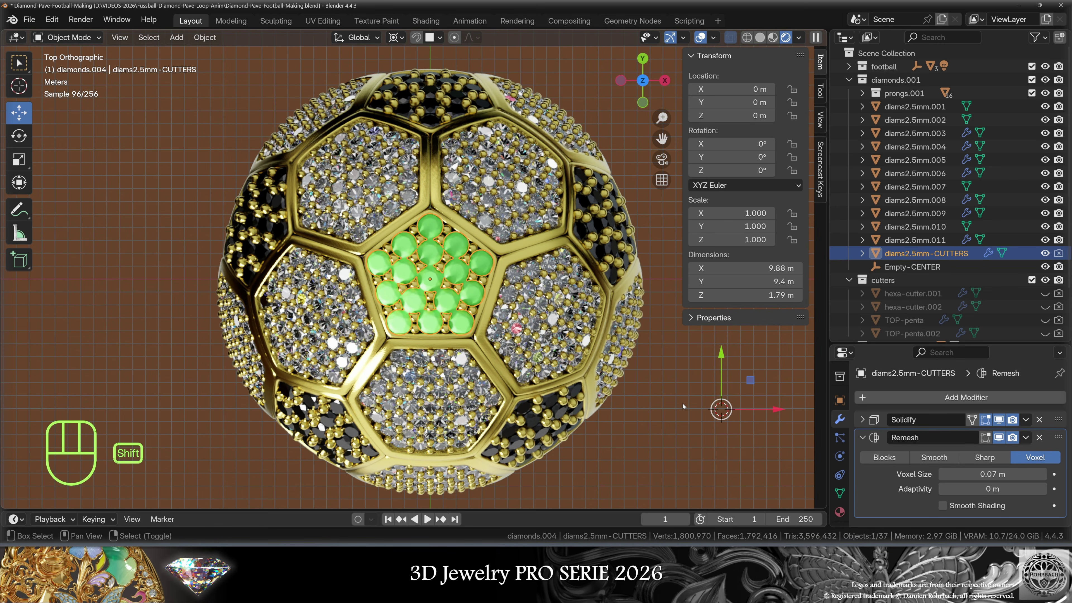
{"action": "key", "text": "Tab"}
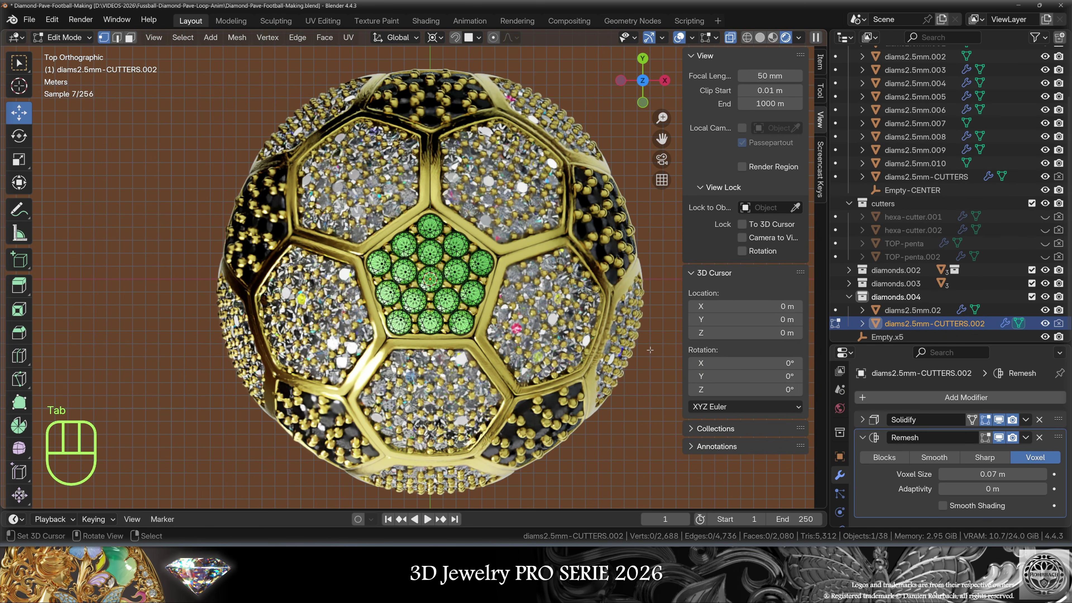
{"action": "key", "text": "KP_3"}
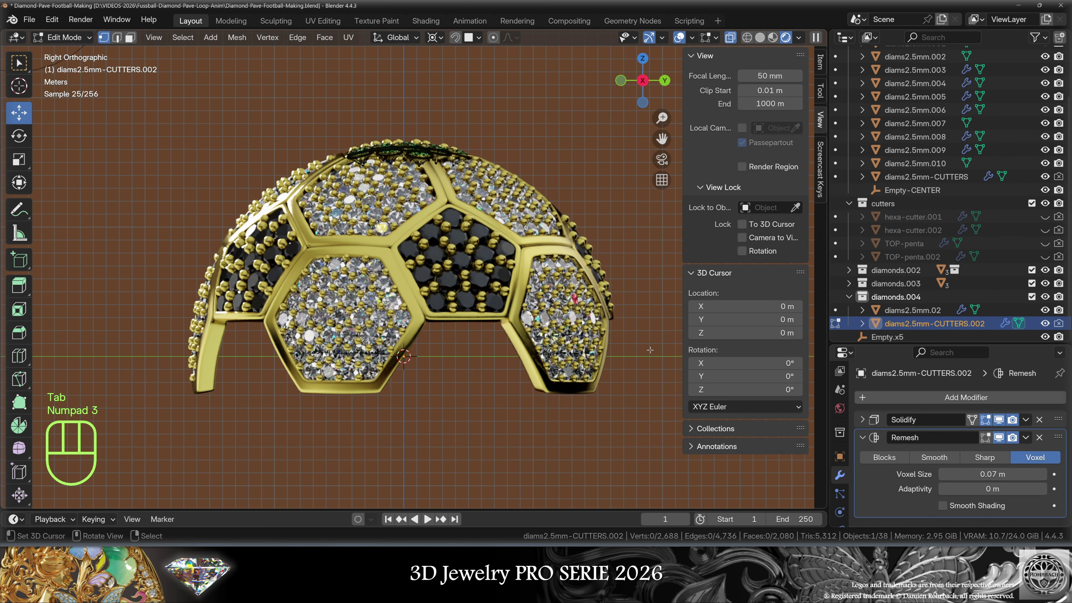
- Place the copied diamond cutters on the front pentagonal panel by rotating them -63° in the right view and around global Z
{"action": "key", "text": "a"}
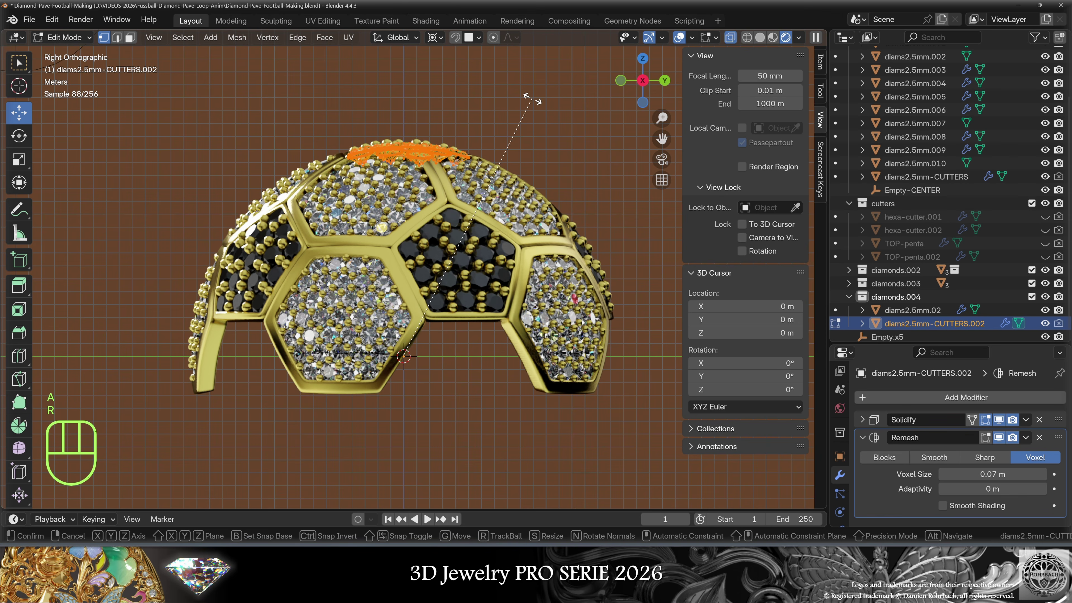
{"action": "key", "text": "r"}
{"action": "left_click", "coordinate": [275, 160]}
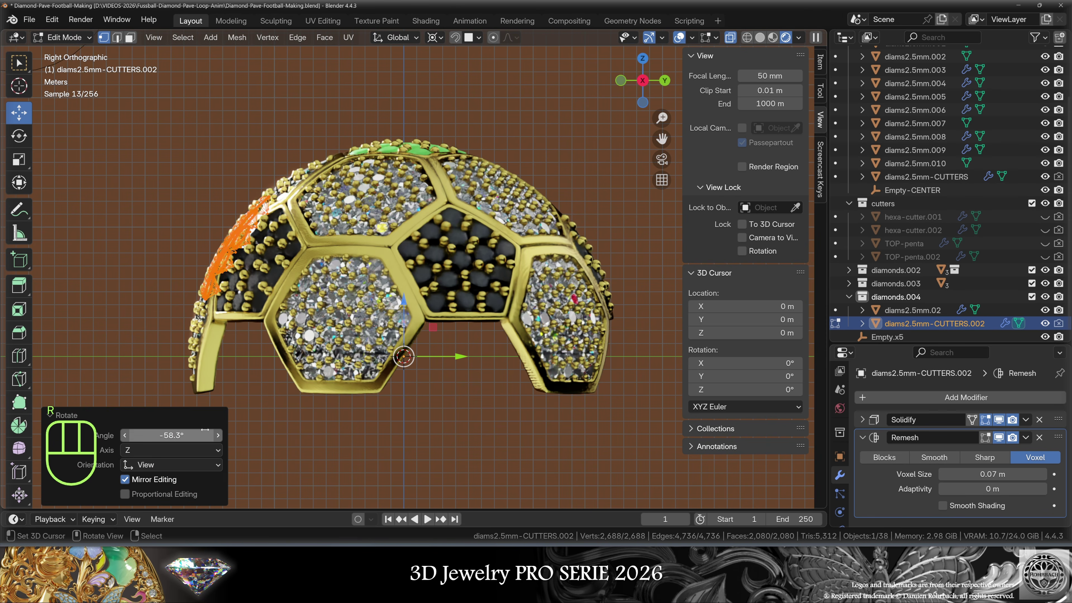
{"action": "type", "text": "-63"}
{"action": "key", "text": "Return"}
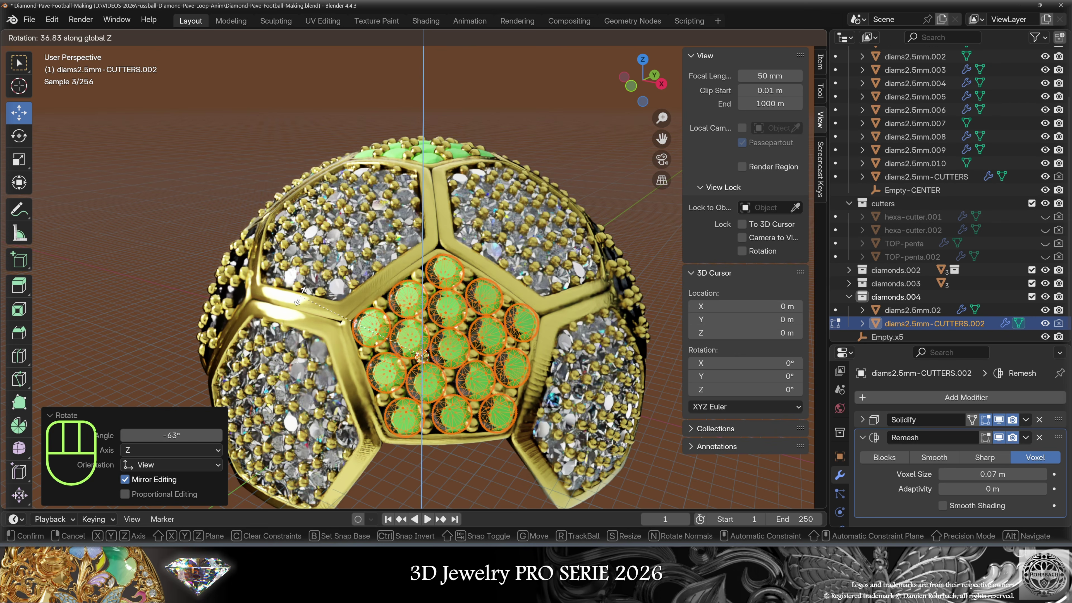
{"action": "left_click", "coordinate": [274, 356]}
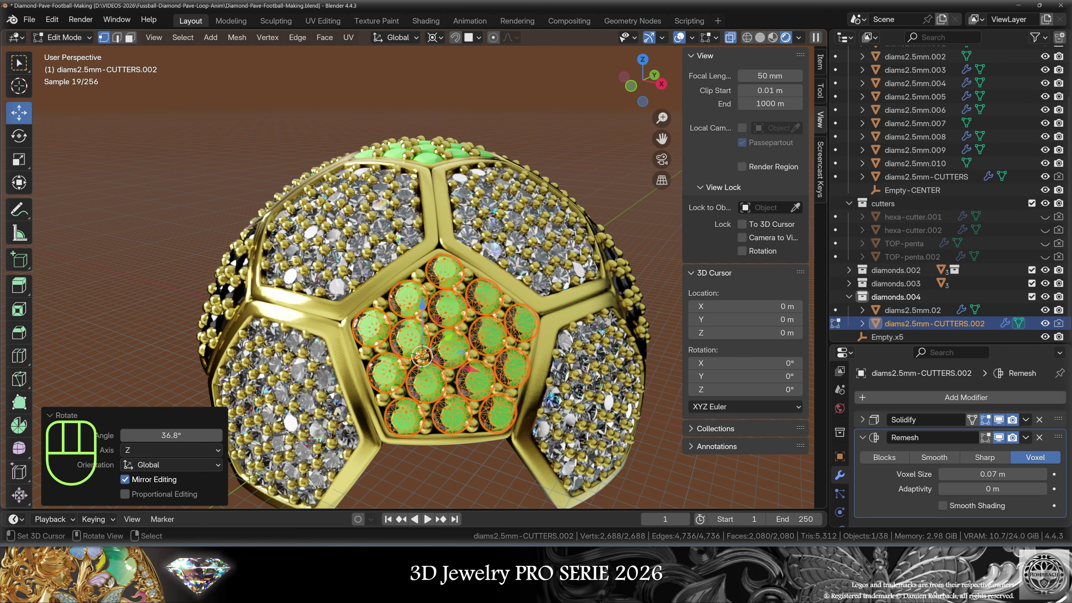
{"action": "left_click_drag", "start_coordinate": [186, 432], "coordinate": [181, 432]}
{"action": "key", "text": "Tab"}
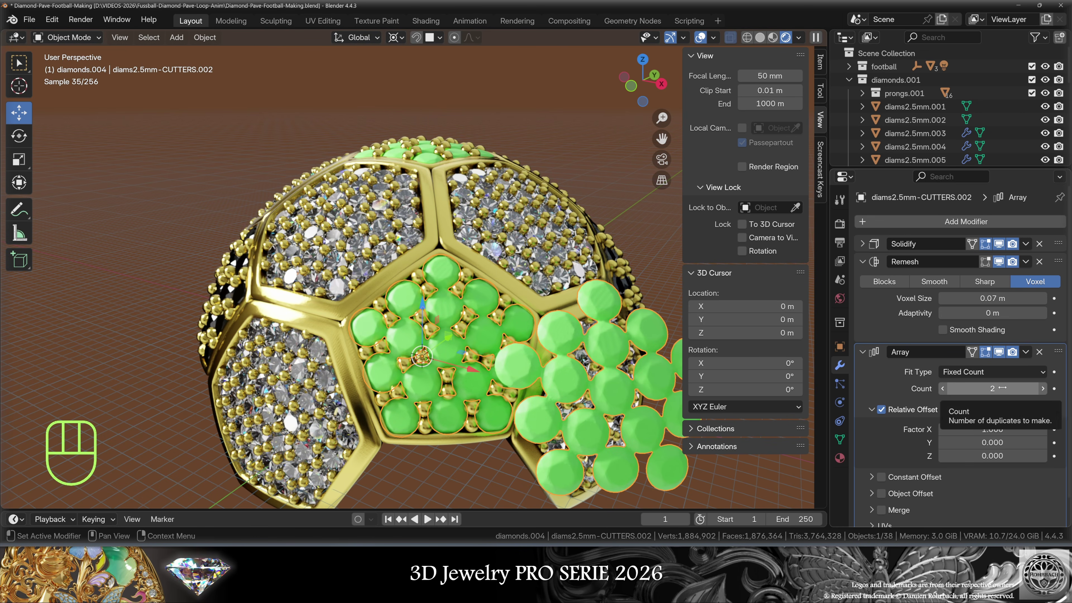
- Set the diams2.5mm-CUTTERS.002 array to count 5, relative offset off, and object offset using Empty.x5
{"action": "left_click_drag", "start_coordinate": [1002, 389], "coordinate": [1026, 388]}
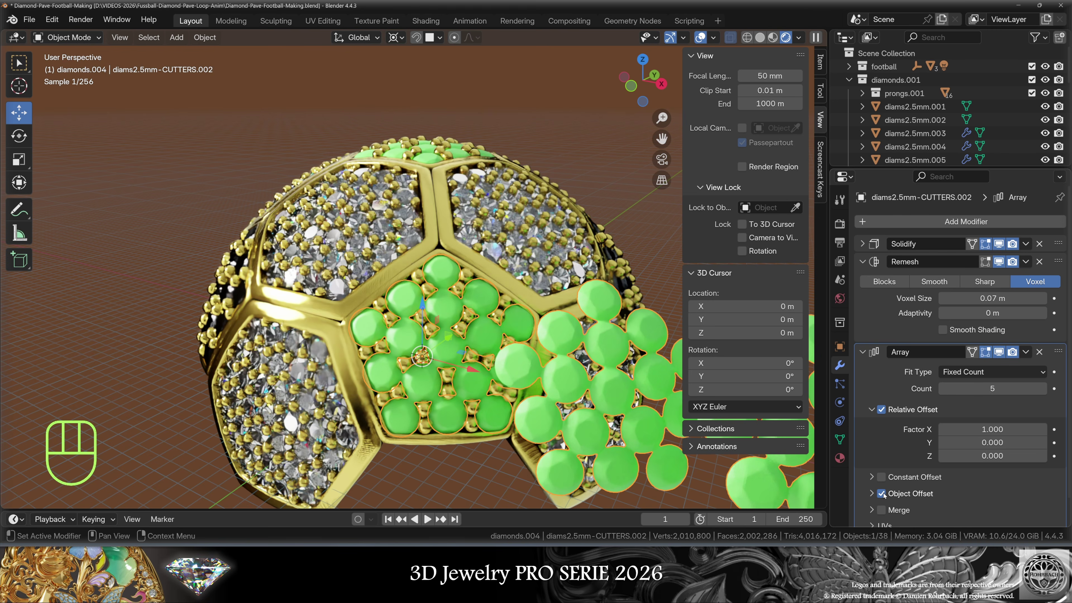
{"action": "left_click", "coordinate": [881, 409]}
{"action": "left_click", "coordinate": [882, 493]}
{"action": "left_click", "coordinate": [871, 493]}
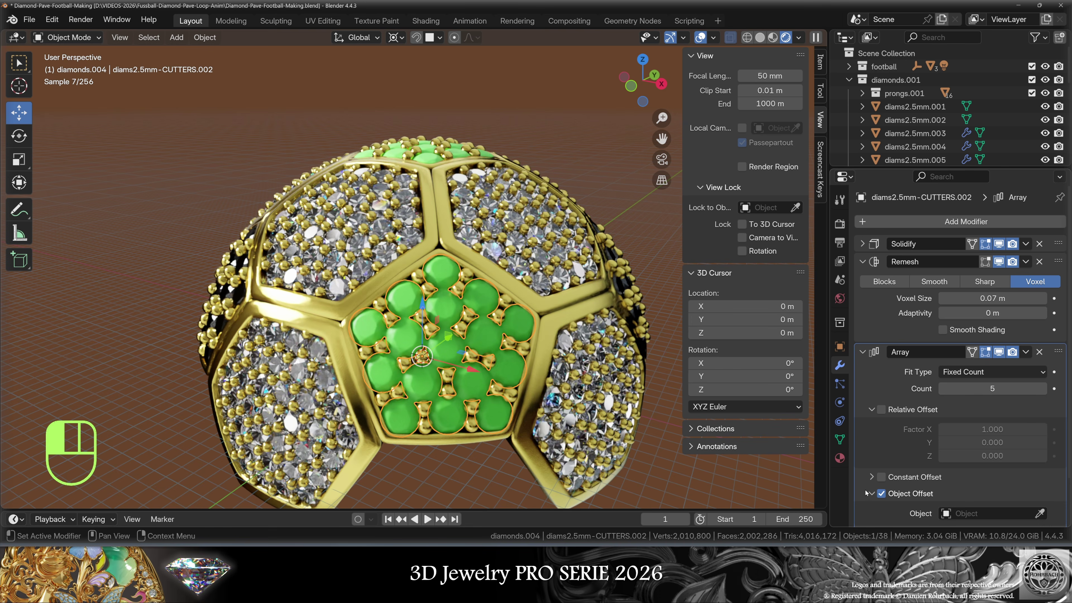
{"action": "left_click", "coordinate": [988, 513]}
{"action": "left_click", "coordinate": [929, 387]}
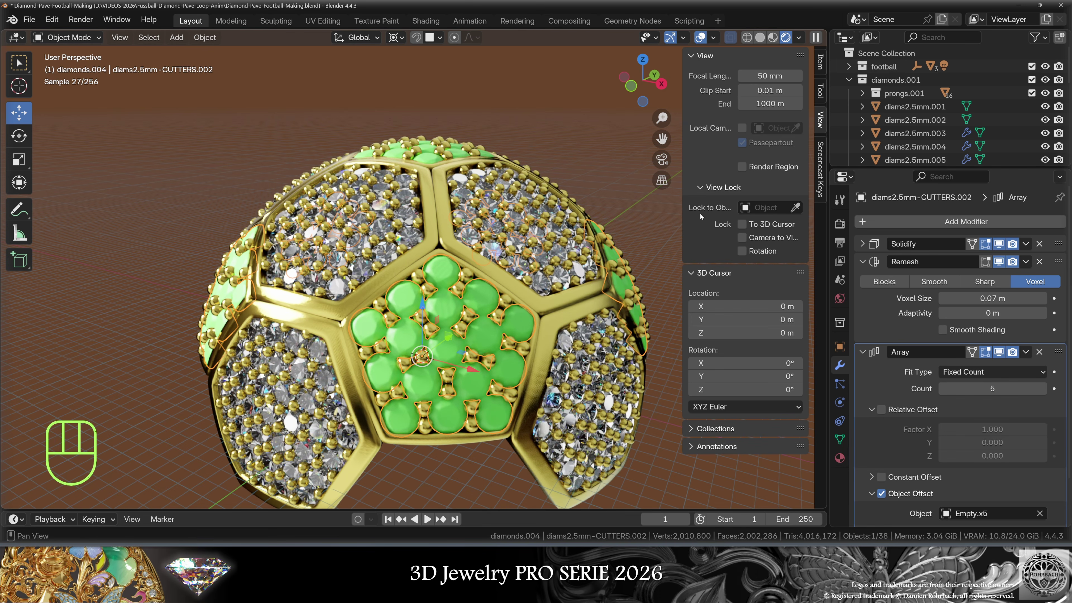
- Assign diams2.5mm-CUTTERS.002 as the object of YG1's Boolean.007 difference, isolate YG1 to check the cut seats, and save the file
{"action": "left_click", "coordinate": [820, 62]}
{"action": "left_click", "coordinate": [439, 249]}
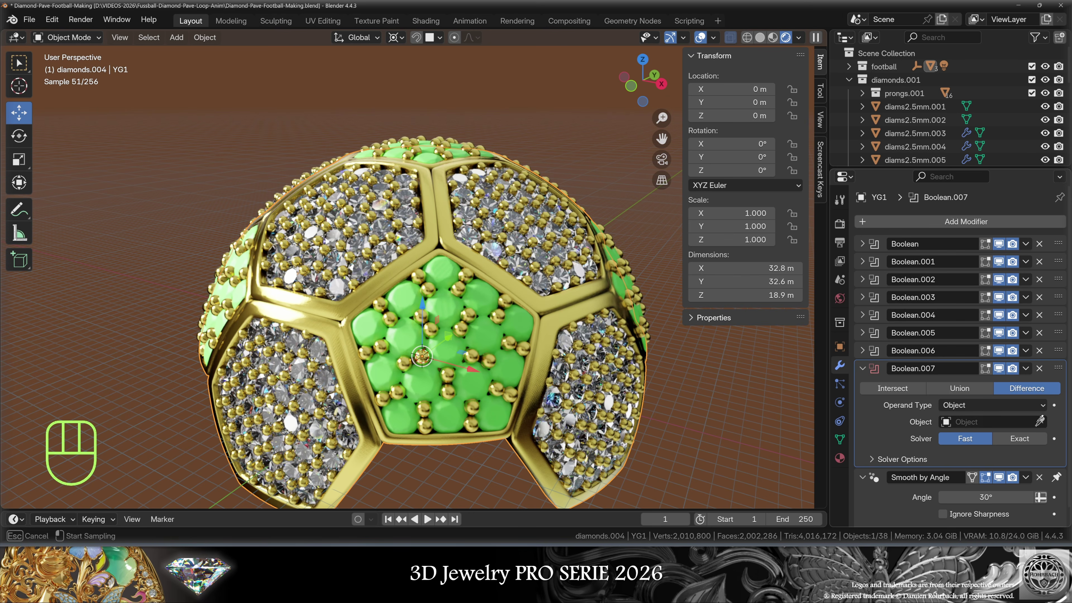
{"action": "left_click", "coordinate": [487, 340]}
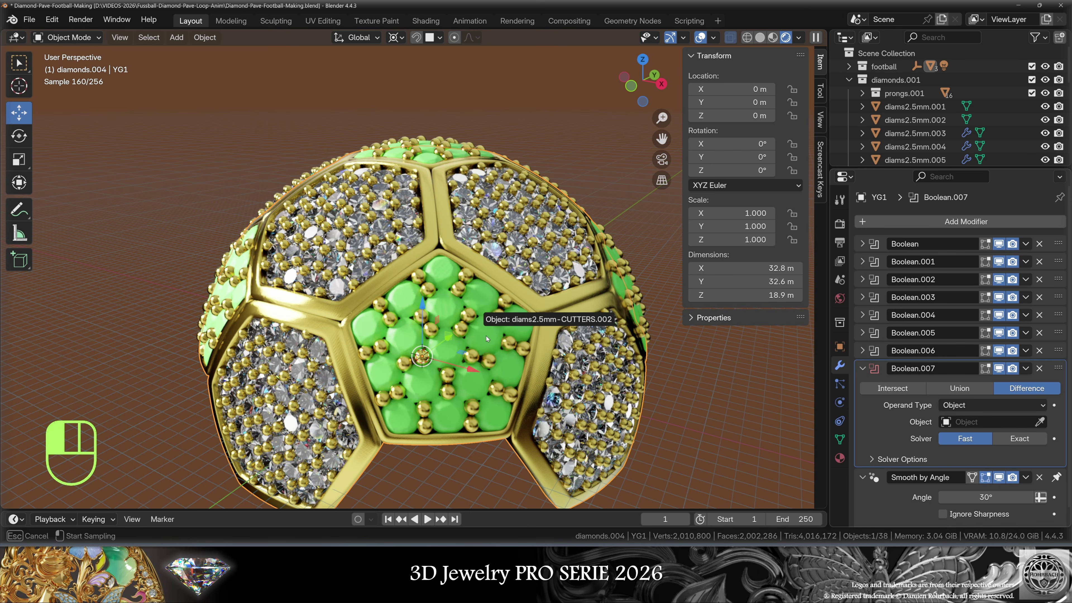
{"action": "key", "text": "KP_Divide"}
{"action": "middle_click_drag", "start_coordinate": [486, 339], "coordinate": [451, 376]}
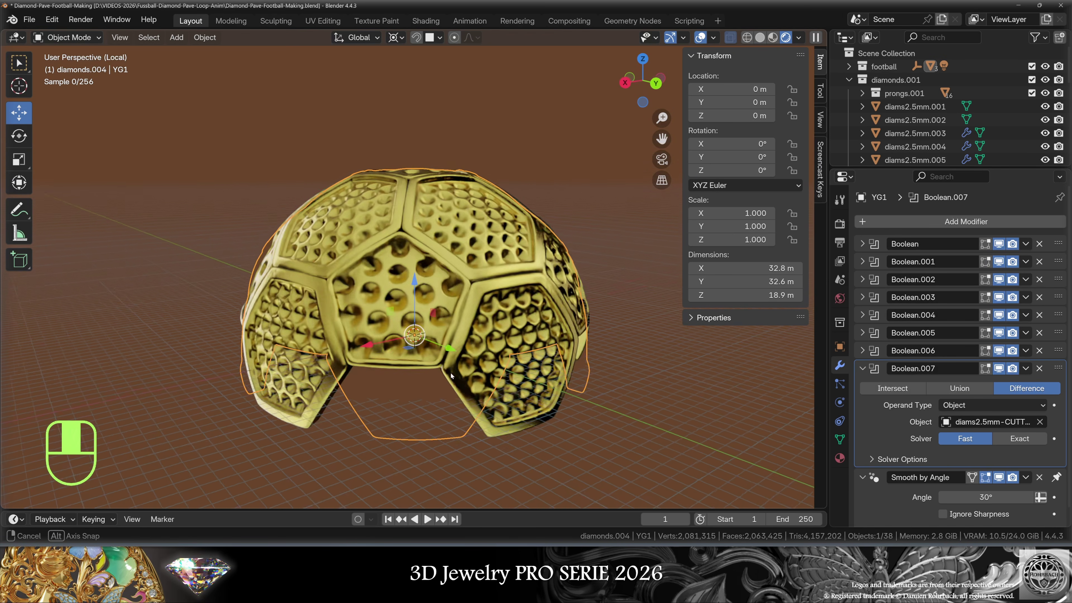
{"action": "key", "text": "ctrl+s"}
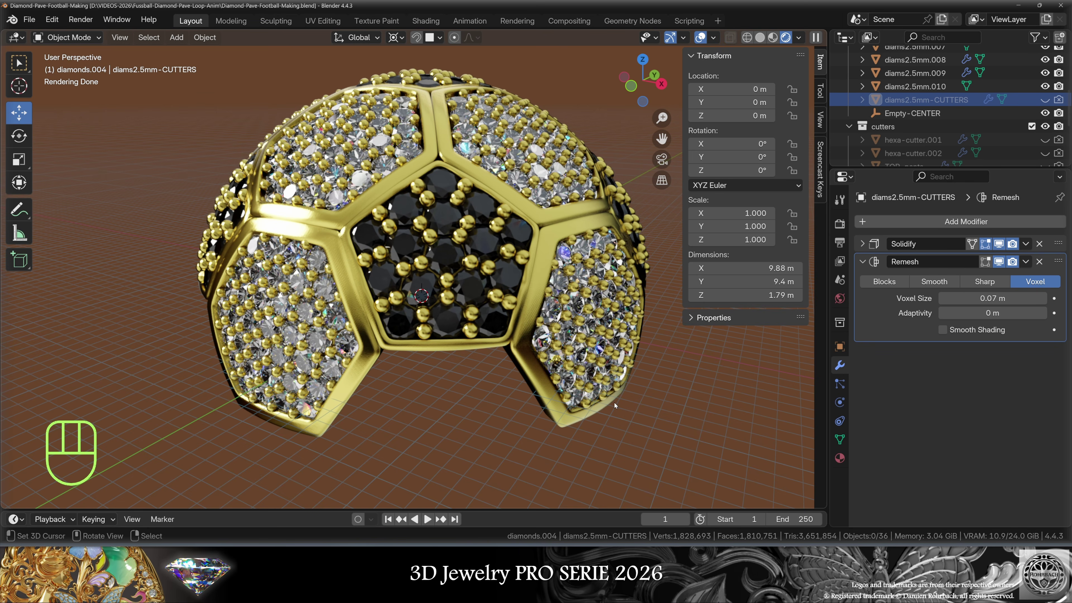
- Inspect the inner surface of the gold football shell around a pentagonal panel
{"action": "middle_click_drag", "start_coordinate": [614, 402], "coordinate": [551, 266]}
{"action": "scroll", "coordinate": [551, 265], "scroll_direction": "up", "scroll_amount": 5}
{"action": "scroll", "coordinate": [550, 265], "scroll_direction": "up", "scroll_amount": 6}
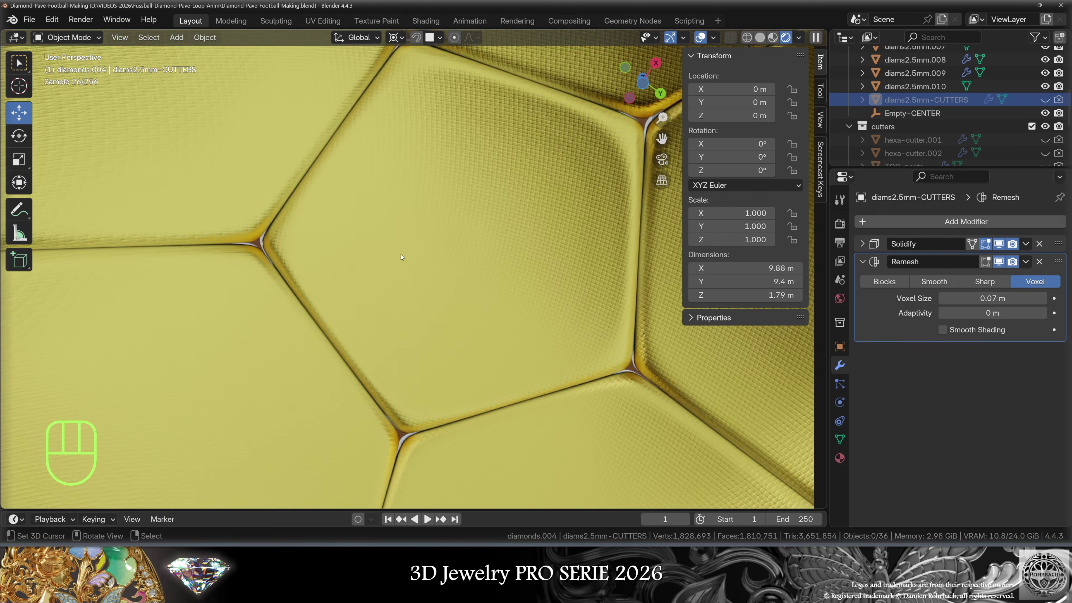
{"action": "scroll", "coordinate": [400, 254], "scroll_direction": "down", "scroll_amount": 6}
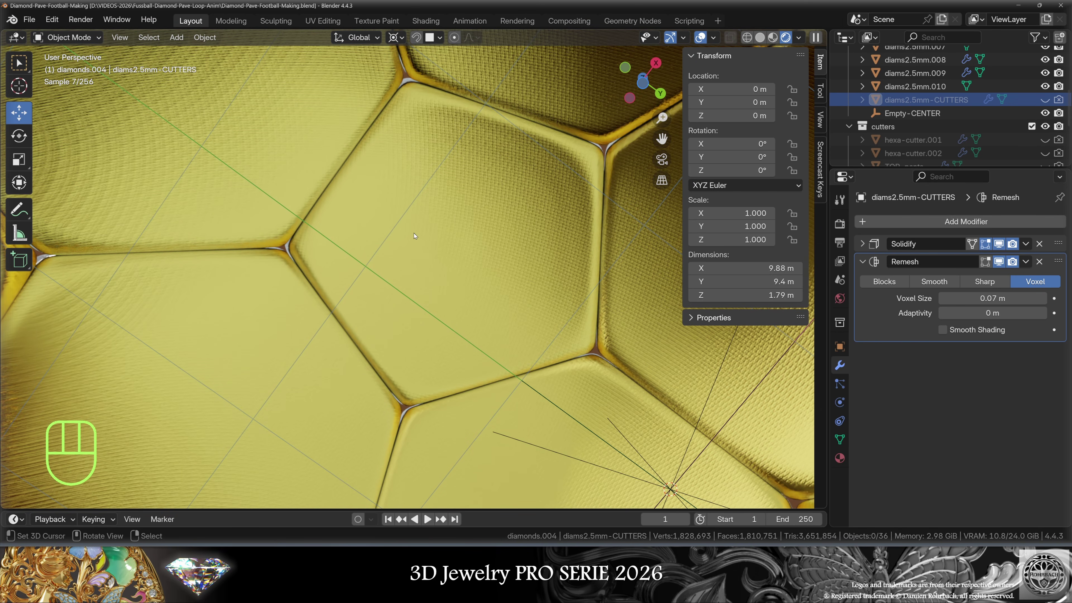
{"action": "scroll", "coordinate": [506, 204], "scroll_direction": "down", "scroll_amount": 8}
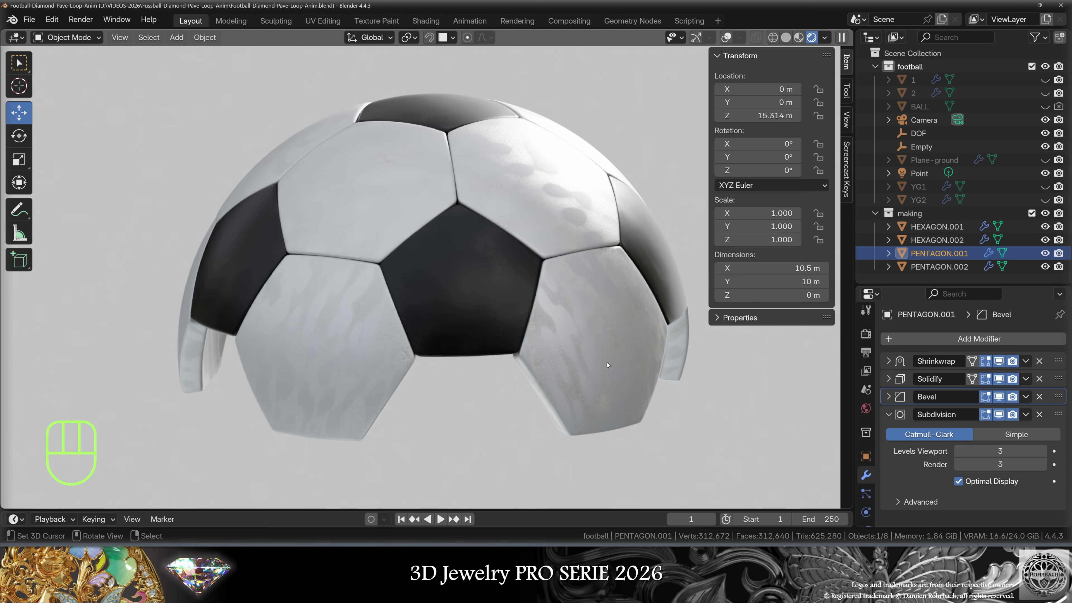
- In the Football-Diamond-Pave-Loop-Anim file, set the Solidify offset to -0.5 on HEXAGON.001 and PENTAGON.002
{"action": "middle_click_drag", "start_coordinate": [607, 362], "coordinate": [604, 388]}
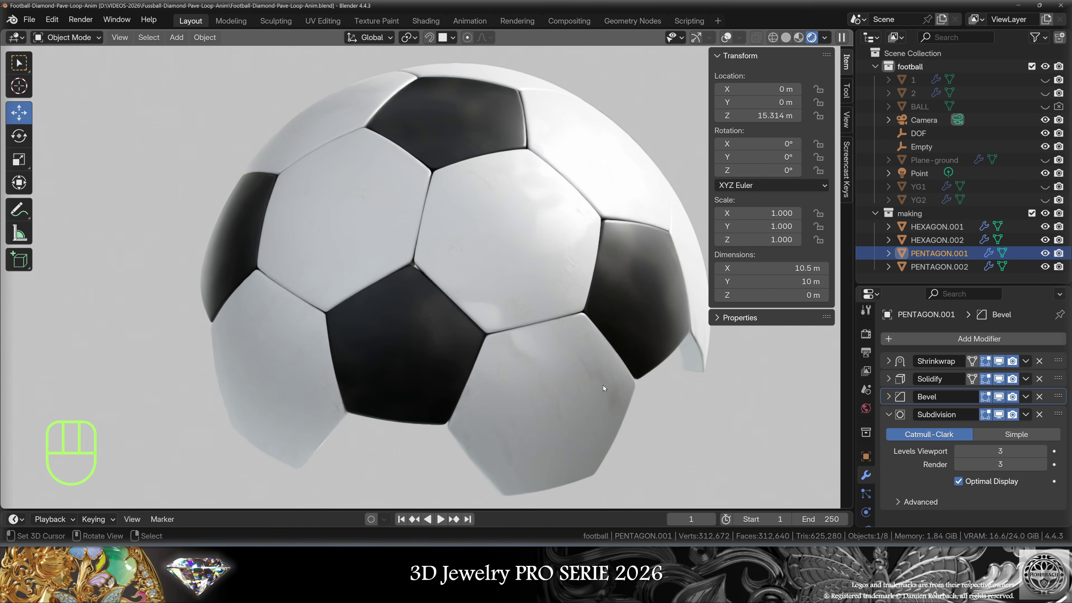
{"action": "right_click", "coordinate": [606, 332]}
{"action": "middle_click_drag", "start_coordinate": [925, 466], "coordinate": [924, 417]}
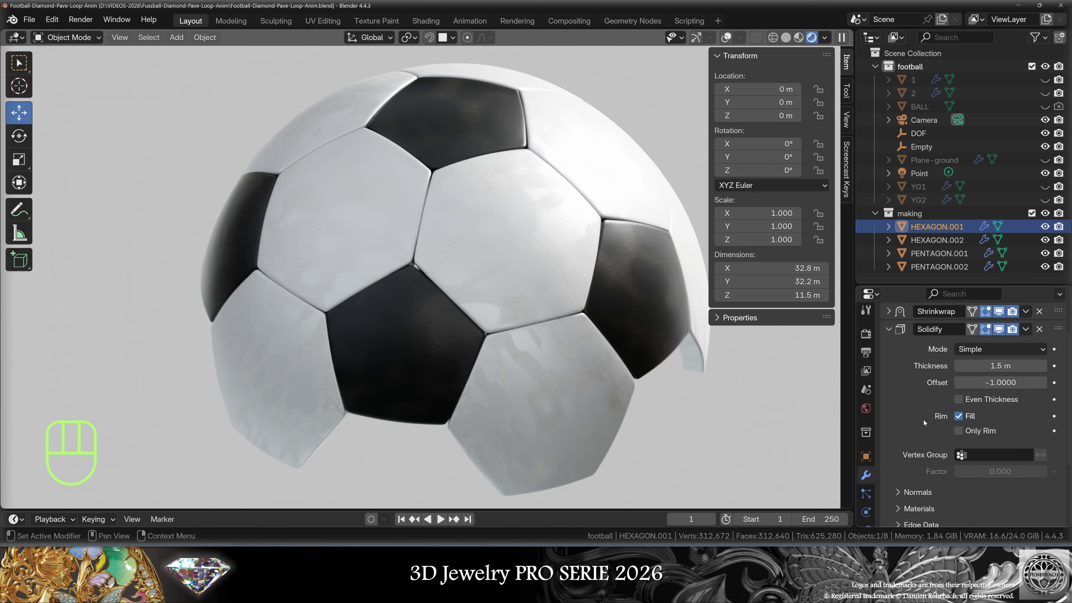
{"action": "mouse_move", "coordinate": [971, 382]}
{"action": "left_mouse_down"}
{"action": "mouse_move", "coordinate": [1002, 382]}
{"action": "mouse_move", "coordinate": [988, 383]}
{"action": "left_mouse_up"}
{"action": "left_click", "coordinate": [1023, 387]}
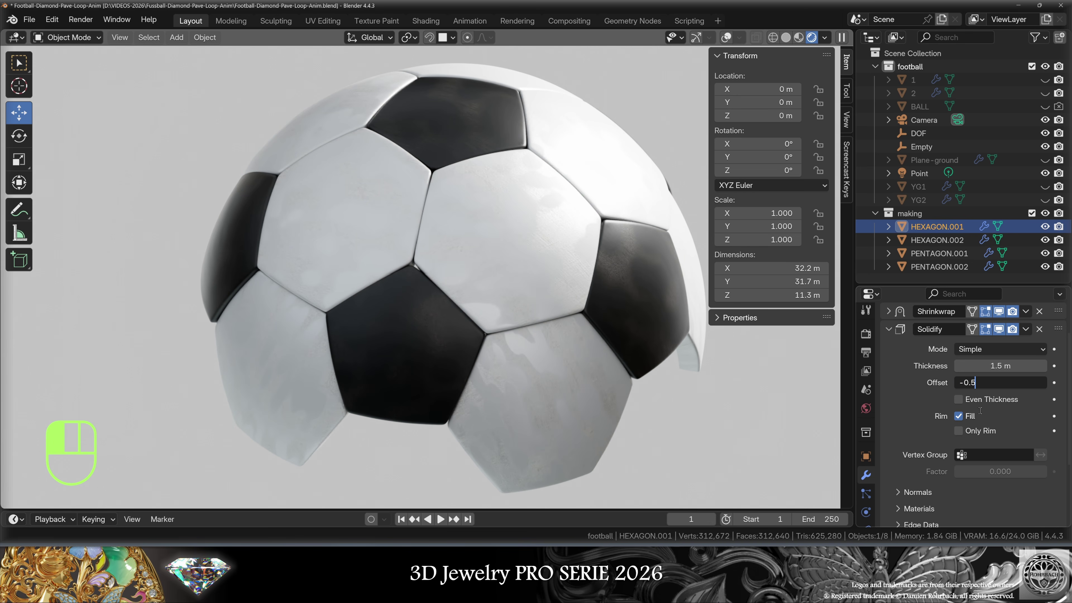
{"action": "key", "text": "Return"}
{"action": "left_click", "coordinate": [438, 347]}
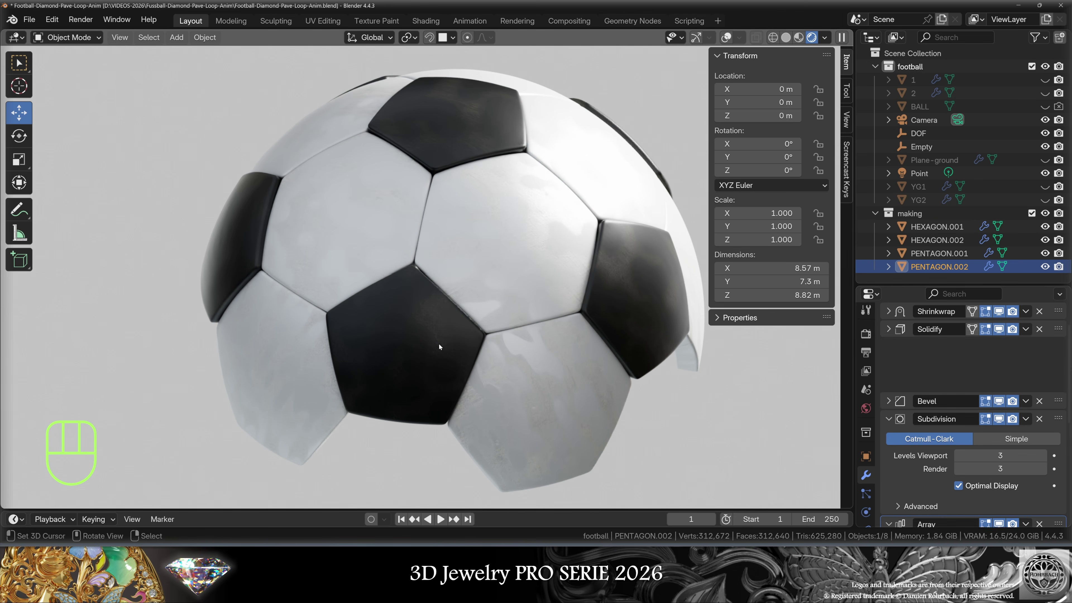
{"action": "left_click", "coordinate": [889, 329]}
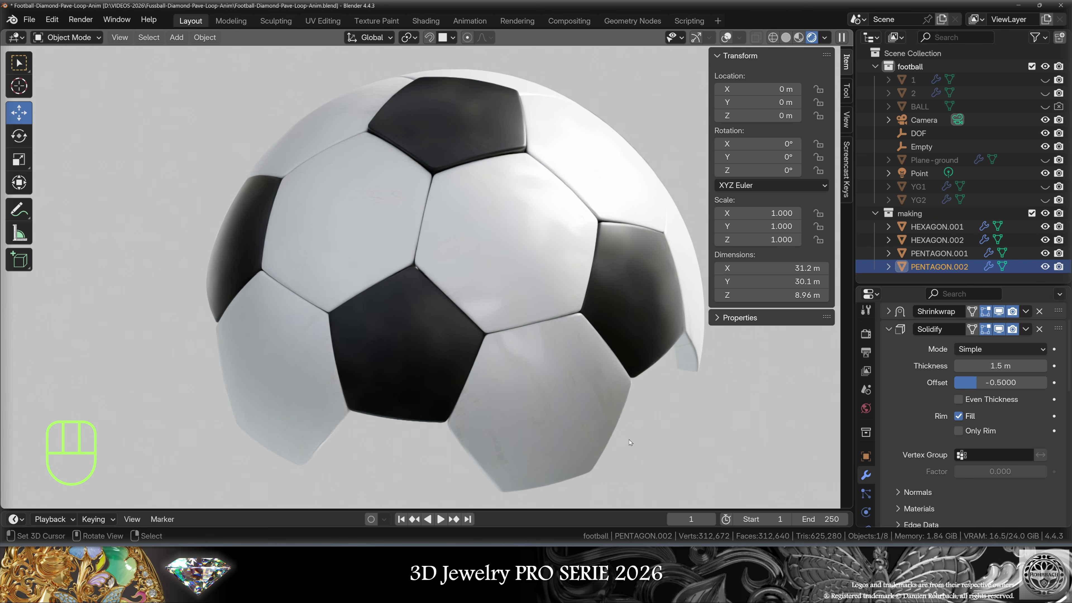
- Add a second Solidify modifier with 0.2 m thickness and offset 1 to PENTAGON.001, HEXAGON.001 and PENTAGON.002
{"action": "left_click", "coordinate": [480, 151]}
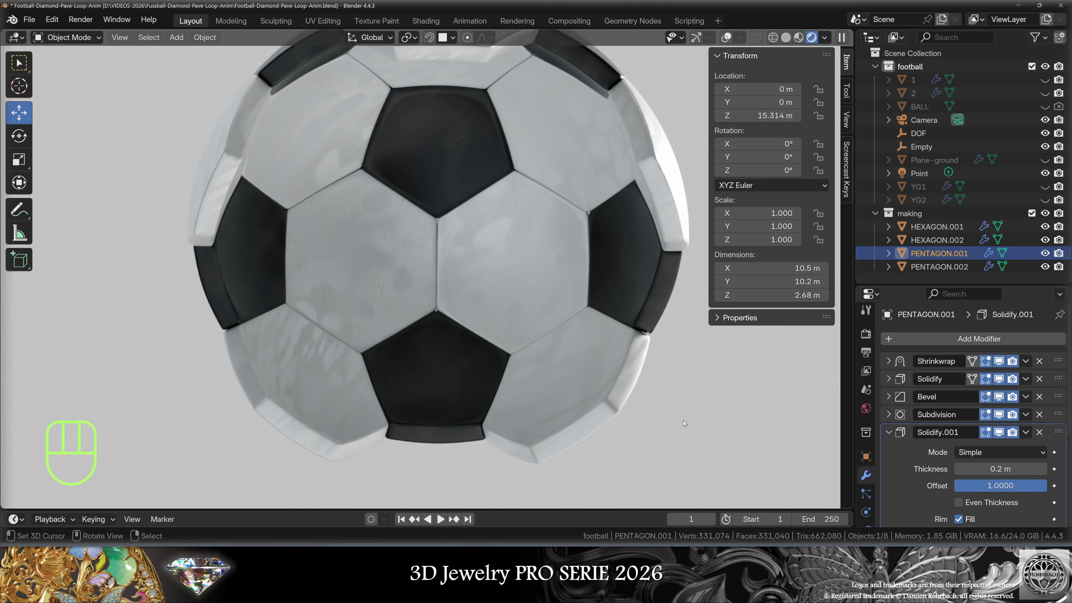
{"action": "left_click", "coordinate": [566, 389]}
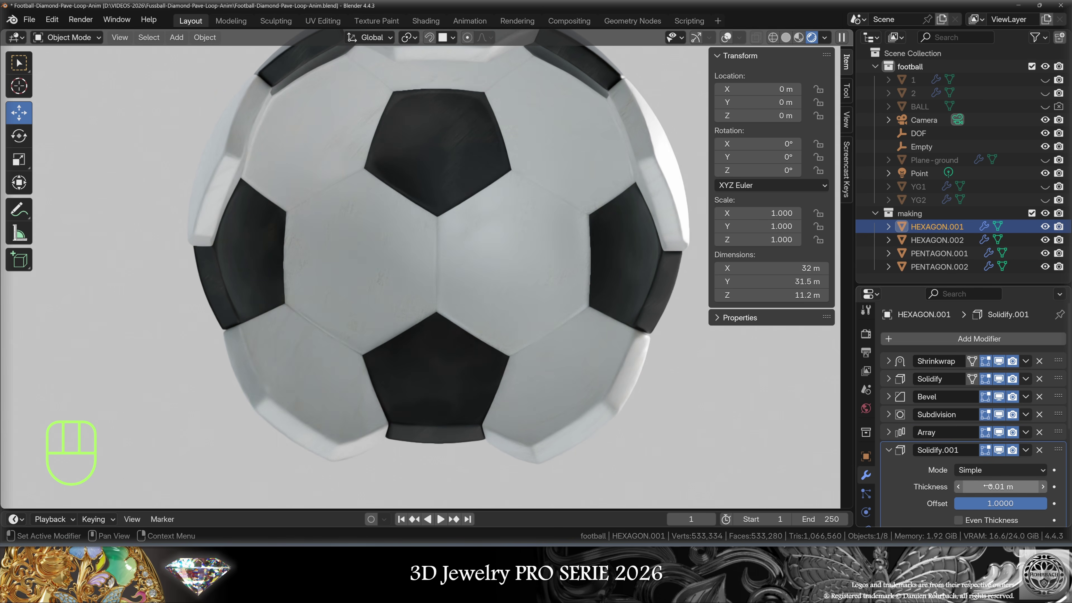
{"action": "left_click", "coordinate": [445, 398]}
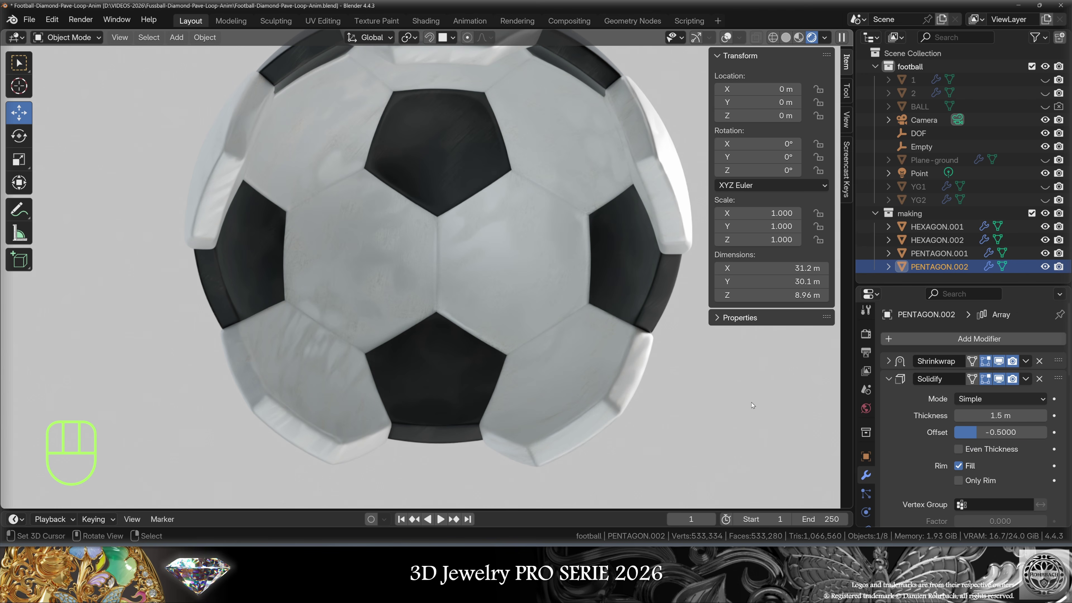
{"action": "left_click", "coordinate": [889, 379]}
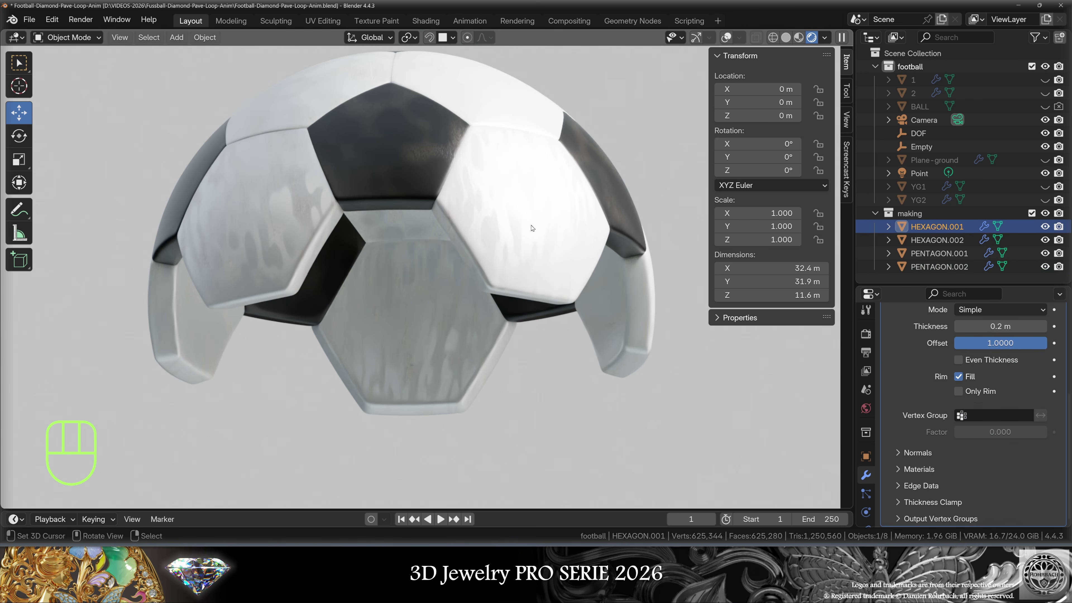
- Set the thickness of HEXAGON.001's first Solidify modifier to 0.5 m
{"action": "scroll", "coordinate": [931, 380], "scroll_direction": "up", "scroll_amount": 8}
{"action": "left_click", "coordinate": [899, 379]}
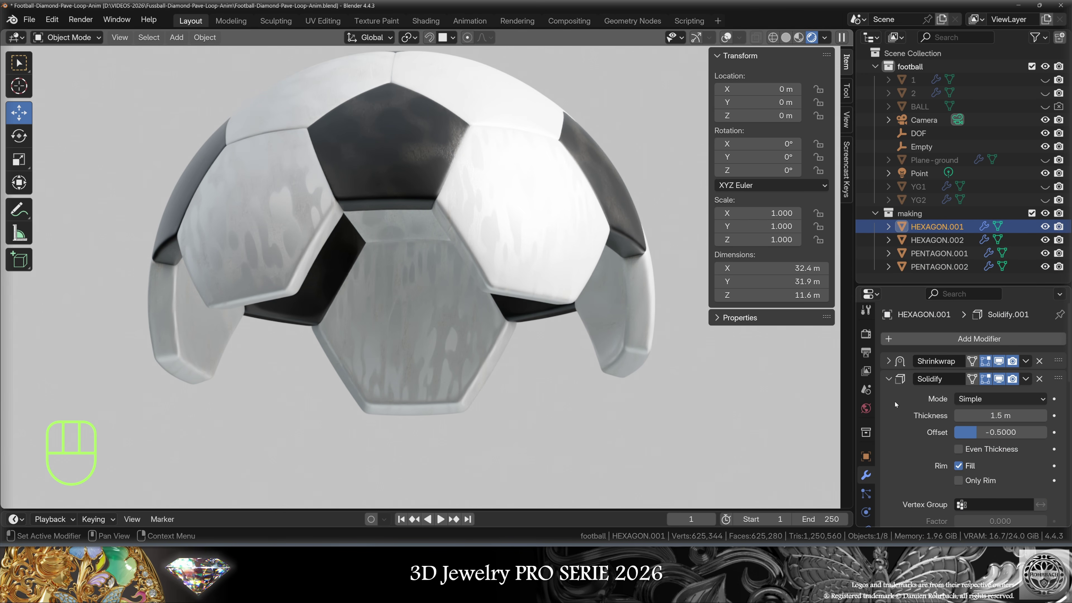
{"action": "left_click", "coordinate": [1008, 417]}
{"action": "key", "text": "BackSpace"}
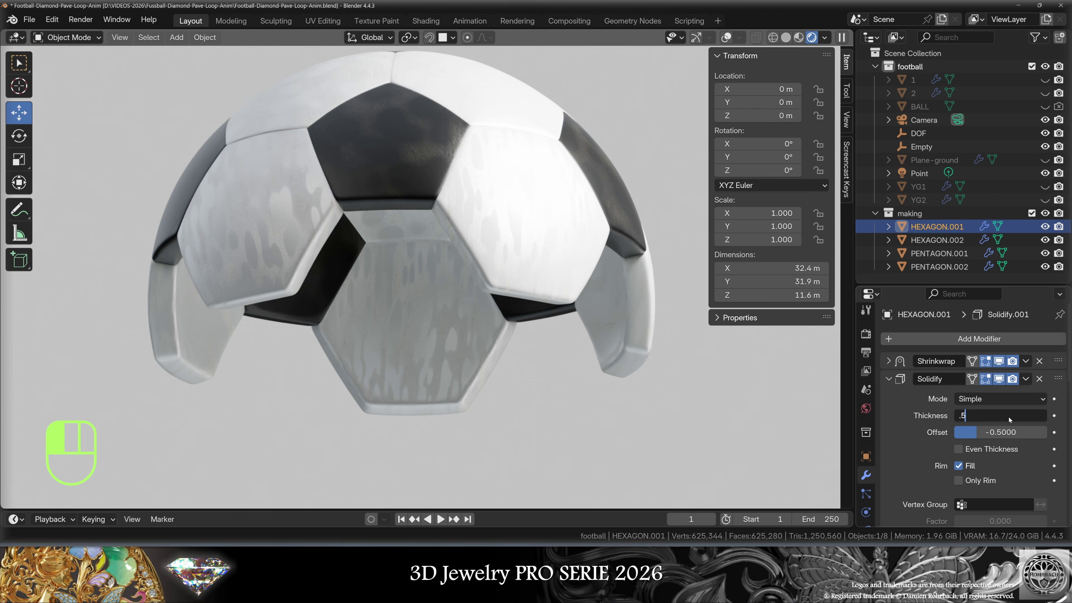
{"action": "key", "text": "Return"}
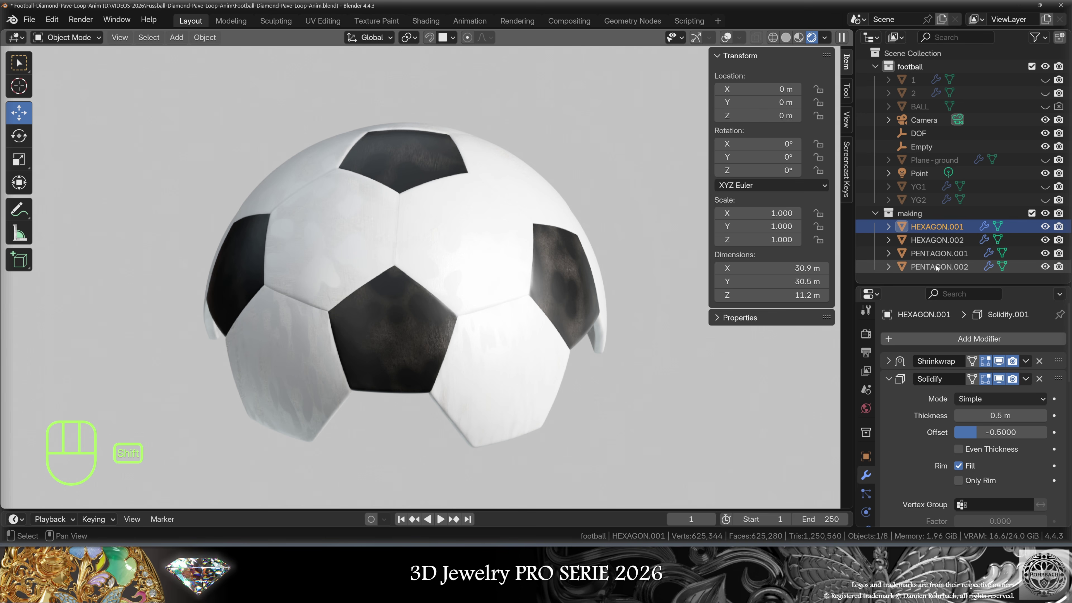
- Duplicate all four hexagon and pentagon objects in place, convert the copies to mesh, and join them into one object
{"action": "left_click_drag", "start_coordinate": [182, 97], "coordinate": [674, 379]}
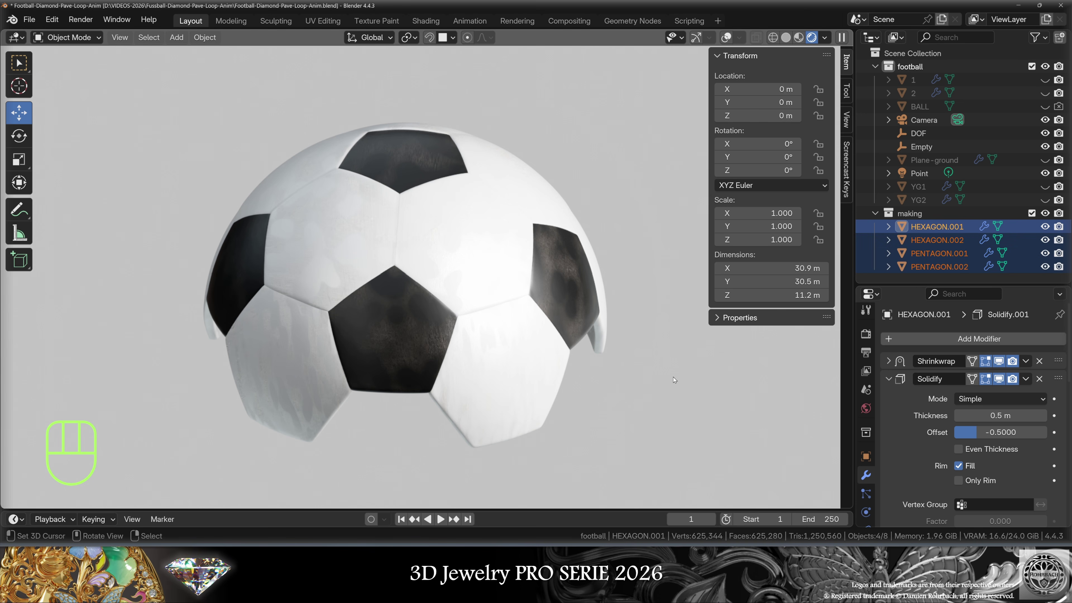
{"action": "key", "text": "shift+d"}
{"action": "key", "text": "KP_Enter"}
{"action": "key", "text": "alt+c"}
{"action": "left_click", "coordinate": [674, 380]}
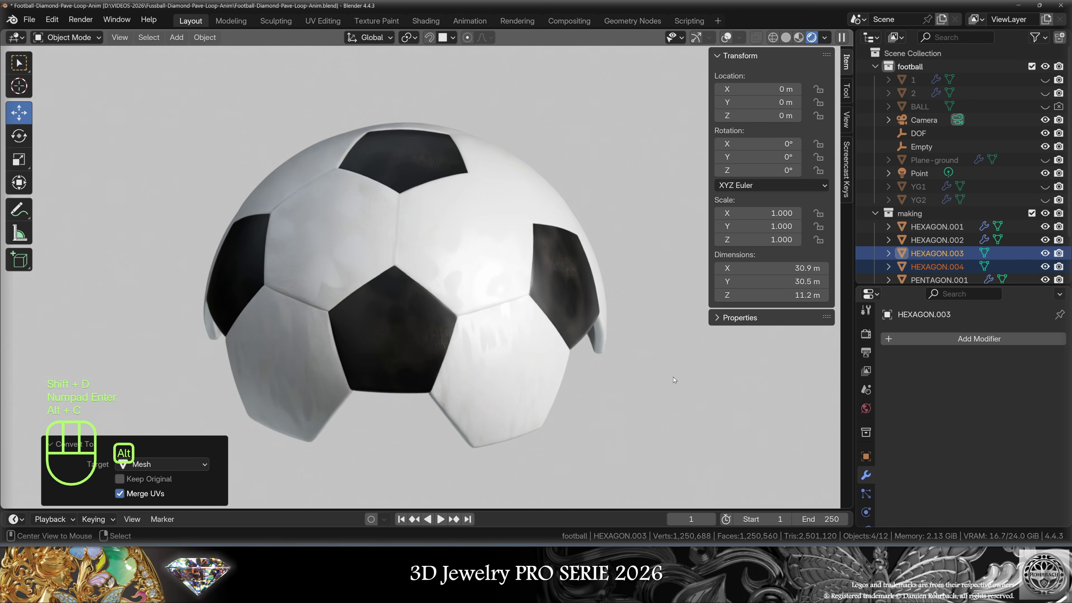
{"action": "key", "text": "ctrl+j"}
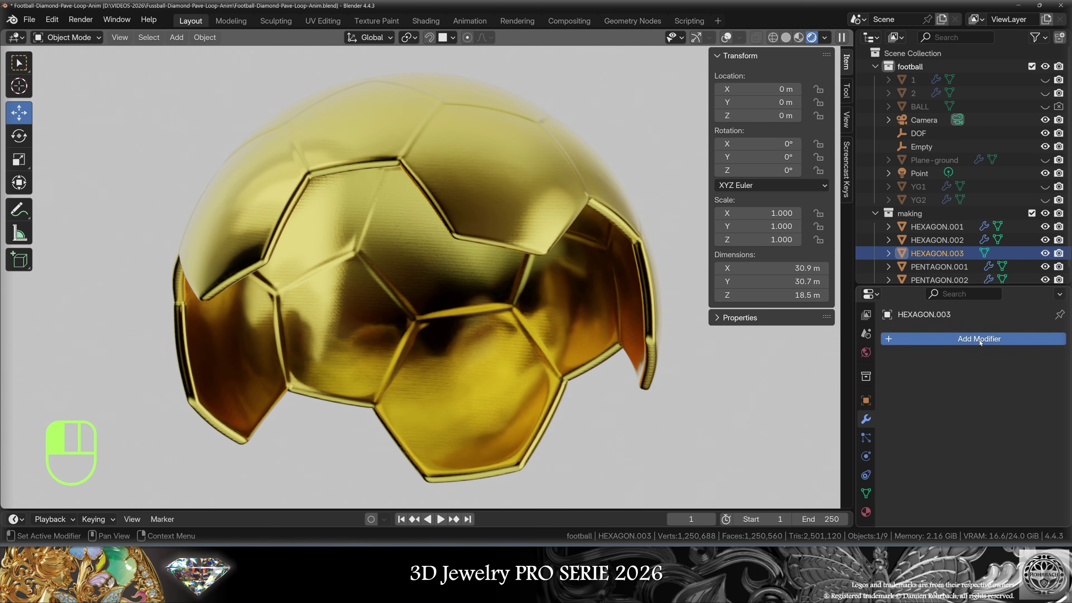
- Add a voxel Remesh modifier with a voxel size of 0.03 m to the joined shell
{"action": "left_click", "coordinate": [980, 340]}
{"action": "mouse_move", "coordinate": [980, 342]}
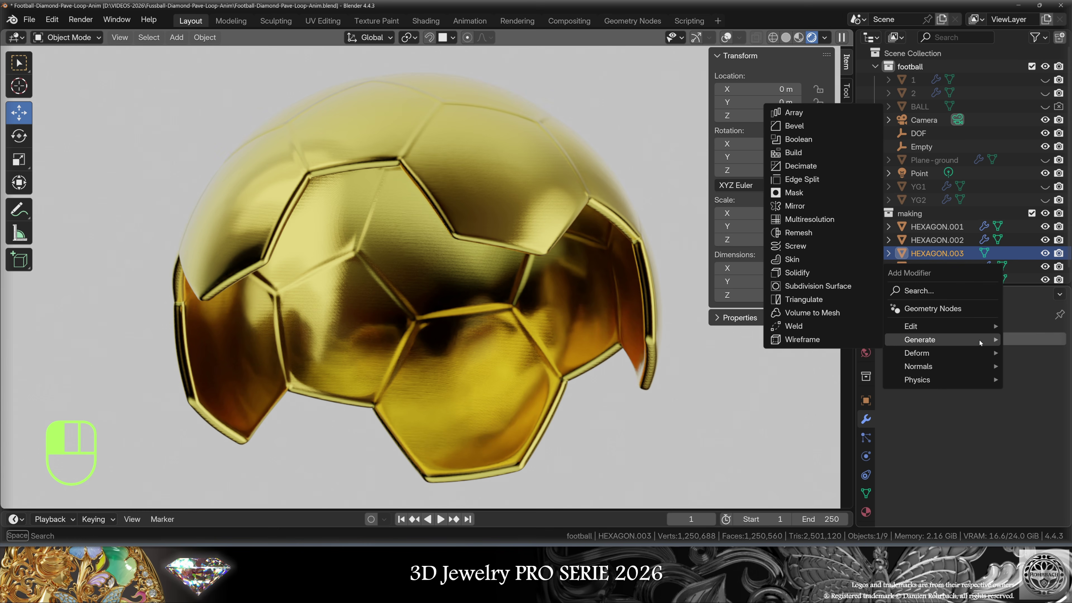
{"action": "left_click", "coordinate": [812, 232]}
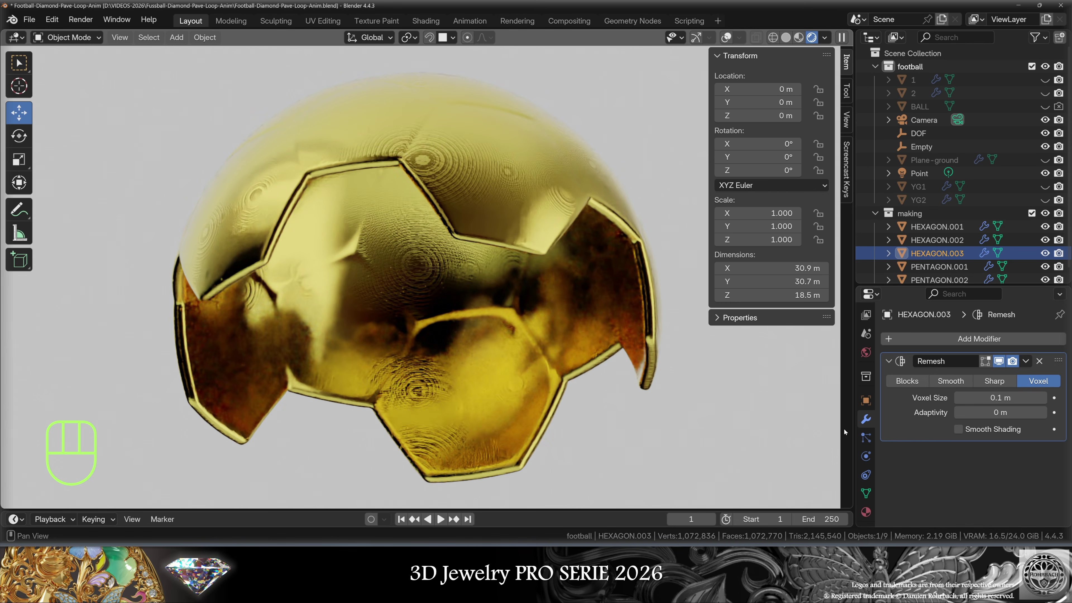
{"action": "left_click", "coordinate": [1000, 397]}
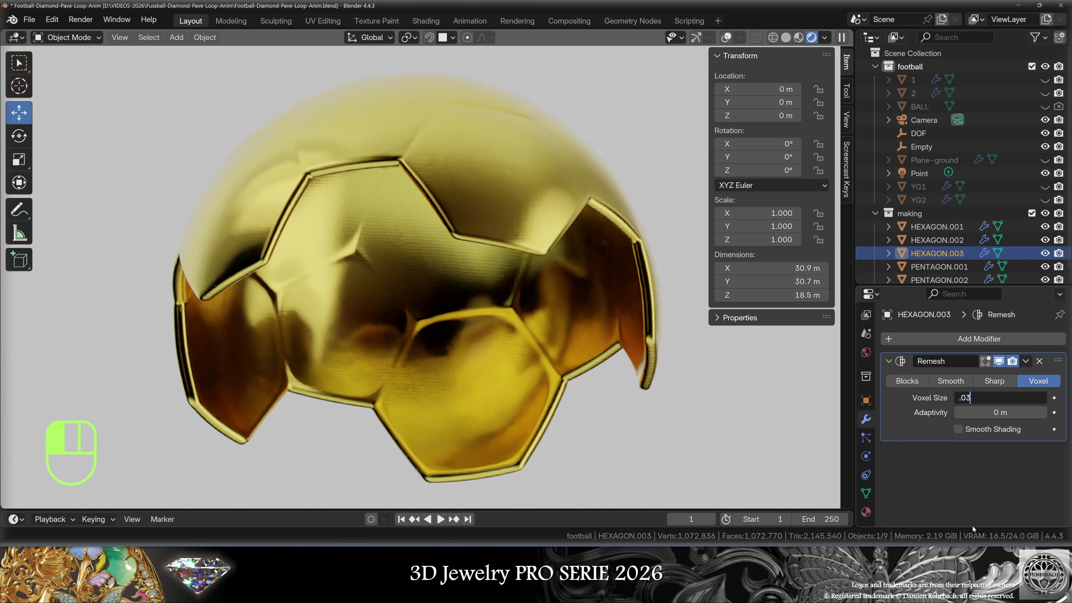
{"action": "type", "text": ".03"}
{"action": "key", "text": "Return"}
- Rename the remeshed shell object as INSIDE-SHELL.001
{"action": "middle_click_drag", "start_coordinate": [548, 372], "coordinate": [674, 416]}
{"action": "key", "text": "F2"}
{"action": "type", "text": "INSID"}
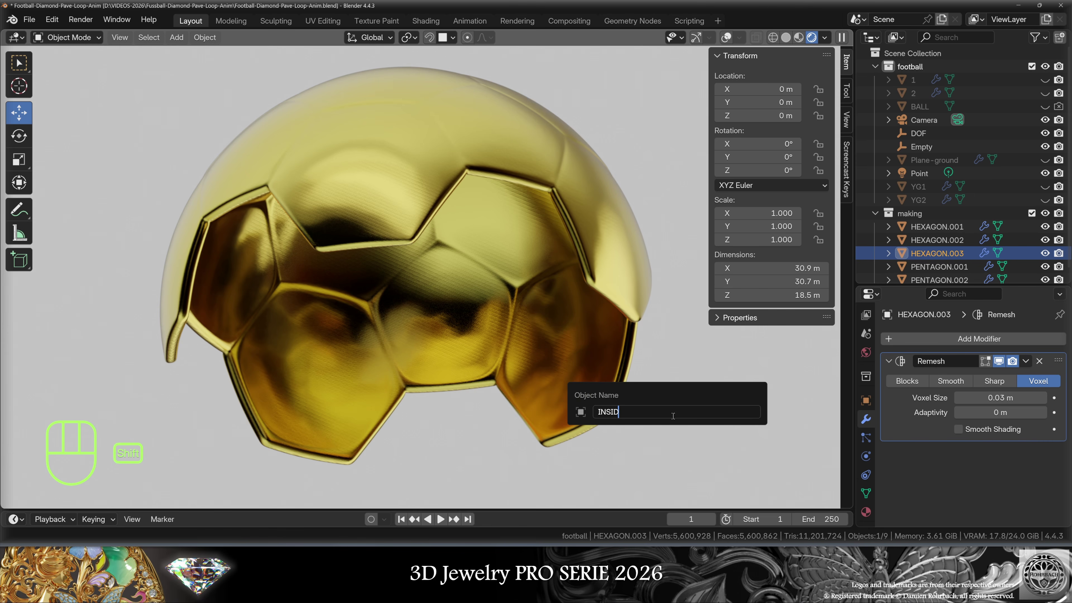
{"action": "type", "text": "E-SH"}
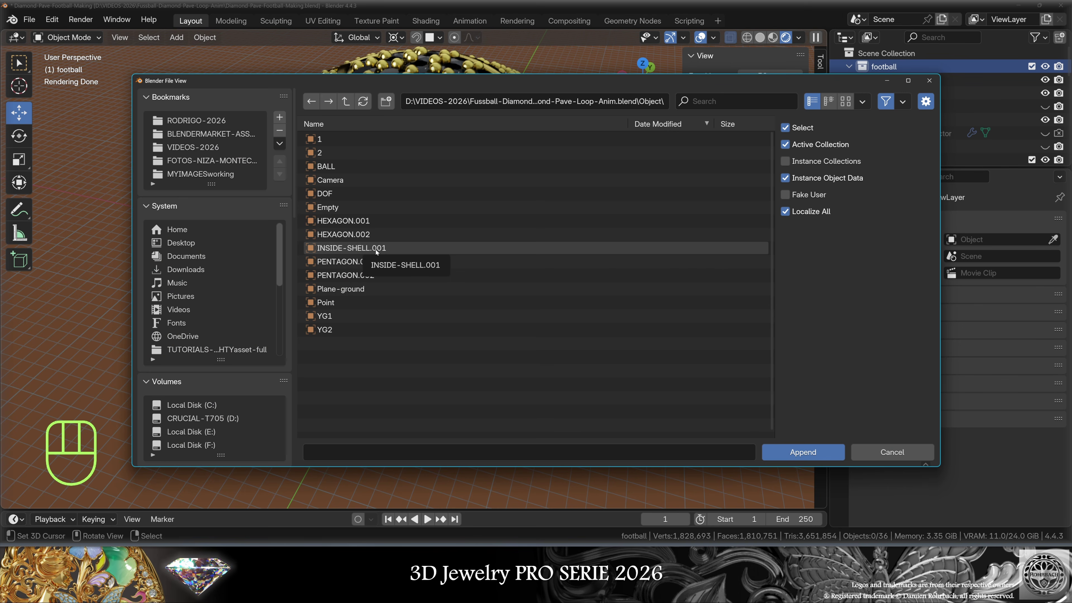
- In the Diamond-Pave-Football-Making file, append the INSIDE-SHELL.001 object from the Loop-Anim file into the football collection and save
{"action": "left_click", "coordinate": [371, 246]}
{"action": "key", "text": "Return"}
{"action": "middle_click_drag", "start_coordinate": [464, 275], "coordinate": [486, 329]}
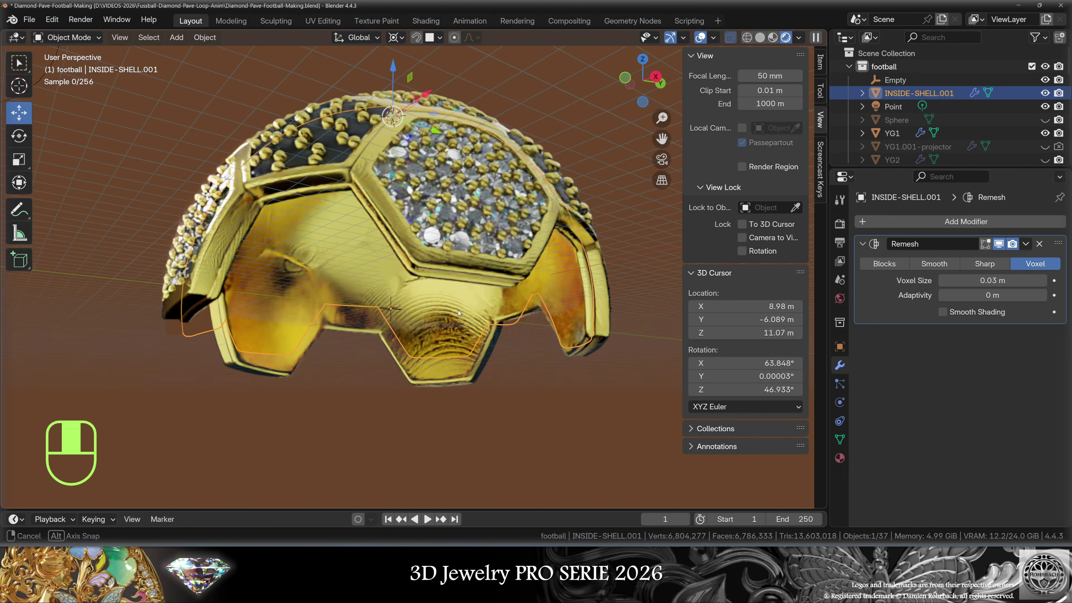
{"action": "middle_click_drag", "start_coordinate": [460, 313], "coordinate": [491, 342]}
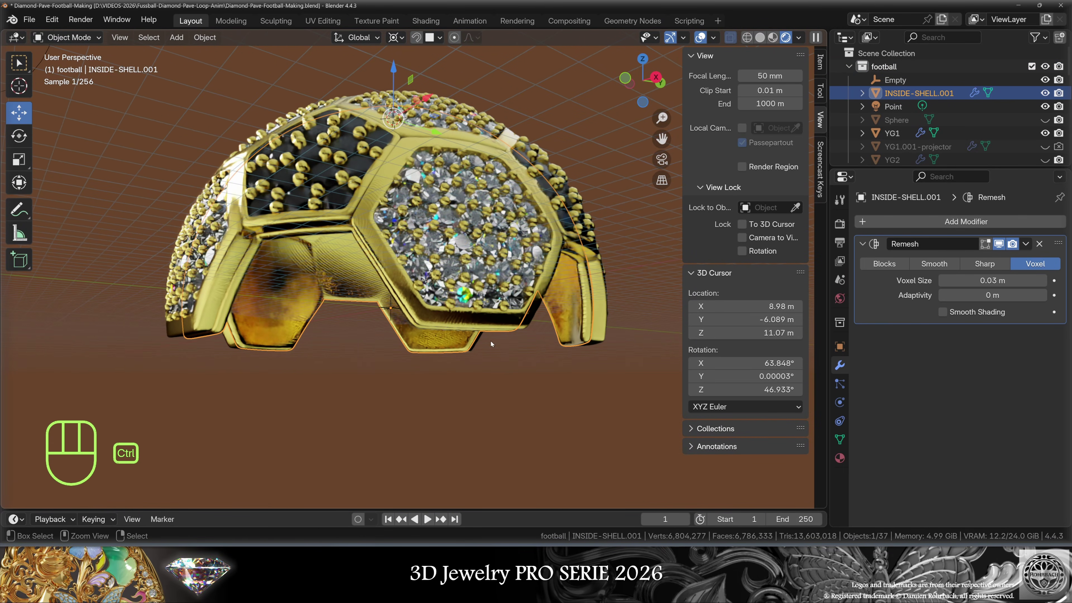
{"action": "key", "text": "ctrl+s"}
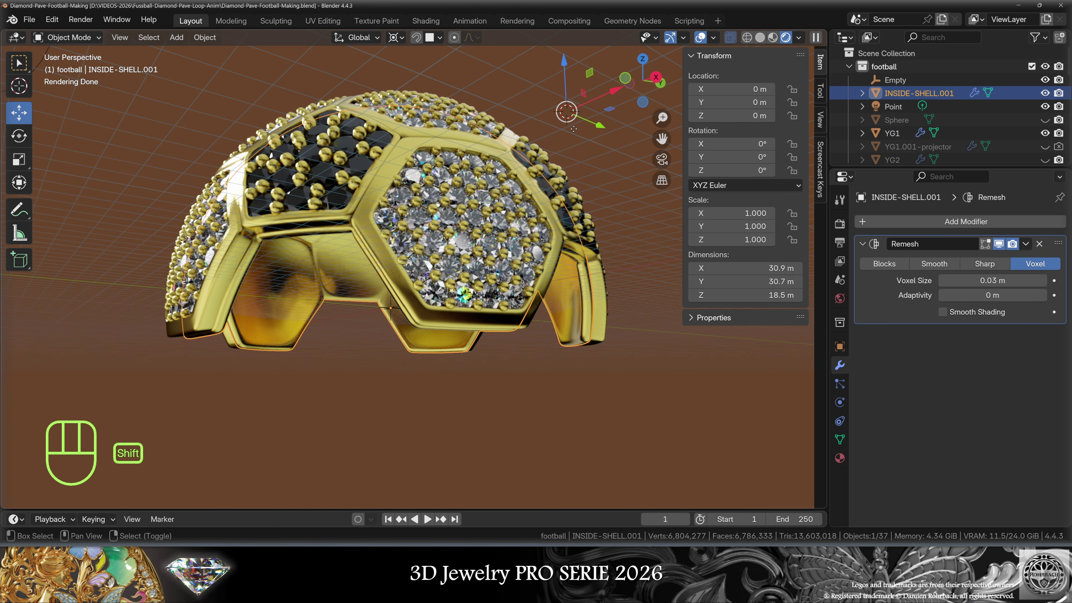
- Duplicate INSIDE-SHELL.001, rotating the copy 180° around Y and setting its Z rotation to 36°
{"action": "key", "text": "shift+d"}
{"action": "type", "text": "ry180"}
{"action": "key", "text": "Return"}
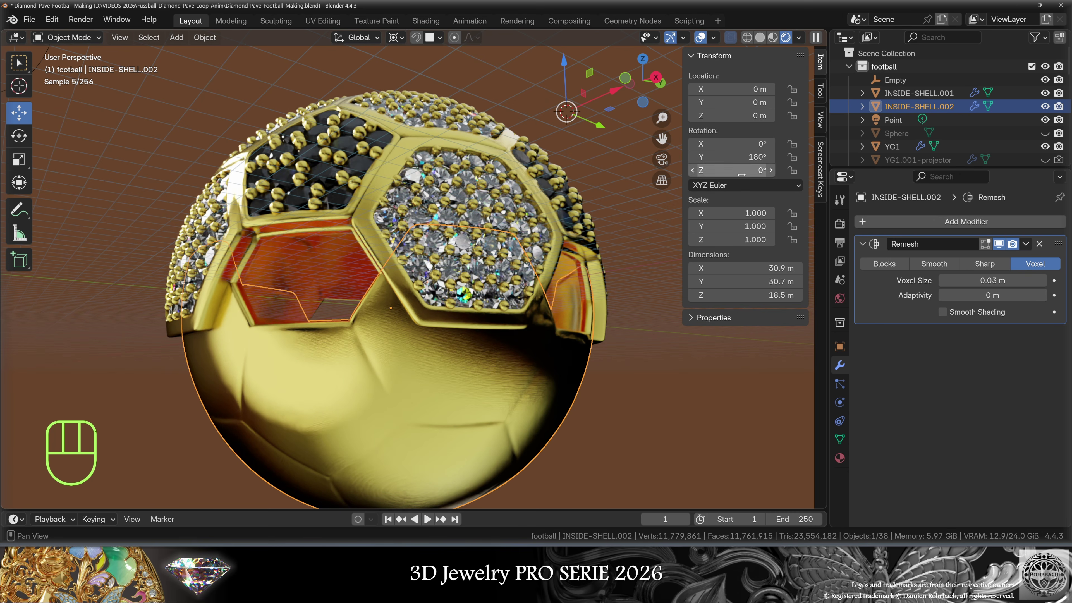
{"action": "left_click", "coordinate": [742, 175]}
{"action": "type", "text": "36"}
{"action": "key", "text": "Return"}
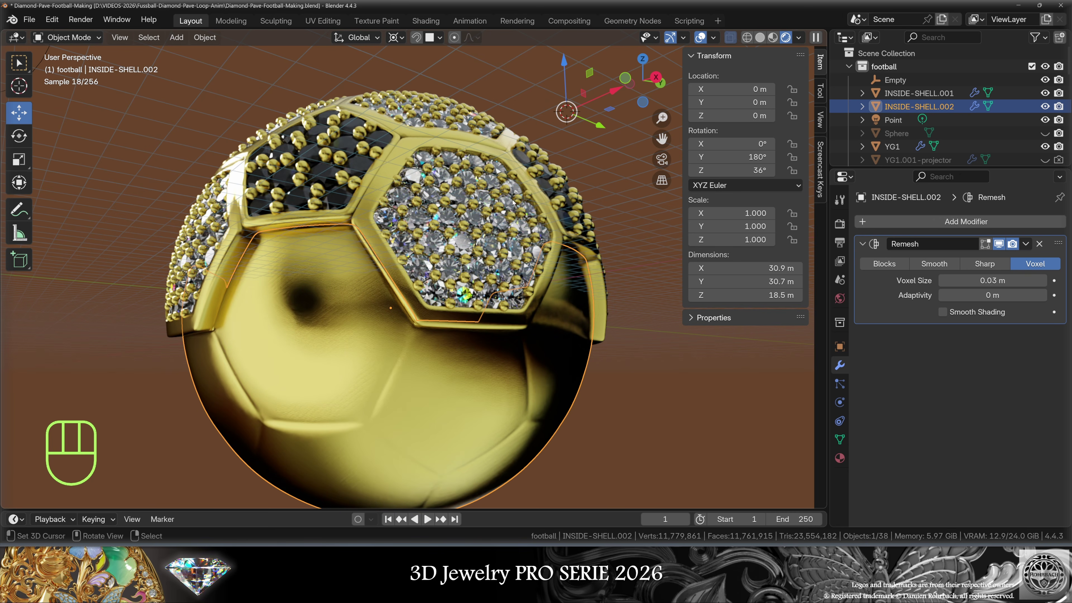
- Isolate the two inner shells and apply the Remesh modifier on INSIDE-SHELL.002
{"action": "left_click", "coordinate": [513, 203], "text": "shift"}
{"action": "key", "text": "KP_Divide"}
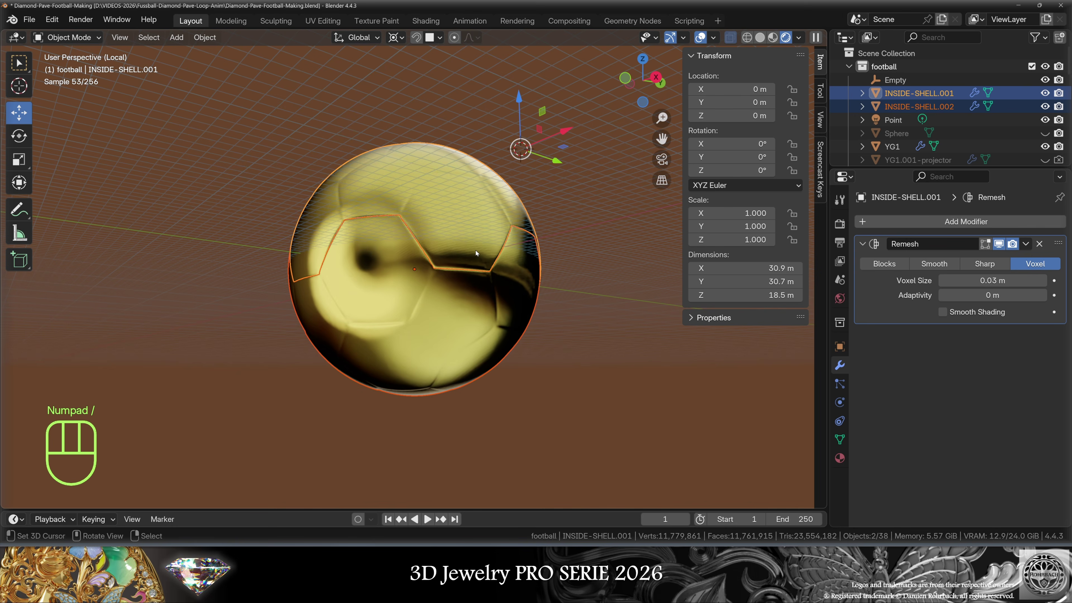
{"action": "right_click", "coordinate": [562, 359]}
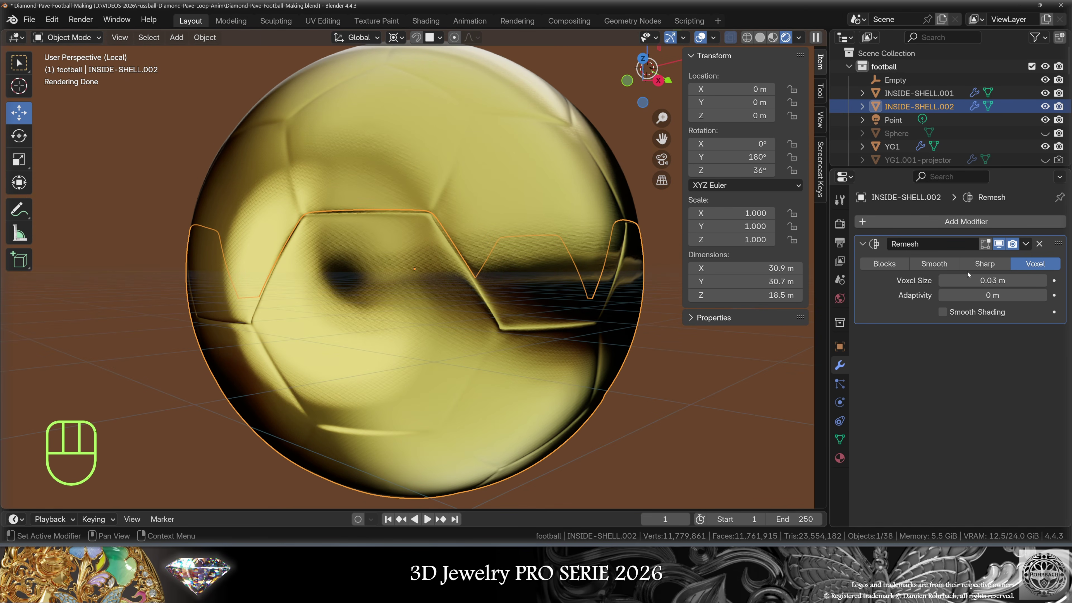
{"action": "left_click", "coordinate": [1027, 244]}
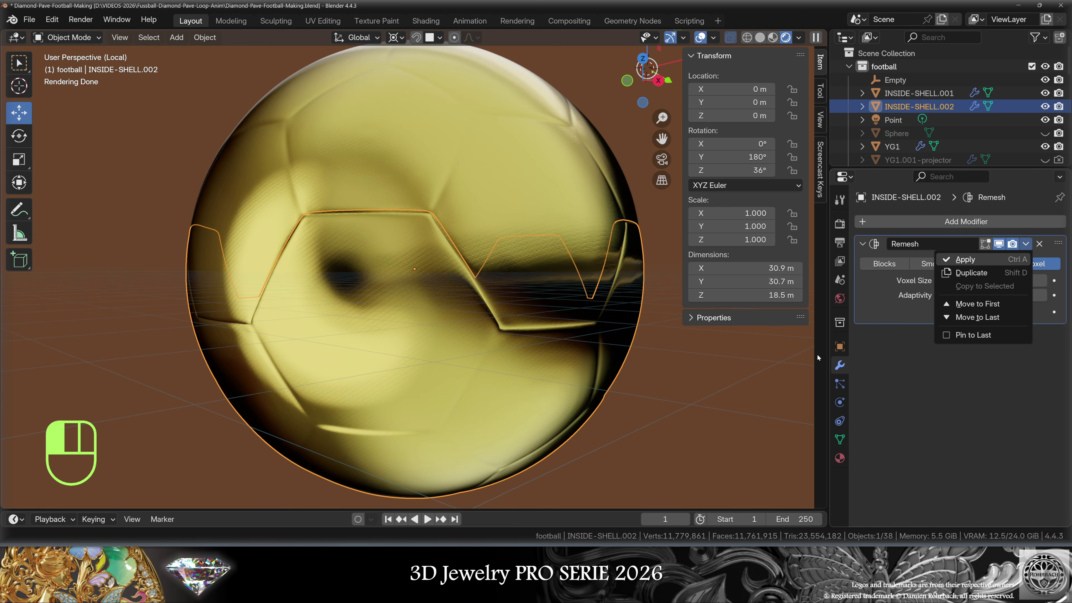
- Add a Solidify modifier to INSIDE-SHELL.002 with offset 1 and thickness 0.3 m, and apply it
{"action": "left_click", "coordinate": [932, 221]}
{"action": "mouse_move", "coordinate": [895, 269]}
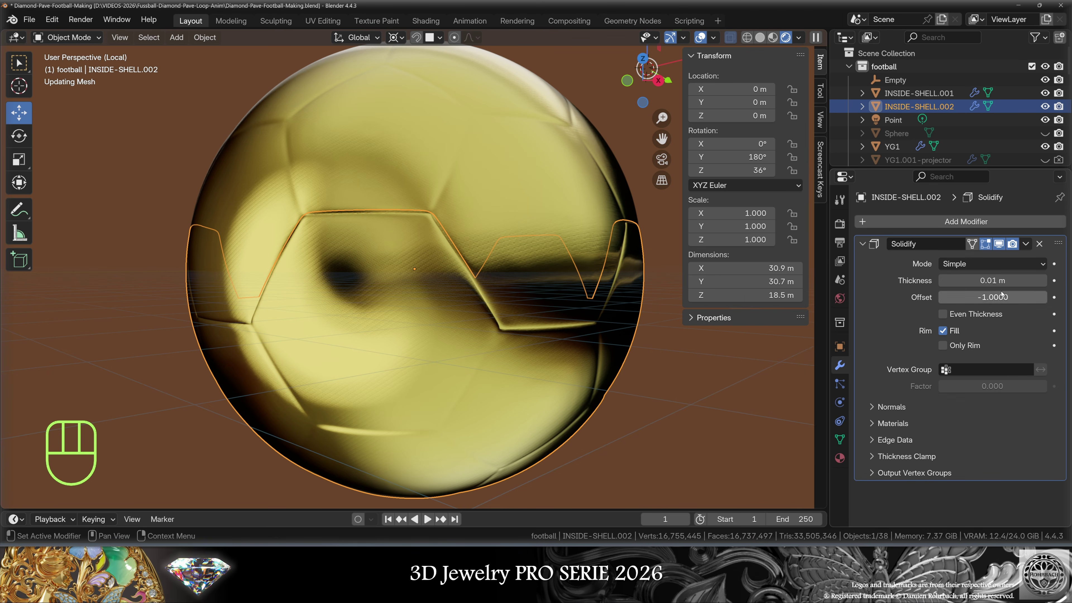
{"action": "left_click", "coordinate": [996, 297]}
{"action": "type", "text": "1"}
{"action": "left_click", "coordinate": [983, 280]}
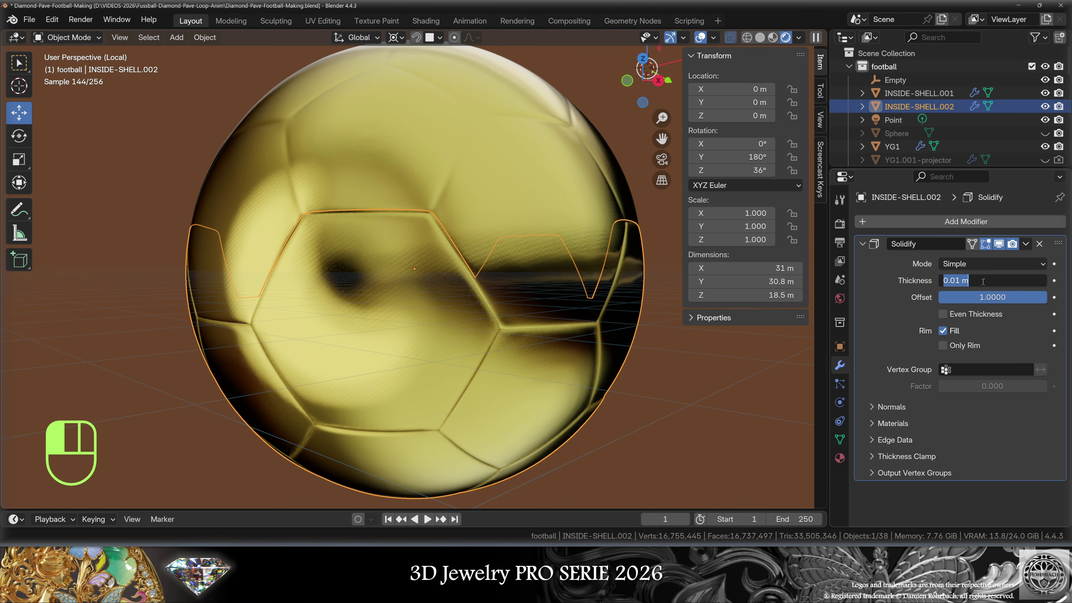
{"action": "type", "text": ".3"}
{"action": "key", "text": "Return"}
{"action": "left_click", "coordinate": [1026, 244]}
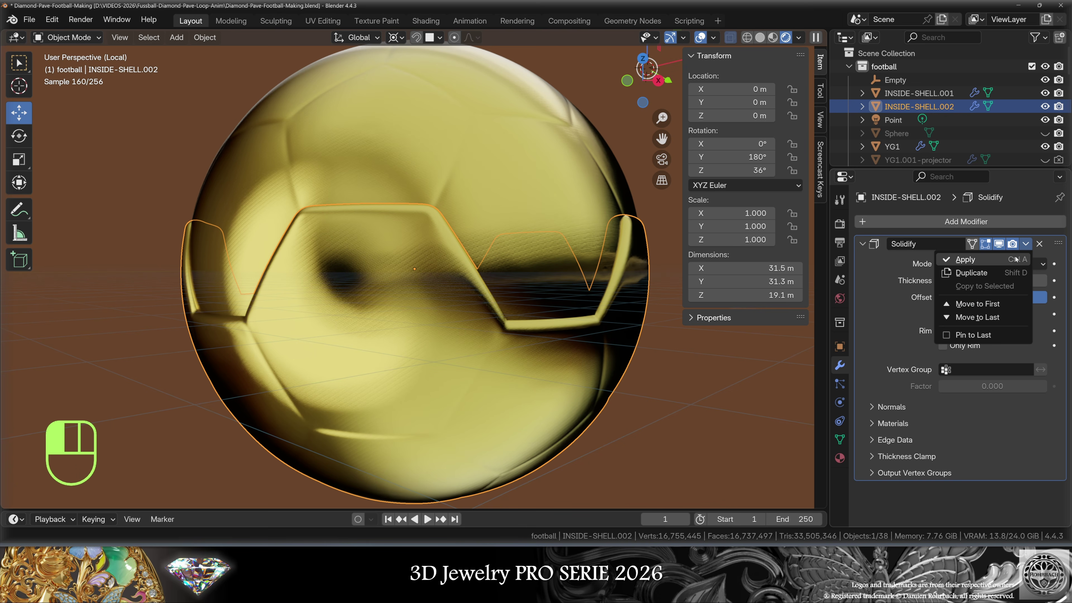
{"action": "key", "text": "ctrl+a"}
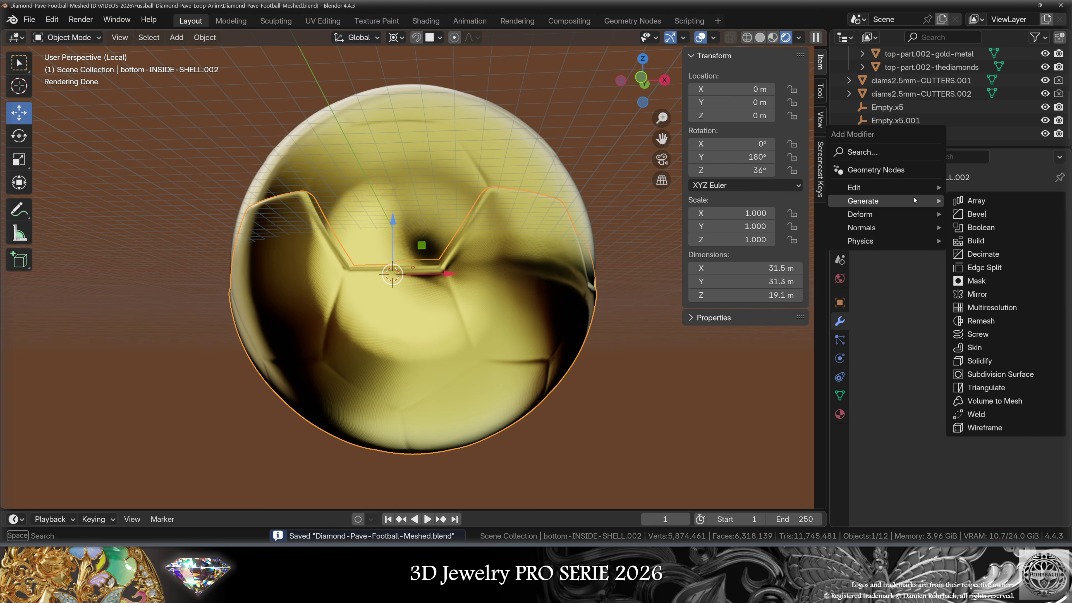
- In the Diamond-Pave-Football-Meshed file, remesh bottom-INSIDE-SHELL.002 with a 0.03 m voxel size and apply the modifier
{"action": "left_click", "coordinate": [981, 320]}
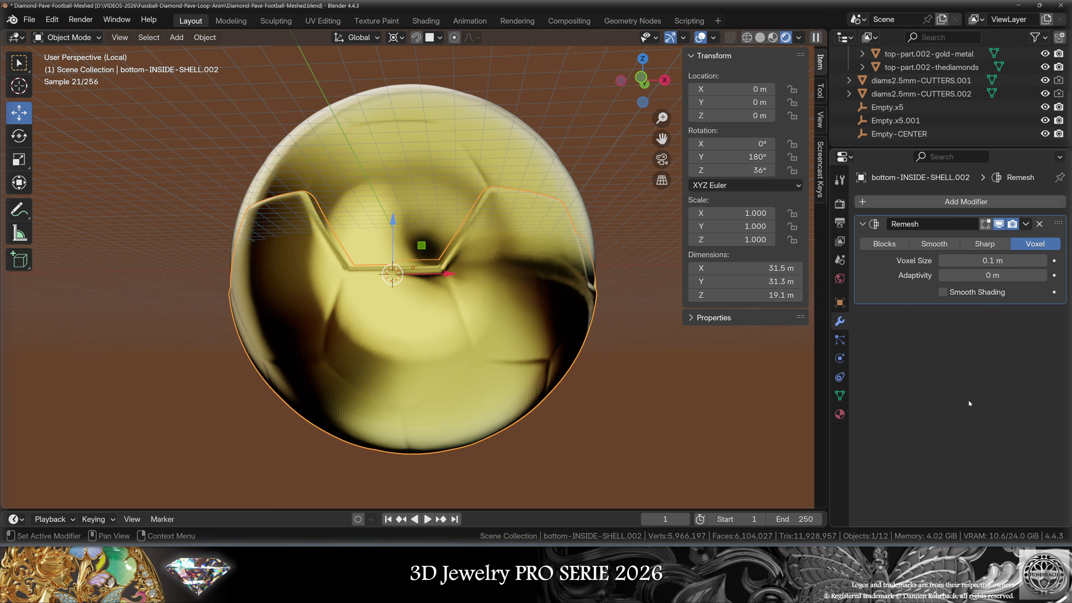
{"action": "left_click", "coordinate": [989, 260]}
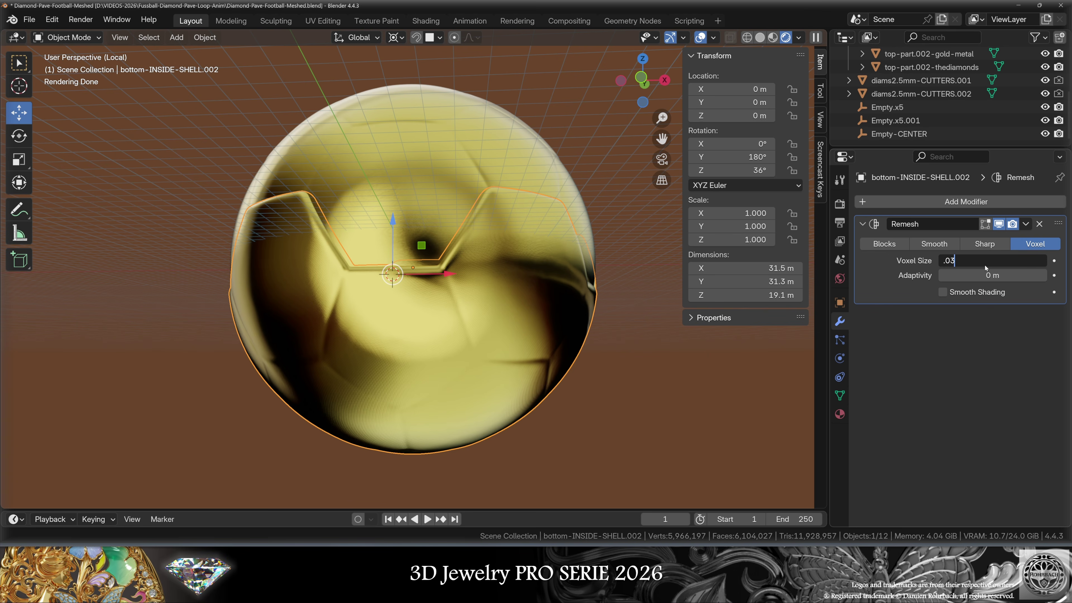
{"action": "key", "text": "Return"}
{"action": "left_click", "coordinate": [1026, 224]}
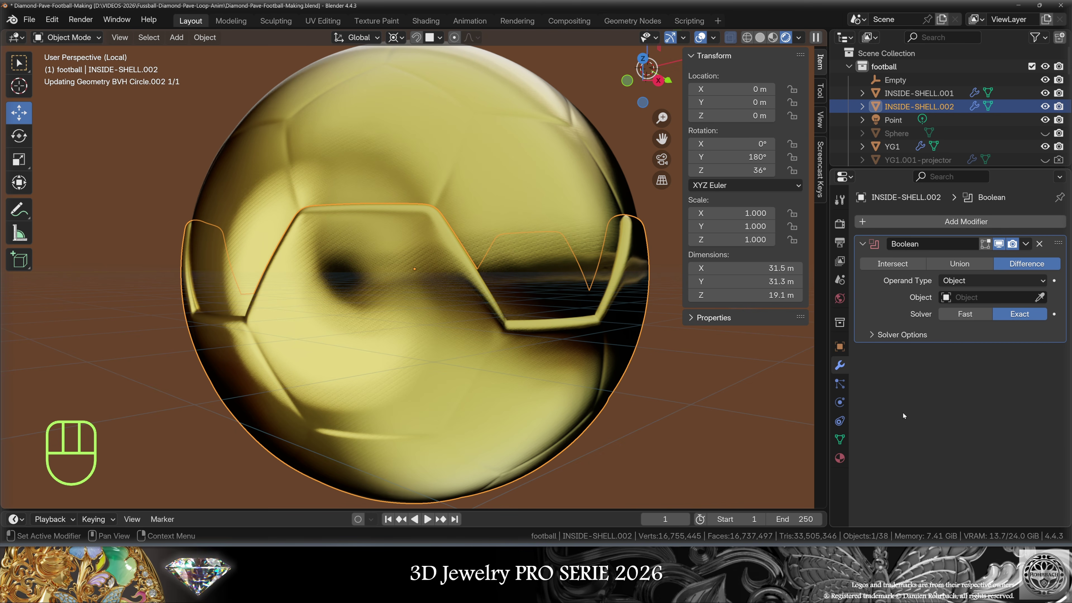
- In the Diamond-Pave-Football-Making file, subtract INSIDE-SHELL.001 from INSIDE-SHELL.002 with a Fast-solver Boolean Difference and apply it
{"action": "left_click", "coordinate": [974, 318]}
{"action": "left_click", "coordinate": [1040, 298]}
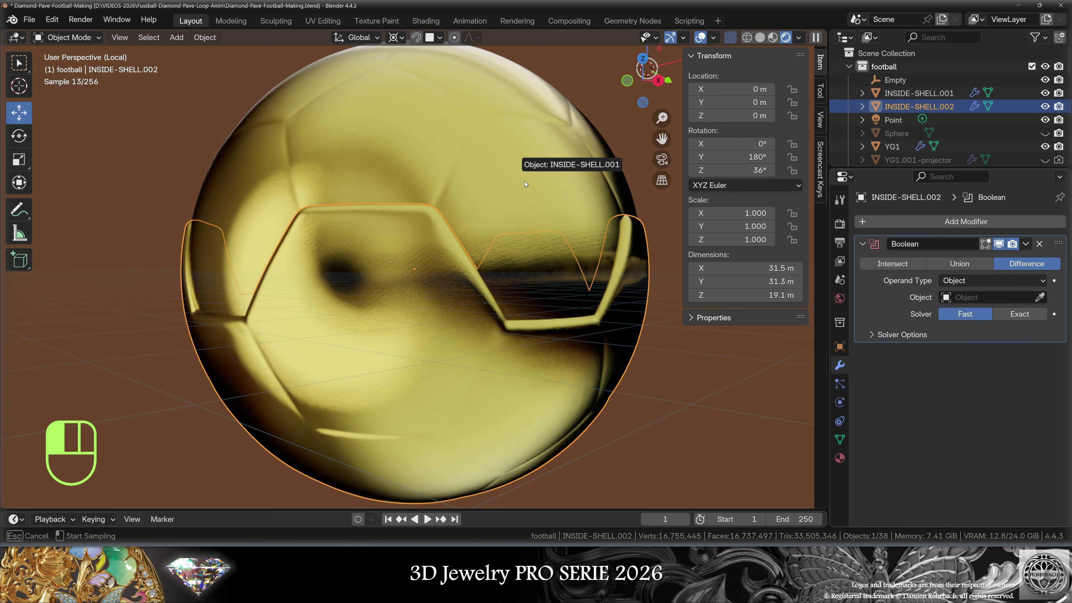
{"action": "left_click", "coordinate": [570, 352]}
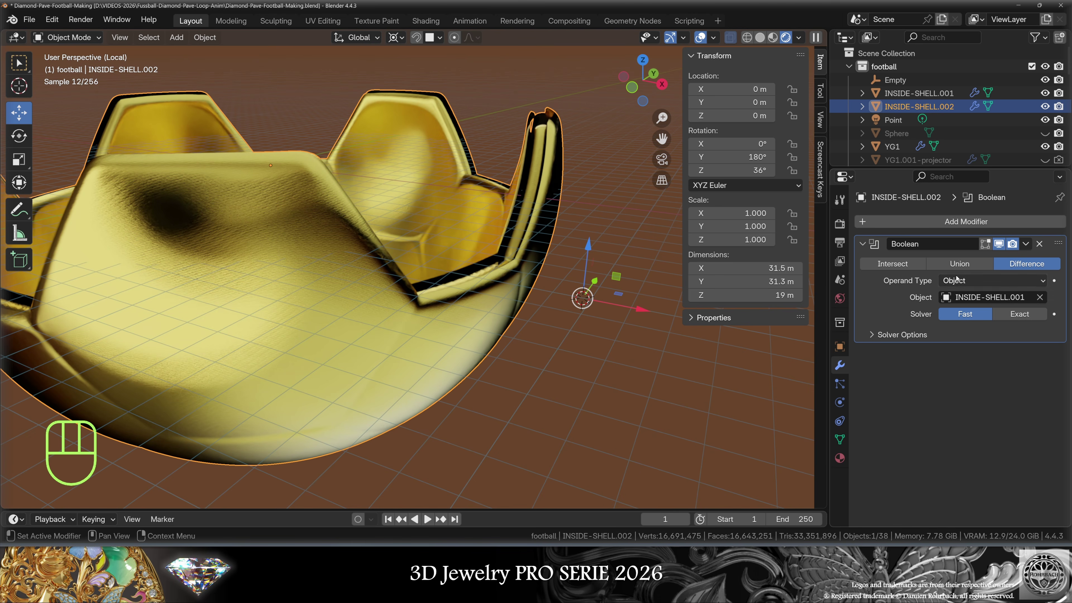
{"action": "left_click", "coordinate": [1026, 244]}
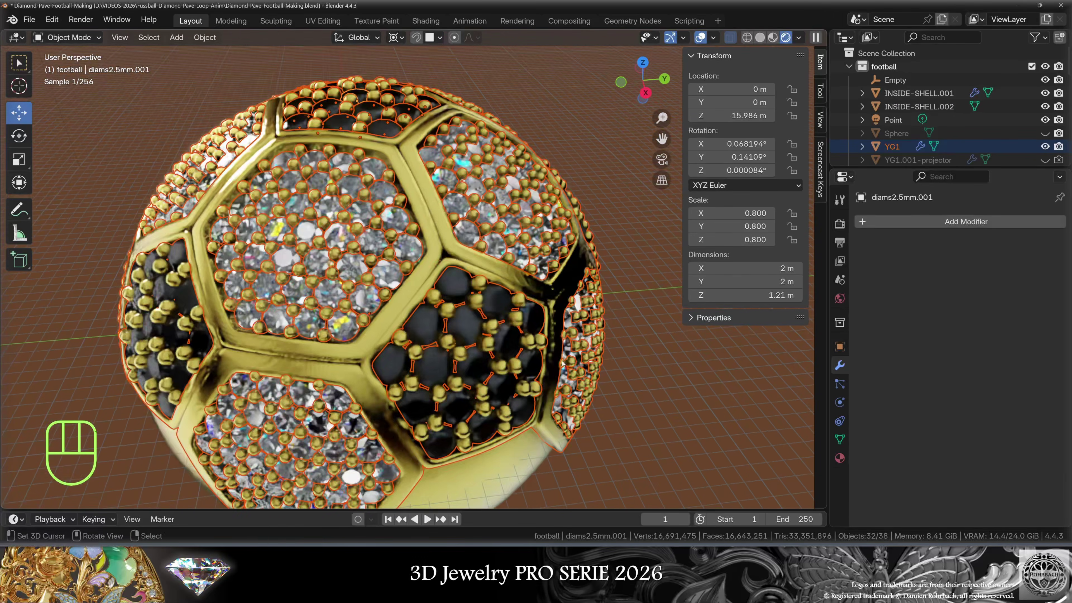
- Join a duplicate of the selected pavé half's parts into one object and apply all its transforms
{"action": "middle_click_drag", "start_coordinate": [562, 363], "coordinate": [629, 346], "text": "shift"}
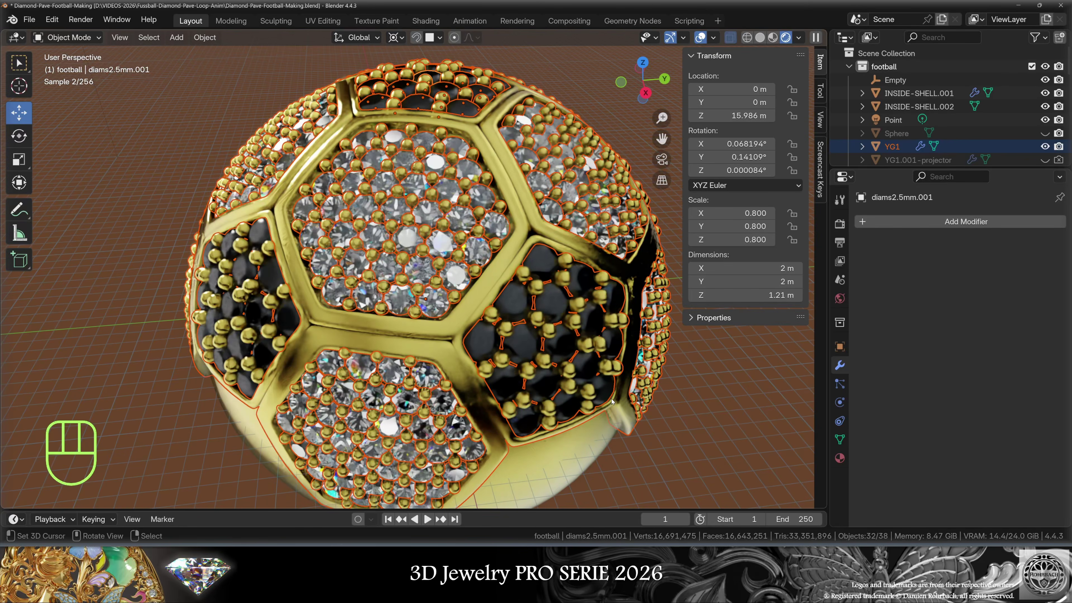
{"action": "key", "text": "shift"}
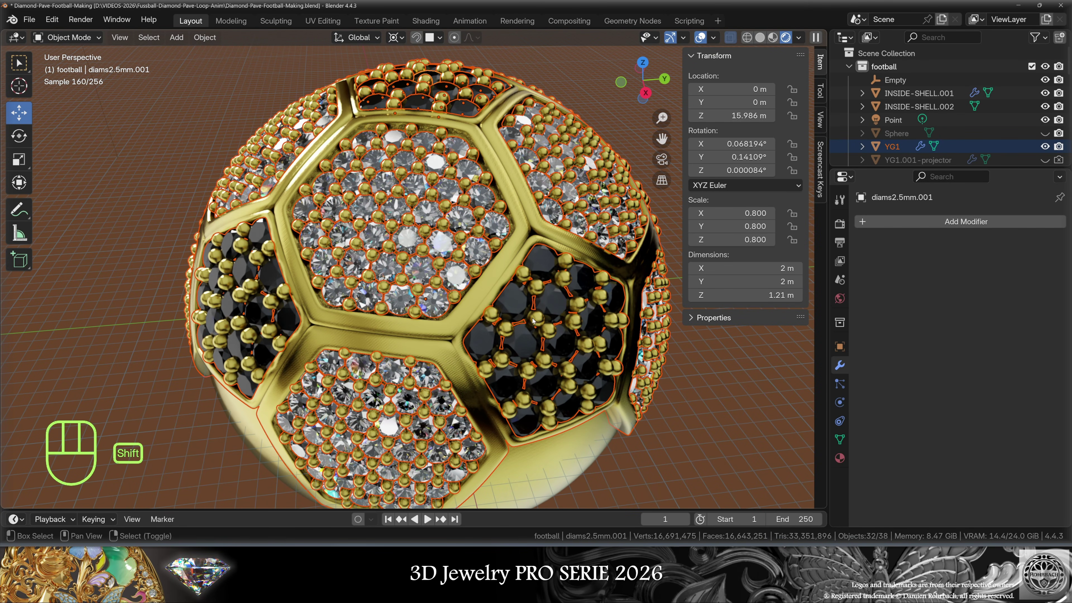
{"action": "key", "text": "shift+d"}
{"action": "right_click", "coordinate": [500, 251]}
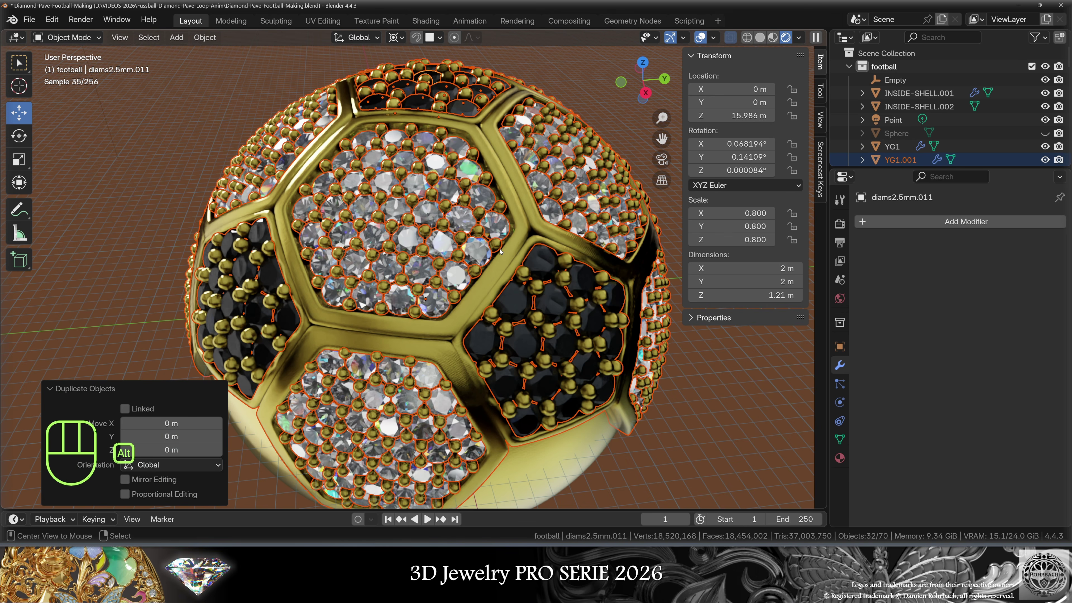
{"action": "key", "text": "ctrl+j"}
{"action": "key", "text": "ctrl+a"}
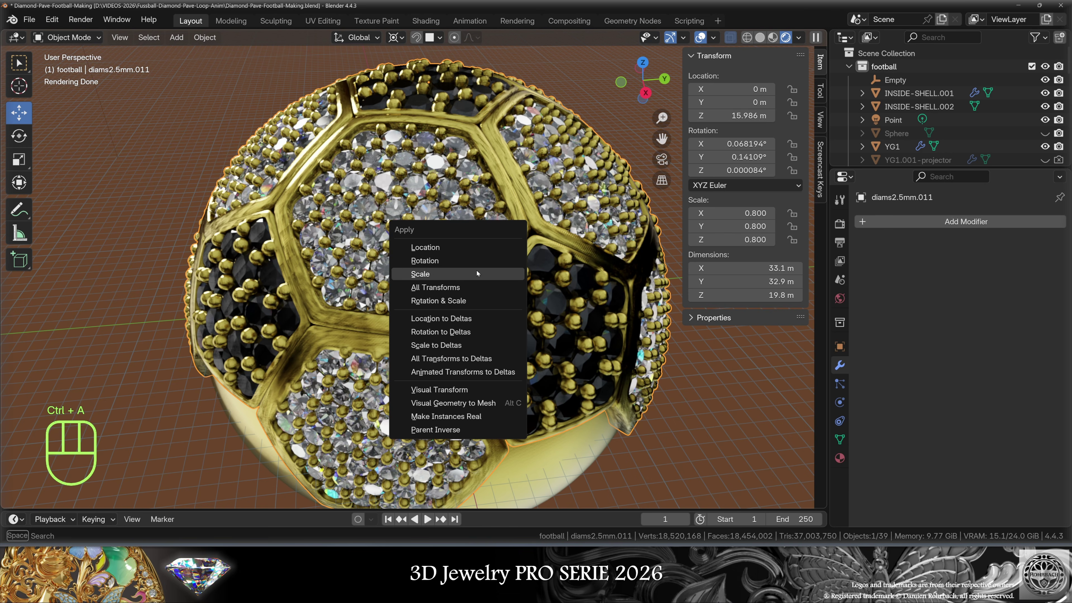
{"action": "left_click", "coordinate": [464, 286]}
- Set the joined pavé half's rotation to 180° around Y and 36° around Z
{"action": "left_click", "coordinate": [721, 161]}
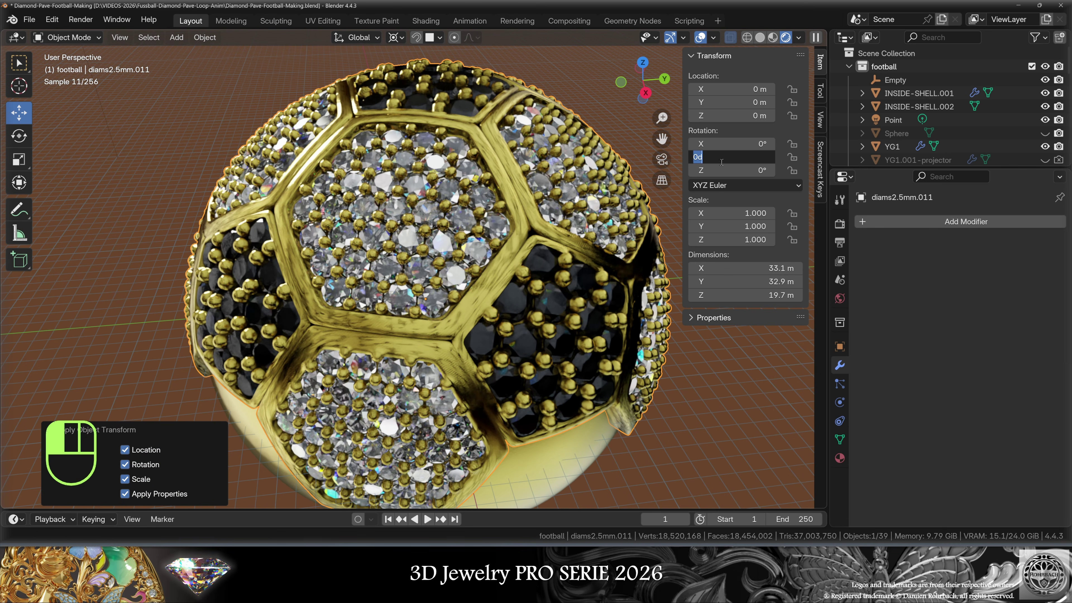
{"action": "type", "text": "180"}
{"action": "key", "text": "Return"}
{"action": "left_click", "coordinate": [721, 172]}
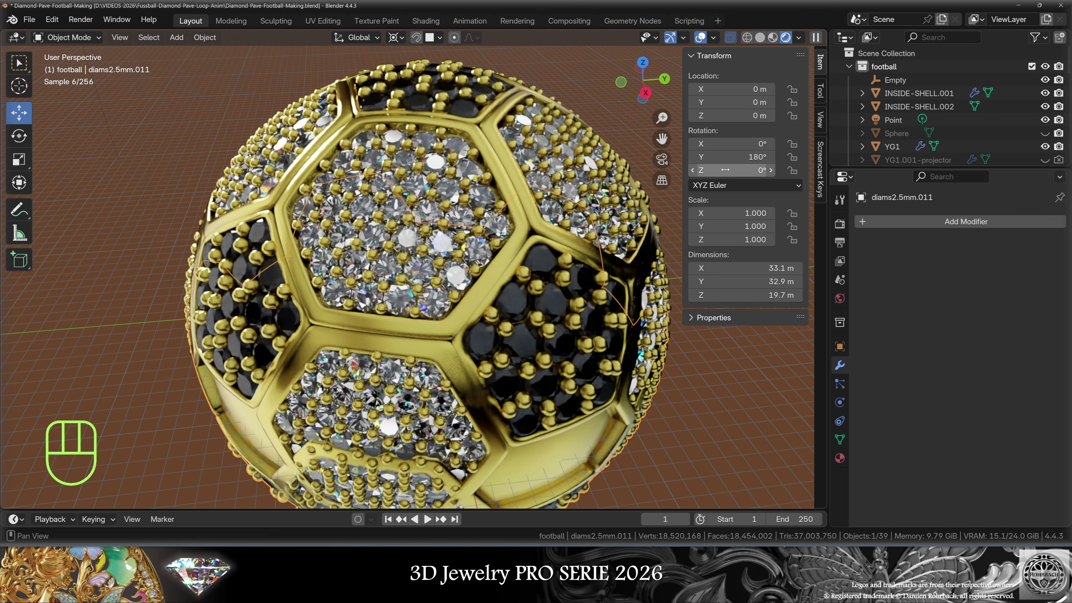
{"action": "type", "text": "36"}
{"action": "key", "text": "Return"}
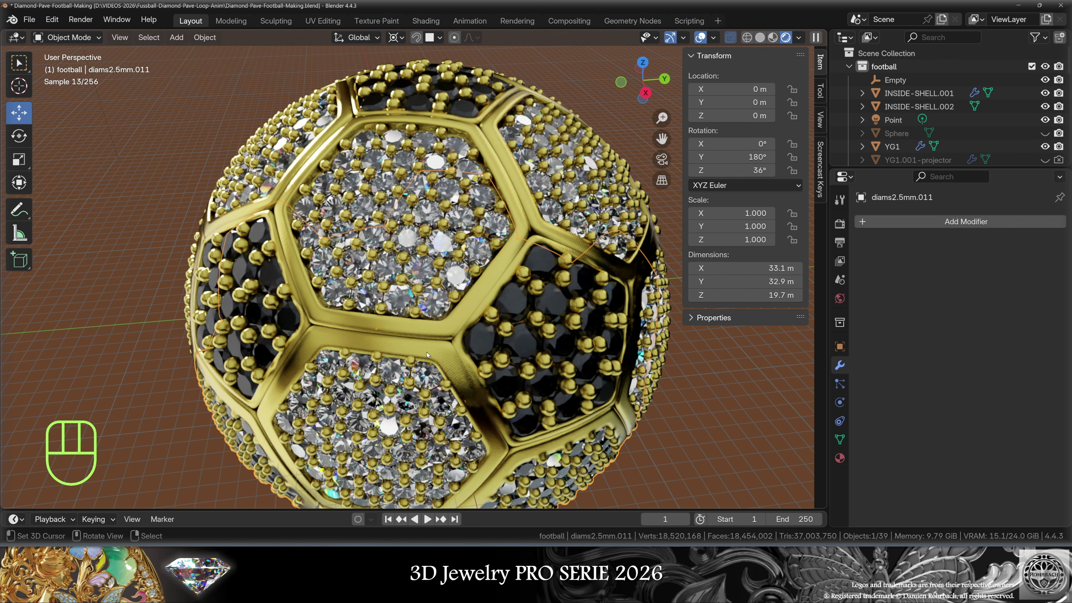
{"action": "middle_click_drag", "start_coordinate": [422, 328], "coordinate": [464, 341]}
{"action": "scroll", "coordinate": [465, 341], "scroll_direction": "down", "scroll_amount": 3}
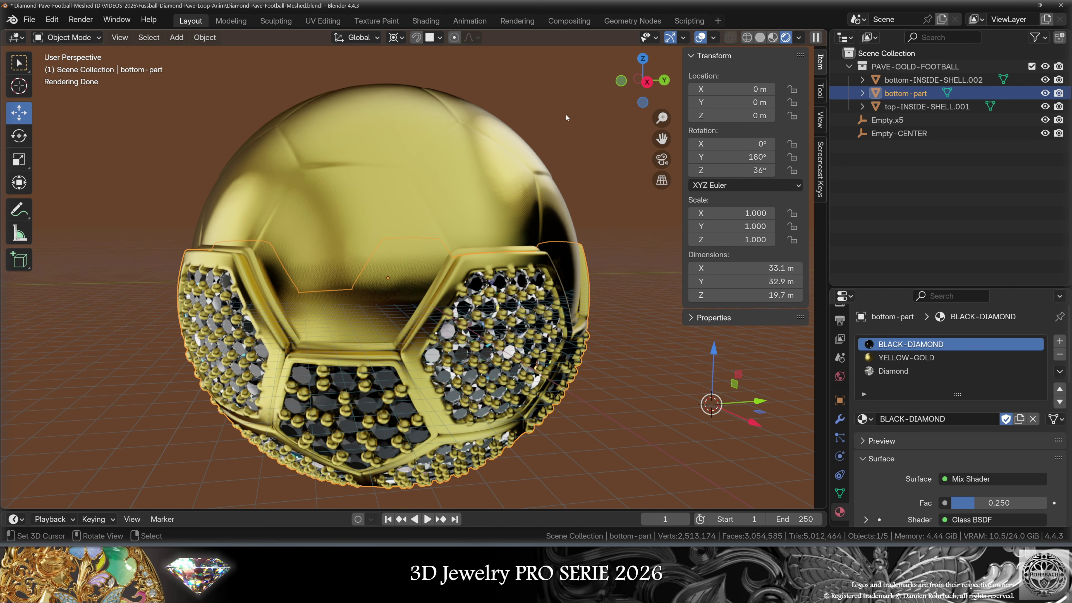
- In the Diamond-Pave-Football-Meshed file, duplicate bottom-part with its rotation cleared and rename the copy top-part.001
{"action": "key", "text": "shift+d"}
{"action": "right_click", "coordinate": [566, 114]}
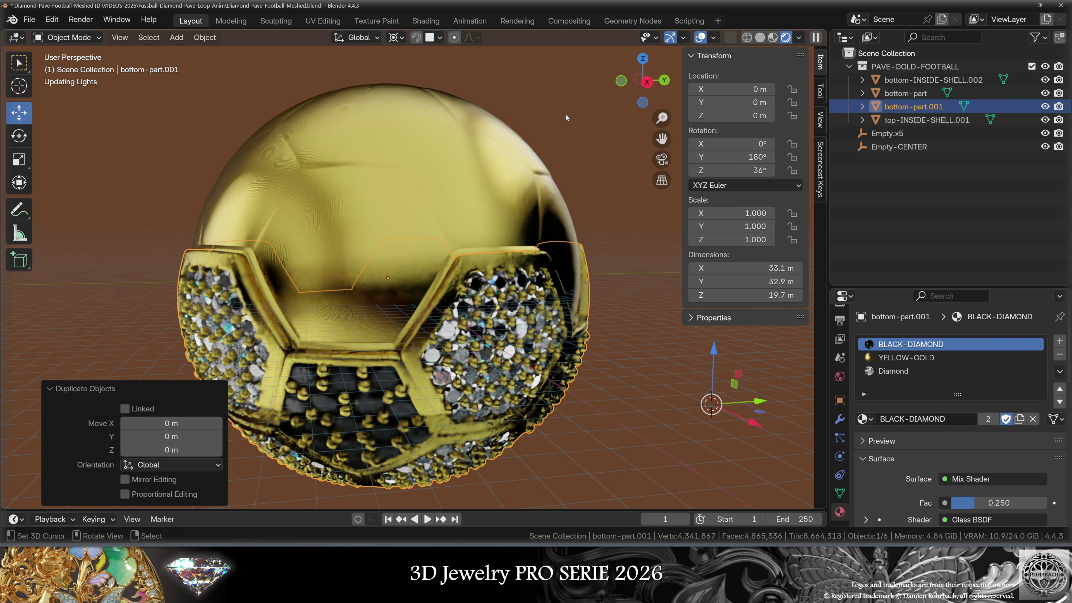
{"action": "key", "text": "alt+r"}
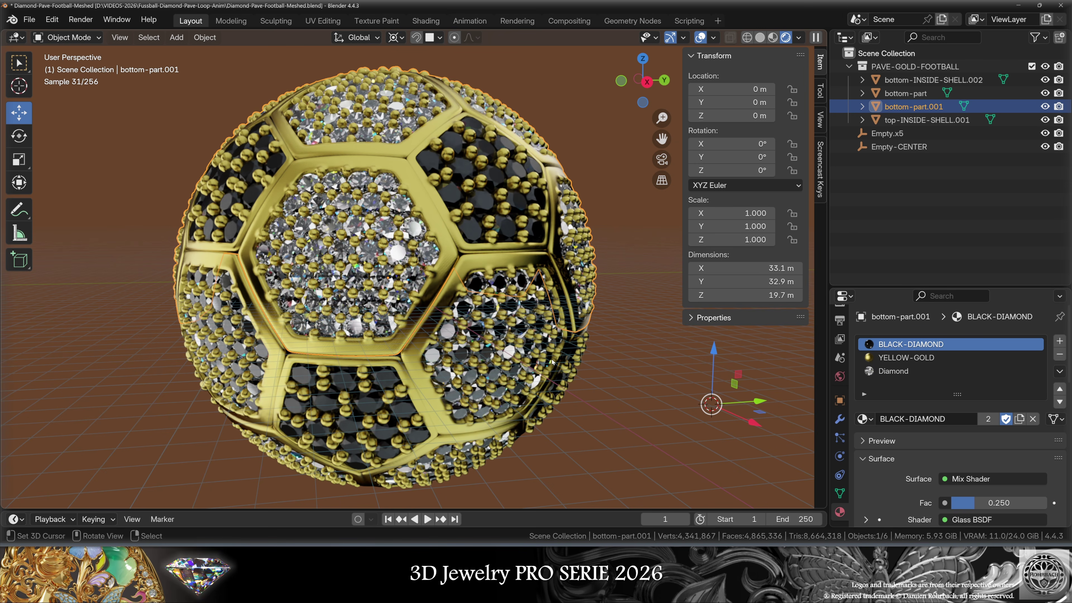
{"action": "key", "text": "F2"}
{"action": "double_click", "coordinate": [486, 360]}
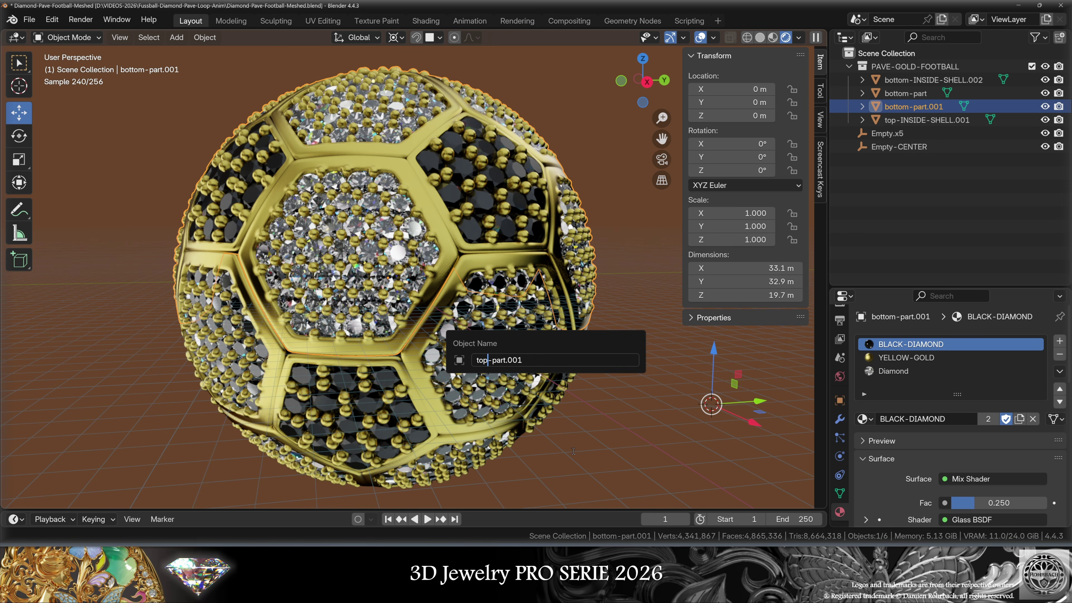
{"action": "type", "text": "top"}
{"action": "key", "text": "Return"}
- Select the BLACK-DIAMOND and Diamond material geometry of top-part.001 and separate it into its own object
{"action": "key", "text": "Tab"}
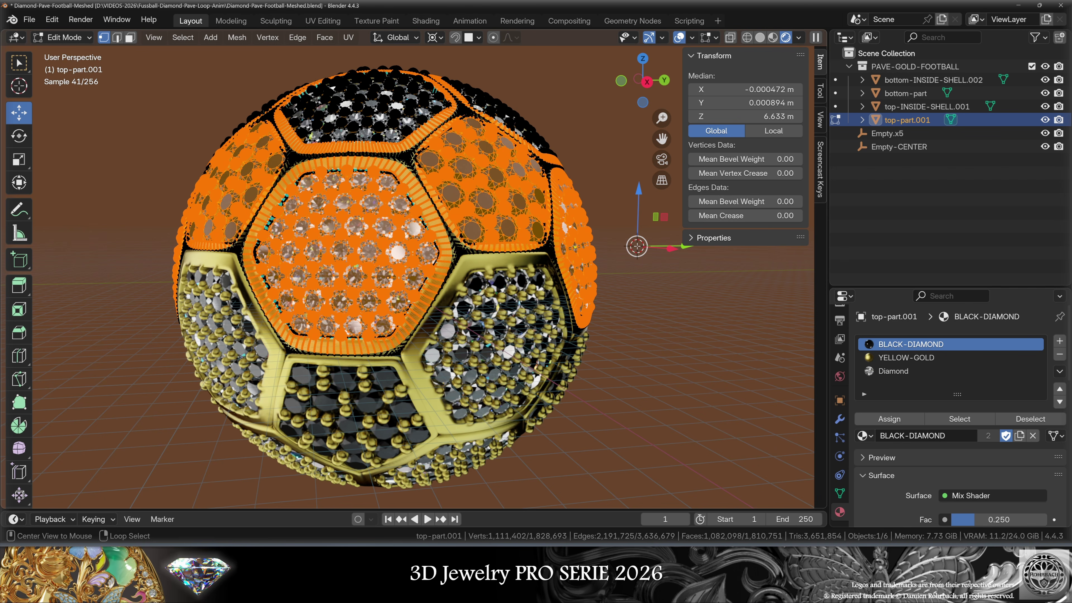
{"action": "key", "text": "alt+a"}
{"action": "left_click", "coordinate": [960, 420]}
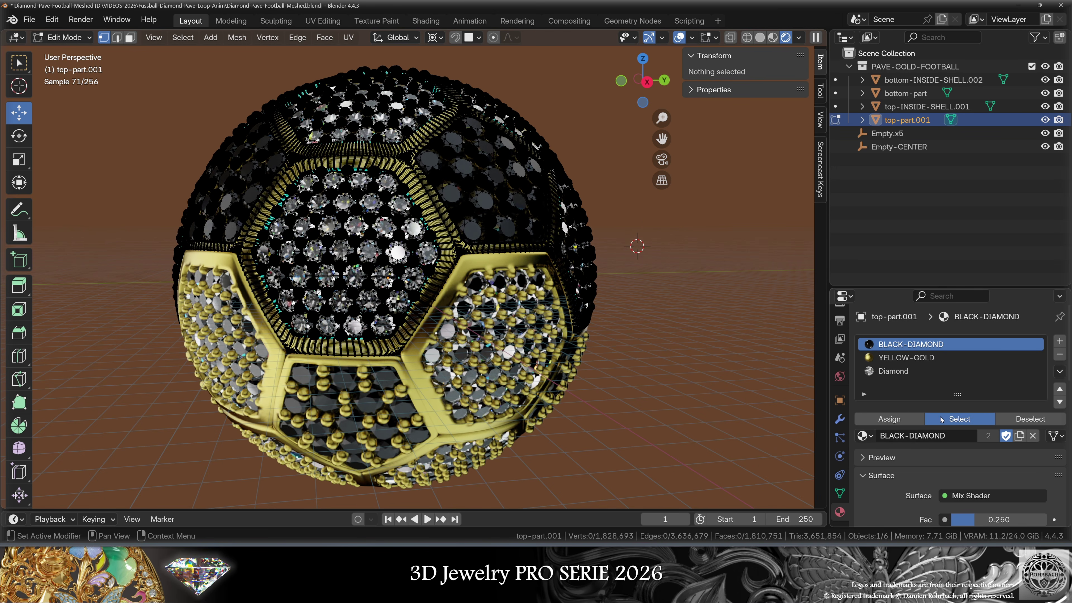
{"action": "left_click", "coordinate": [907, 372]}
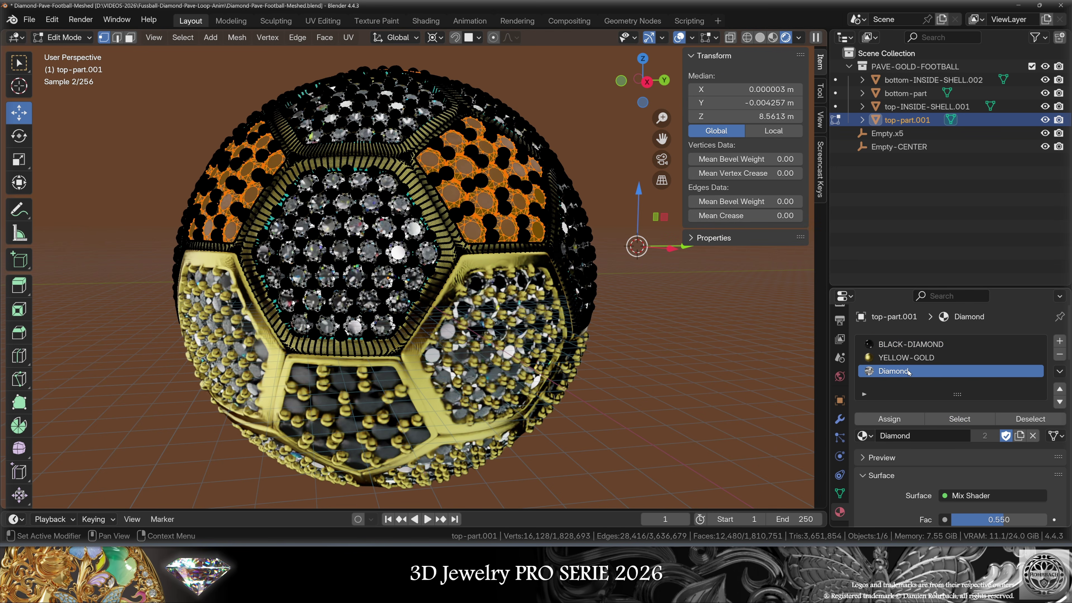
{"action": "left_click", "coordinate": [978, 424]}
{"action": "key", "text": "p"}
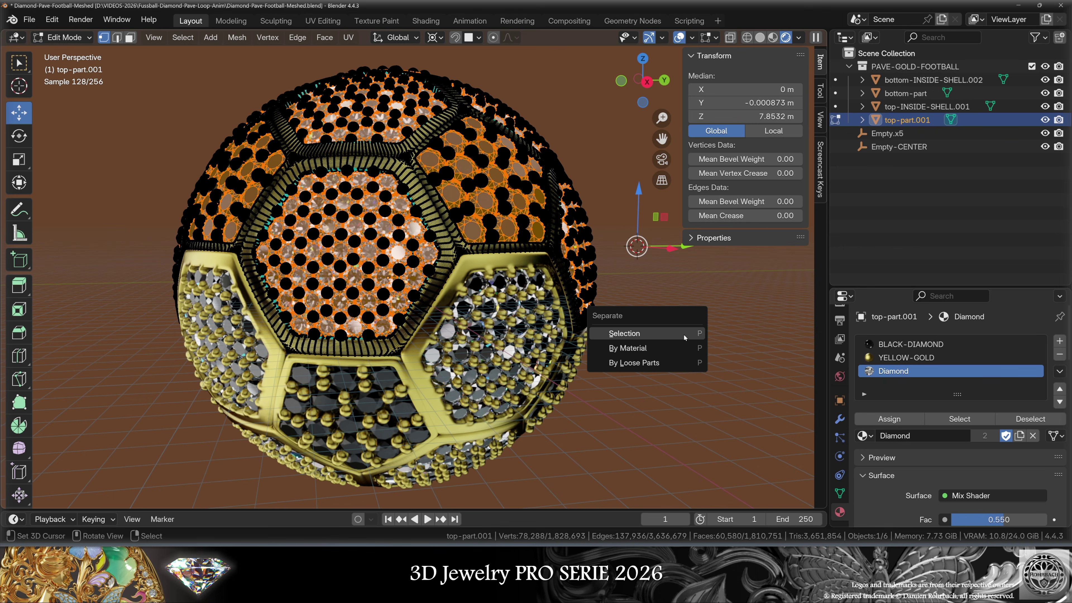
{"action": "left_click", "coordinate": [683, 334]}
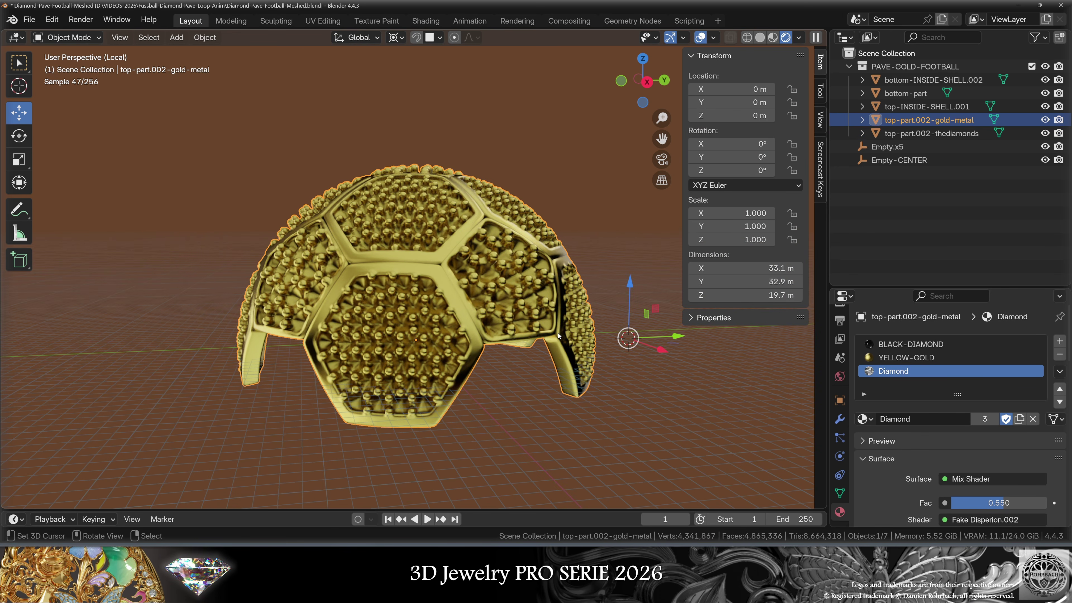
- Examine the separated top-part.002-gold-metal and top-part.002-thediamonds objects one at a time in isolation
{"action": "key", "text": "KP_Divide"}
{"action": "left_click", "coordinate": [931, 134]}
{"action": "key", "text": "KP_Divide"}
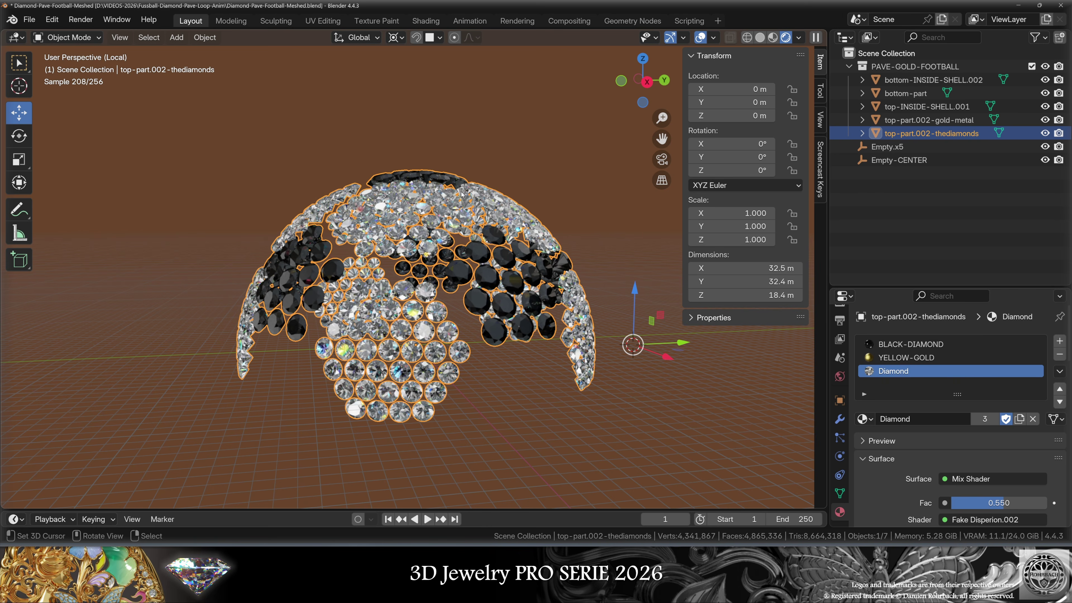
{"action": "key", "text": "KP_Divide"}
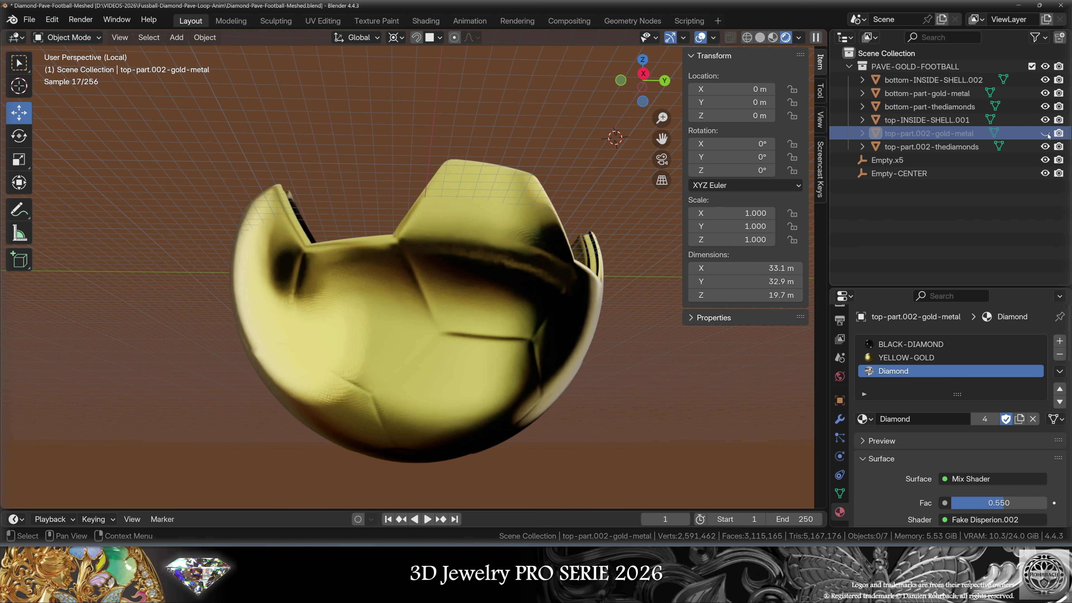
- Toggle the visibility of top-part.002-gold-metal to compare it with the inner shell, leaving it shown
{"action": "left_click", "coordinate": [1048, 134]}
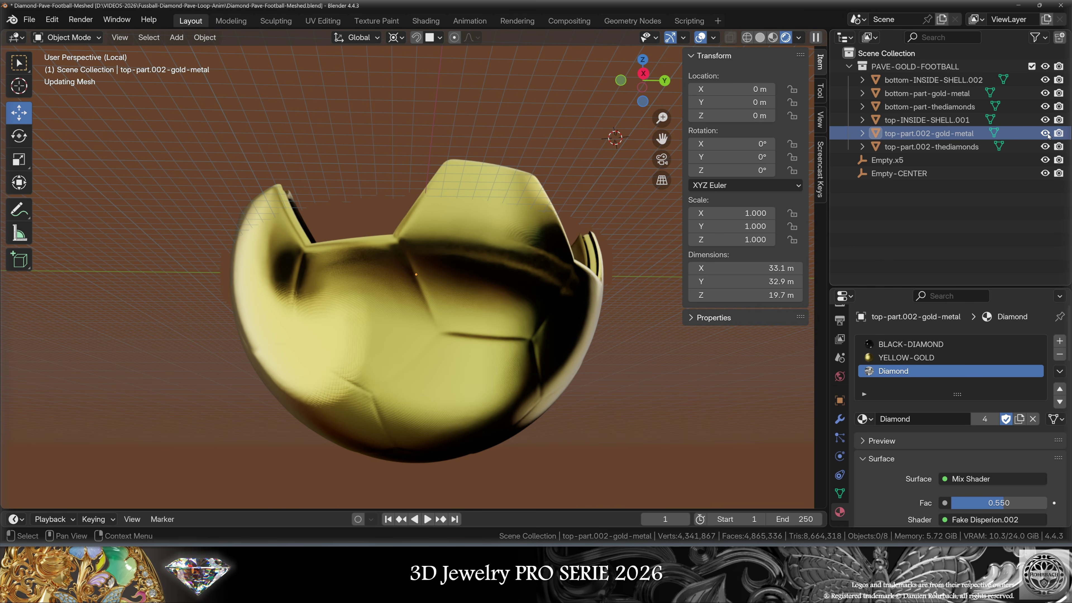
{"action": "left_click", "coordinate": [1047, 134]}
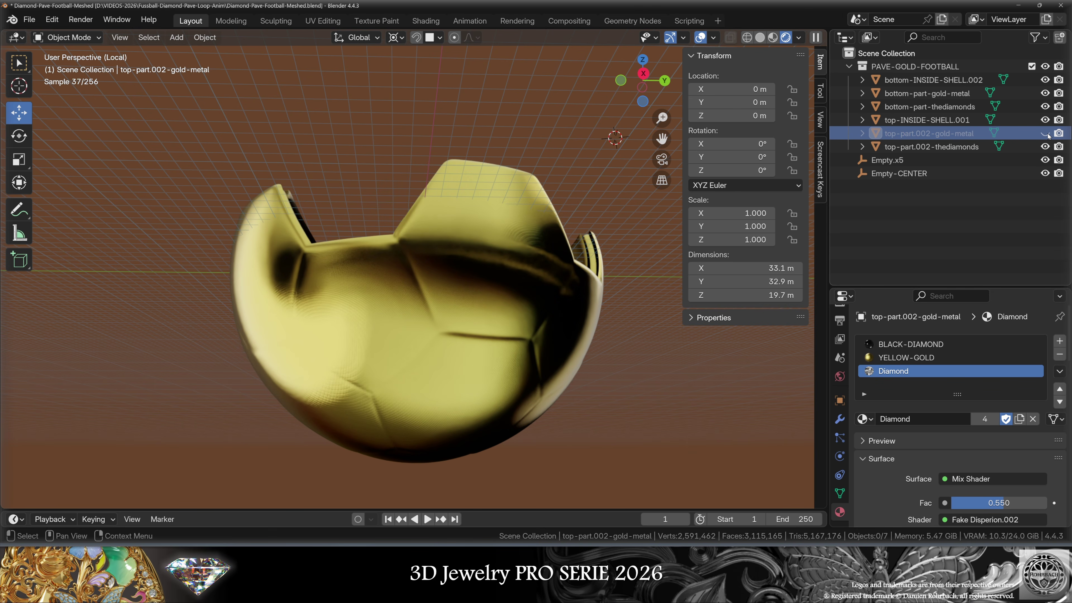
{"action": "left_click", "coordinate": [1048, 134]}
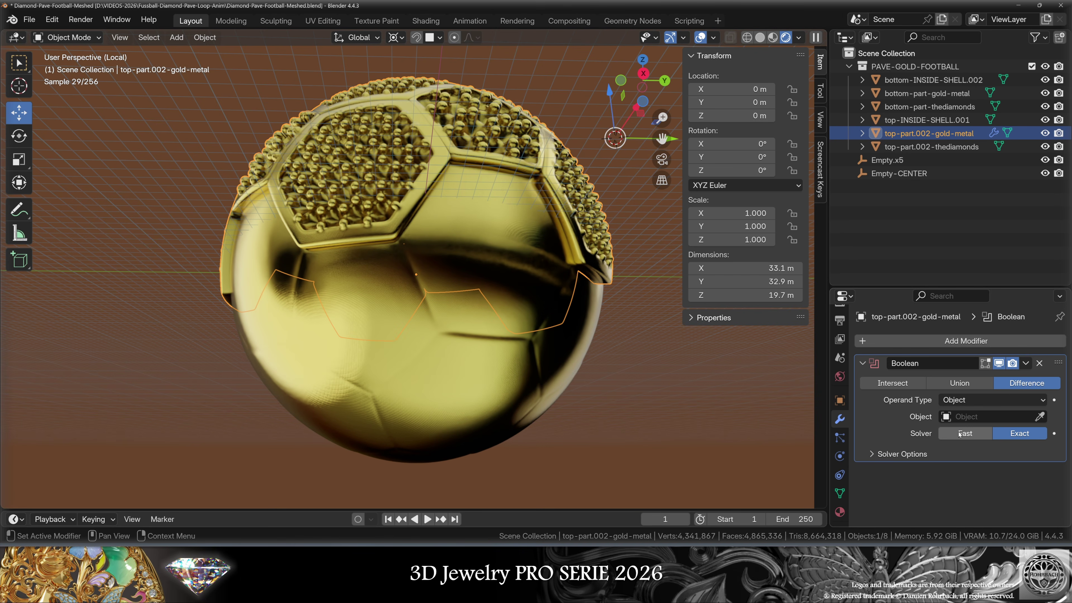
- Set the Boolean Difference on top-part.002-gold-metal to the Fast solver and use the bottom-INSIDE-SHELL.002 shell as its cutting object
{"action": "left_click", "coordinate": [960, 434]}
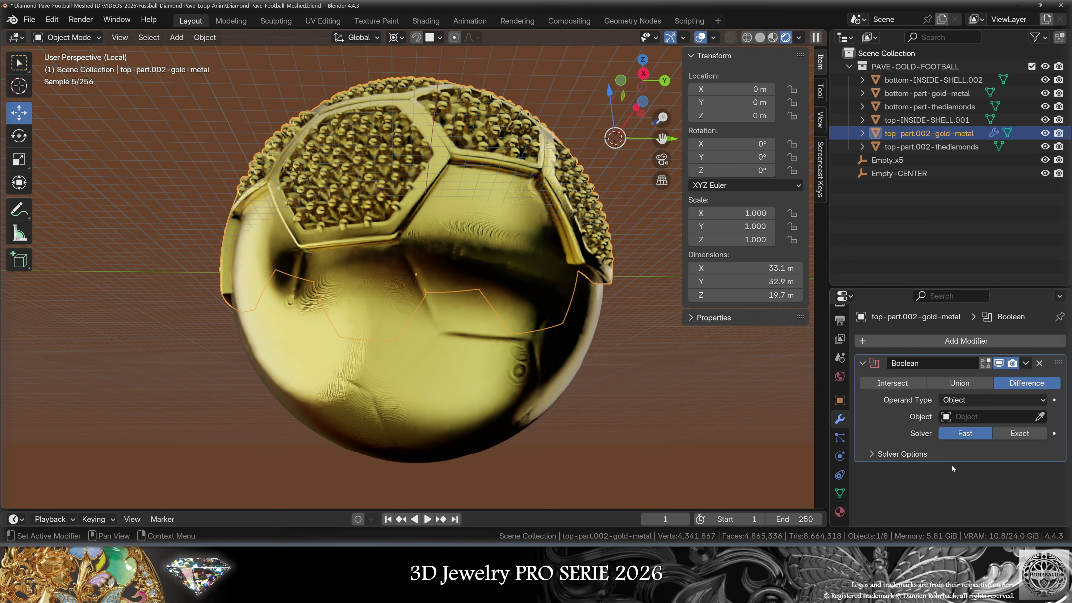
{"action": "left_click", "coordinate": [1040, 417]}
{"action": "left_click", "coordinate": [543, 250]}
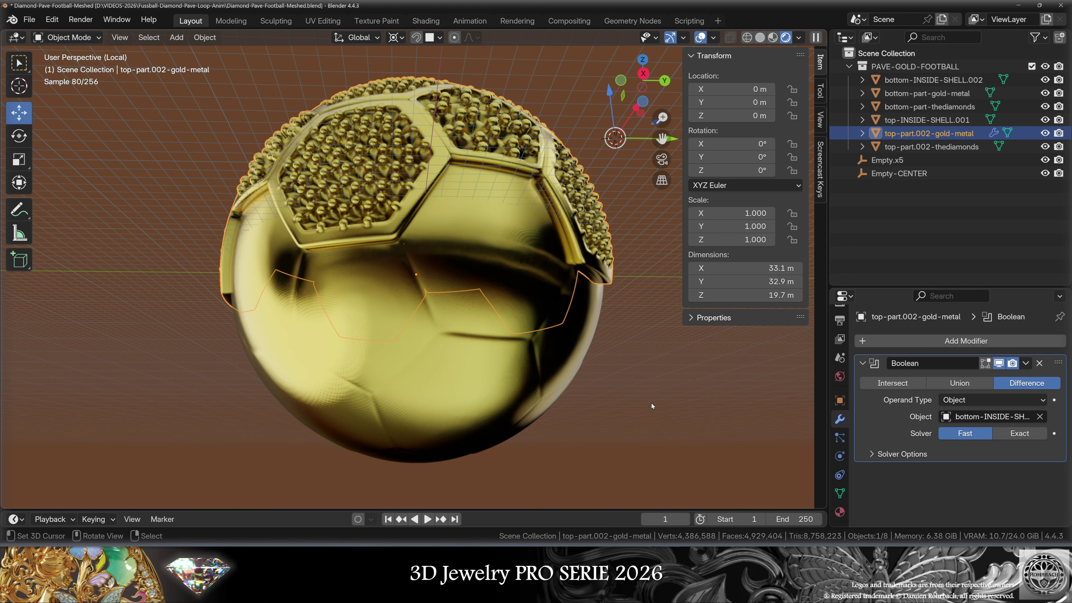
{"action": "middle_click_drag", "start_coordinate": [652, 403], "coordinate": [589, 335]}
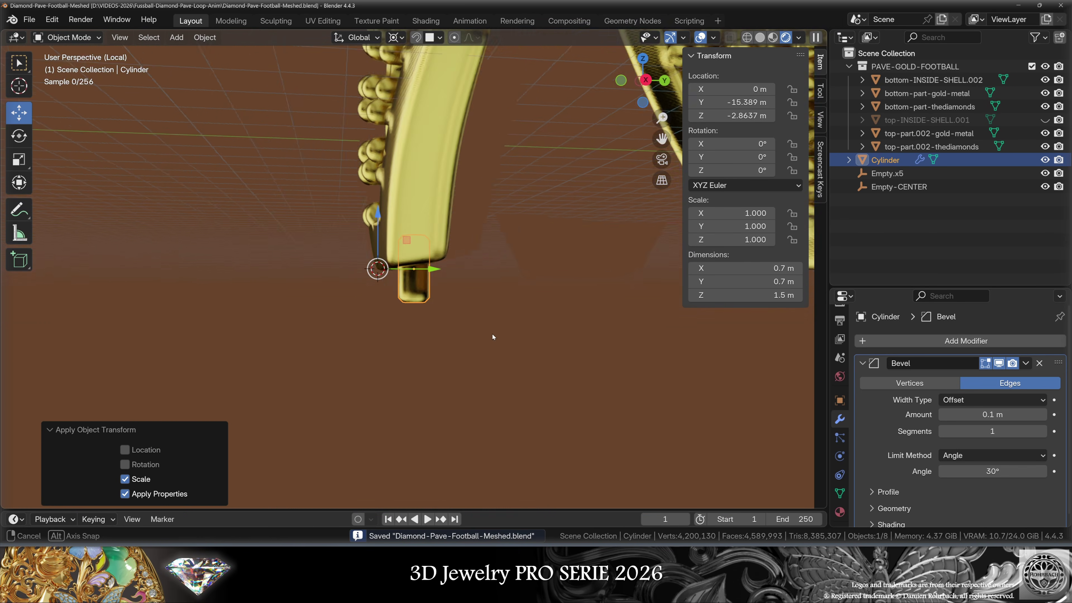
- Examine the mounting pins beneath the top half's rim and the matching pin hole in the bottom half's rim
{"action": "middle_click_drag", "start_coordinate": [492, 337], "coordinate": [597, 293]}
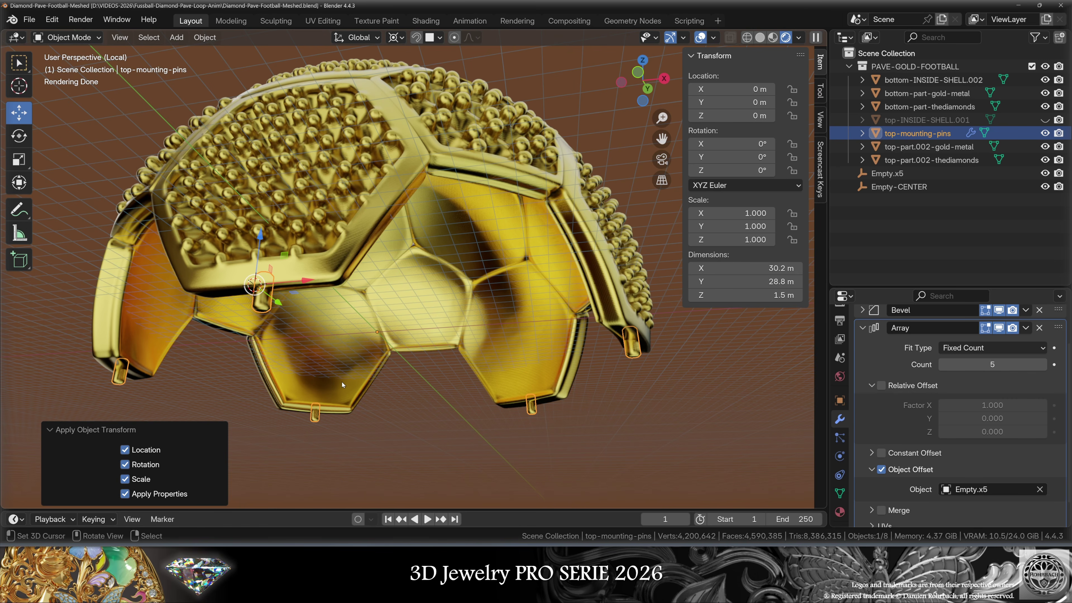
{"action": "scroll", "coordinate": [291, 374], "scroll_direction": "down", "scroll_amount": 3}
{"action": "middle_click_drag", "start_coordinate": [291, 374], "coordinate": [366, 362], "text": "shift"}
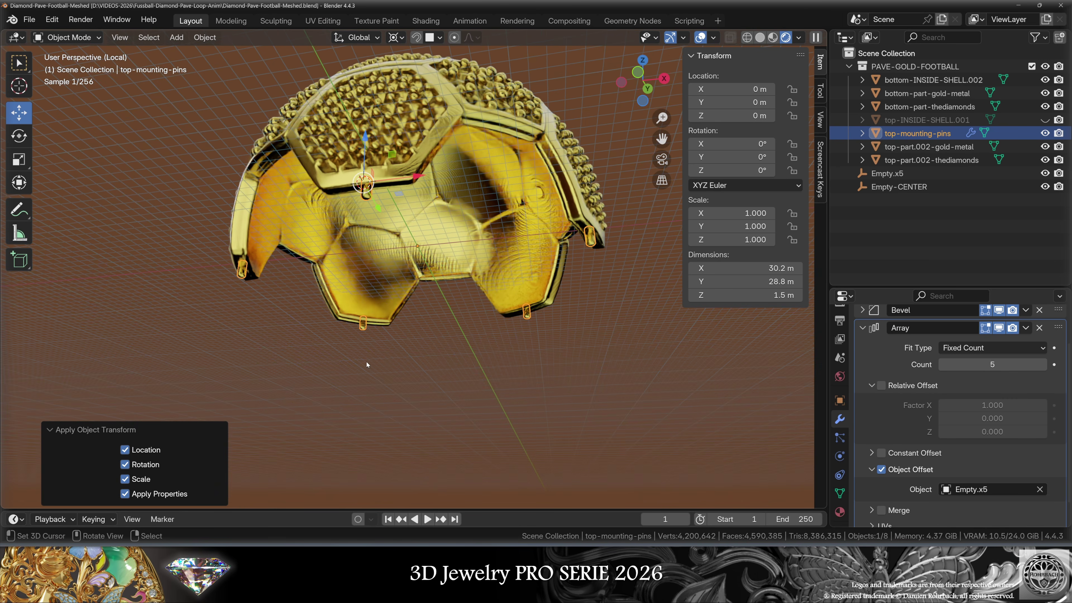
{"action": "scroll", "coordinate": [539, 308], "scroll_direction": "up", "scroll_amount": 6}
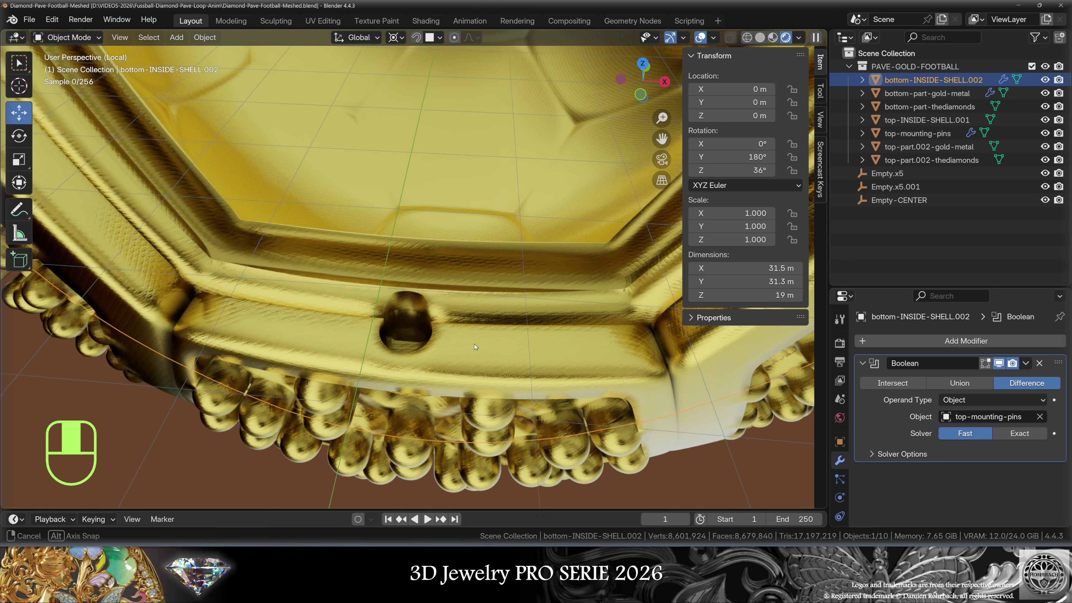
{"action": "middle_click_drag", "start_coordinate": [483, 348], "coordinate": [439, 308]}
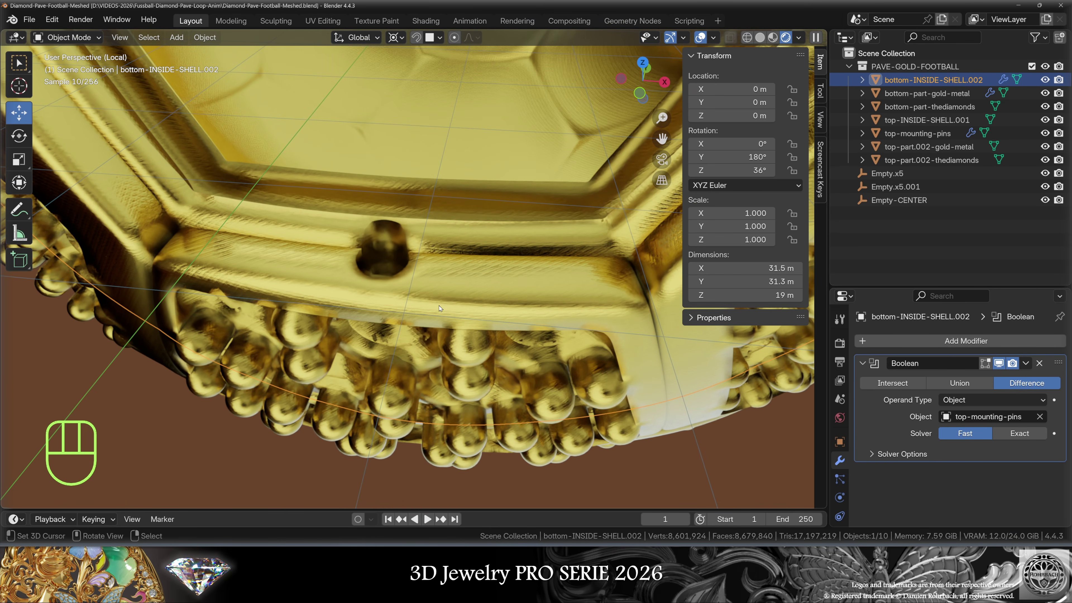
{"action": "scroll", "coordinate": [465, 273], "scroll_direction": "up", "scroll_amount": 4}
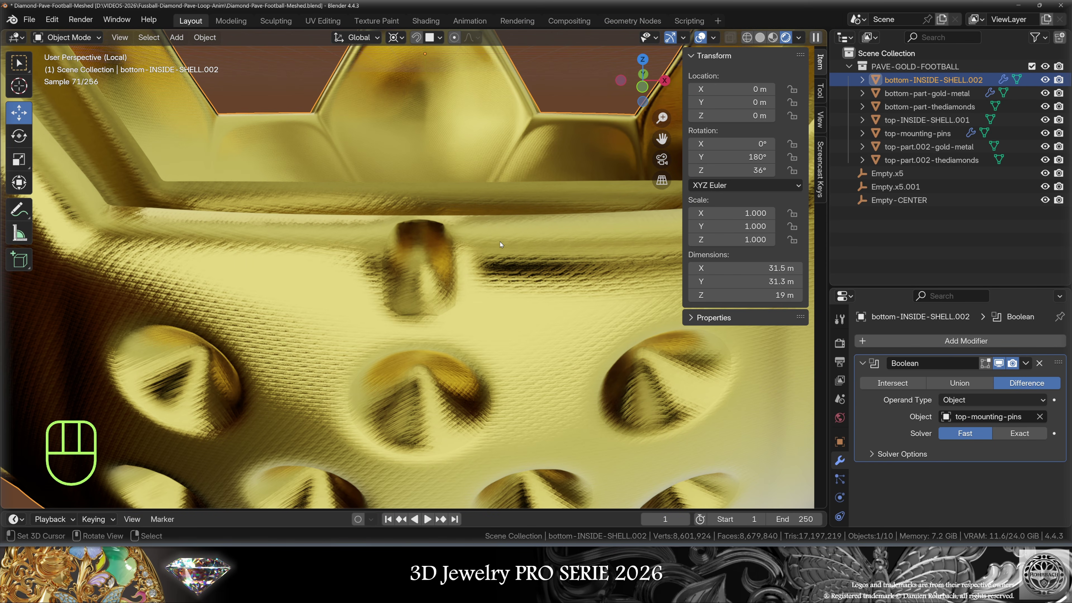
{"action": "middle_click_drag", "start_coordinate": [500, 245], "coordinate": [528, 315]}
- Add a five-vertex mesh circle for the bail at the ball's top, then extrude and scale its outline into a flat frame
{"action": "left_click", "coordinate": [177, 37]}
{"action": "mouse_move", "coordinate": [185, 54]}
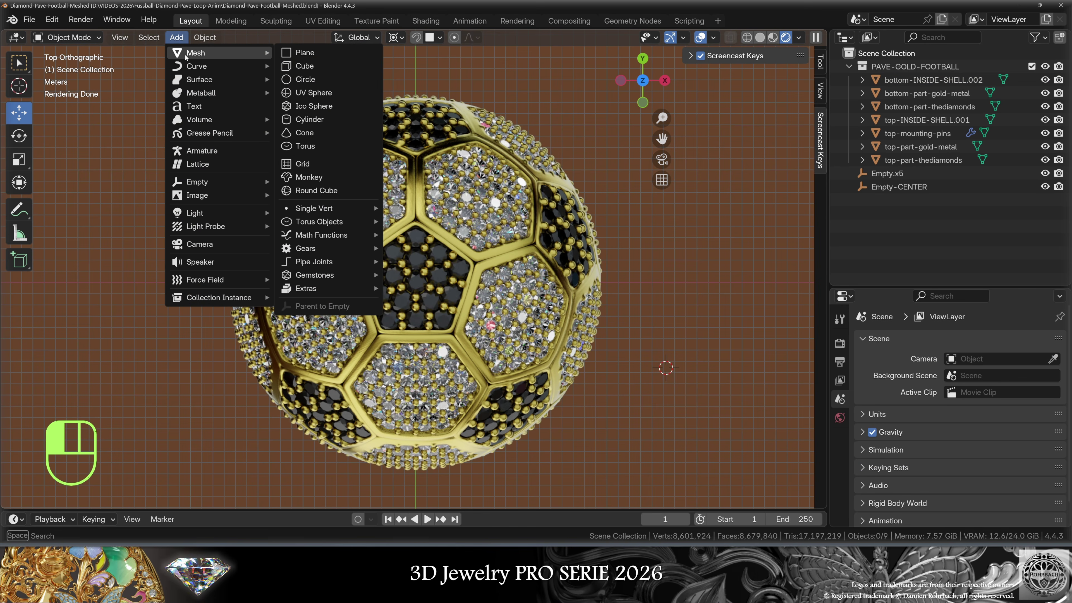
{"action": "left_click", "coordinate": [334, 83]}
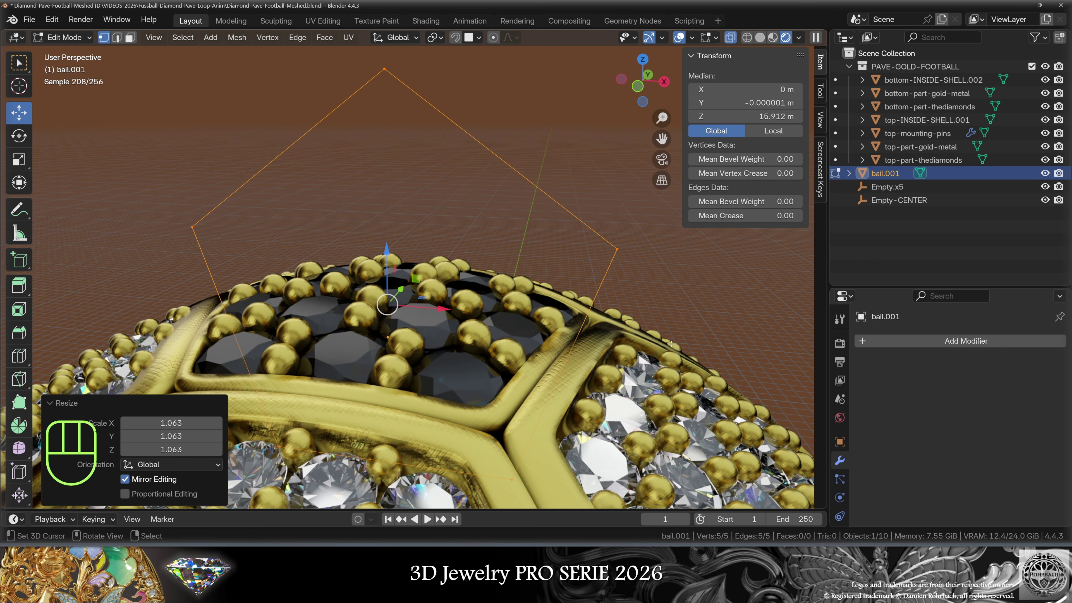
{"action": "key", "text": "e"}
{"action": "key", "text": "s"}
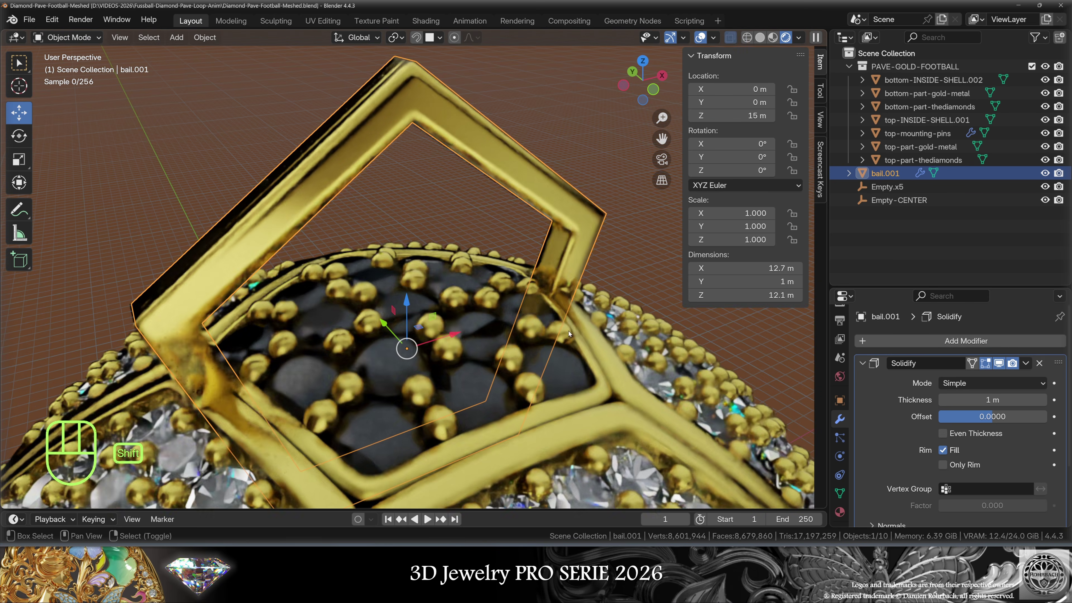
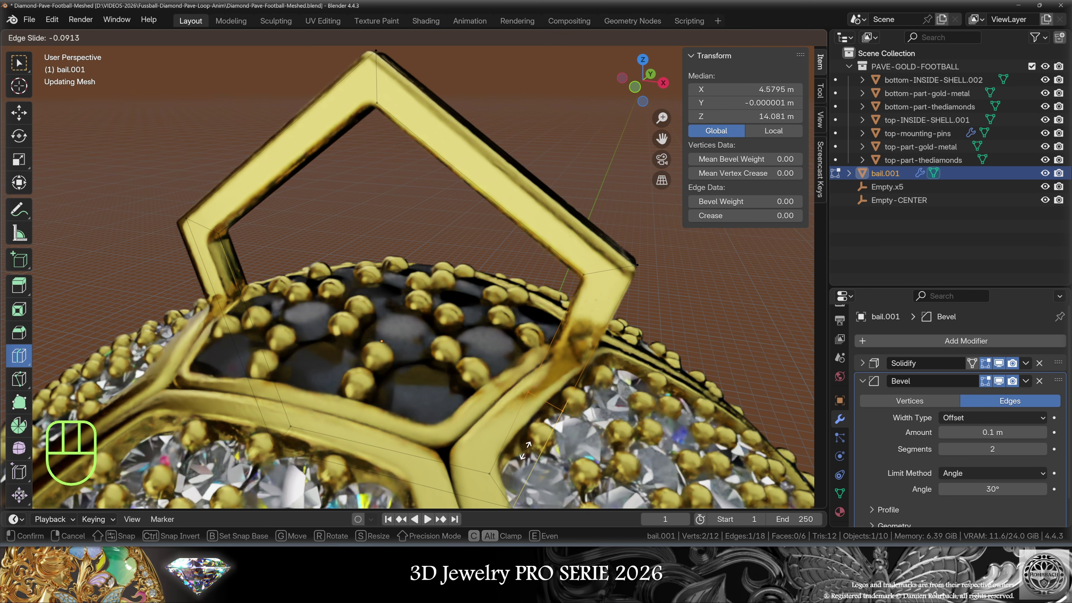
- Place a loop cut on the lower leg of bail.001, slid to a factor of 0.178, and clear the selection
{"action": "left_click_drag", "start_coordinate": [525, 450], "coordinate": [513, 431]}
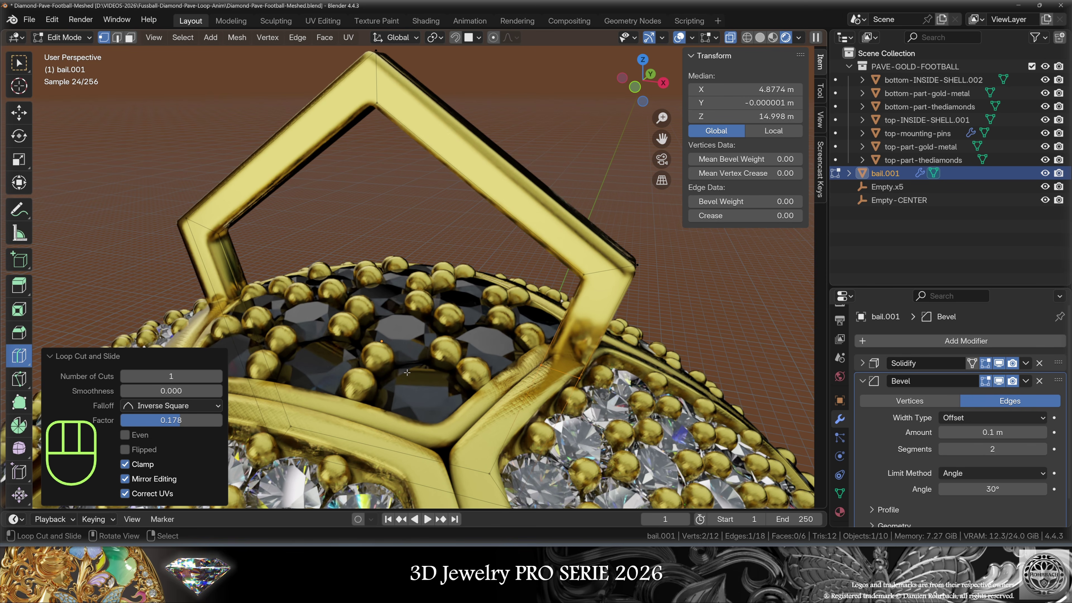
{"action": "key", "text": "KP_Divide"}
{"action": "key", "text": "alt+a"}
{"action": "key", "text": "shift+space"}
{"action": "key", "text": "g"}
{"action": "middle_click_drag", "start_coordinate": [407, 372], "coordinate": [591, 412]}
{"action": "key", "text": "KP_Divide"}
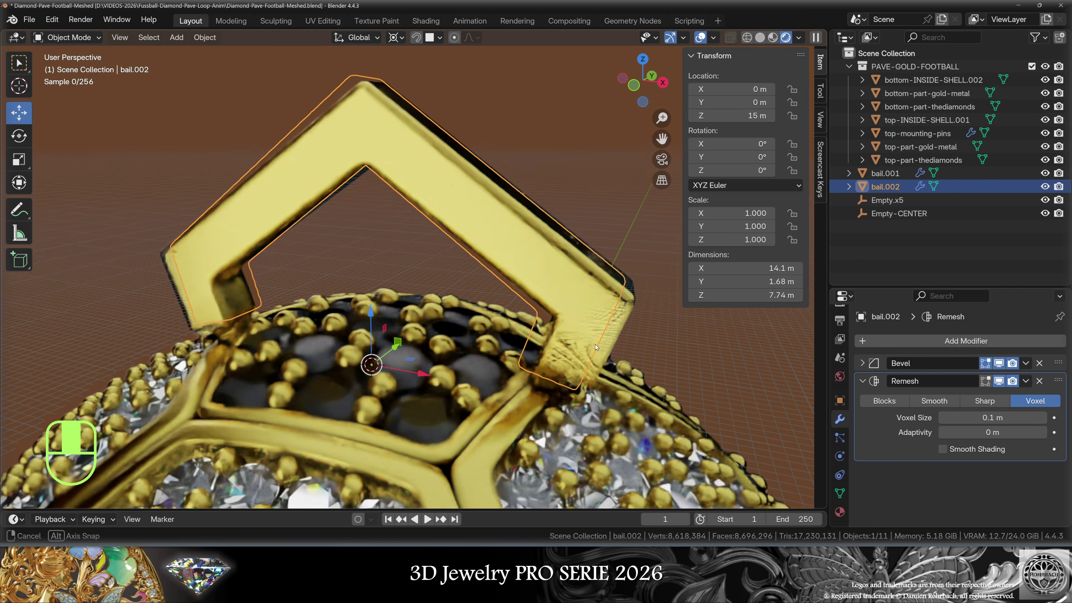
- Examine the remeshed bail.002 together with bail.001 in isolation to check how the two frames fit
{"action": "middle_click_drag", "start_coordinate": [596, 347], "coordinate": [597, 311]}
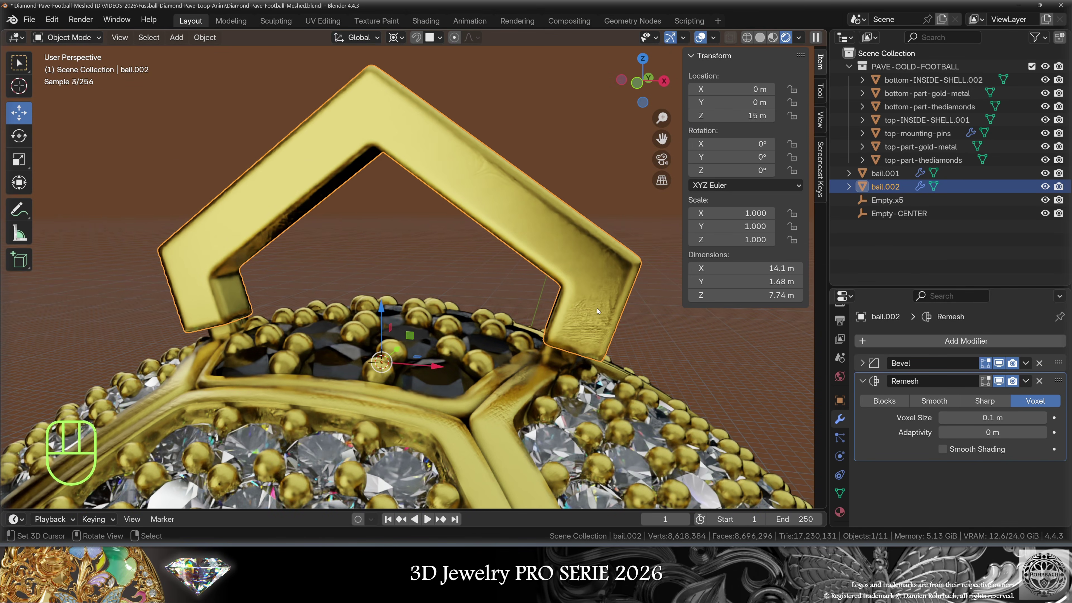
{"action": "right_click", "coordinate": [228, 333], "text": "shift"}
{"action": "key", "text": "KP_Divide"}
{"action": "mouse_move", "coordinate": [533, 310]}
{"action": "middle_mouse_down"}
{"action": "mouse_move", "coordinate": [538, 280]}
{"action": "mouse_move", "coordinate": [537, 328]}
{"action": "middle_mouse_up"}
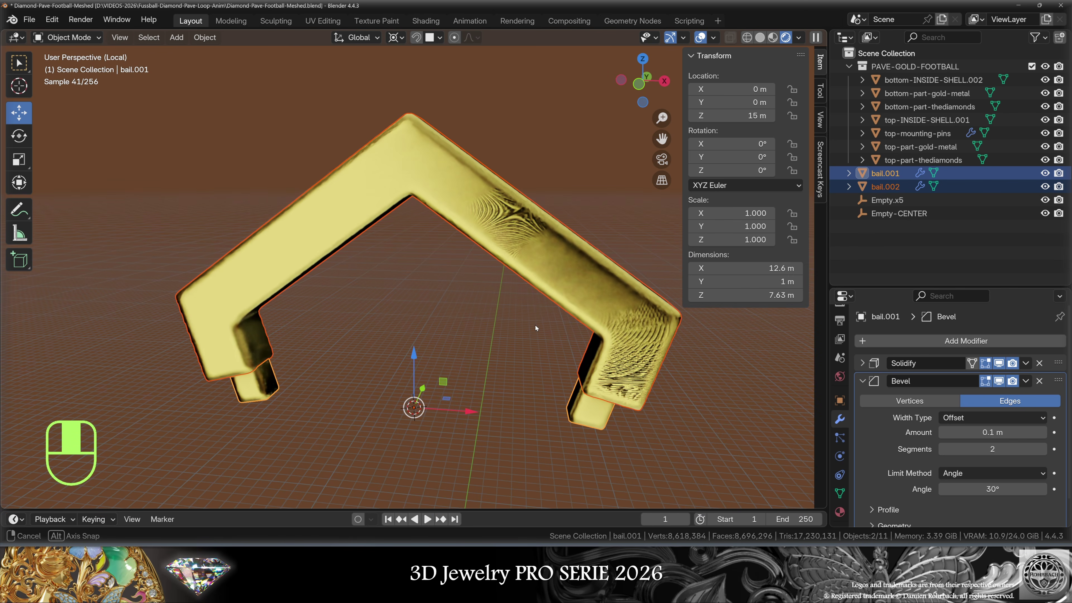
{"action": "left_click", "coordinate": [535, 328]}
{"action": "key", "text": "KP_Divide"}
- Add a Bézier circle of 1 m radius above the bail from the right orthographic view
{"action": "key", "text": "KP_3"}
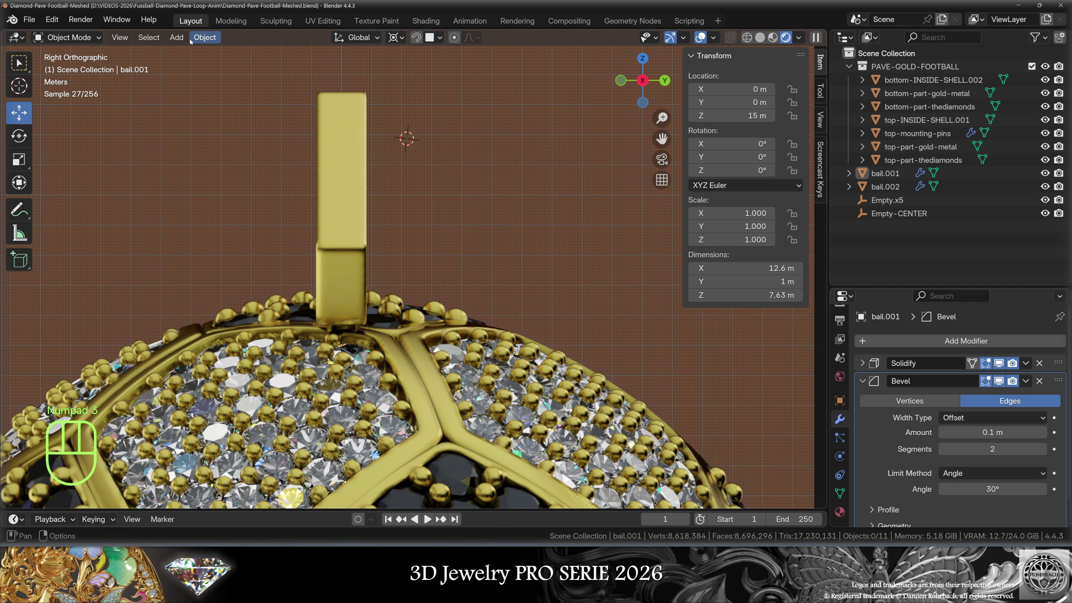
{"action": "left_click", "coordinate": [176, 37]}
{"action": "mouse_move", "coordinate": [193, 66]}
{"action": "left_click", "coordinate": [327, 79]}
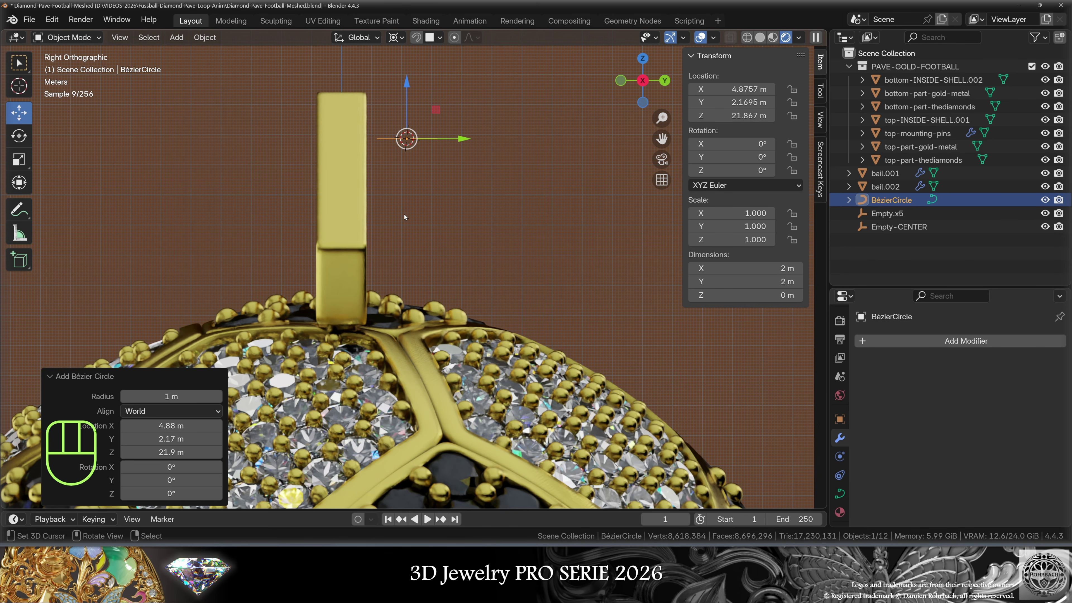
{"action": "middle_click_drag", "start_coordinate": [438, 187], "coordinate": [436, 290], "text": "shift"}
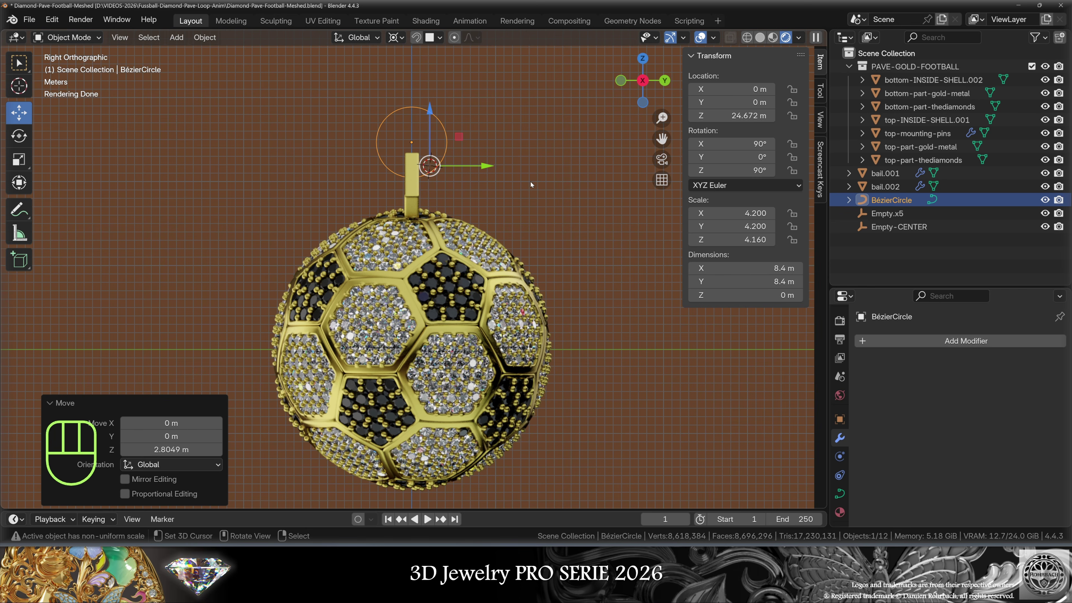
- Give the Bézier circle a round bevel with depth 0.35 m and resolution 21, and apply its rotation and scale
{"action": "left_click", "coordinate": [840, 494]}
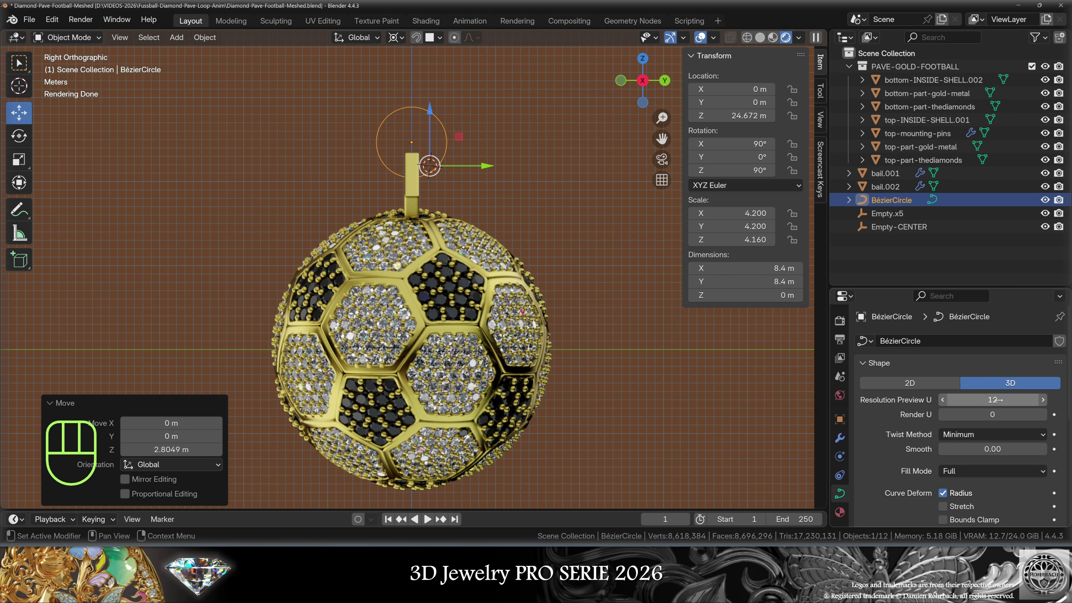
{"action": "scroll", "coordinate": [918, 486], "scroll_direction": "down", "scroll_amount": 10}
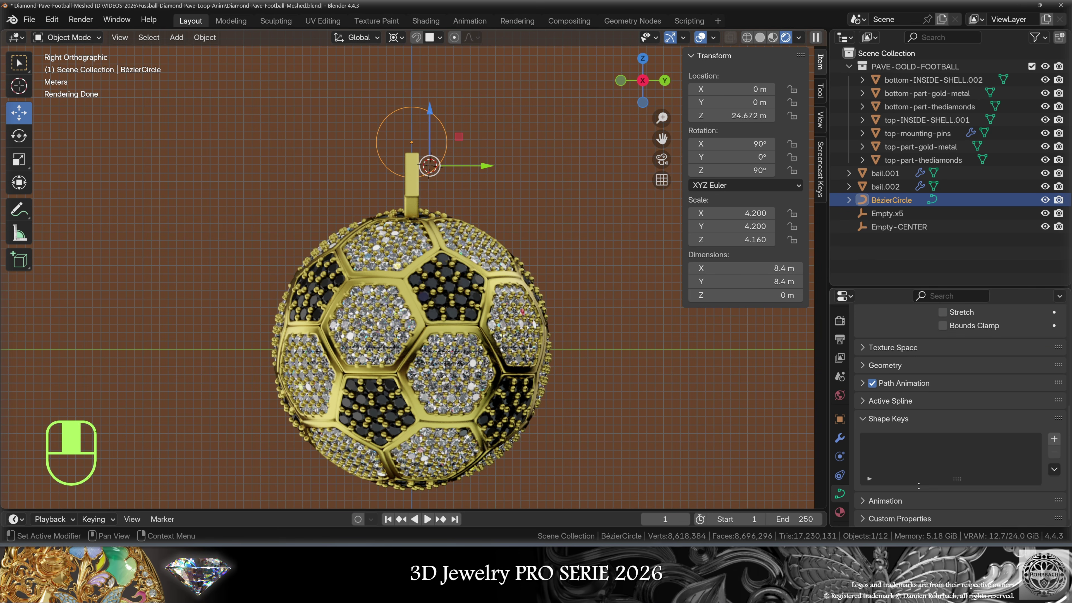
{"action": "left_click", "coordinate": [885, 365]}
{"action": "scroll", "coordinate": [894, 387], "scroll_direction": "down", "scroll_amount": 4}
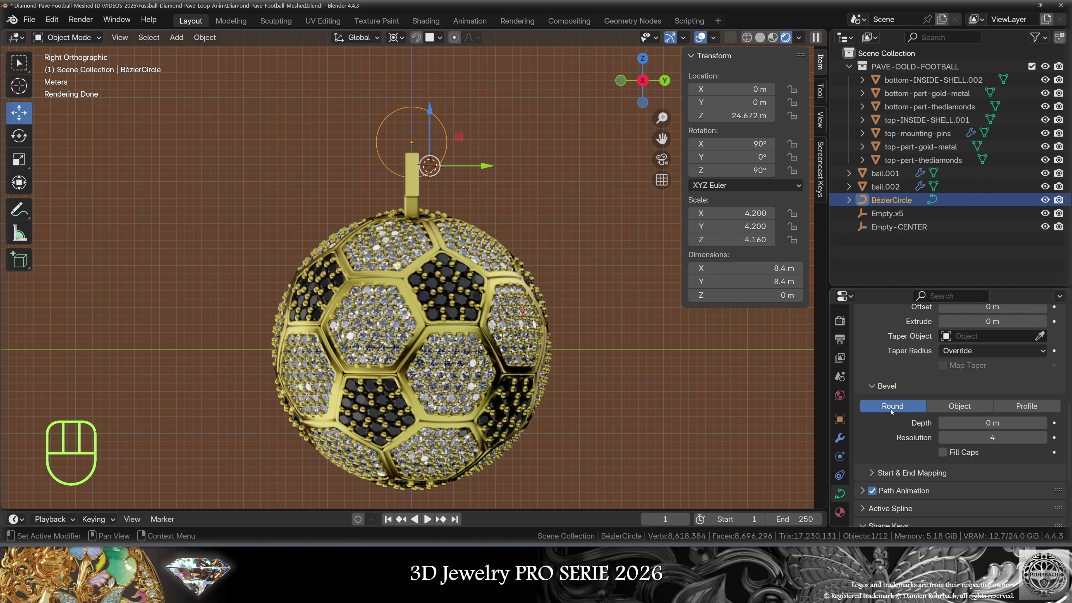
{"action": "left_click", "coordinate": [988, 423]}
{"action": "type", "text": "0.35"}
{"action": "key", "text": "Return"}
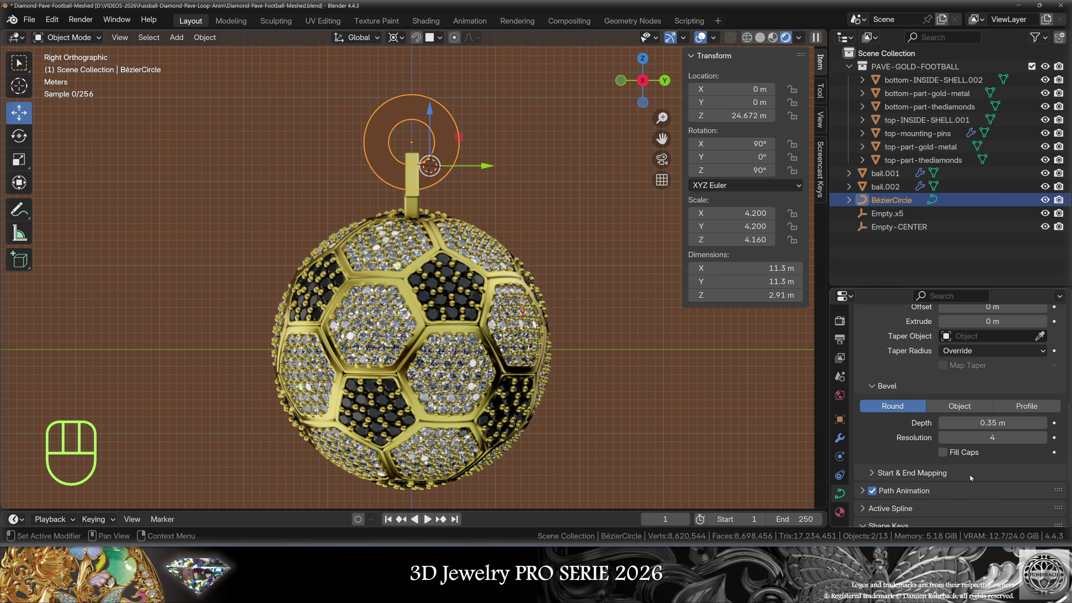
{"action": "left_click", "coordinate": [1002, 439]}
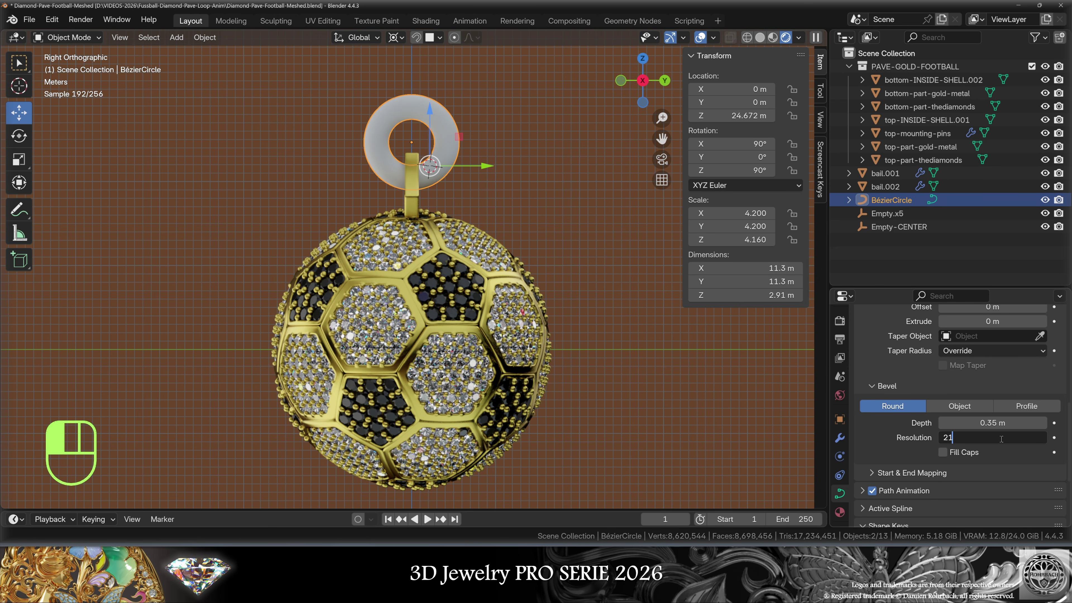
{"action": "key", "text": "Return"}
{"action": "key", "text": "ctrl+a"}
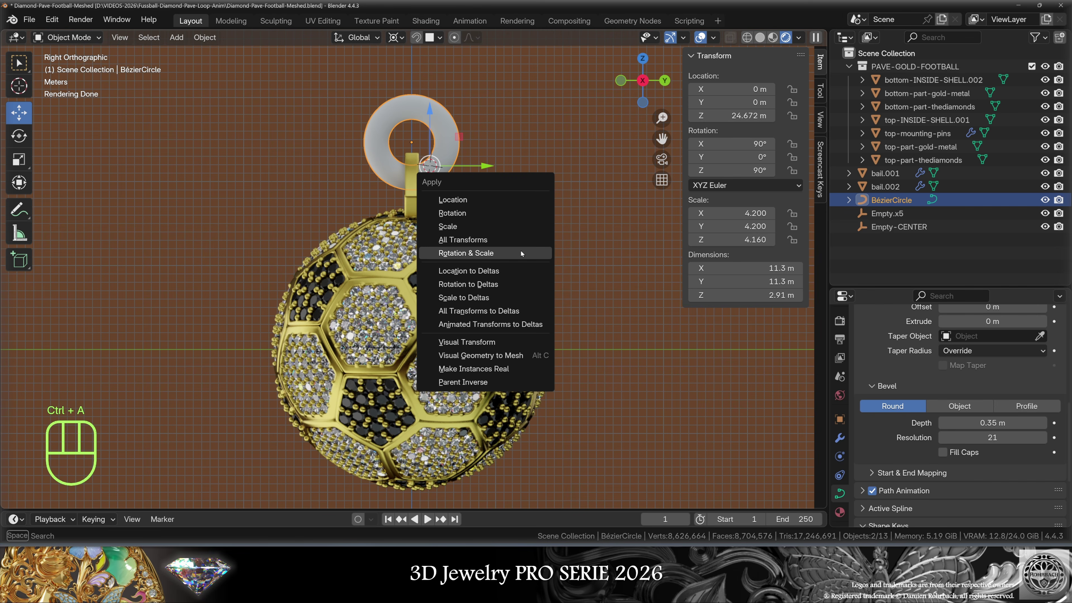
{"action": "left_click", "coordinate": [522, 251]}
- Set the radius of the circle's control points to 1 and move the lowest control point down about 4.5 m
{"action": "key", "text": "Tab"}
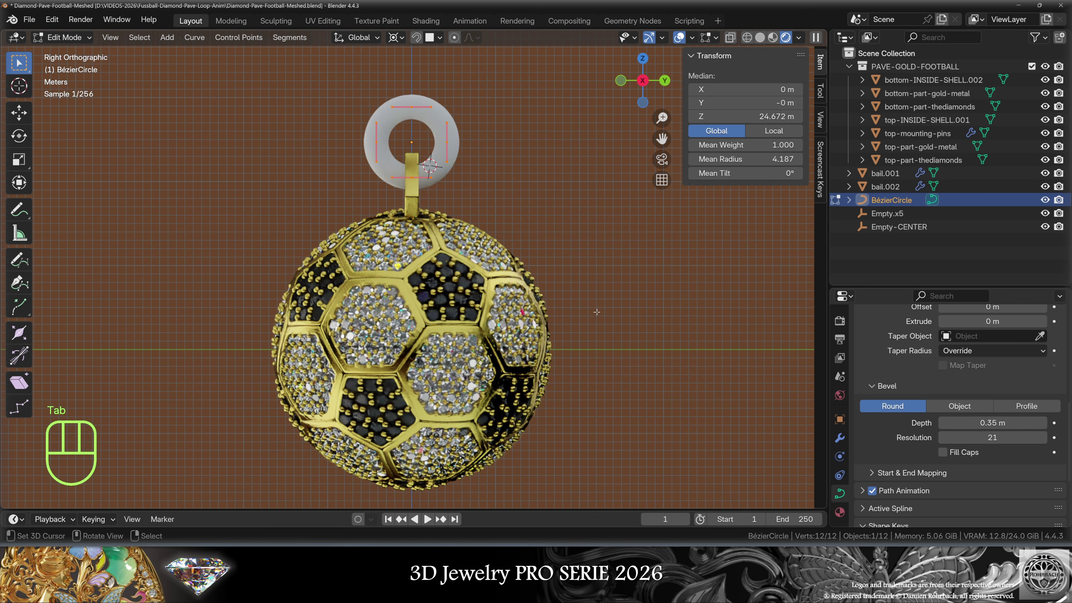
{"action": "key", "text": "Return"}
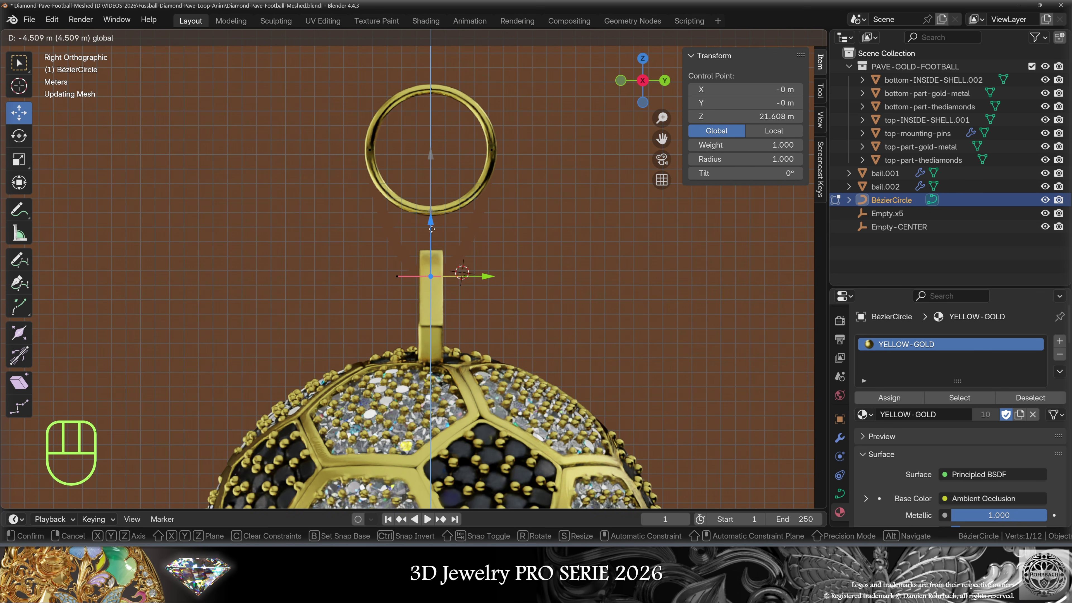
{"action": "left_click_drag", "start_coordinate": [431, 236], "coordinate": [431, 233]}
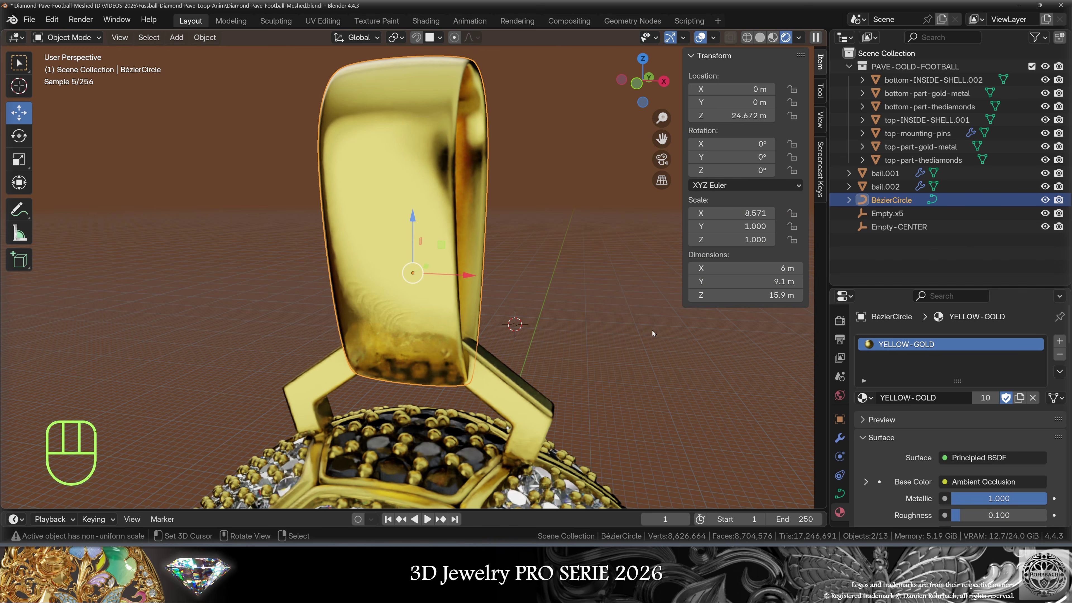
- Add a Simple Deform modifier to the bail loop in Taper mode along the Z axis, with Y locked
{"action": "left_click", "coordinate": [839, 439]}
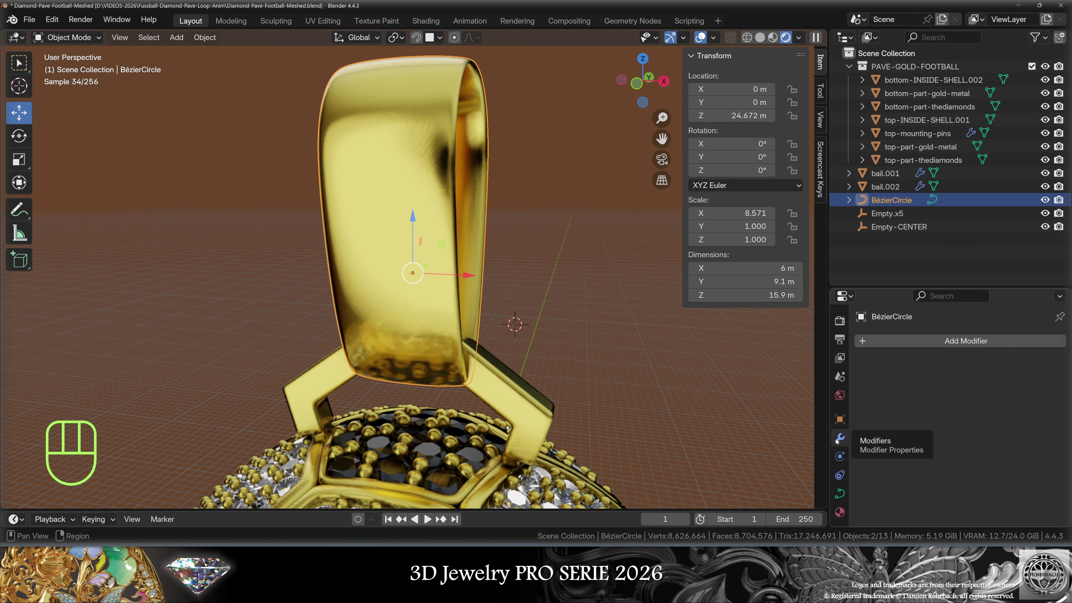
{"action": "left_click", "coordinate": [940, 342]}
{"action": "mouse_move", "coordinate": [931, 355]}
{"action": "left_click", "coordinate": [800, 448]}
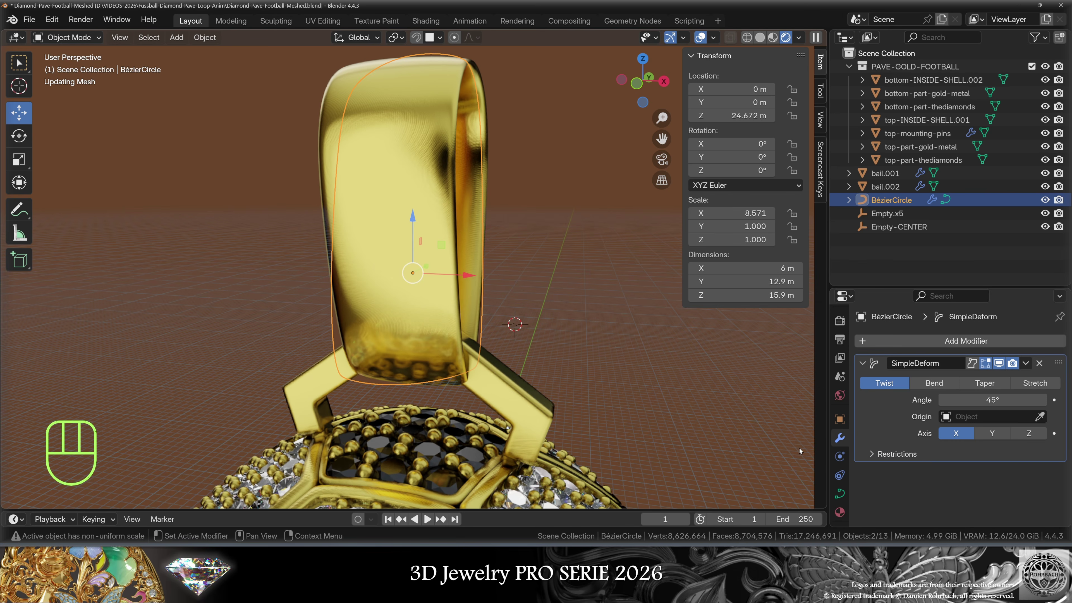
{"action": "left_click", "coordinate": [997, 384]}
{"action": "left_click", "coordinate": [1033, 435]}
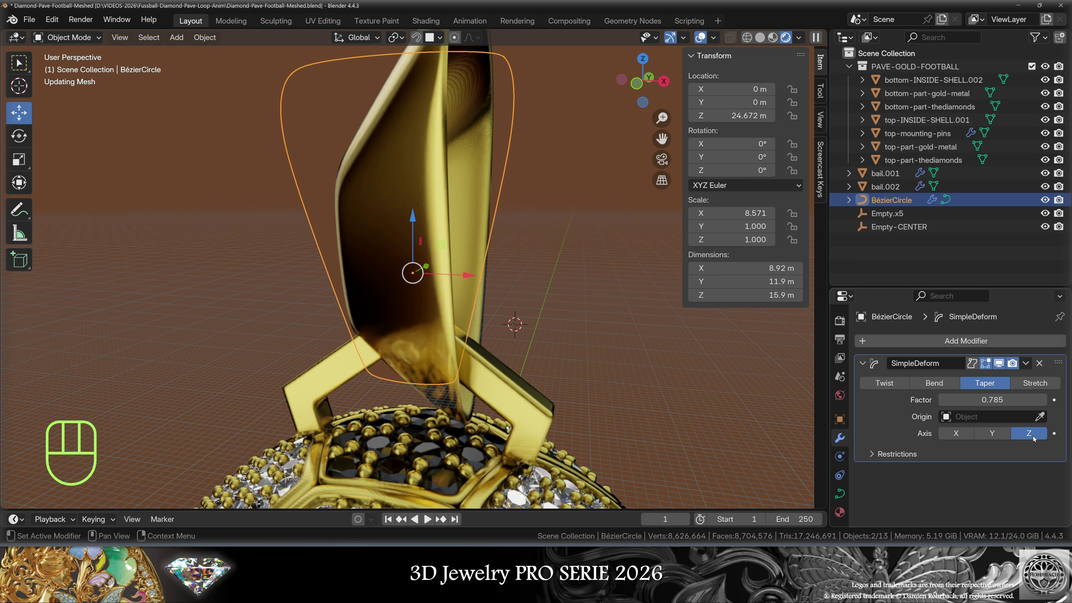
{"action": "left_click", "coordinate": [1011, 452]}
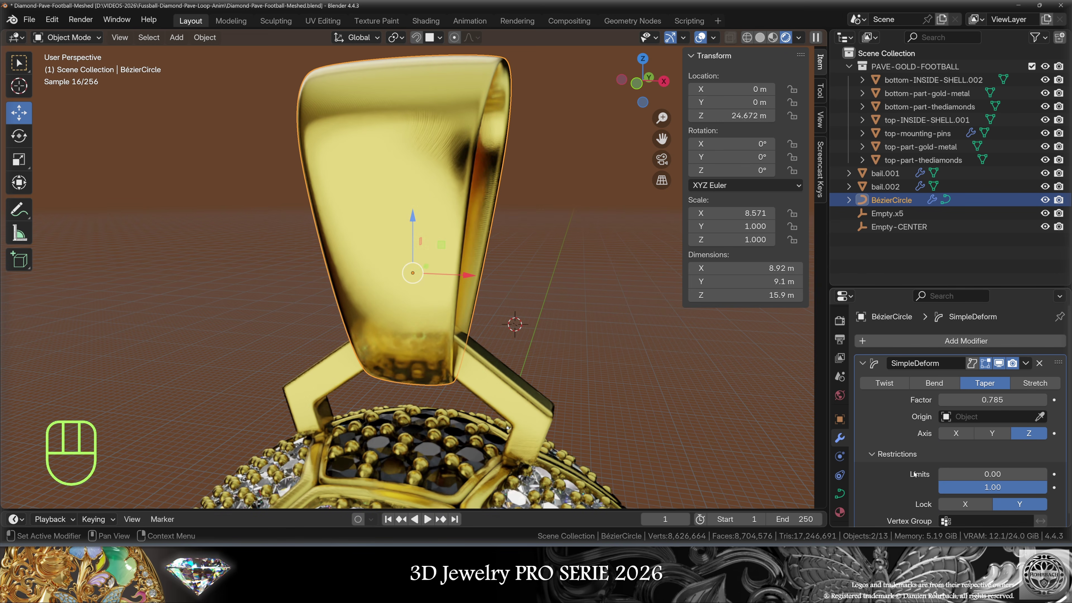
- Set the bail loop's taper factor to 2 and its X dimension to 9 m
{"action": "left_click_drag", "start_coordinate": [992, 400], "coordinate": [1042, 400]}
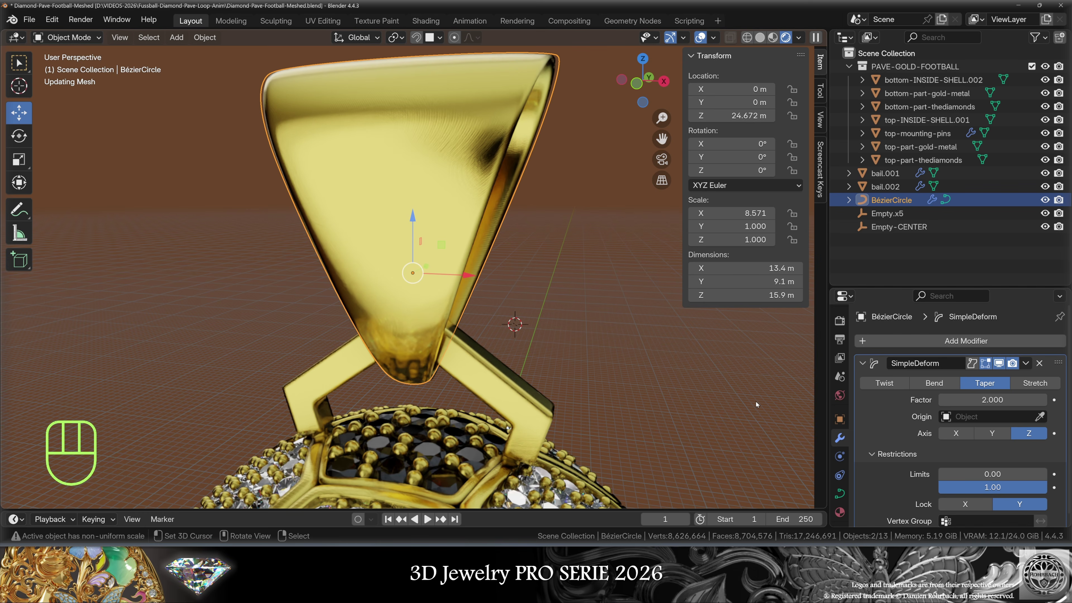
{"action": "key", "text": "ctrl+z"}
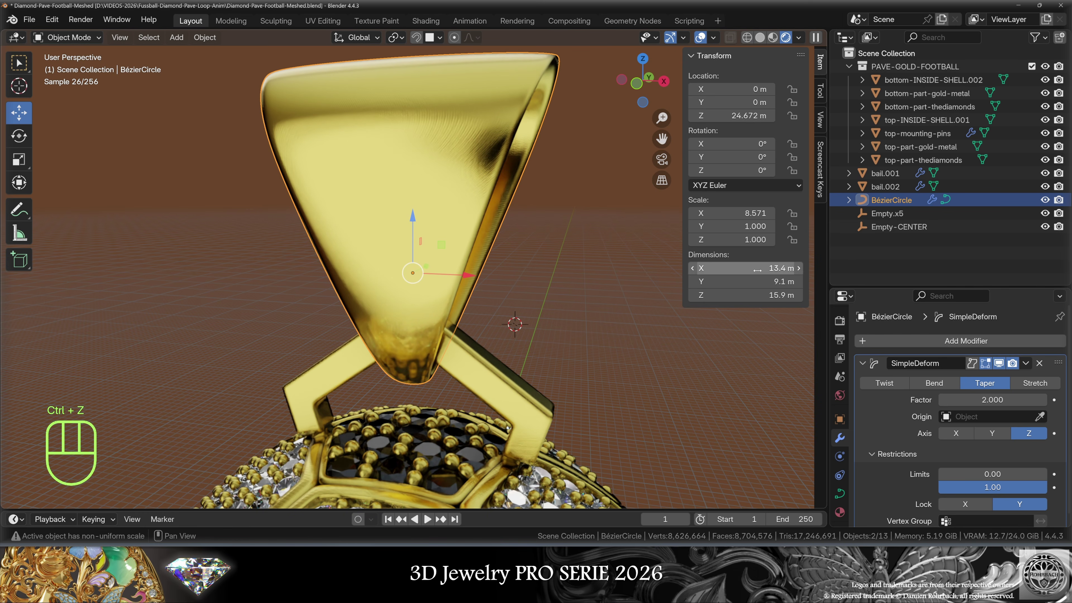
{"action": "left_click", "coordinate": [745, 268]}
{"action": "type", "text": "9"}
{"action": "key", "text": "Return"}
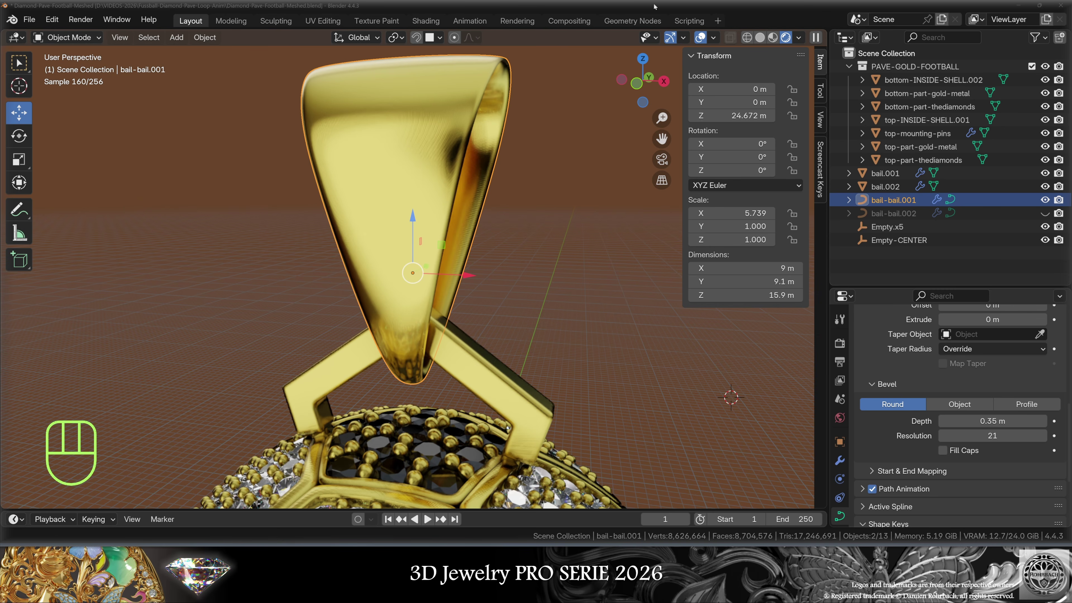
- Toggle the visibility of the bail-bail.002 curve and bring the isolated bail diamonds back into the full scene view
{"action": "left_click", "coordinate": [1022, 213]}
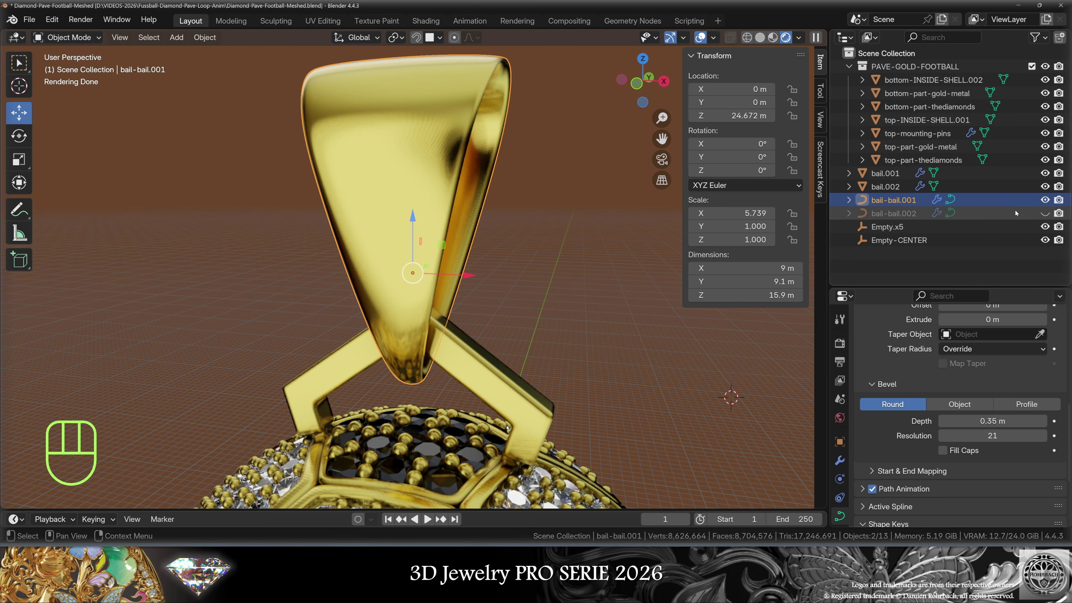
{"action": "left_click", "coordinate": [1045, 214]}
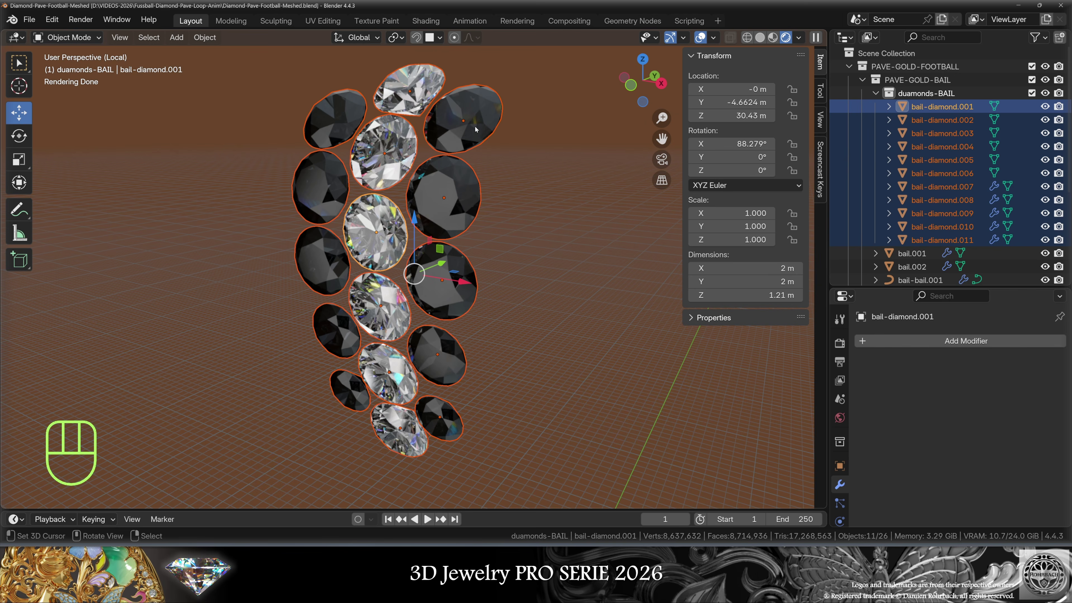
{"action": "key", "text": "KP_Divide"}
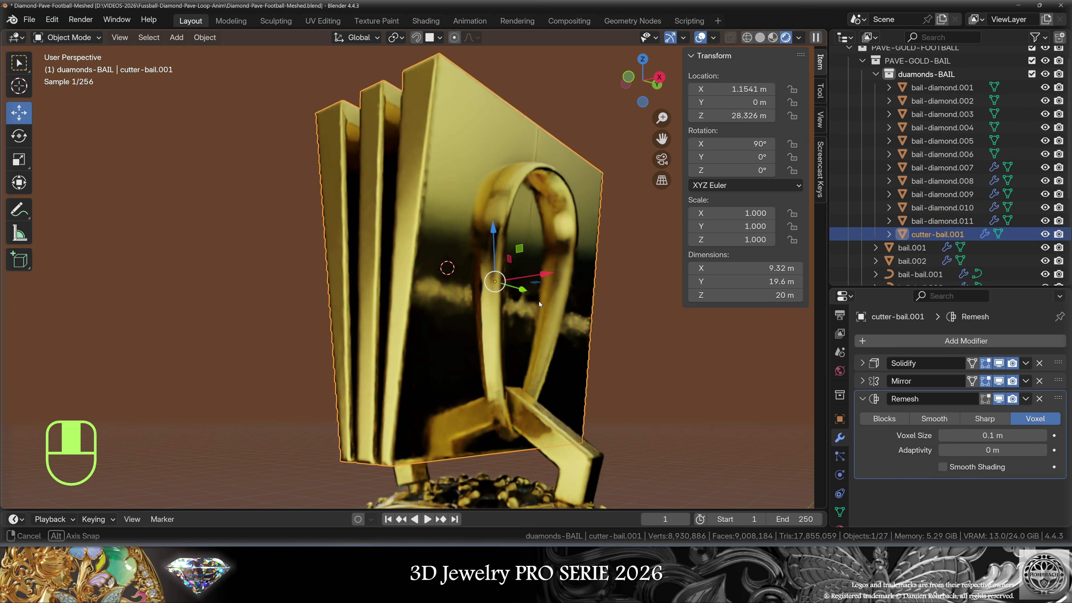
- Examine the bail's cutter blocks, cut channels, diamond rows and prongs from several angles
{"action": "mouse_move", "coordinate": [547, 326]}
{"action": "middle_mouse_down"}
{"action": "mouse_move", "coordinate": [636, 329]}
{"action": "mouse_move", "coordinate": [557, 332]}
{"action": "middle_mouse_up"}
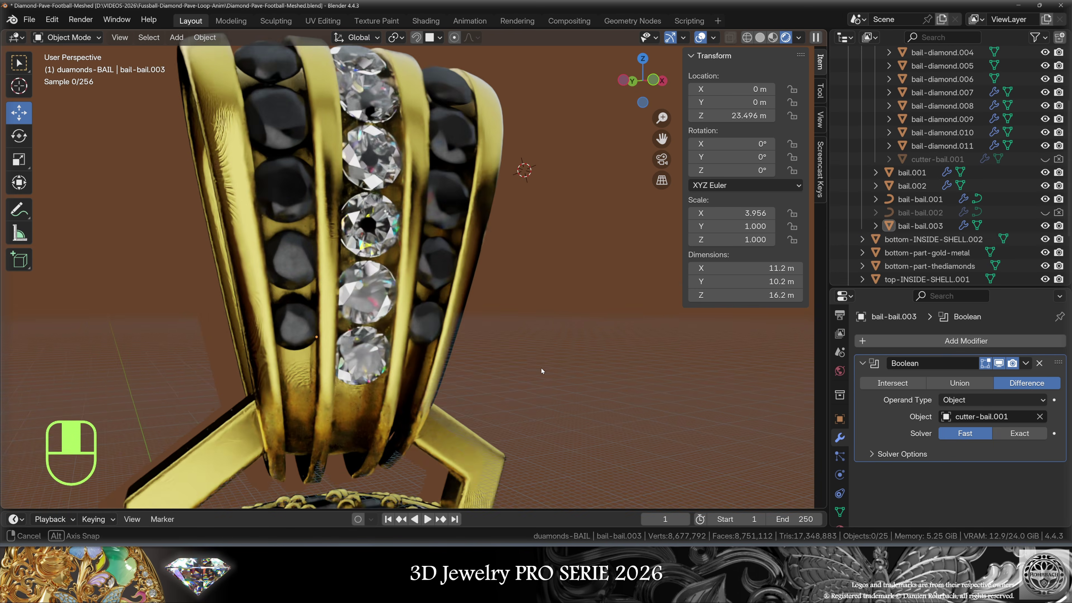
{"action": "middle_click_drag", "start_coordinate": [541, 367], "coordinate": [479, 368]}
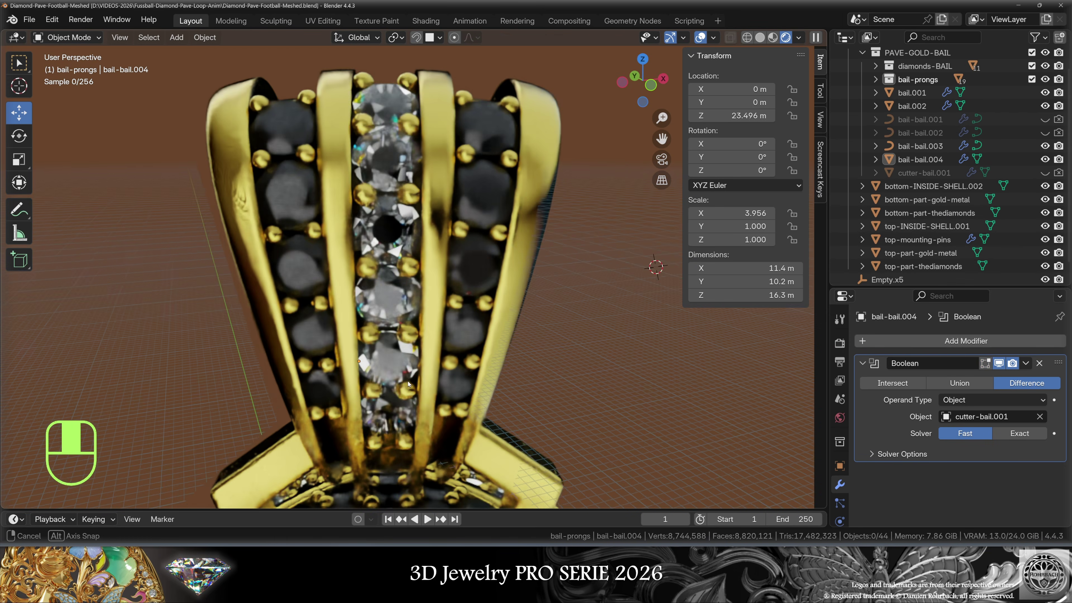
{"action": "middle_click_drag", "start_coordinate": [473, 368], "coordinate": [374, 396]}
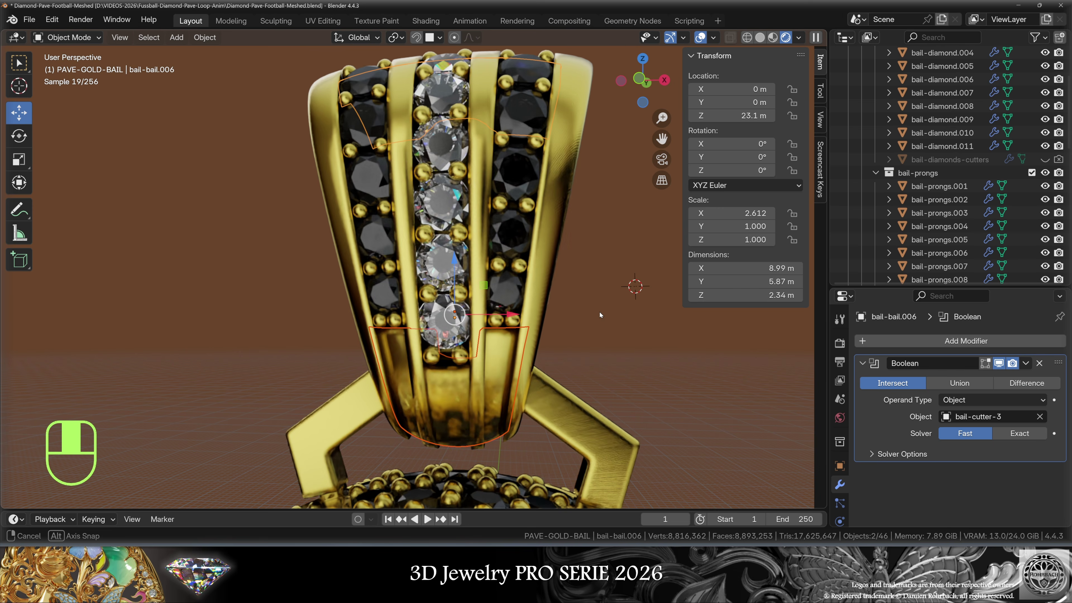
{"action": "middle_click_drag", "start_coordinate": [599, 311], "coordinate": [318, 319]}
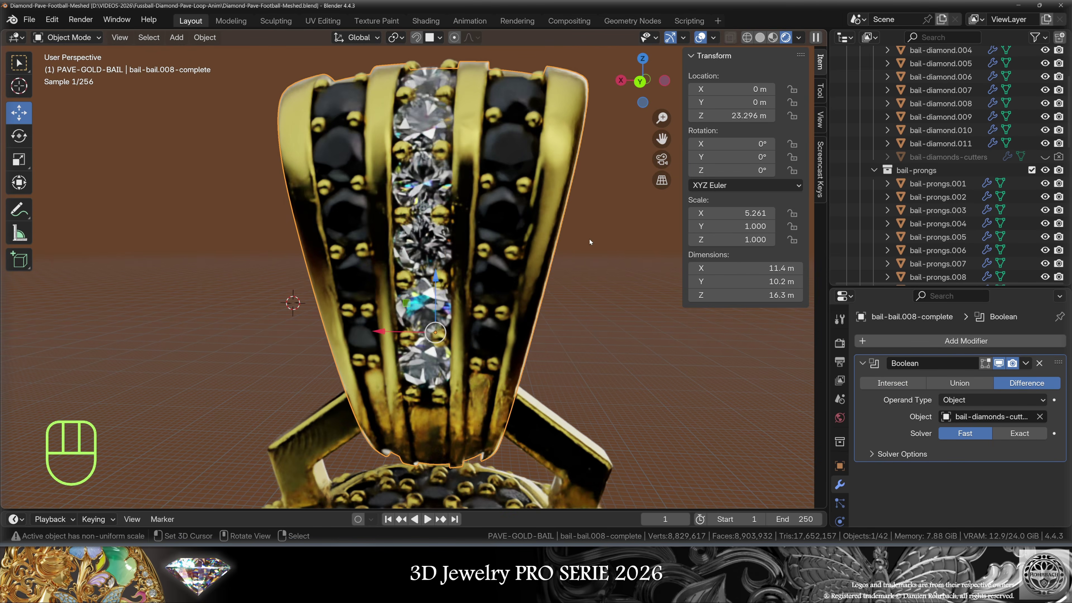
- Inspect bail-bail.008-complete in isolation from several sides, return to the full scene and save the file
{"action": "key", "text": "KP_Divide"}
{"action": "middle_click_drag", "start_coordinate": [592, 241], "coordinate": [588, 270]}
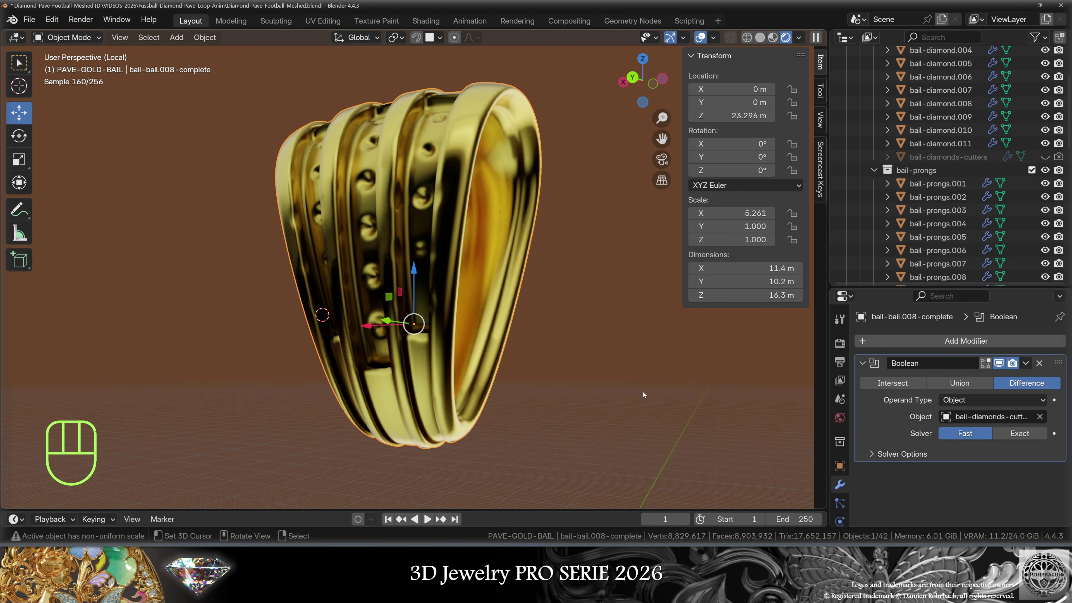
{"action": "middle_click_drag", "start_coordinate": [583, 251], "coordinate": [599, 277]}
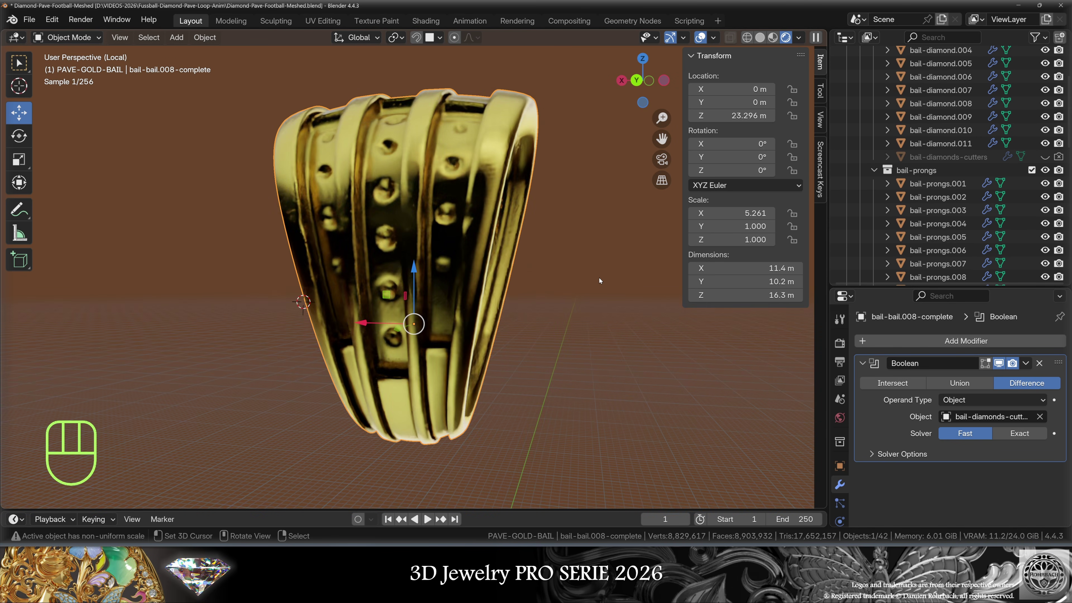
{"action": "key", "text": "KP_Divide"}
{"action": "key", "text": "ctrl+s"}
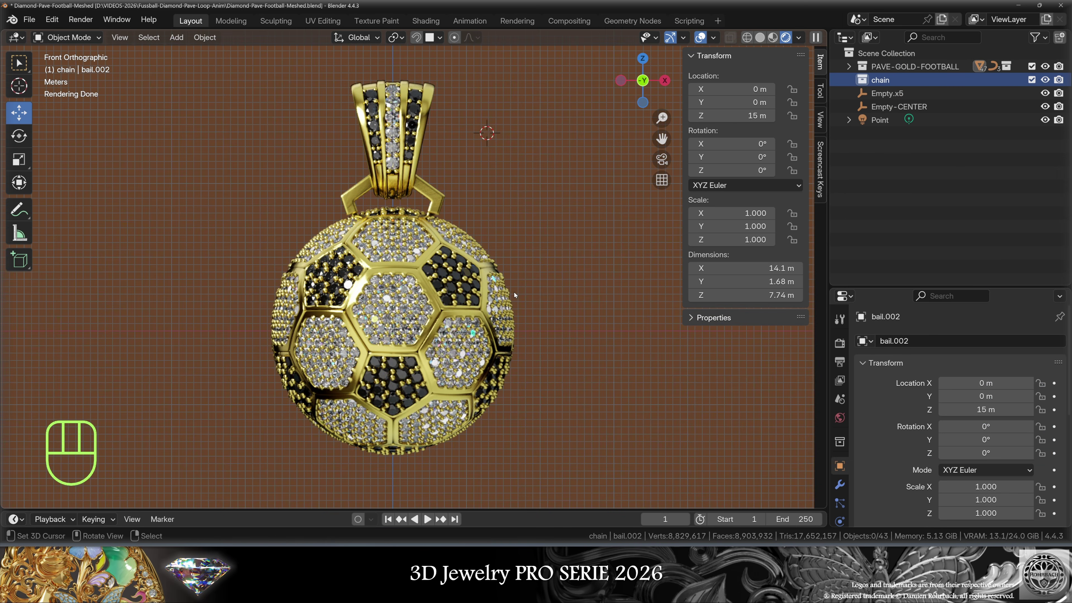
- Add a mesh circle with 6 vertices, aligned to the view, beside the bail in the chain collection
{"action": "scroll", "coordinate": [514, 291], "scroll_direction": "up", "scroll_amount": 4}
{"action": "middle_click_drag", "start_coordinate": [531, 161], "coordinate": [464, 307], "text": "shift"}
{"action": "scroll", "coordinate": [399, 258], "scroll_direction": "up", "scroll_amount": 3}
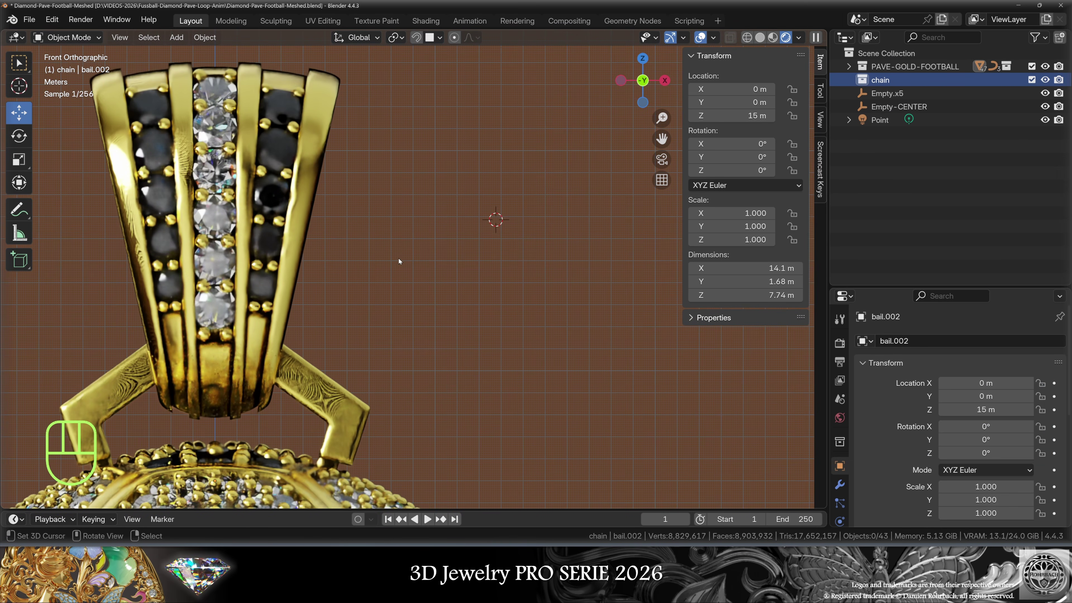
{"action": "left_click", "coordinate": [176, 37]}
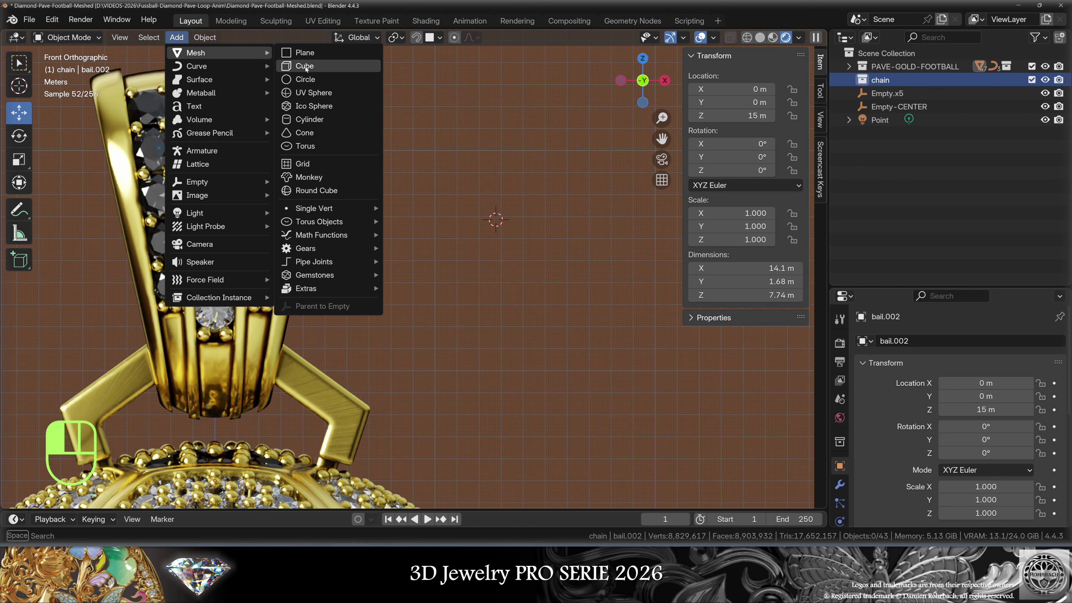
{"action": "left_click", "coordinate": [306, 79]}
{"action": "left_click", "coordinate": [171, 412]}
{"action": "left_click", "coordinate": [141, 431]}
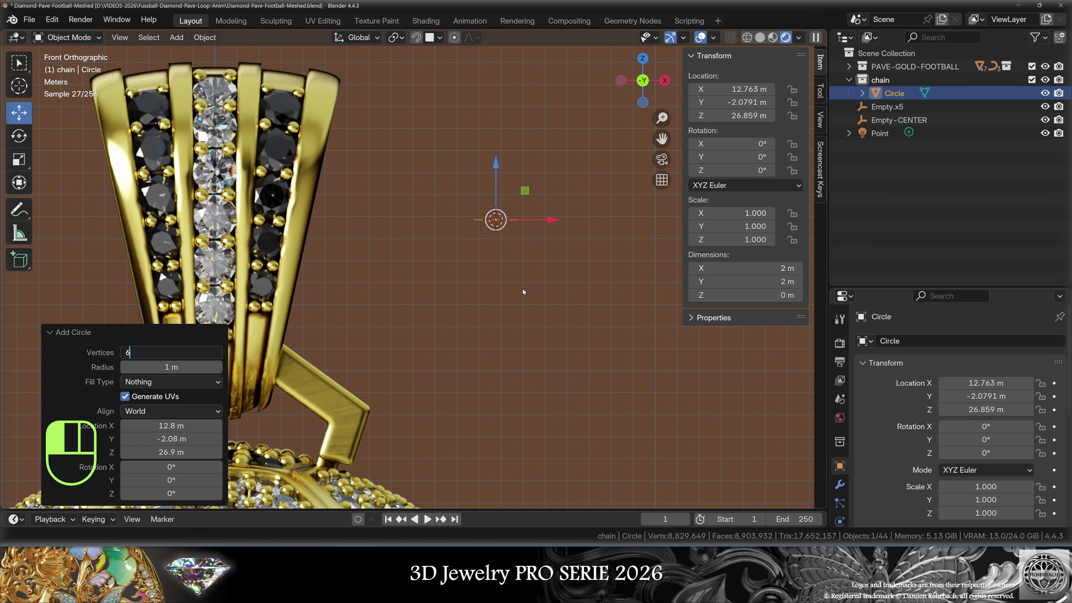
{"action": "key", "text": "Return"}
{"action": "left_click", "coordinate": [149, 413]}
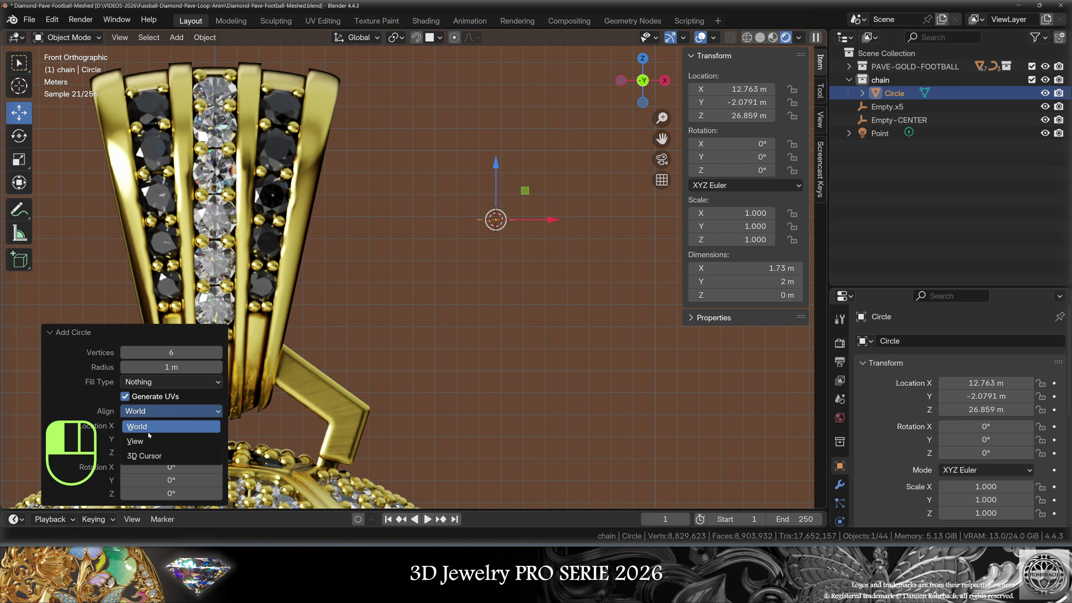
{"action": "left_click", "coordinate": [149, 439]}
{"action": "left_click", "coordinate": [613, 305]}
- Rotate the hexagon's vertices 30° and stretch it by moving its three right-hand vertices about 1.5 m along X
{"action": "key", "text": "Tab"}
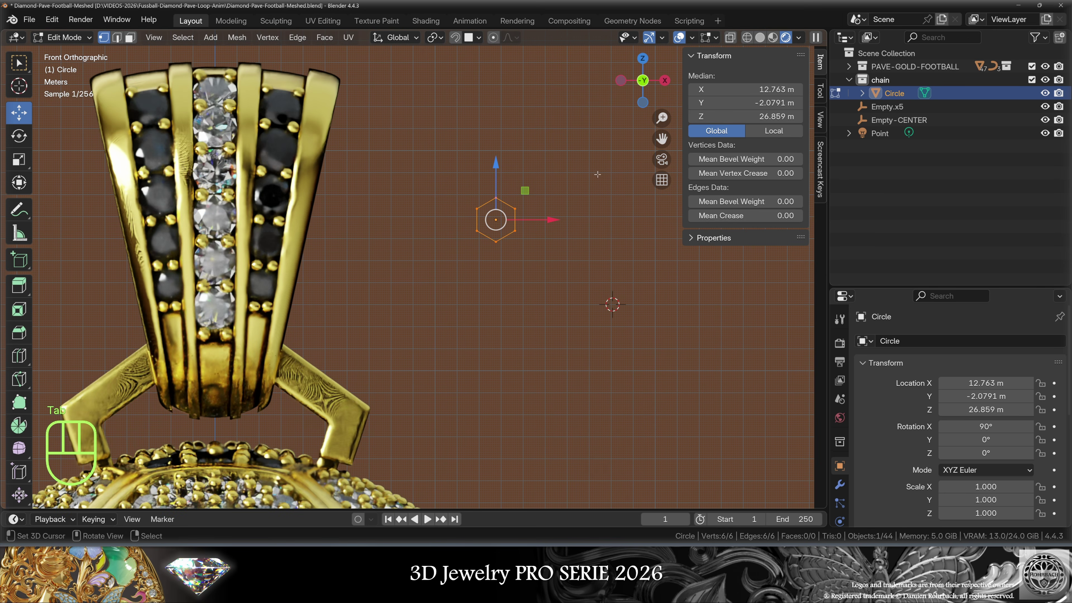
{"action": "key", "text": "r"}
{"action": "left_click", "coordinate": [562, 127]}
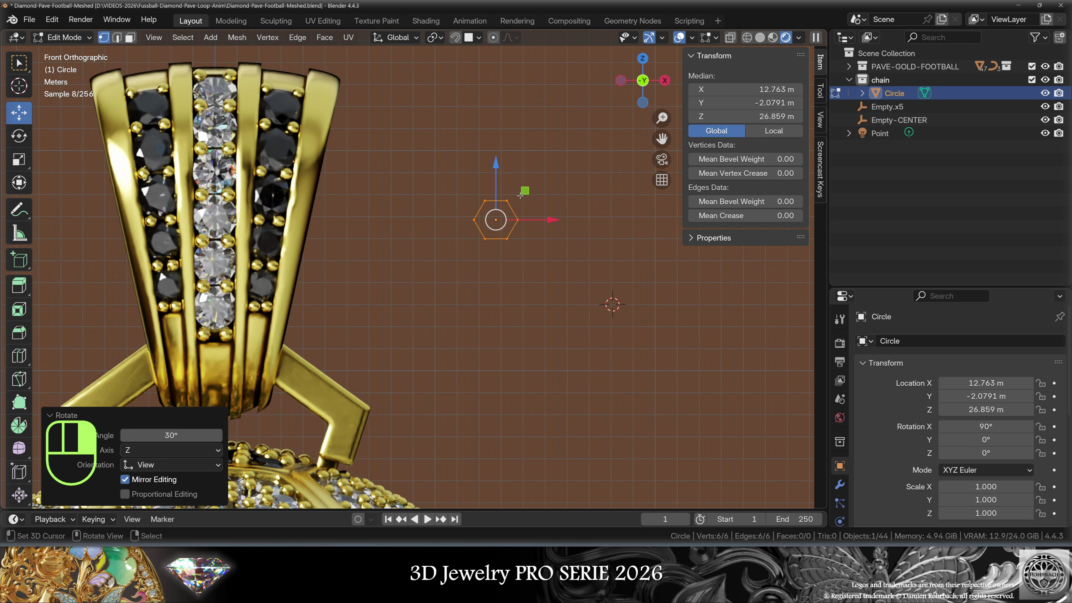
{"action": "left_click_drag", "start_coordinate": [551, 220], "coordinate": [598, 219]}
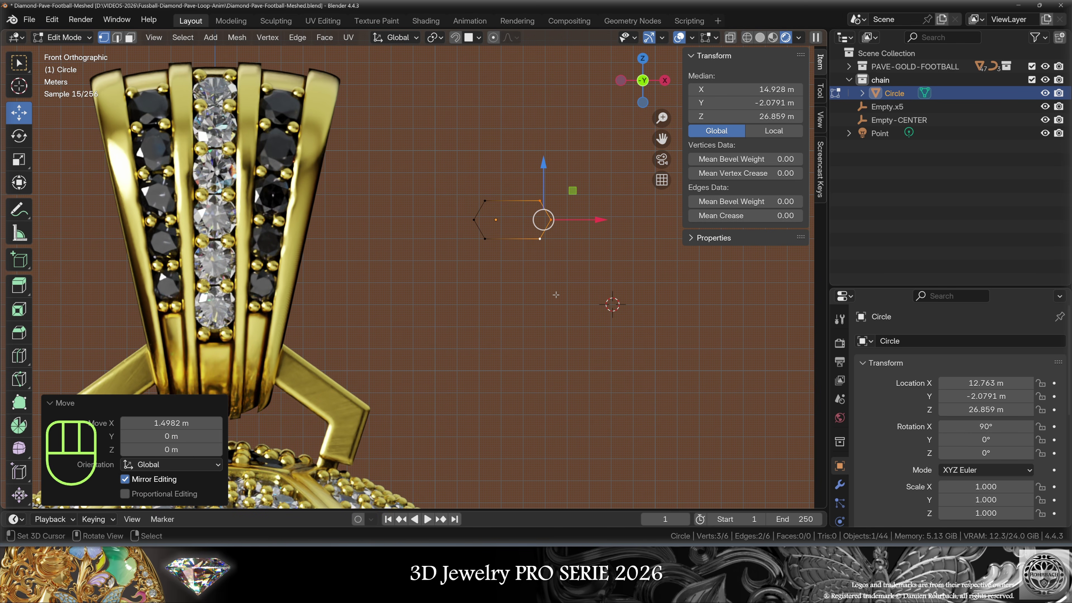
- Extrude the stretched hexagon outline 0.7 m along the Y axis
{"action": "middle_click_drag", "start_coordinate": [551, 327], "coordinate": [522, 230]}
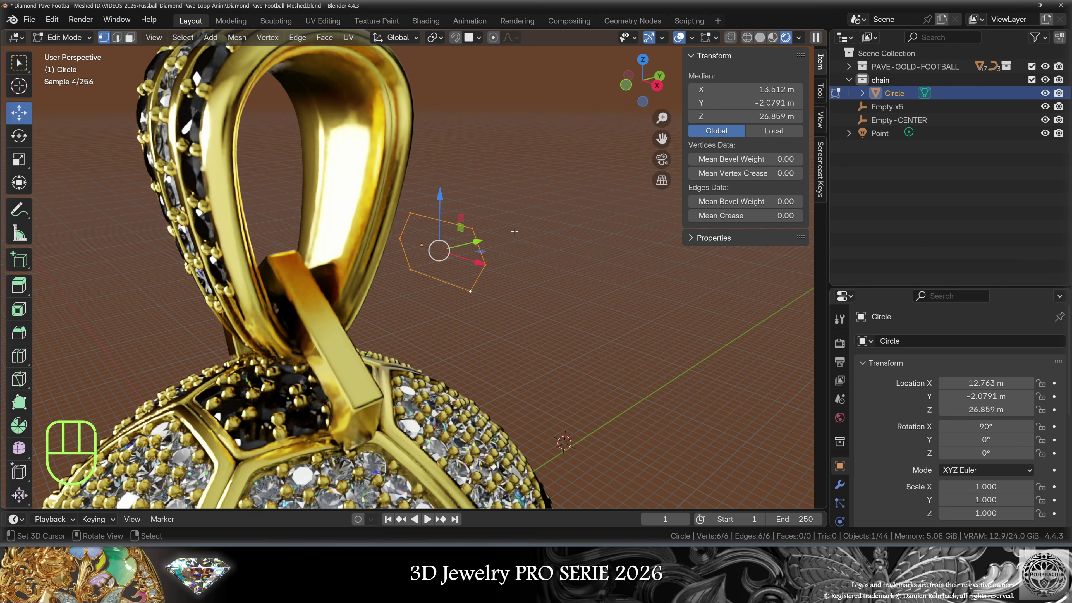
{"action": "key", "text": "e"}
{"action": "key", "text": "y"}
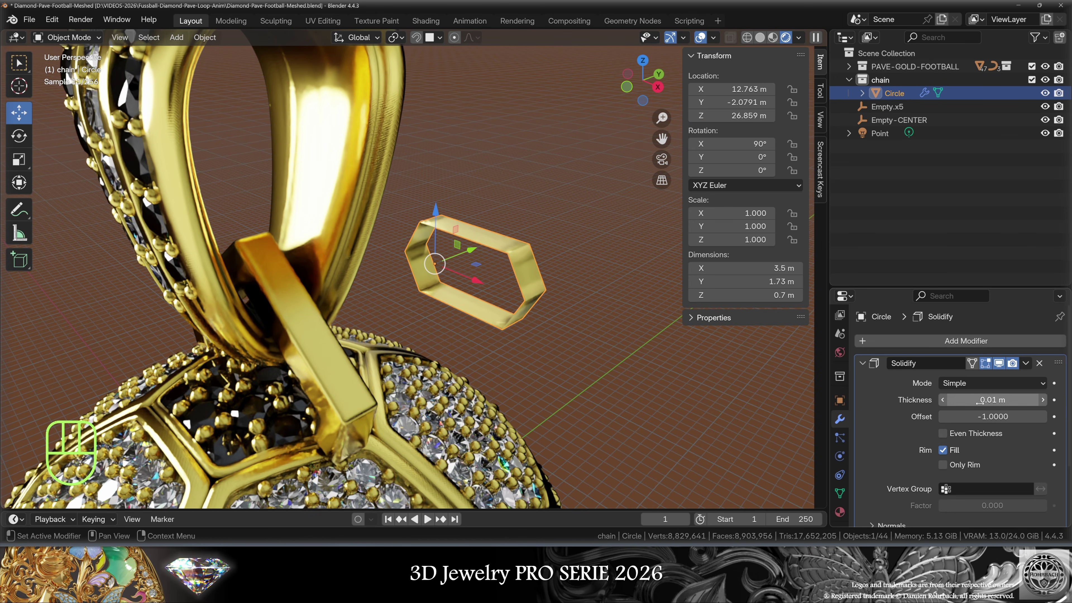
- Give the chain link a Solidify modifier with thickness 0.7 m and offset 1
{"action": "left_click", "coordinate": [992, 417]}
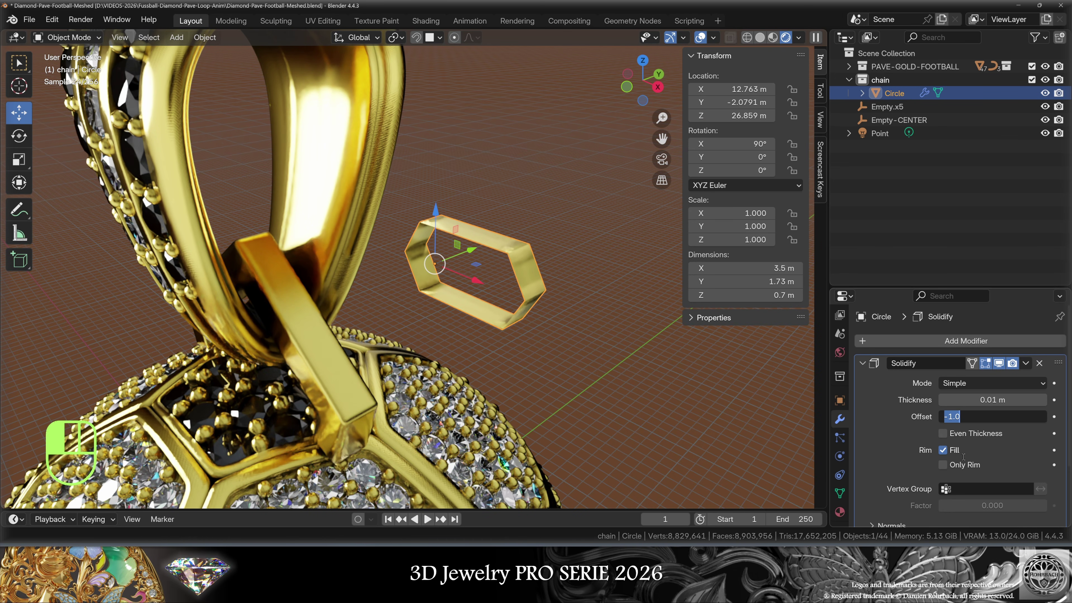
{"action": "type", "text": "1"}
{"action": "key", "text": "Return"}
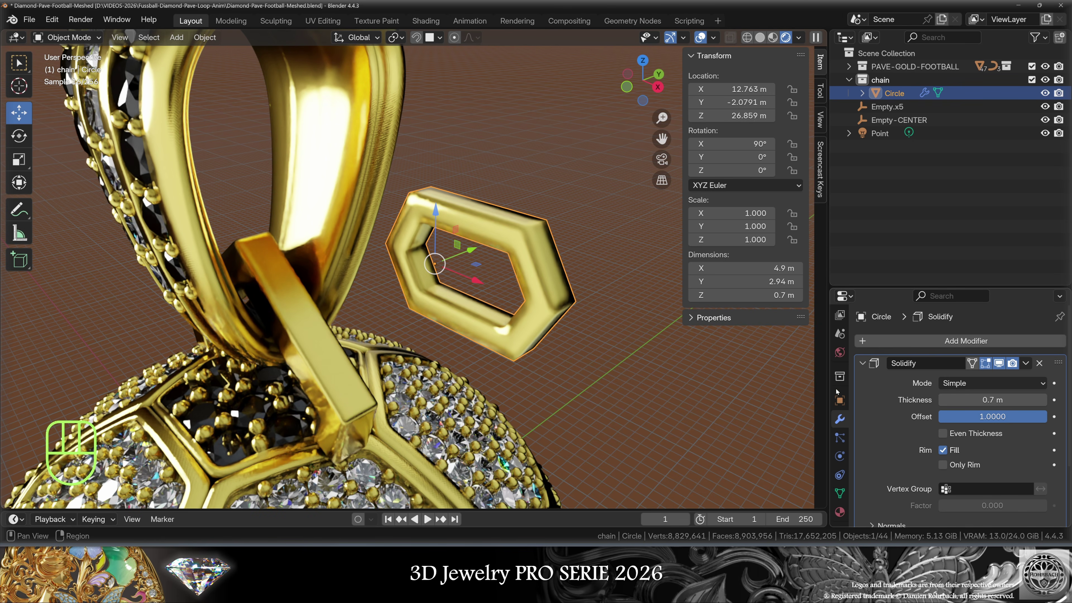
{"action": "left_click", "coordinate": [863, 364]}
- Set the link's origin to its geometry and clear its location
{"action": "left_click", "coordinate": [205, 37]}
{"action": "mouse_move", "coordinate": [215, 67]}
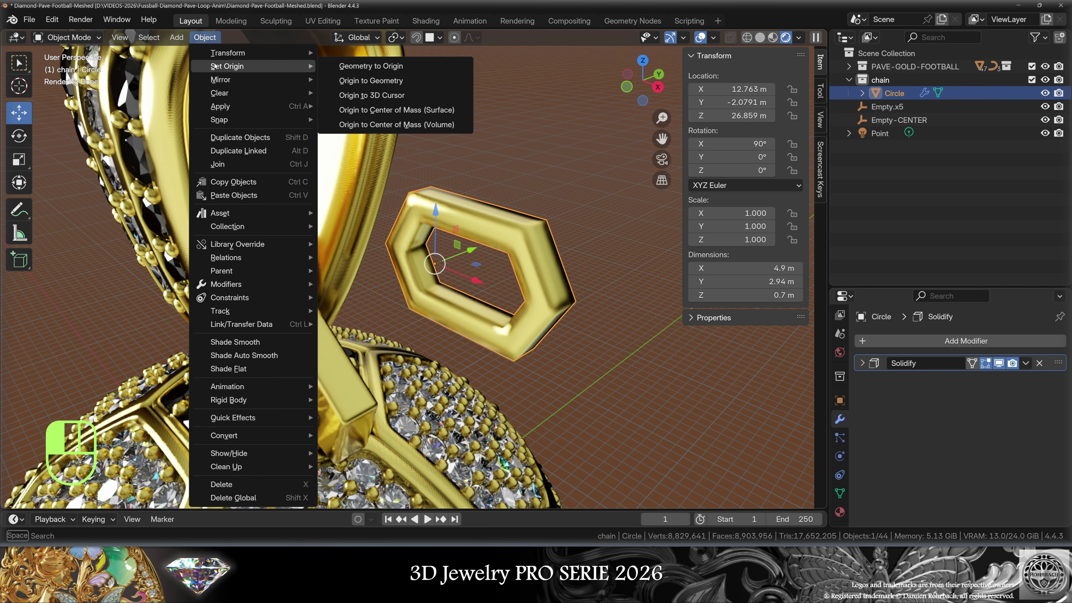
{"action": "left_click", "coordinate": [395, 83]}
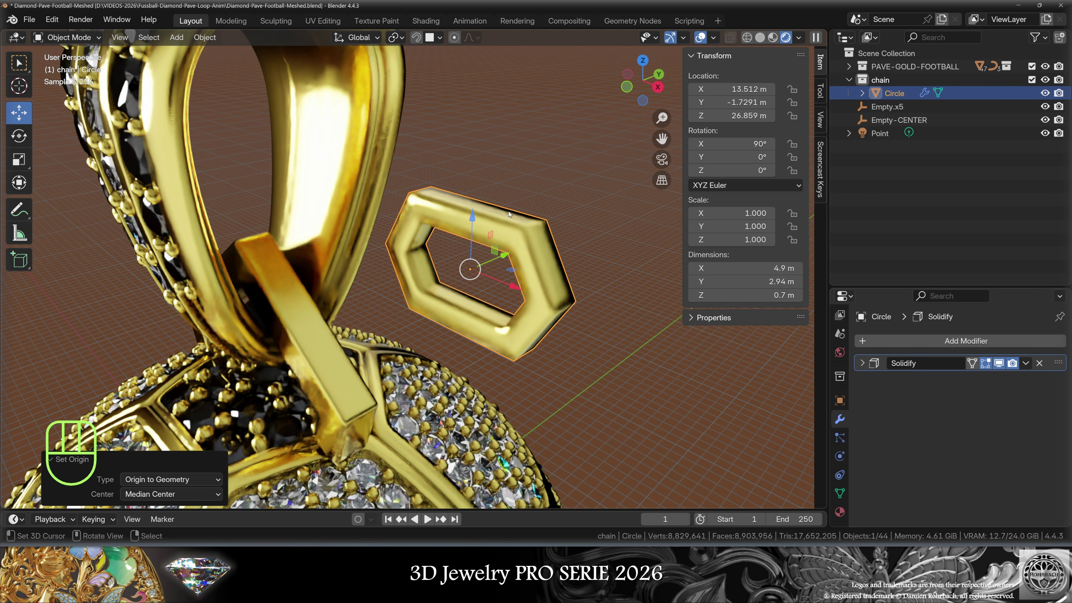
{"action": "key", "text": "alt+g"}
- Scale the link uniformly to 2 and raise it into the bail opening at Z 27.76 m
{"action": "key", "text": "KP_1"}
{"action": "key", "text": "s"}
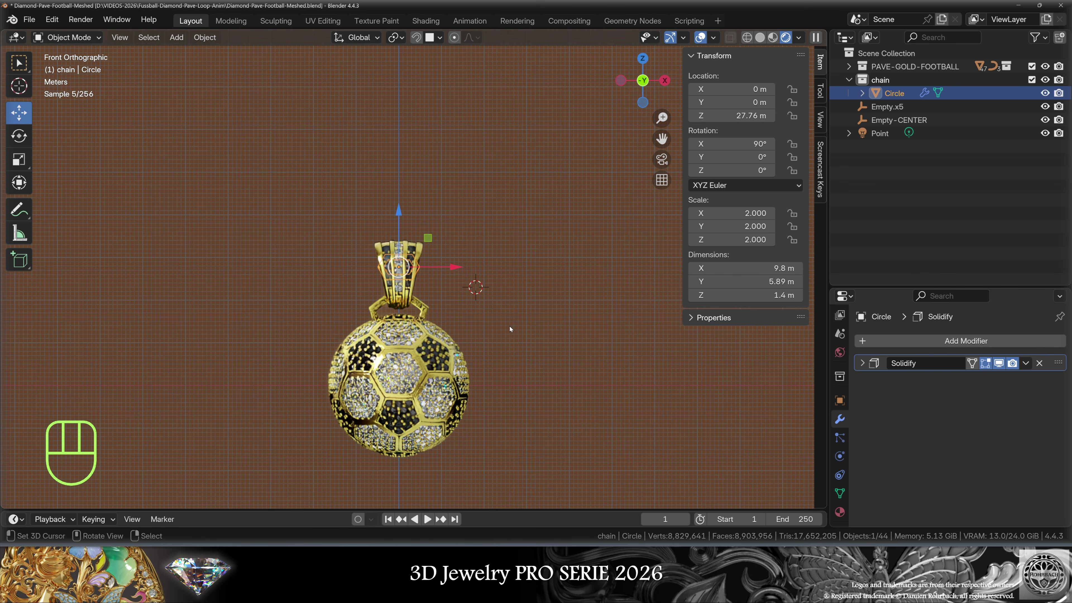
- Add a Bézier circle above the pendant and set its X and Y locations to 0
{"action": "left_click", "coordinate": [392, 140]}
{"action": "left_click", "coordinate": [176, 37]}
{"action": "mouse_move", "coordinate": [191, 66]}
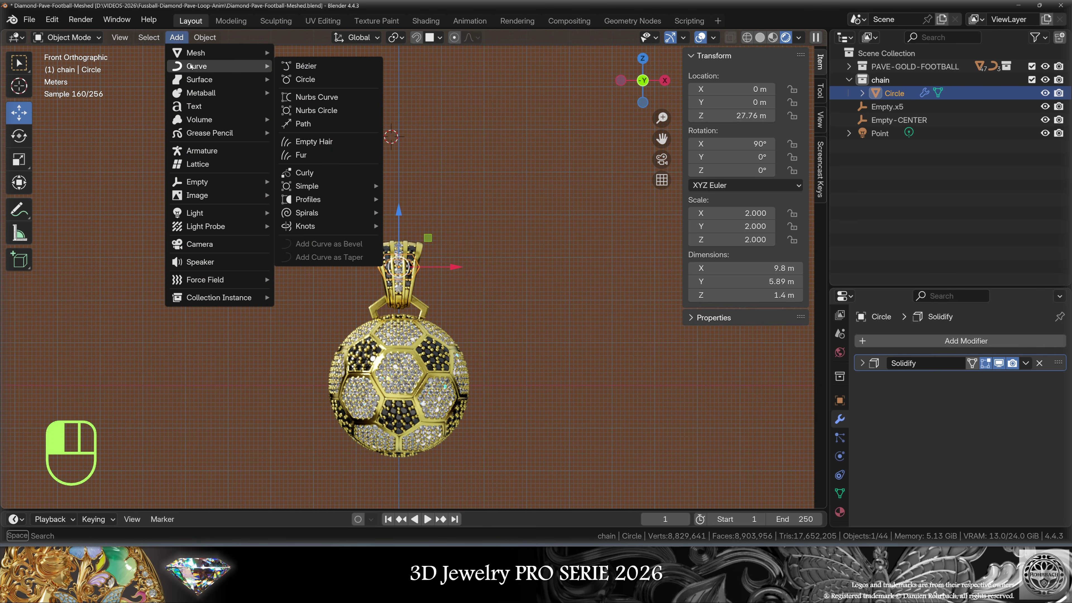
{"action": "left_click", "coordinate": [321, 79]}
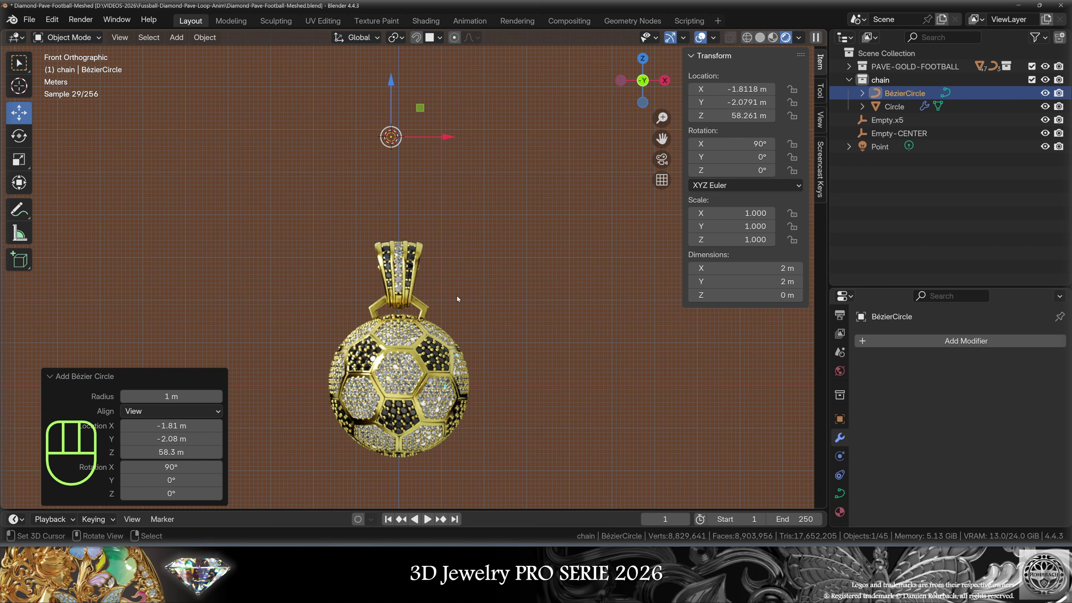
{"action": "left_click_drag", "start_coordinate": [733, 102], "coordinate": [732, 89]}
{"action": "type", "text": "0"}
{"action": "key", "text": "Return"}
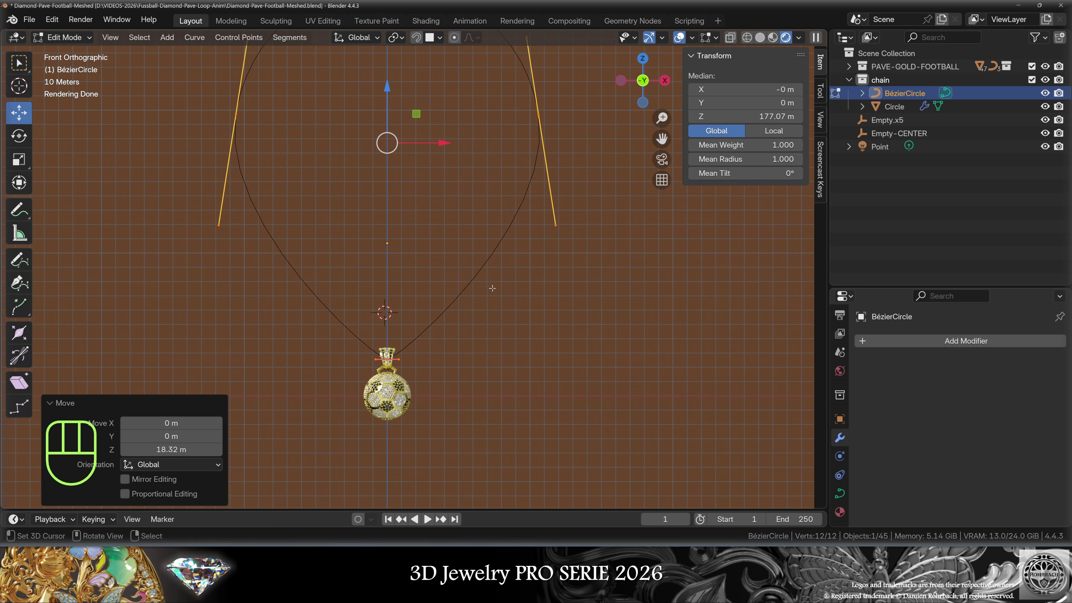
- Finish editing the teardrop-shaped necklace curve and apply all its transforms
{"action": "key", "text": "Tab"}
{"action": "key", "text": "ctrl+a"}
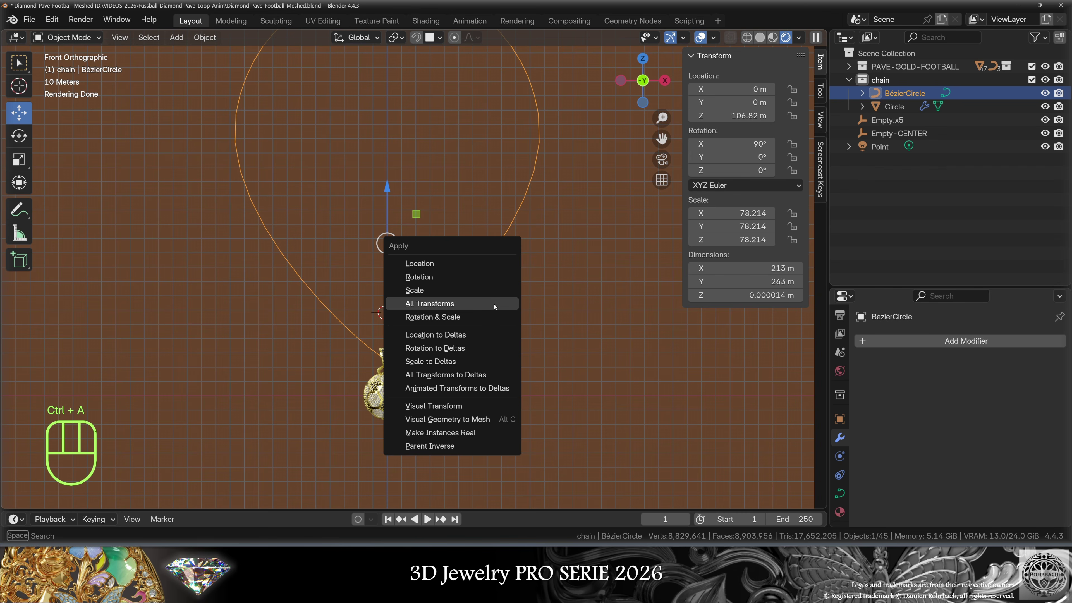
{"action": "left_click", "coordinate": [494, 304]}
{"action": "middle_click_drag", "start_coordinate": [546, 374], "coordinate": [528, 332], "text": "shift"}
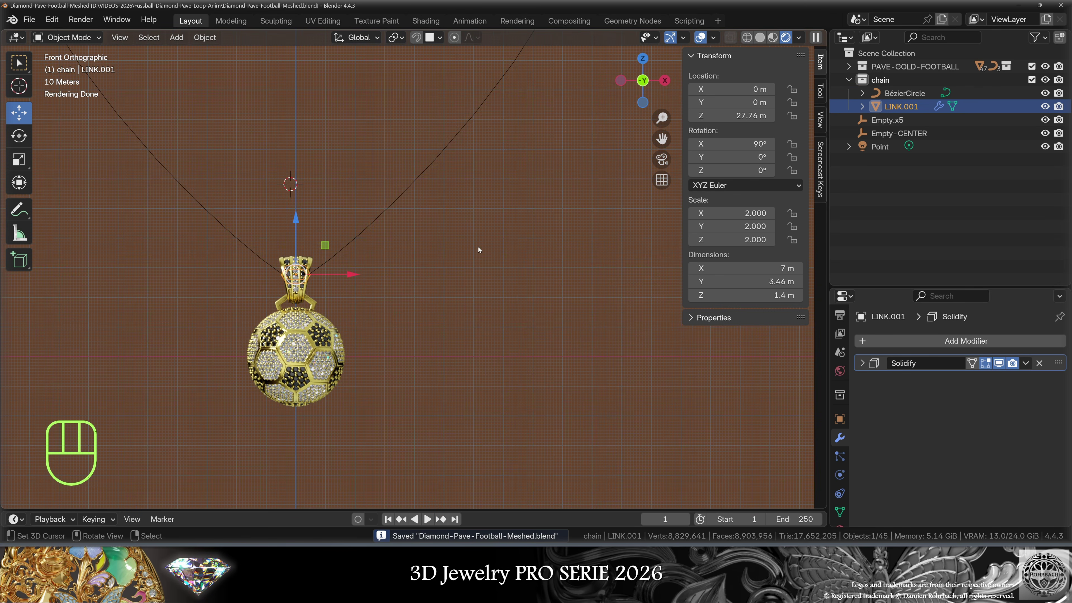
- Set the link's Z location to 0 and apply all transforms to LINK.002
{"action": "left_click", "coordinate": [748, 115]}
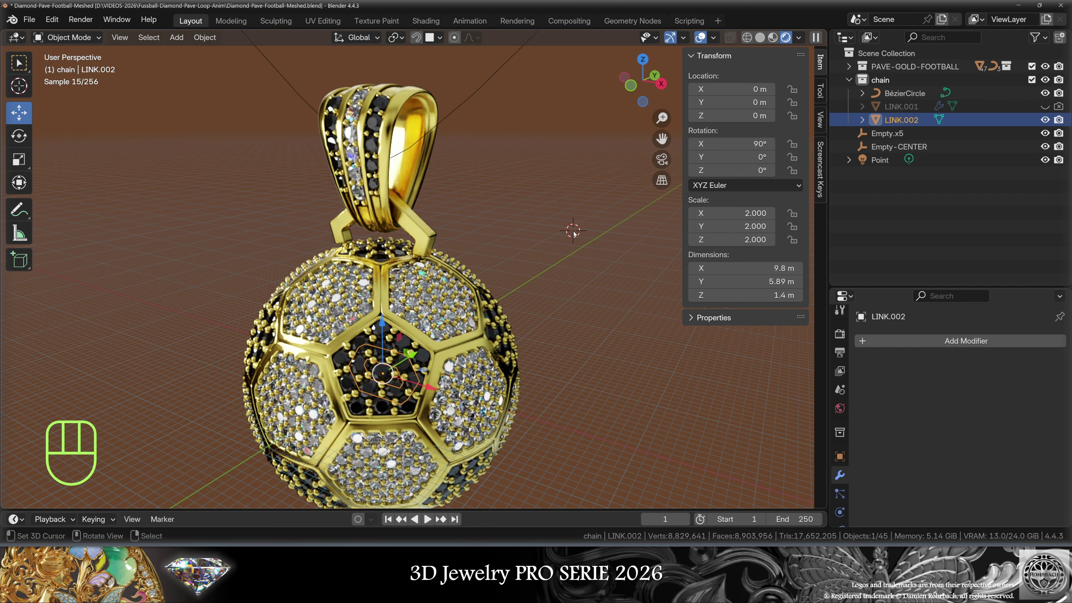
{"action": "key", "text": "ctrl+a"}
{"action": "left_click", "coordinate": [578, 220]}
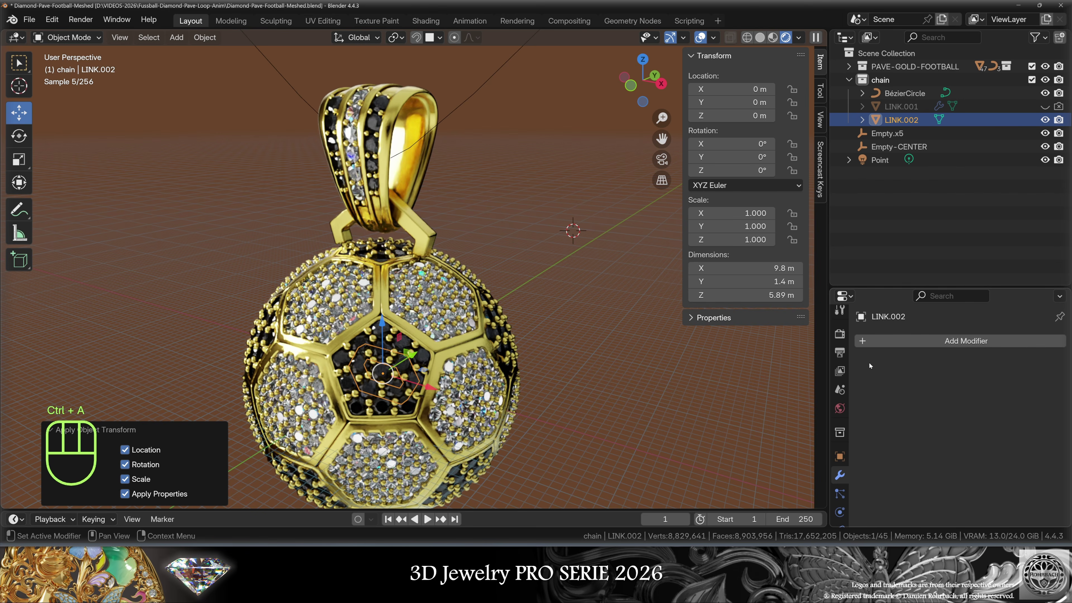
- Add an Array modifier to LINK.002, isolate the link and add an empty at its centre
{"action": "left_click", "coordinate": [879, 341]}
{"action": "left_click", "coordinate": [984, 120]}
{"action": "key", "text": "KP_Divide"}
{"action": "left_click", "coordinate": [177, 37]}
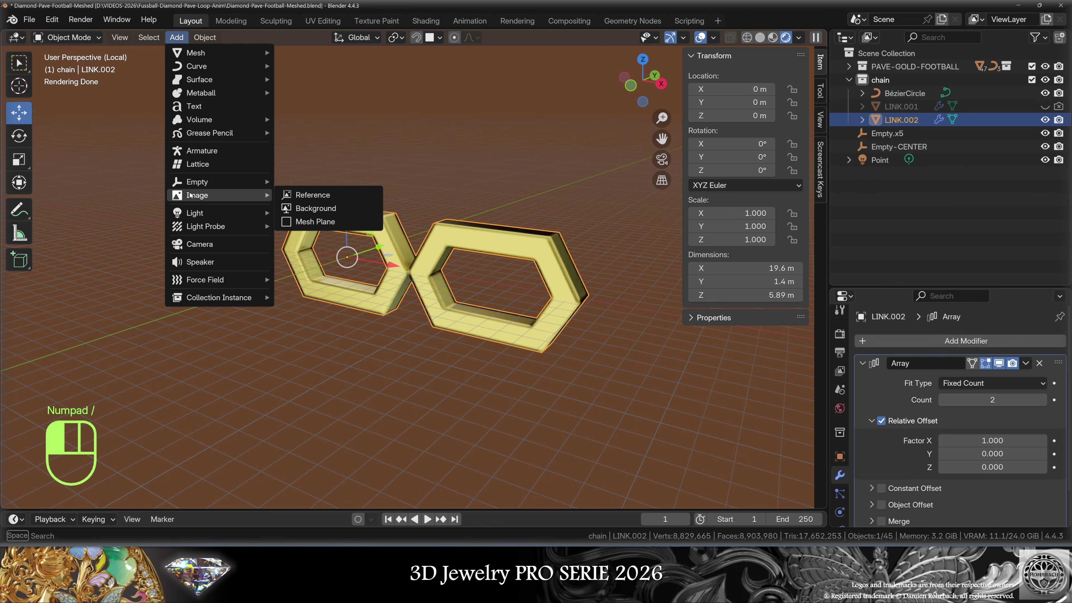
{"action": "mouse_move", "coordinate": [219, 181]}
{"action": "left_click", "coordinate": [311, 182]}
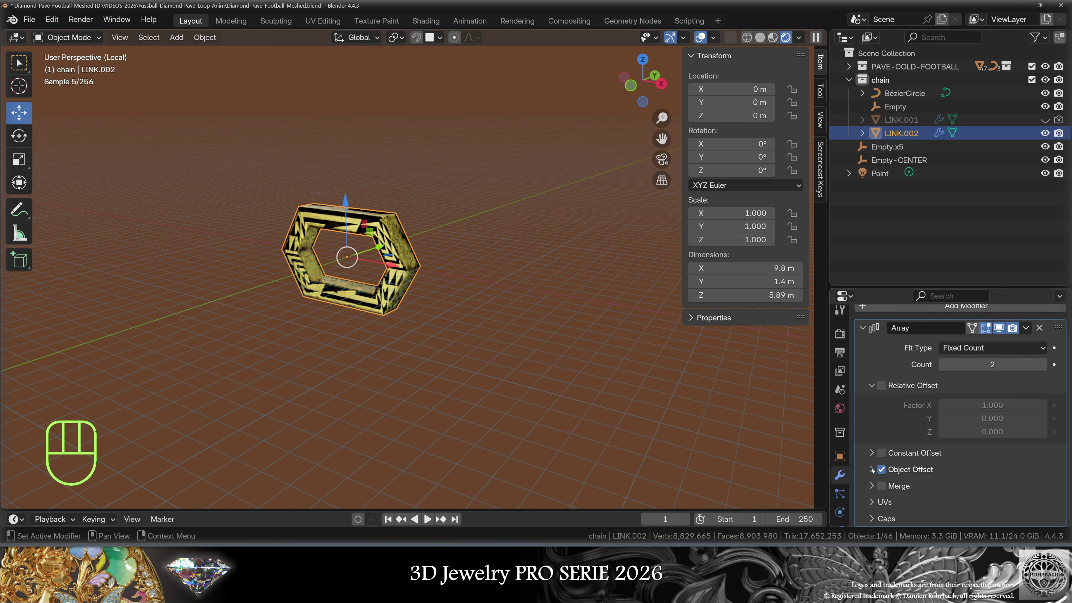
- Enable the array's Object Offset with Empty as its object, and move Empty about 6.45 m along X
{"action": "left_click", "coordinate": [883, 470]}
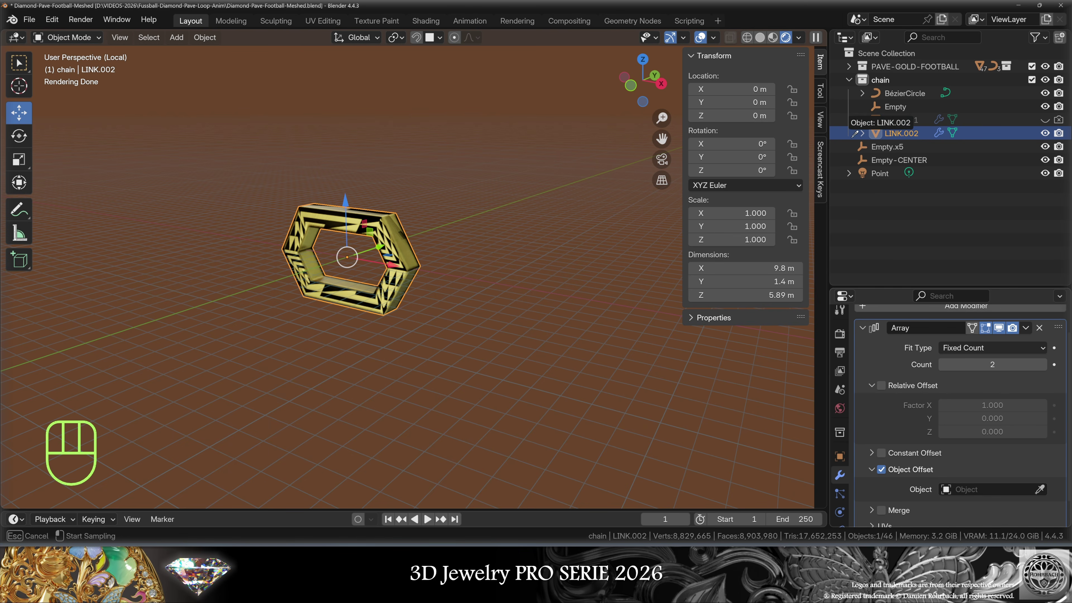
{"action": "left_click", "coordinate": [902, 107]}
{"action": "key", "text": "g"}
{"action": "key", "text": "x"}
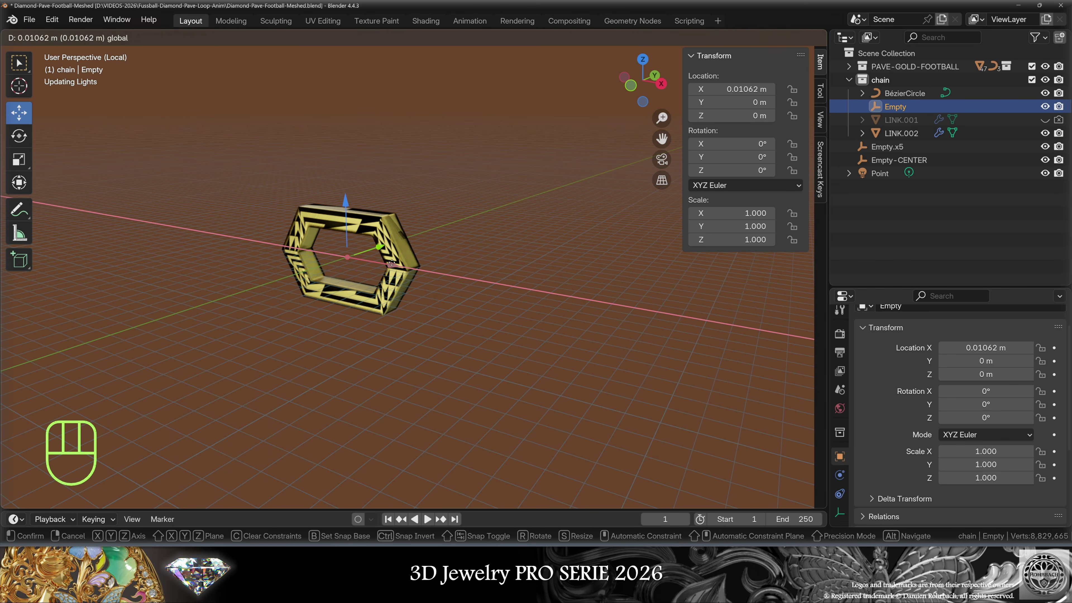
{"action": "left_click_drag", "start_coordinate": [431, 276], "coordinate": [483, 286]}
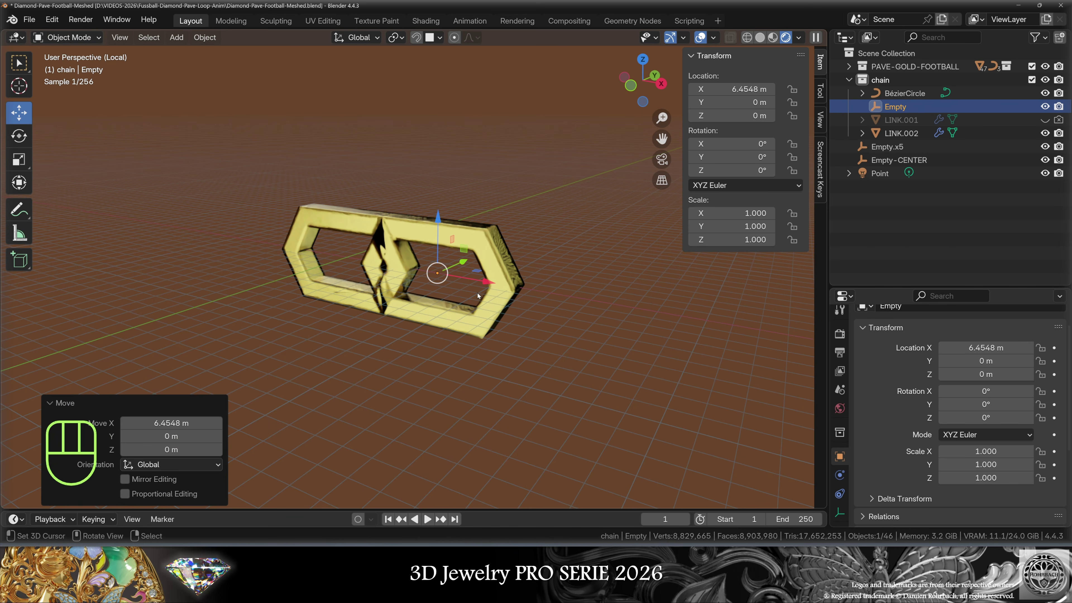
- Shift Empty back to about 5.44 m on X and set its X rotation to 45° so the links interlock
{"action": "left_click_drag", "start_coordinate": [733, 144], "coordinate": [715, 145]}
{"action": "left_click_drag", "start_coordinate": [482, 283], "coordinate": [454, 279]}
{"action": "scroll", "coordinate": [454, 278], "scroll_direction": "up", "scroll_amount": 6}
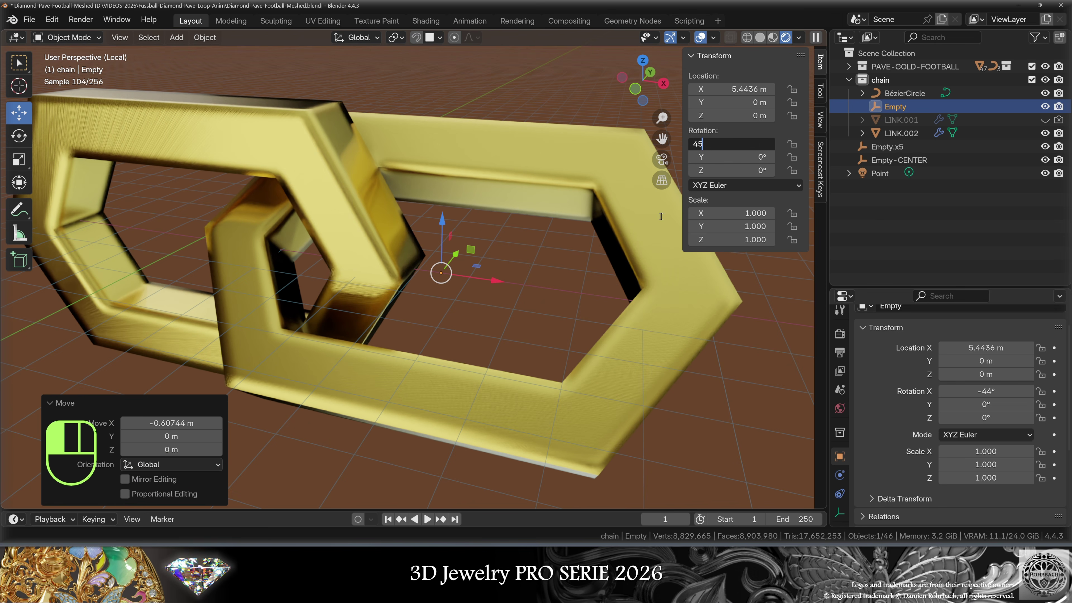
{"action": "key", "text": "Return"}
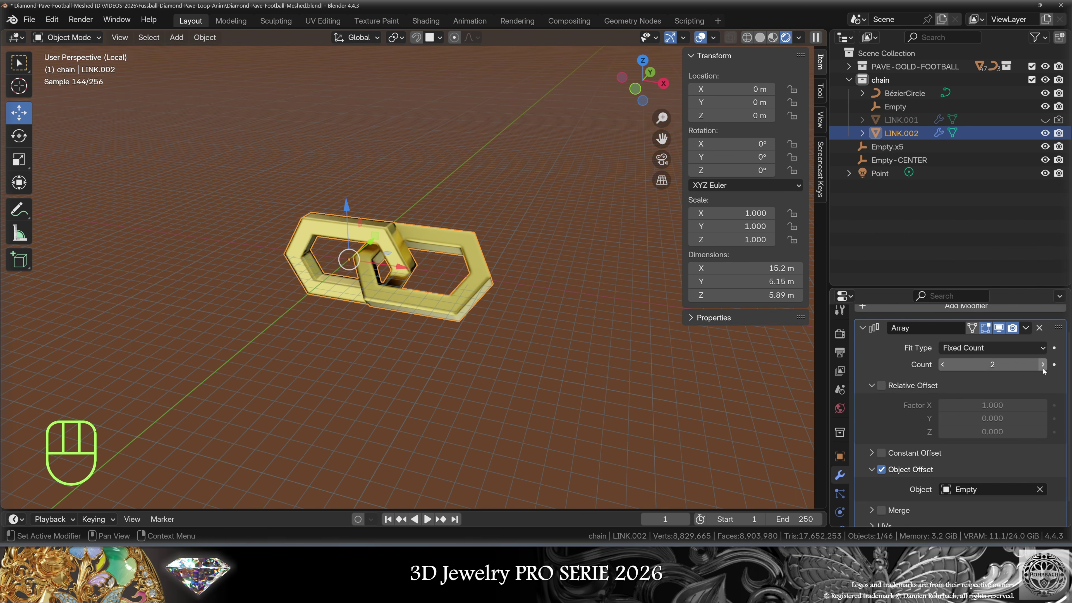
- Increase LINK.002's array count and add a Curve modifier that follows the BézierCircle necklace path
{"action": "left_click_drag", "start_coordinate": [1044, 371], "coordinate": [1068, 371]}
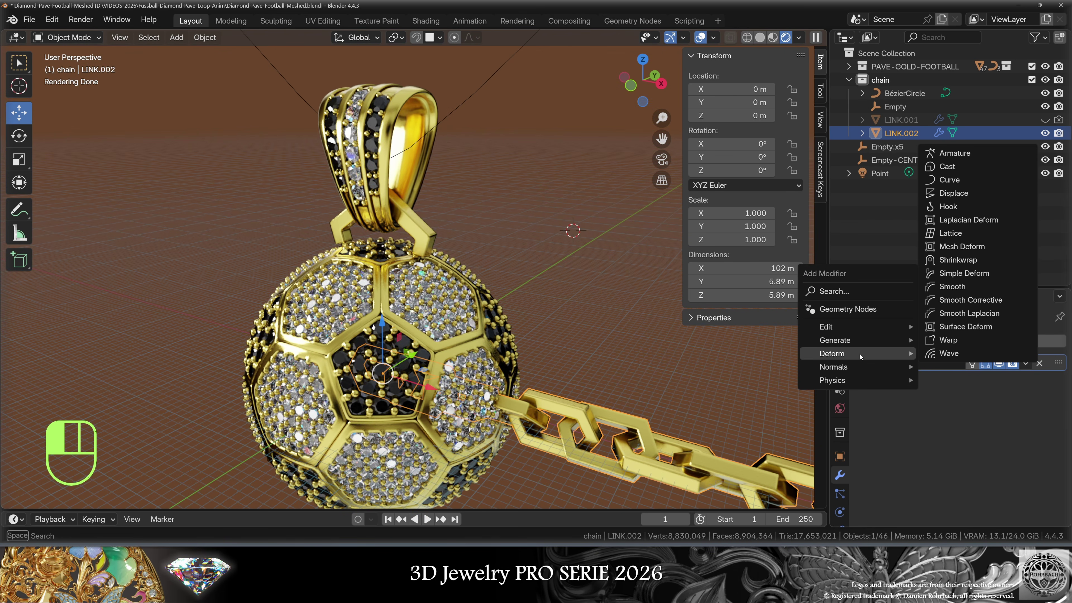
{"action": "left_click", "coordinate": [952, 179]}
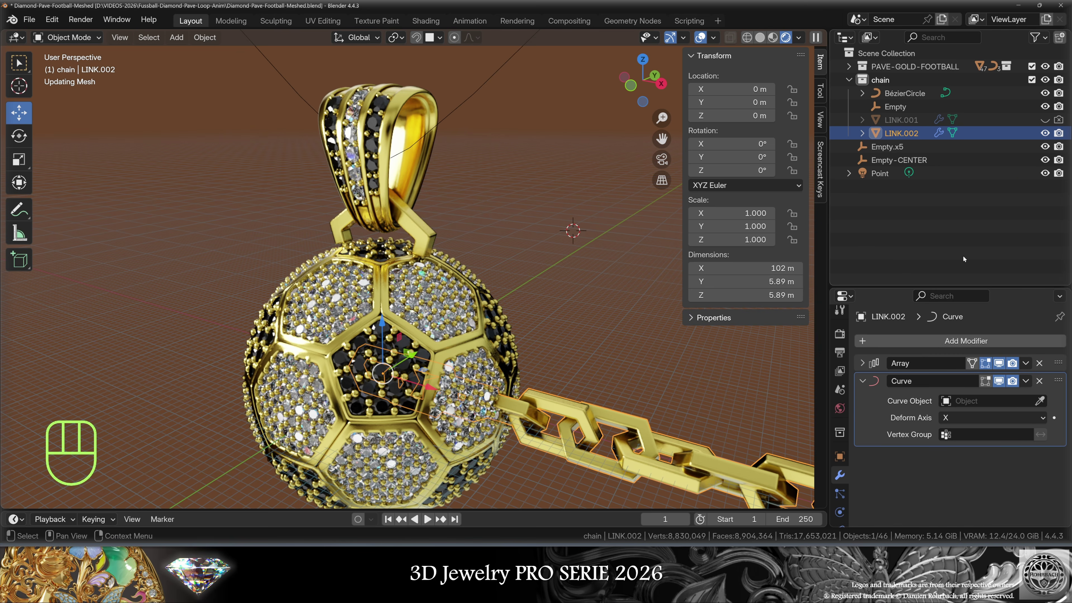
{"action": "key", "text": "ctrl+s"}
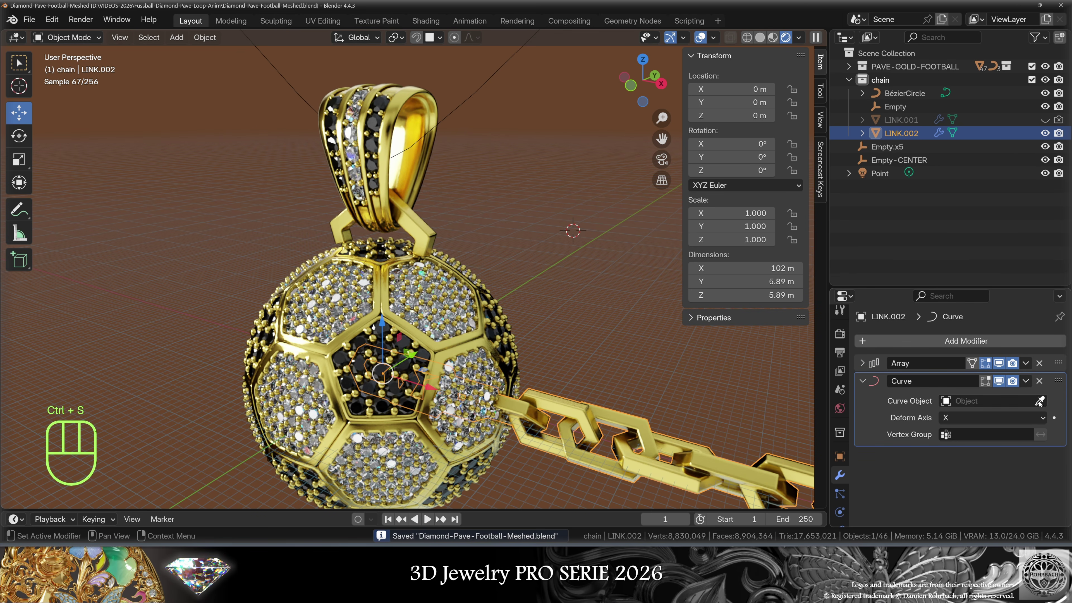
{"action": "left_click", "coordinate": [1040, 401]}
{"action": "left_click", "coordinate": [463, 106]}
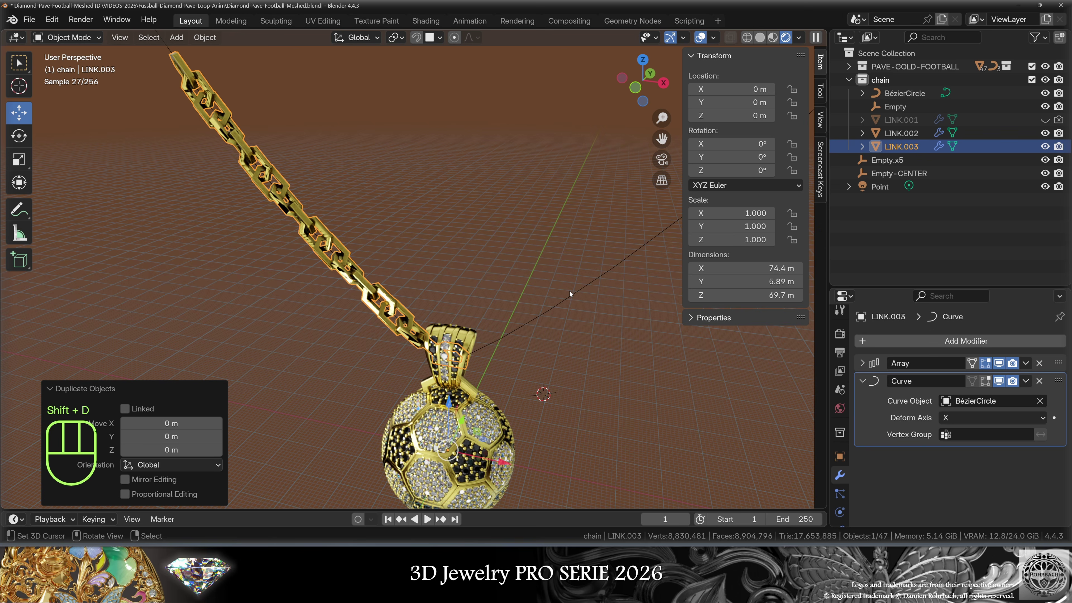
- Hide LINK.002 and apply the Array modifier on its duplicate, LINK.003
{"action": "scroll", "coordinate": [570, 291], "scroll_direction": "up", "scroll_amount": 3}
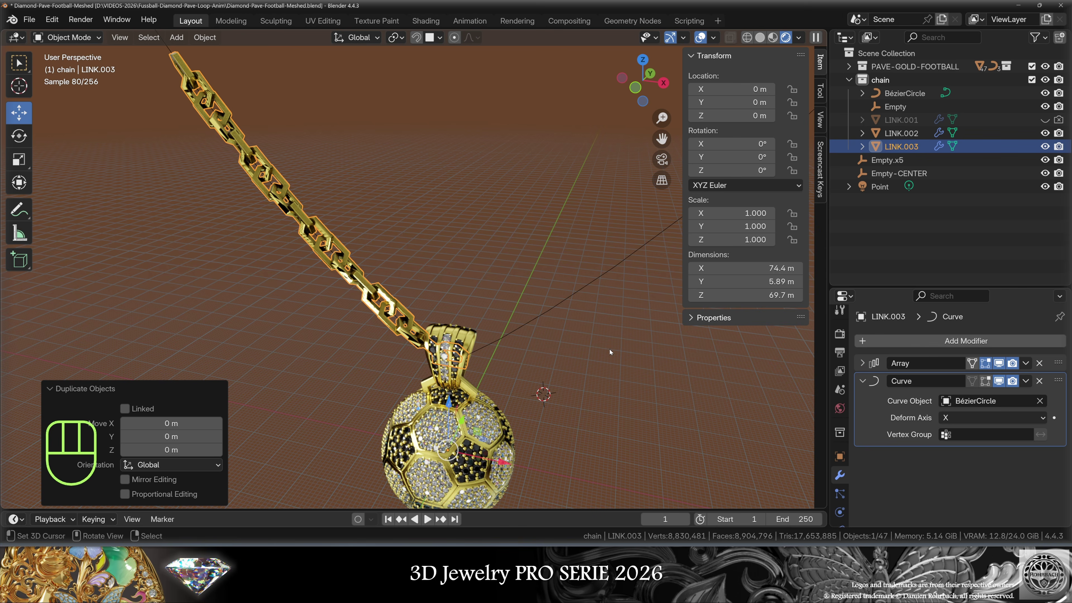
{"action": "left_click", "coordinate": [1046, 133]}
{"action": "left_click", "coordinate": [1026, 381]}
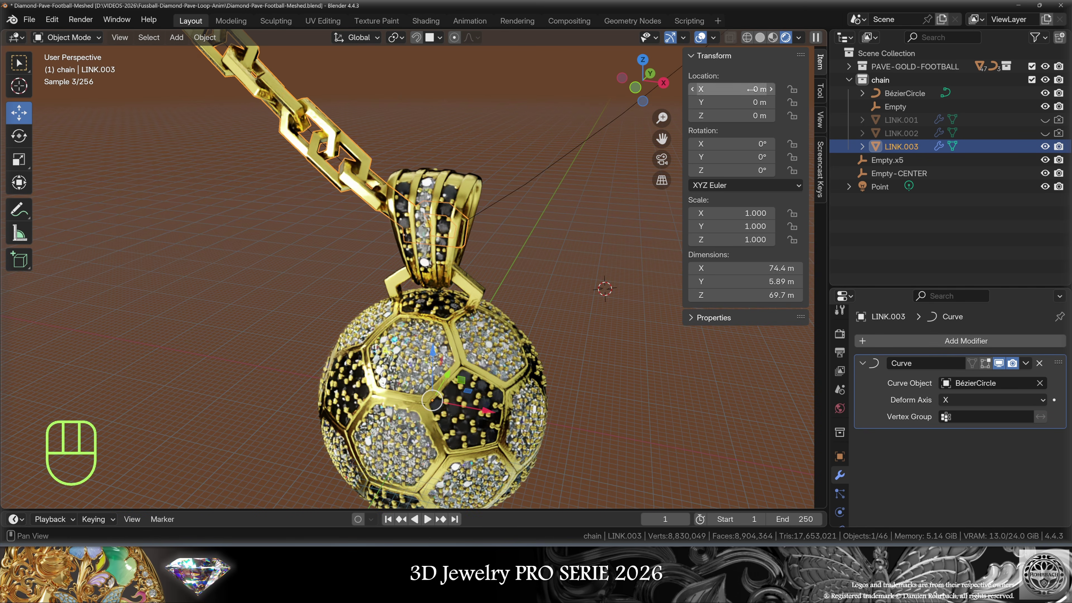
- Shift LINK.003 to about 8.24 m on X and add a Mirror modifier with a mirror object assigned
{"action": "left_click_drag", "start_coordinate": [735, 89], "coordinate": [724, 120]}
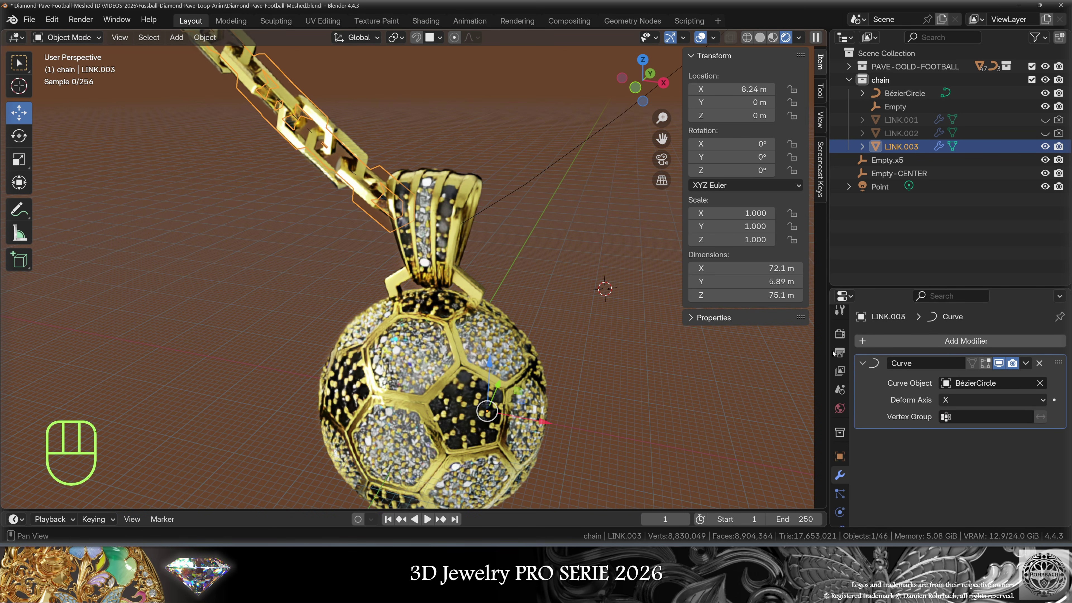
{"action": "left_click", "coordinate": [893, 341]}
{"action": "mouse_move", "coordinate": [892, 339]}
{"action": "left_click", "coordinate": [954, 228]}
{"action": "left_click", "coordinate": [984, 508]}
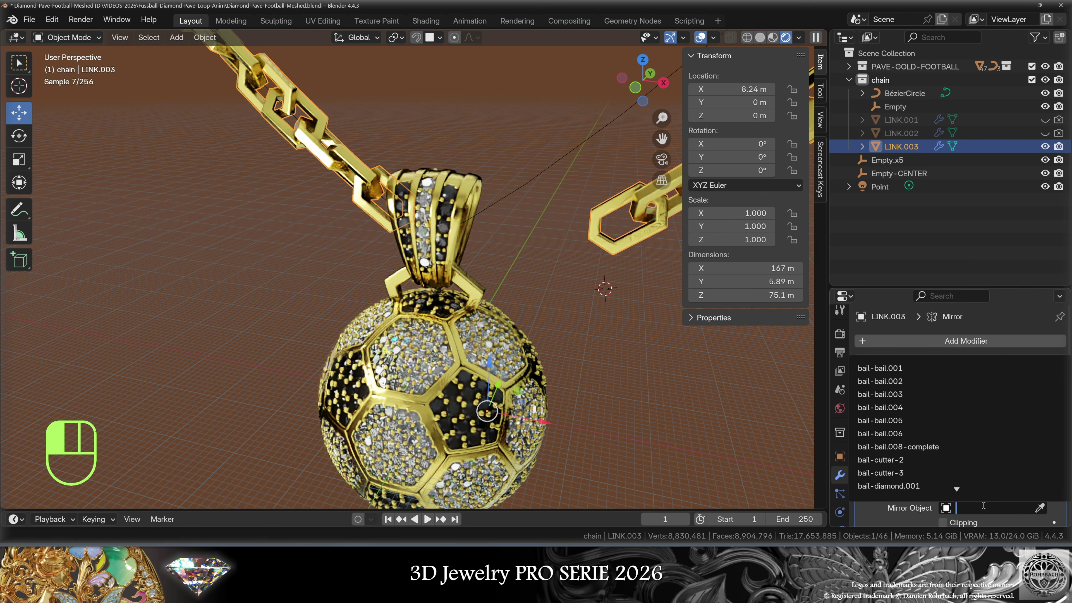
{"action": "key", "text": "Return"}
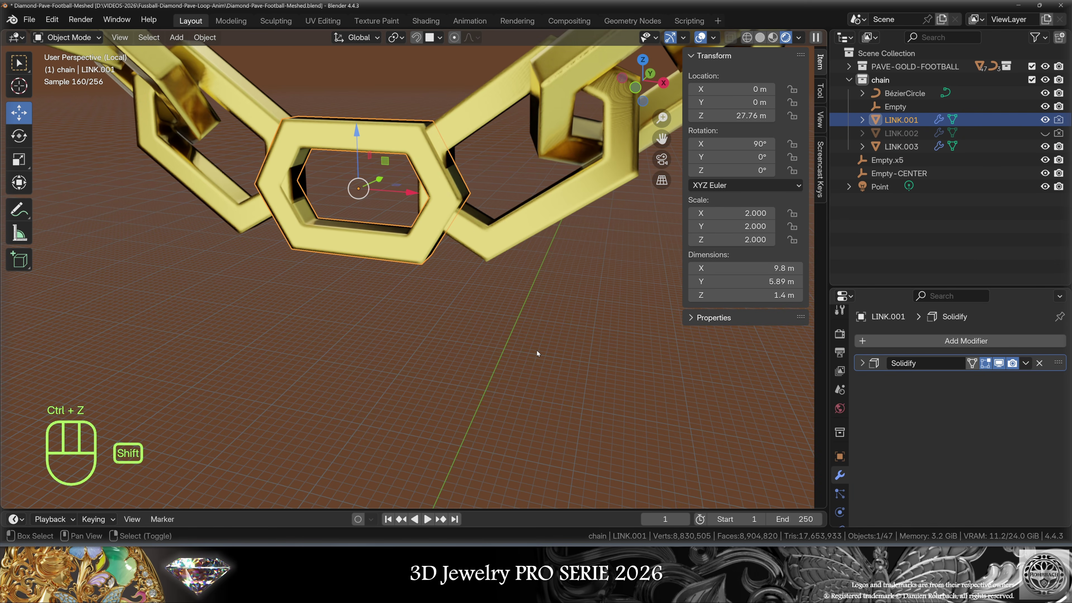
- Duplicate LINK.001 in place as the centre link and fine-tune LINK.003's X location to 6.86 m
{"action": "key", "text": "shift+d"}
{"action": "right_click", "coordinate": [537, 350]}
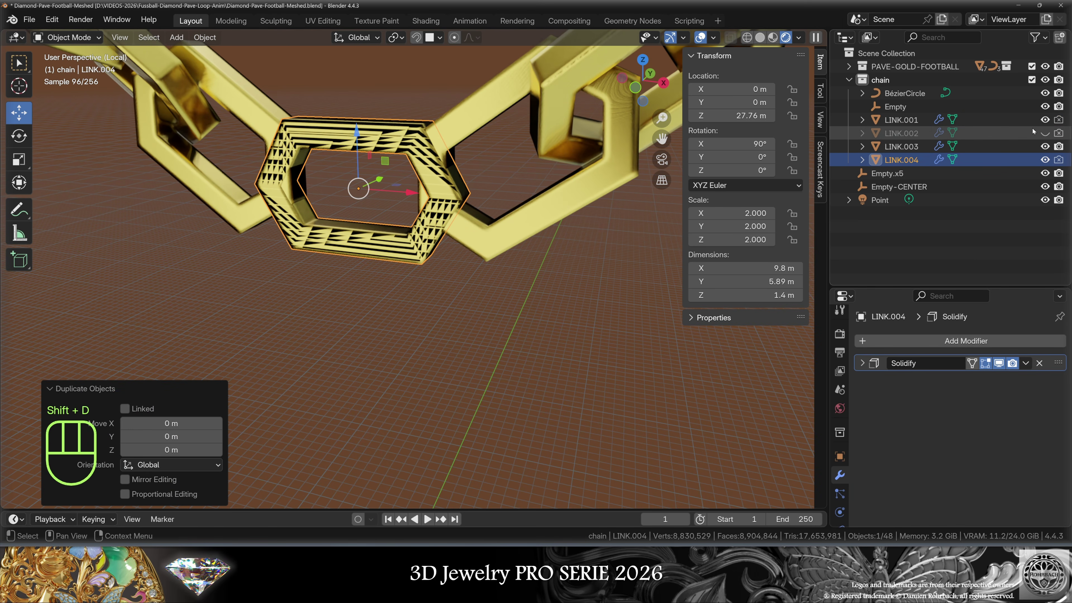
{"action": "left_click_drag", "start_coordinate": [731, 89], "coordinate": [736, 89]}
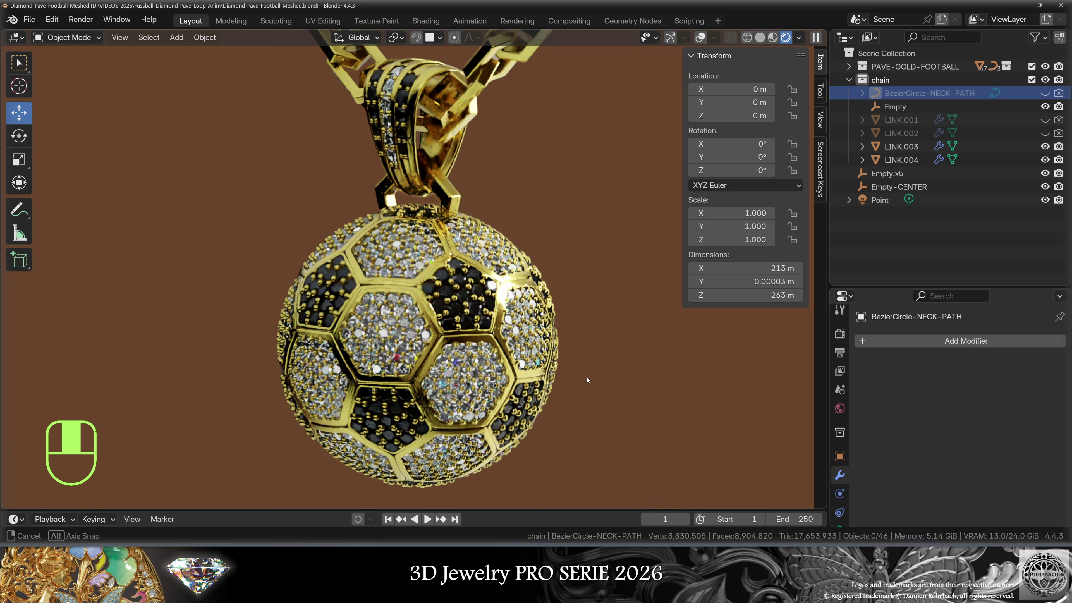
- Set the Saturation of the gold material's Hue/Saturation/Value node to 0 for a silver look
{"action": "middle_click_drag", "start_coordinate": [587, 376], "coordinate": [671, 395]}
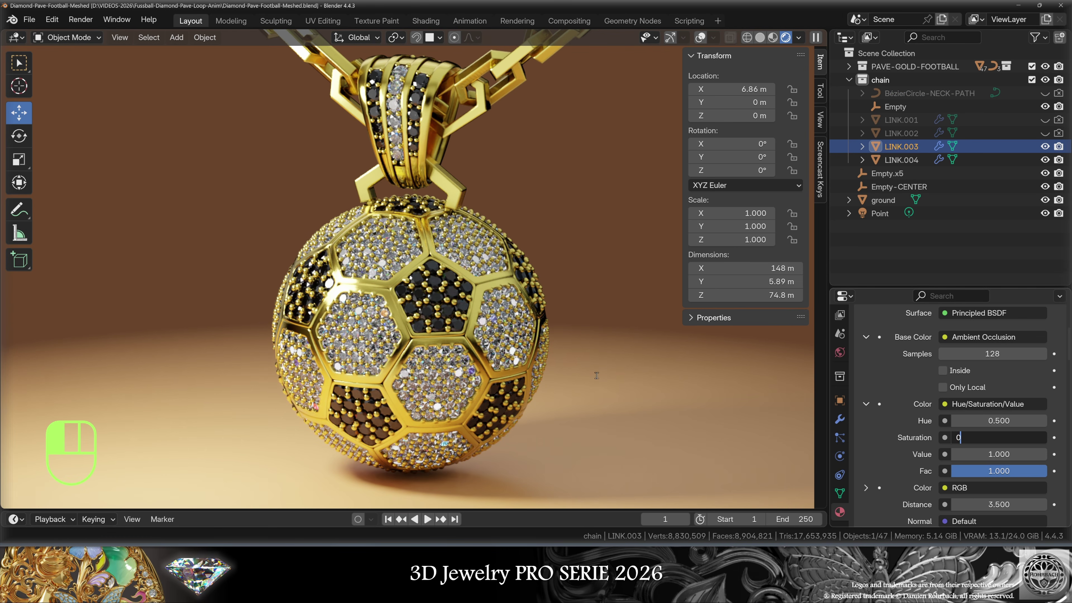
{"action": "key", "text": "Return"}
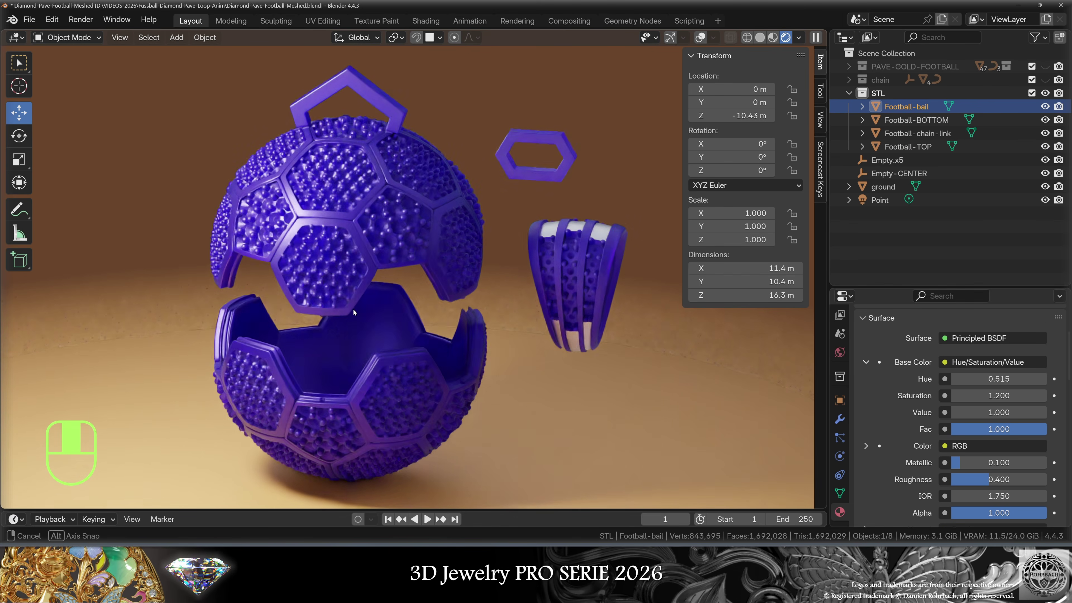
{"action": "middle_click_drag", "start_coordinate": [353, 309], "coordinate": [325, 313]}
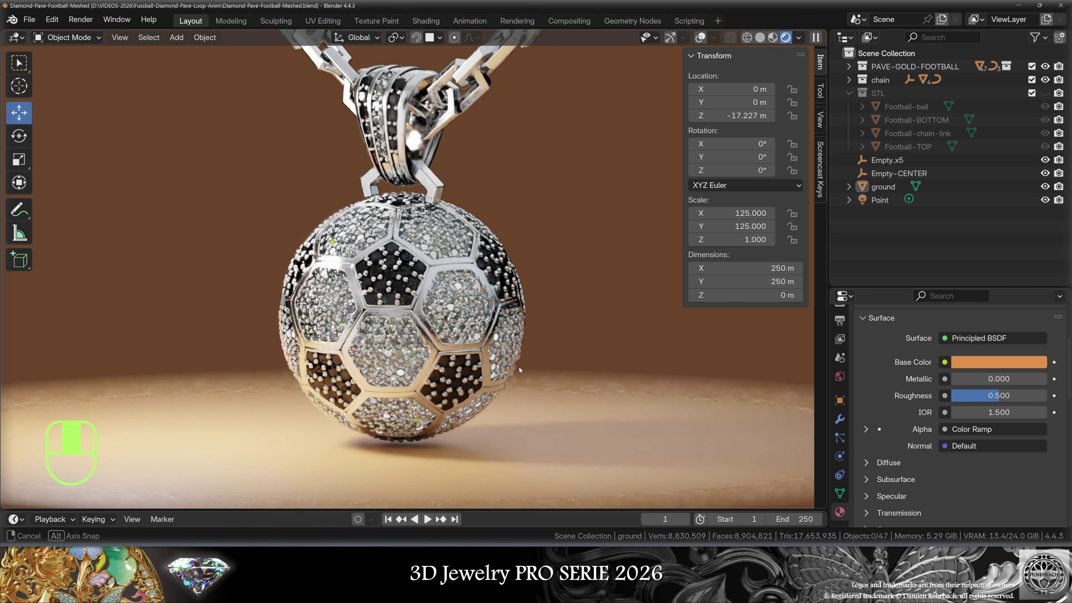
{"action": "middle_click_drag", "start_coordinate": [519, 367], "coordinate": [597, 361]}
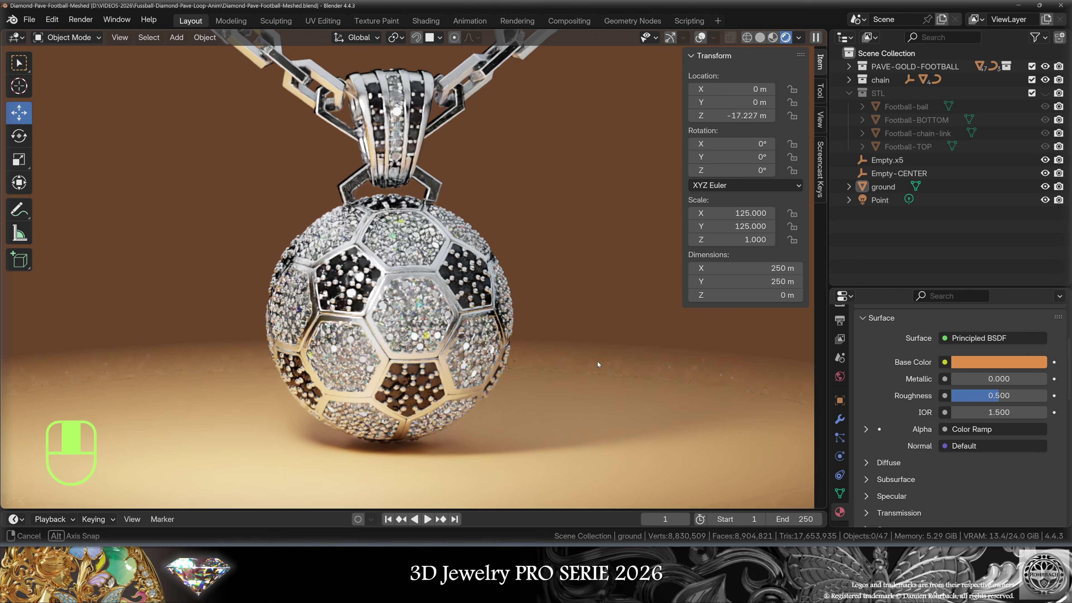
{"action": "key", "text": "s"}
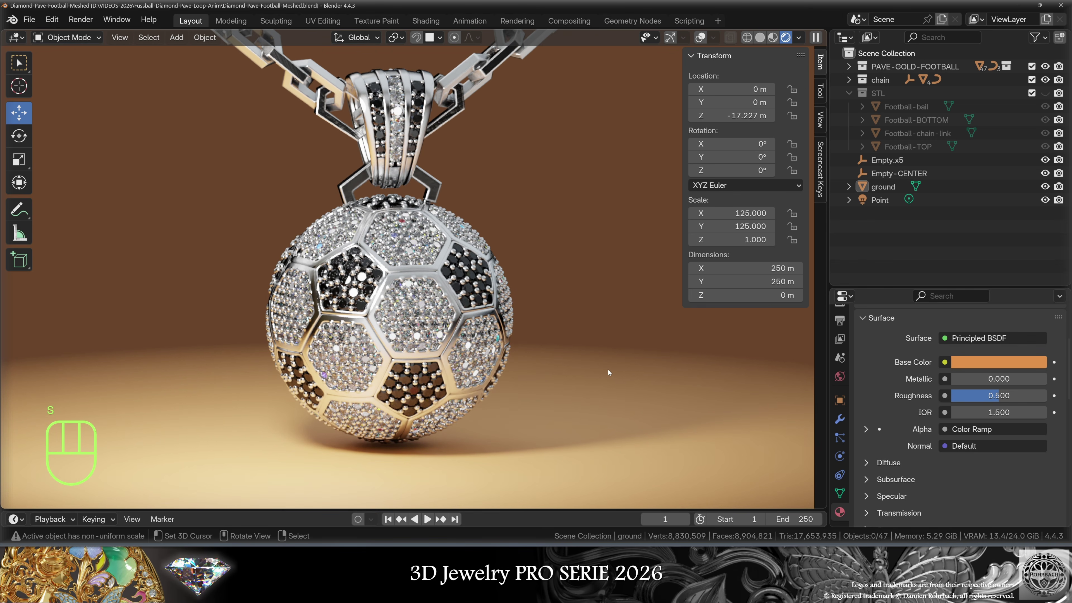